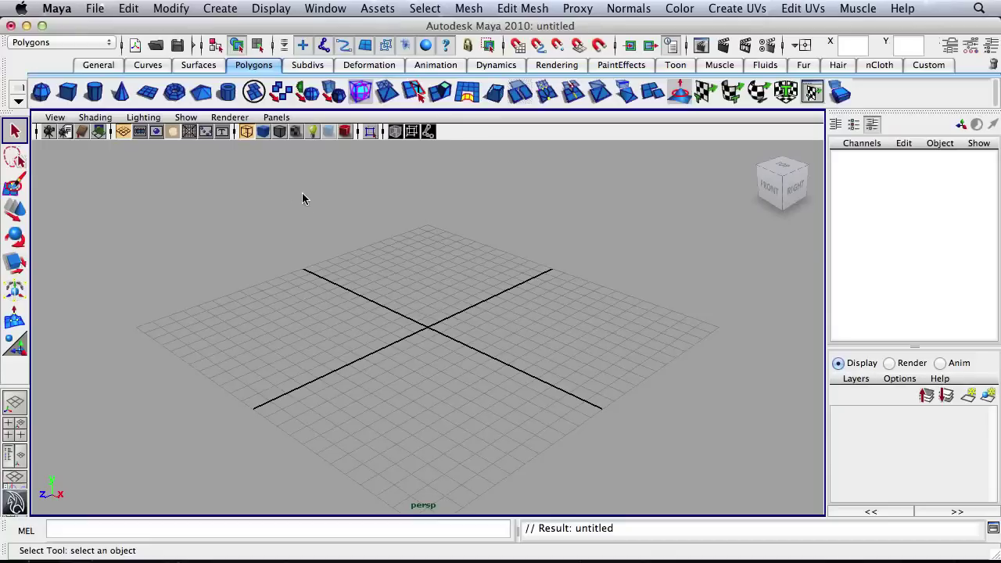
Step: Open the scene file Gir_Start.mb from the project's scenes folder
{"action": "left_click", "coordinate": [93, 8]}
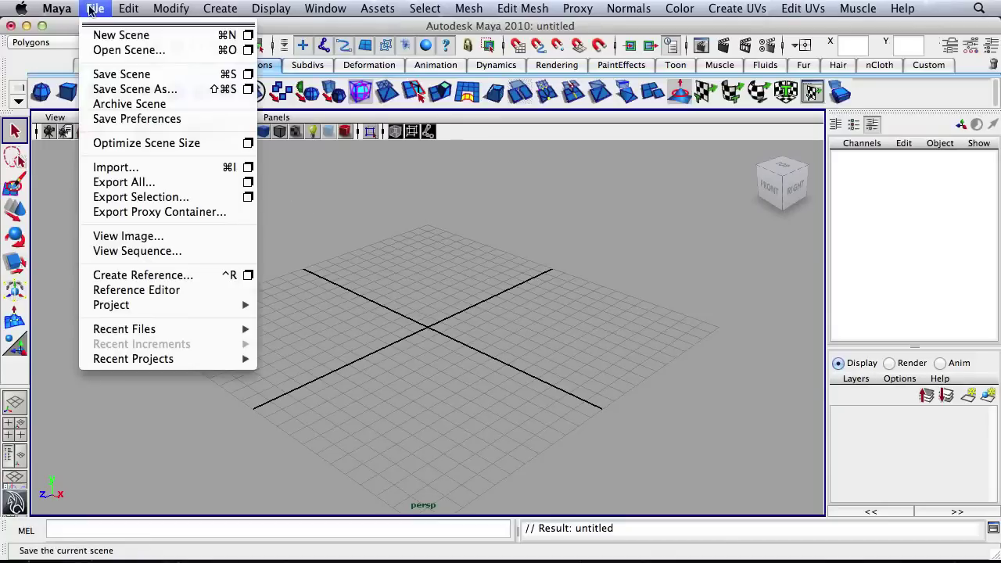
{"action": "left_click", "coordinate": [180, 50]}
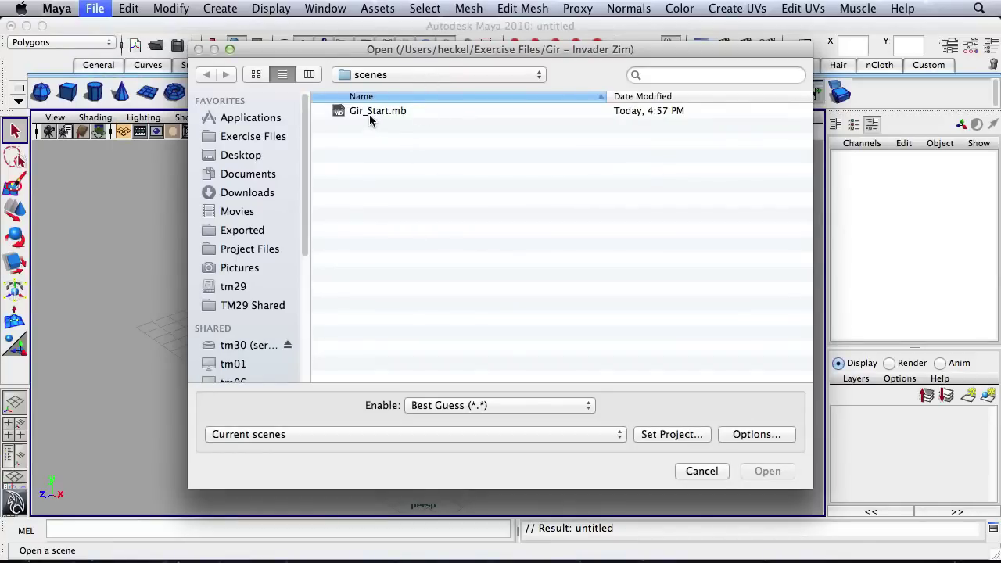
{"action": "left_click", "coordinate": [371, 116]}
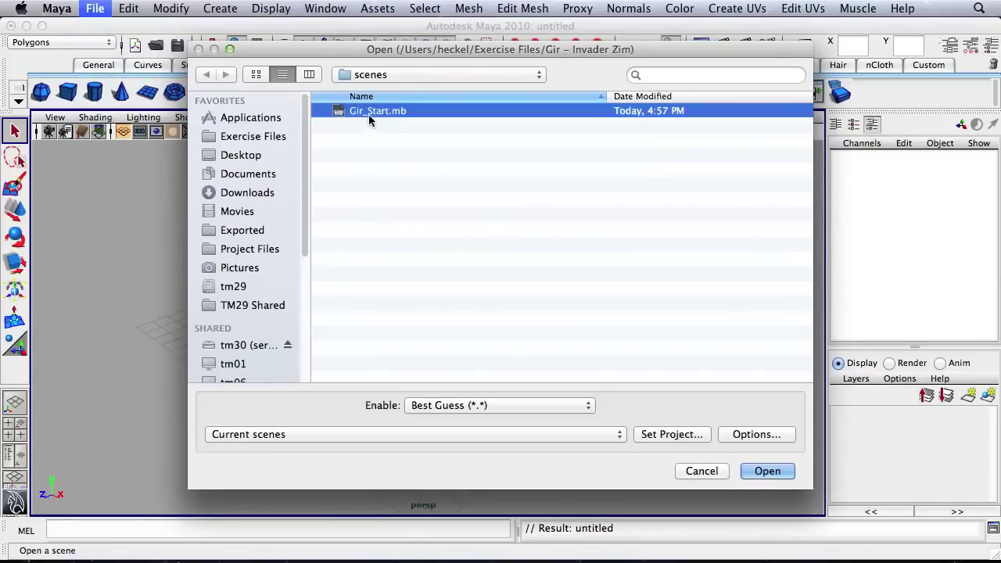
{"action": "left_click", "coordinate": [767, 471]}
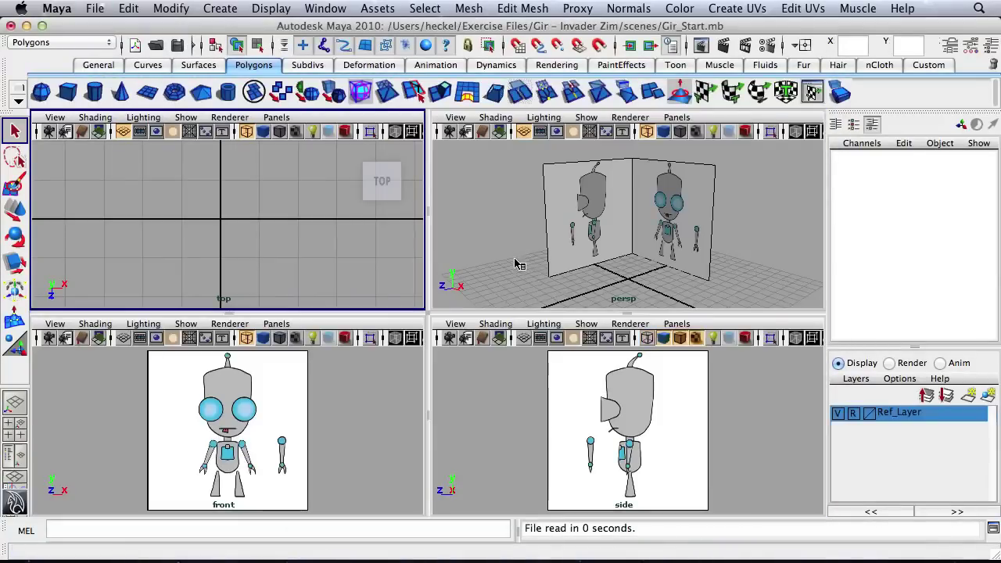
Step: Enlarge the perspective view and examine the front and side reference images of the robot from several angles
{"action": "key", "text": "space"}
{"action": "left_click_drag", "start_coordinate": [482, 286], "coordinate": [517, 291], "text": "alt"}
{"action": "right_click_drag", "start_coordinate": [518, 292], "coordinate": [550, 294], "text": "alt"}
{"action": "left_click_drag", "start_coordinate": [551, 294], "coordinate": [586, 223], "text": "alt"}
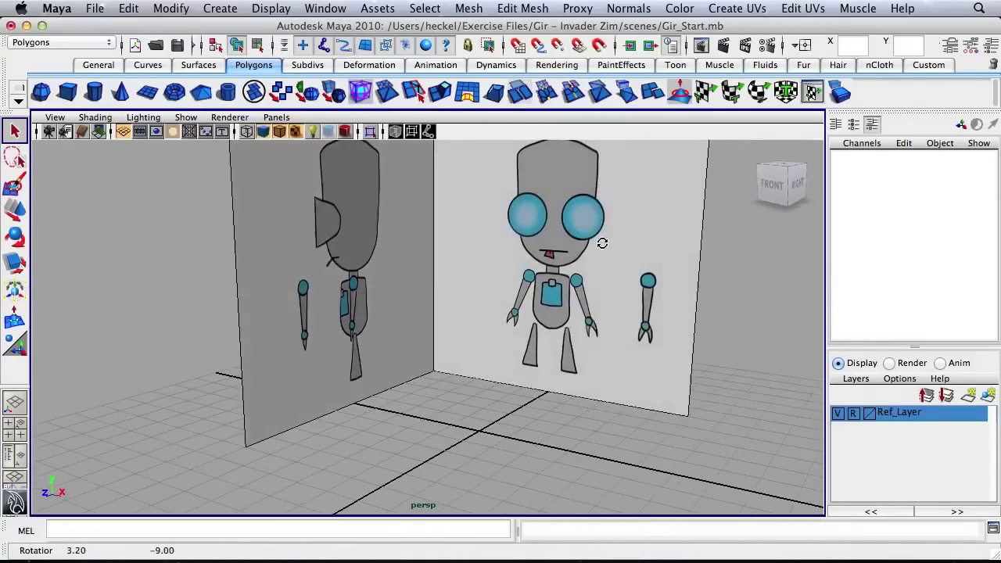
{"action": "right_click_drag", "start_coordinate": [586, 224], "coordinate": [510, 269], "text": "alt"}
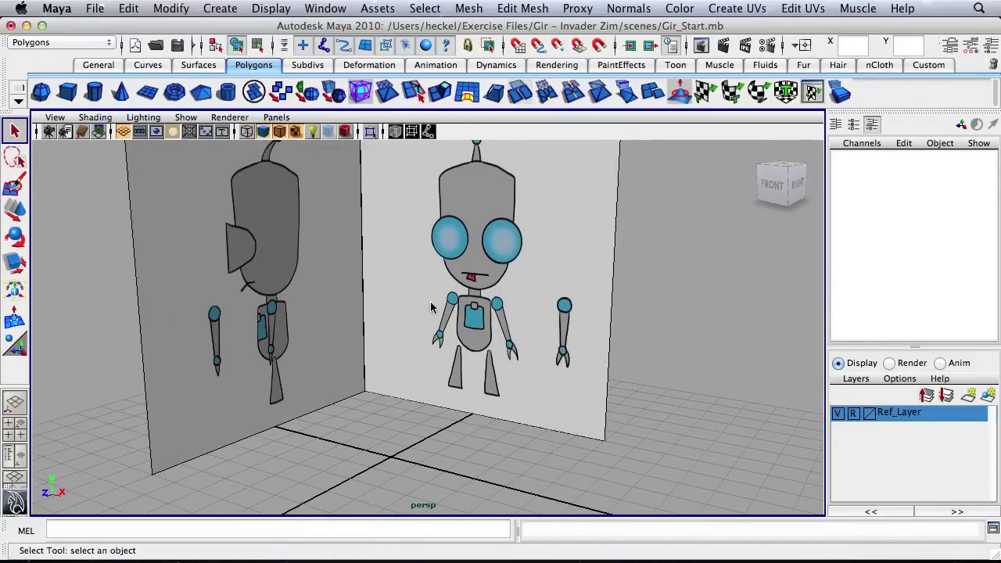
{"action": "mouse_move", "coordinate": [436, 305]}
{"action": "left_mouse_down", "text": "alt"}
{"action": "mouse_move", "coordinate": [313, 308]}
{"action": "mouse_move", "coordinate": [435, 315]}
{"action": "left_mouse_up", "text": "alt"}
{"action": "middle_click_drag", "start_coordinate": [434, 314], "coordinate": [514, 274], "text": "alt"}
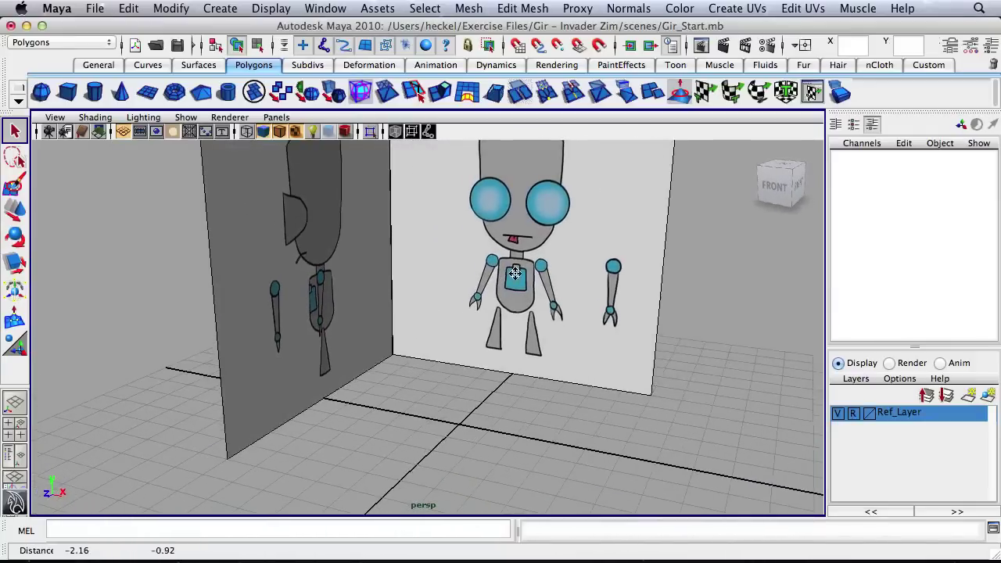
{"action": "left_click_drag", "start_coordinate": [525, 288], "coordinate": [445, 287], "text": "alt"}
{"action": "middle_click_drag", "start_coordinate": [446, 287], "coordinate": [382, 324], "text": "alt"}
{"action": "left_click_drag", "start_coordinate": [381, 325], "coordinate": [438, 305], "text": "alt"}
{"action": "right_click_drag", "start_coordinate": [447, 304], "coordinate": [505, 336], "text": "alt"}
{"action": "middle_click_drag", "start_coordinate": [505, 336], "coordinate": [501, 326], "text": "alt"}
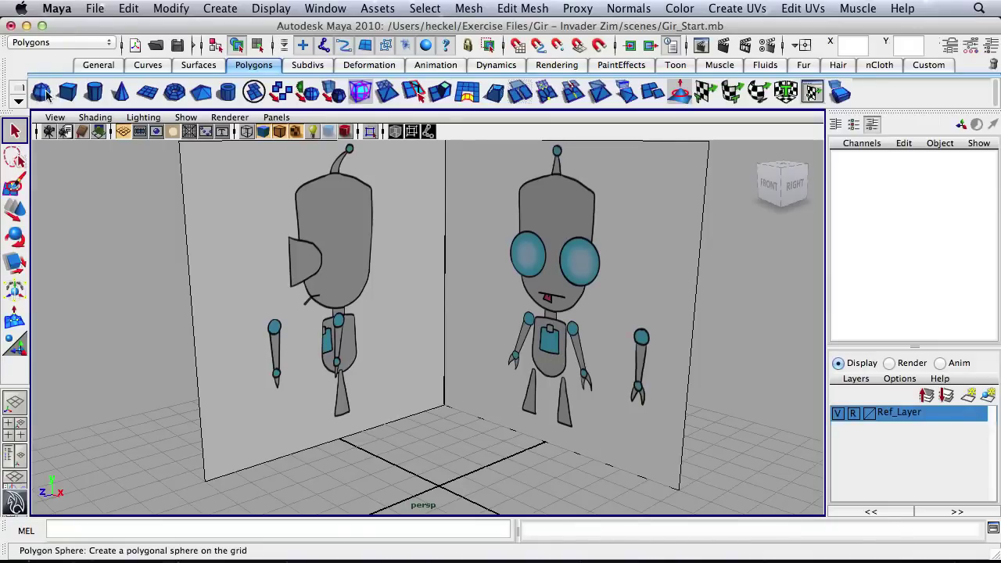
Step: Create a polygon sphere and raise it above the grid to a Y position of about 4
{"action": "left_click", "coordinate": [41, 93]}
{"action": "right_click_drag", "start_coordinate": [525, 410], "coordinate": [438, 407], "text": "alt"}
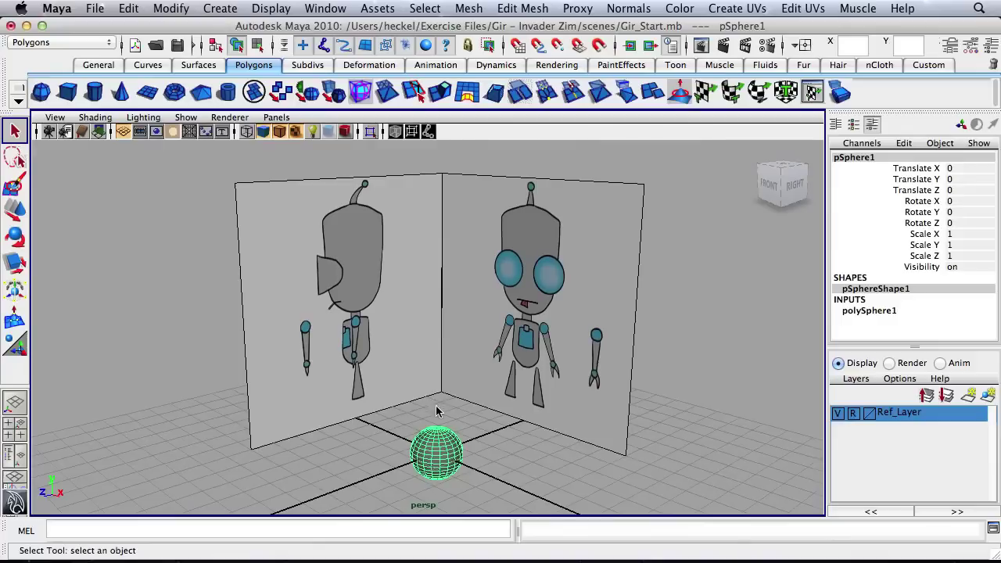
{"action": "key", "text": "w"}
{"action": "left_click_drag", "start_coordinate": [438, 438], "coordinate": [450, 313]}
Step: Show all four views and lower the sphere over the torso in the front view, to a Y position of about 3.36
{"action": "key", "text": "space"}
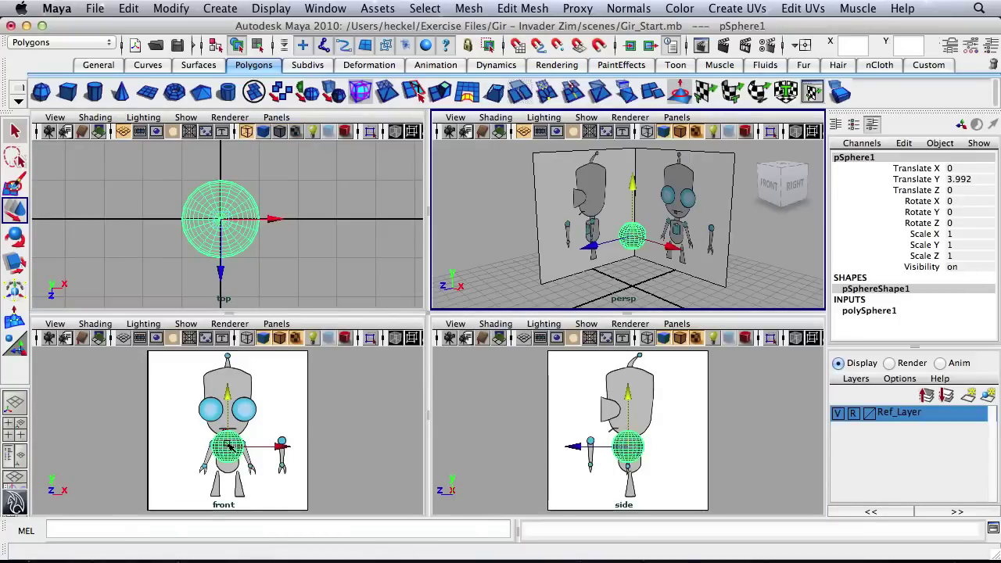
{"action": "right_click_drag", "start_coordinate": [227, 447], "coordinate": [274, 438], "text": "alt"}
{"action": "middle_click_drag", "start_coordinate": [228, 423], "coordinate": [249, 389], "text": "alt"}
{"action": "left_click_drag", "start_coordinate": [250, 369], "coordinate": [252, 389]}
{"action": "right_click_drag", "start_coordinate": [252, 389], "coordinate": [391, 446], "text": "alt"}
{"action": "middle_click_drag", "start_coordinate": [293, 438], "coordinate": [261, 430], "text": "alt"}
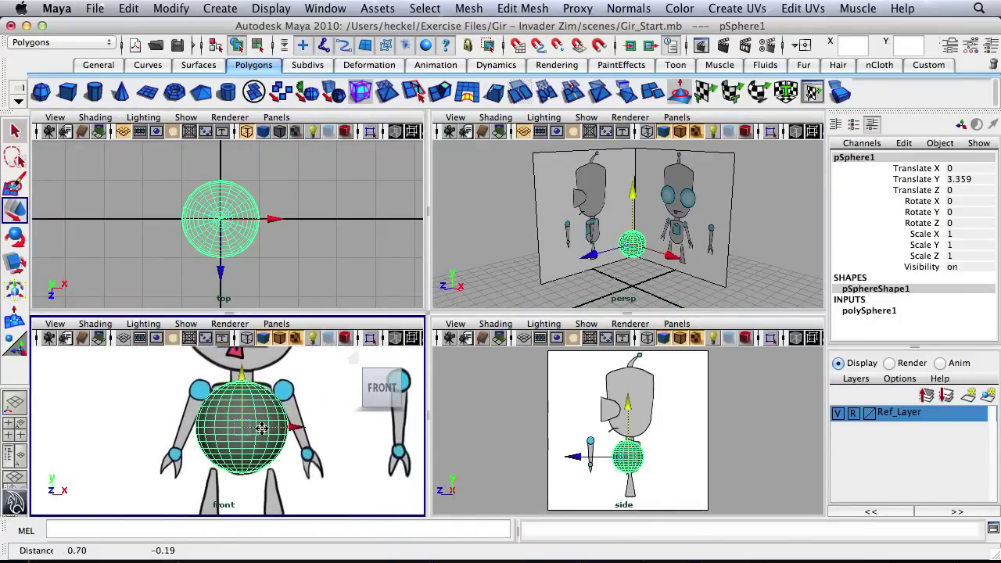
Step: Shift the sphere onto the torso in the side view, to a Z position of about -0.13
{"action": "middle_click_drag", "start_coordinate": [608, 490], "coordinate": [606, 435], "text": "alt"}
{"action": "right_click_drag", "start_coordinate": [605, 435], "coordinate": [615, 457], "text": "alt"}
{"action": "middle_click_drag", "start_coordinate": [615, 456], "coordinate": [615, 443], "text": "alt"}
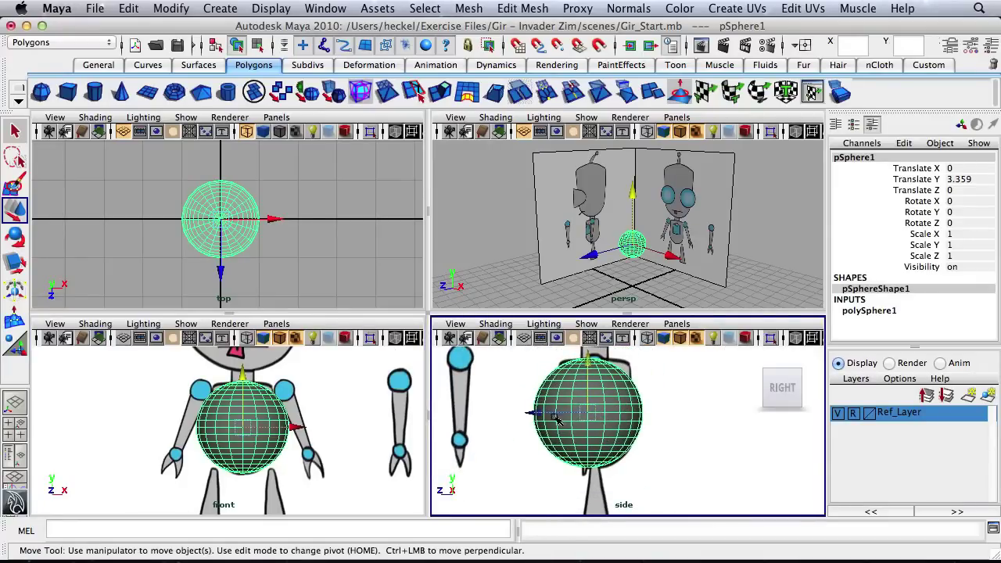
{"action": "left_click_drag", "start_coordinate": [535, 412], "coordinate": [542, 415]}
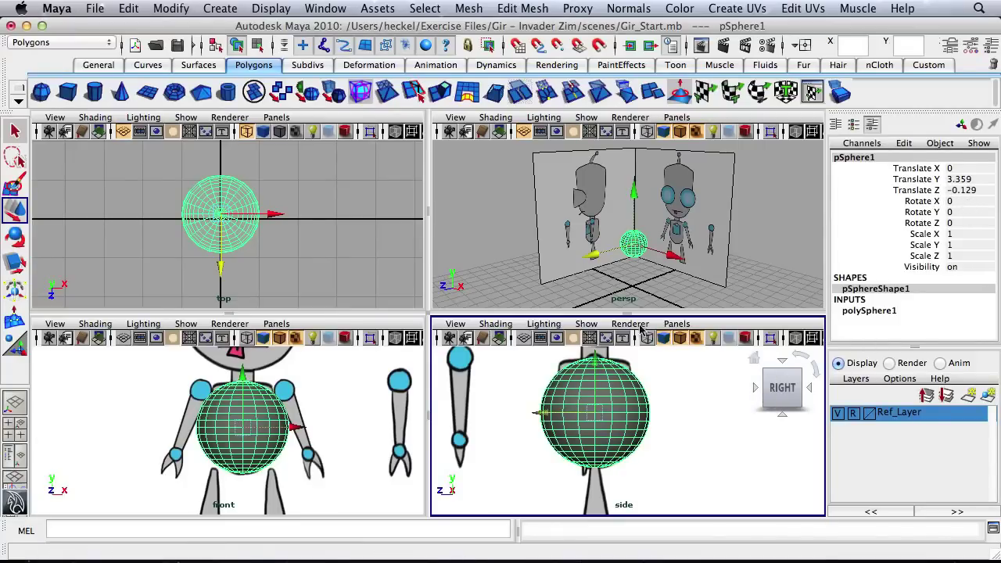
Step: Set the sphere's Subdivisions Axis to 12 and Subdivisions Height to 8
{"action": "left_click", "coordinate": [868, 311]}
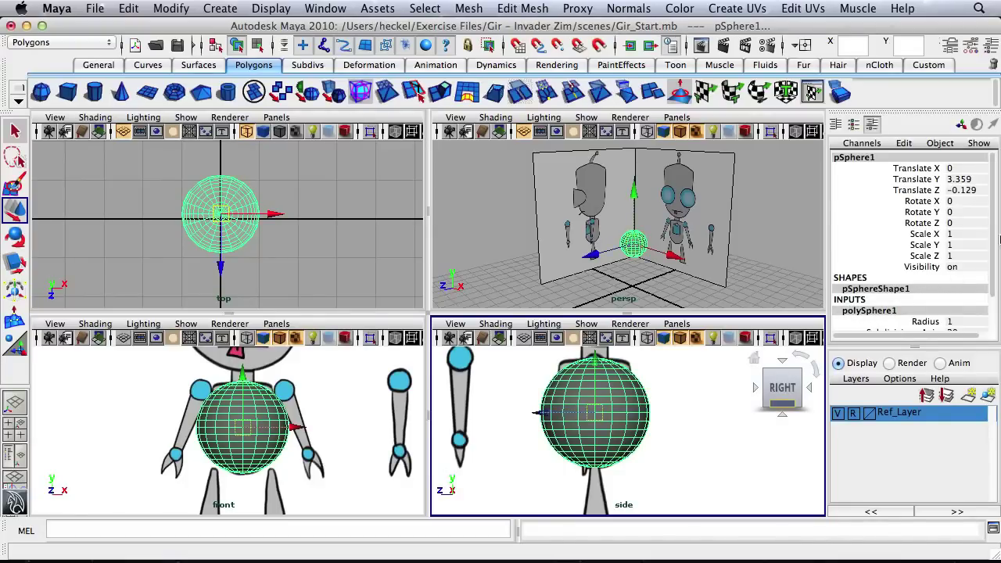
{"action": "left_click_drag", "start_coordinate": [994, 233], "coordinate": [994, 273]}
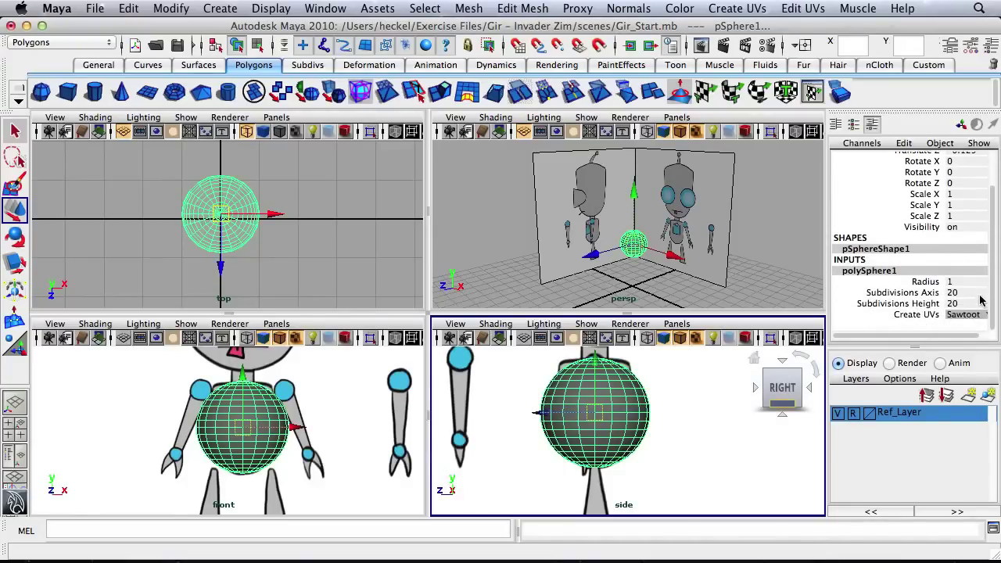
{"action": "left_click", "coordinate": [965, 295]}
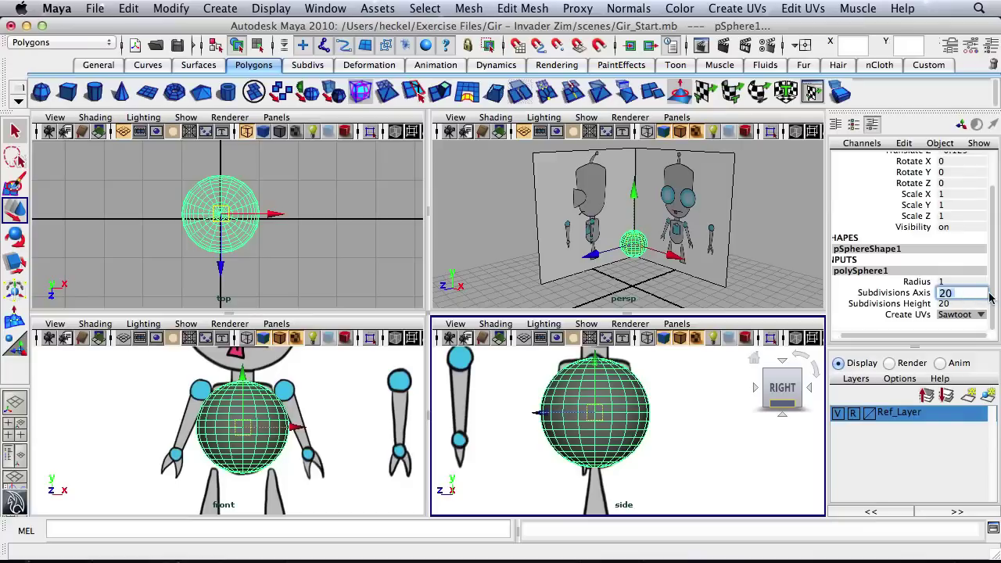
{"action": "type", "text": "12"}
{"action": "key", "text": "Return"}
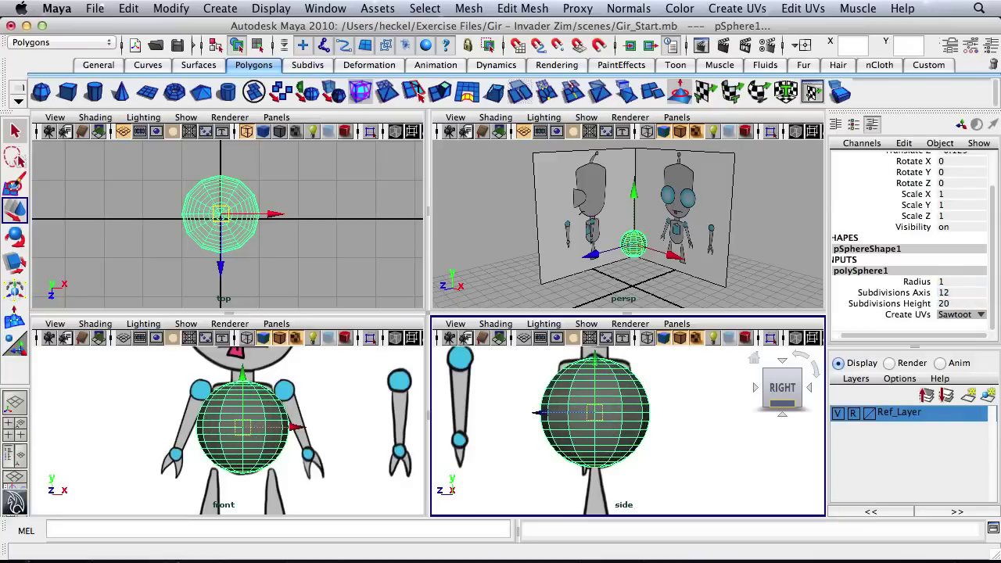
{"action": "left_click", "coordinate": [960, 306]}
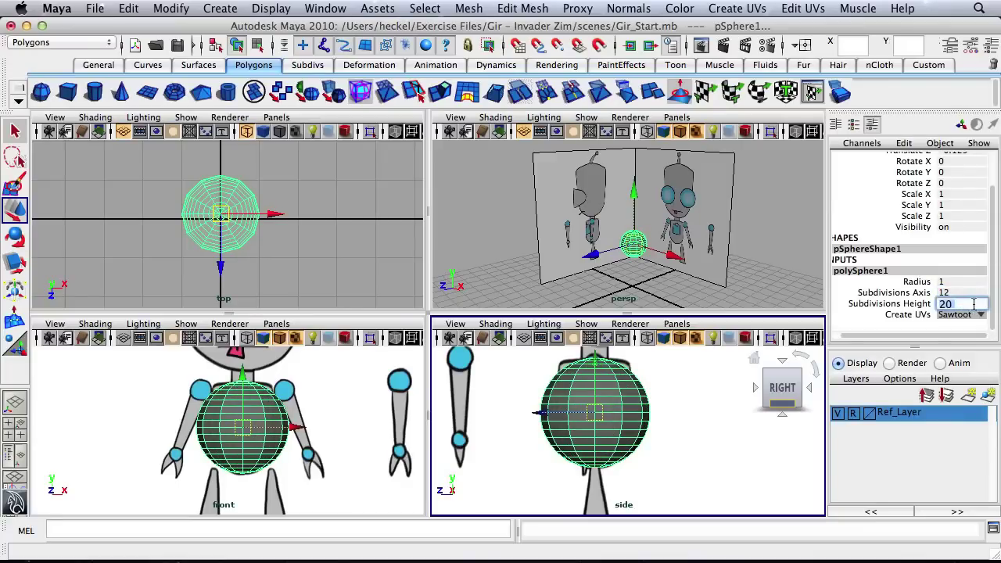
{"action": "key", "text": "Return"}
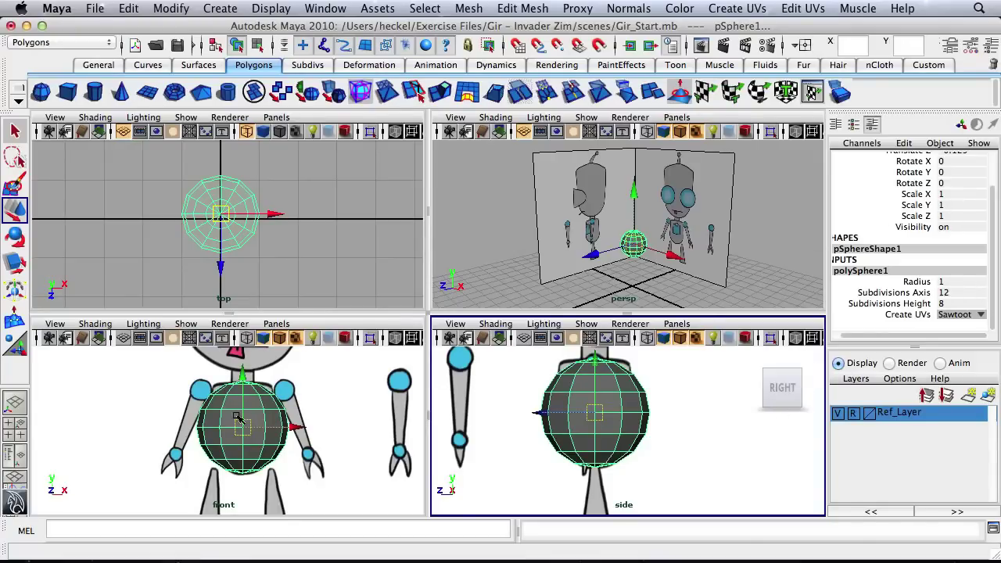
{"action": "middle_click_drag", "start_coordinate": [611, 408], "coordinate": [626, 416], "text": "alt"}
{"action": "right_click_drag", "start_coordinate": [625, 416], "coordinate": [578, 407], "text": "alt"}
{"action": "middle_click_drag", "start_coordinate": [579, 407], "coordinate": [563, 422], "text": "alt"}
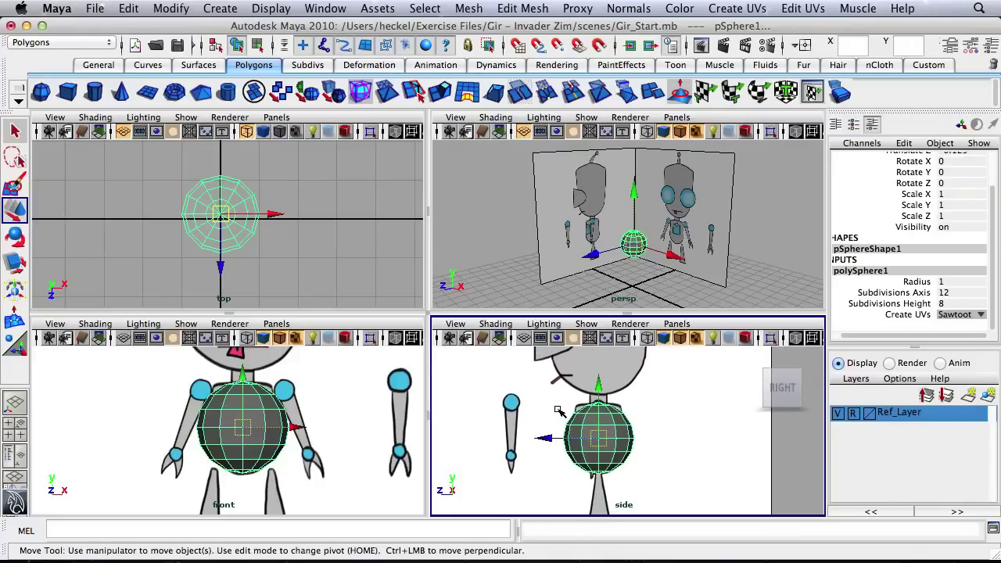
Step: Create a new Lambert material in the Hypershade and name it transparent_mat
{"action": "left_click", "coordinate": [326, 8]}
{"action": "mouse_move", "coordinate": [354, 44]}
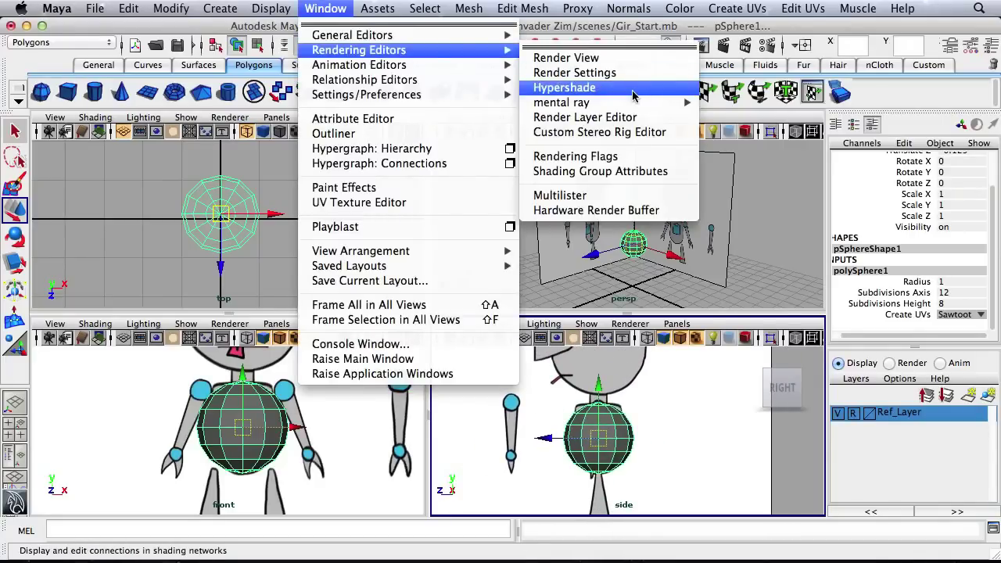
{"action": "left_click", "coordinate": [556, 87]}
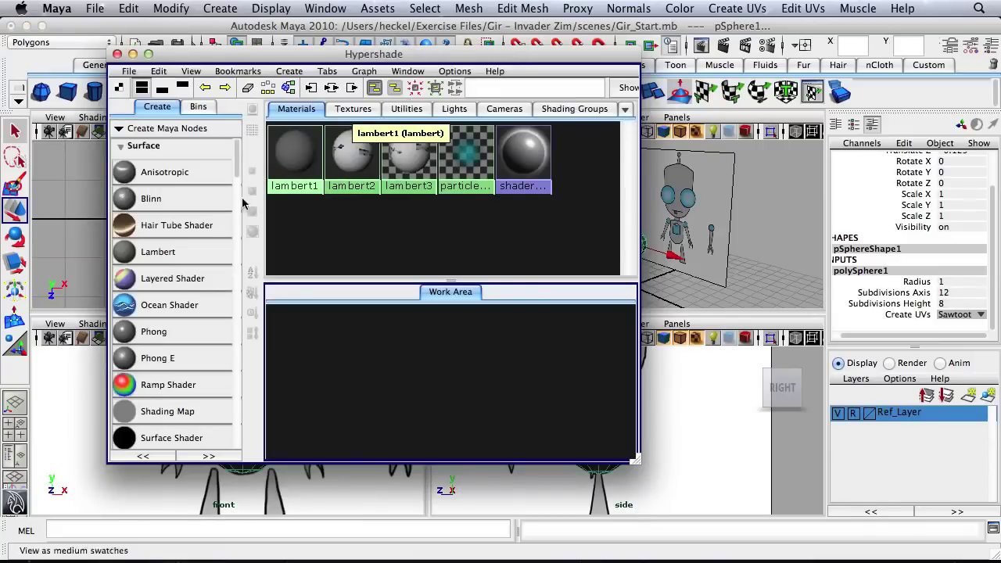
{"action": "left_click", "coordinate": [154, 256]}
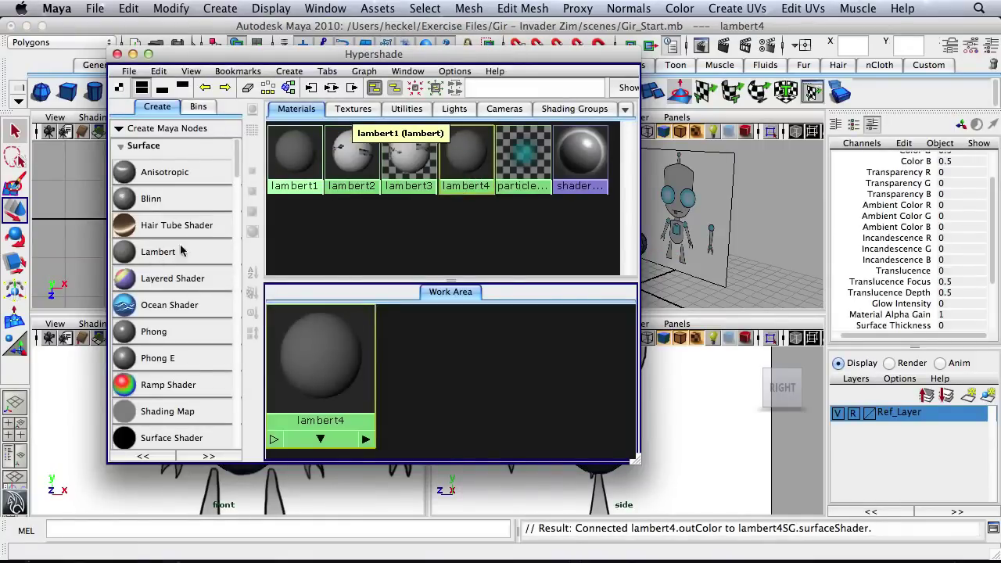
{"action": "double_click", "coordinate": [470, 150]}
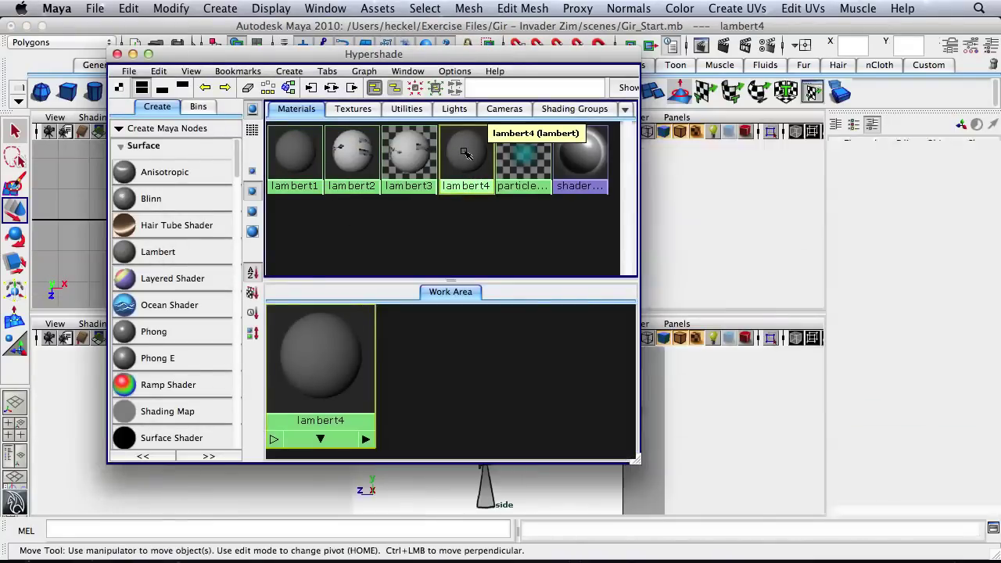
{"action": "double_click", "coordinate": [843, 194]}
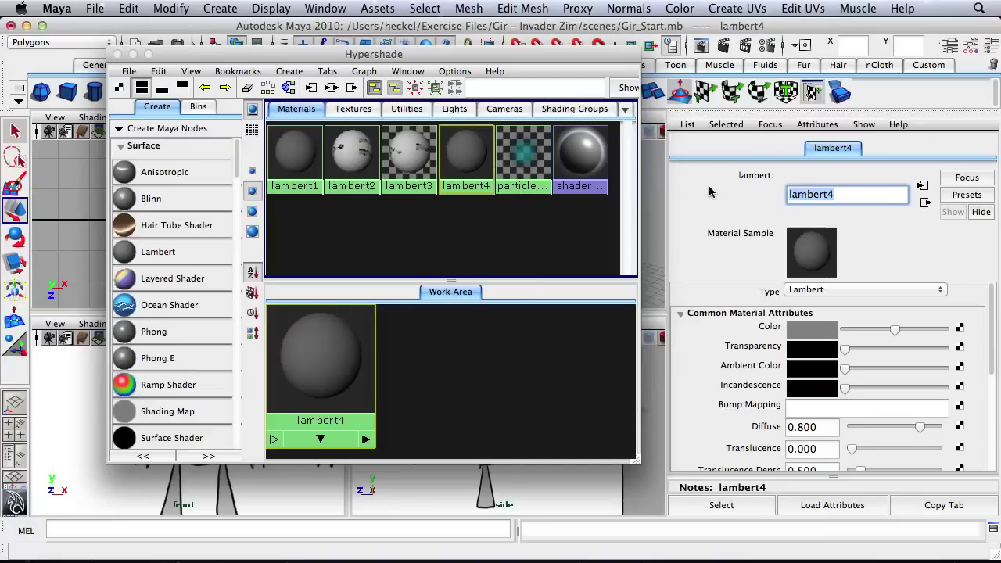
{"action": "type", "text": "transparent"}
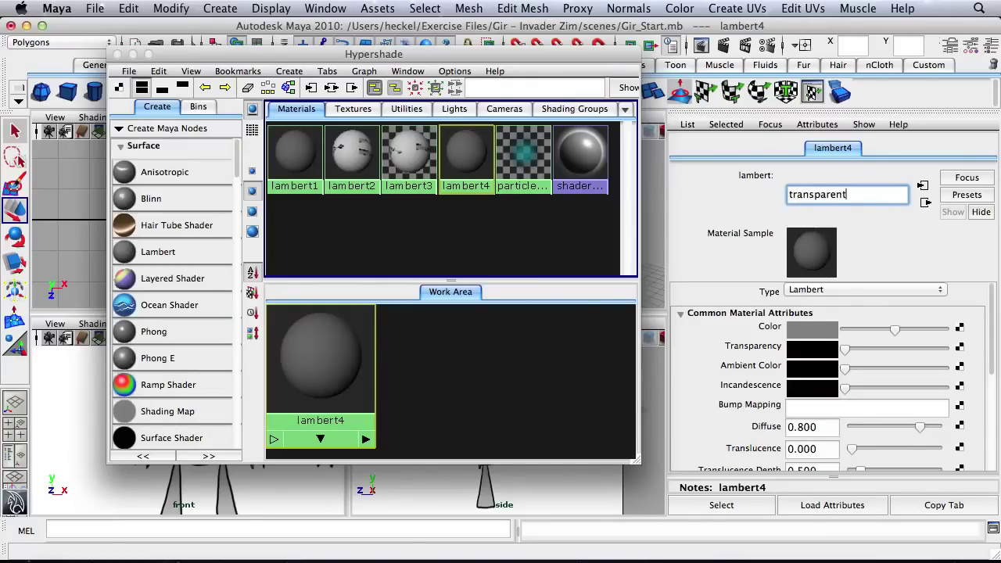
{"action": "type", "text": "_mat"}
{"action": "key", "text": "Return"}
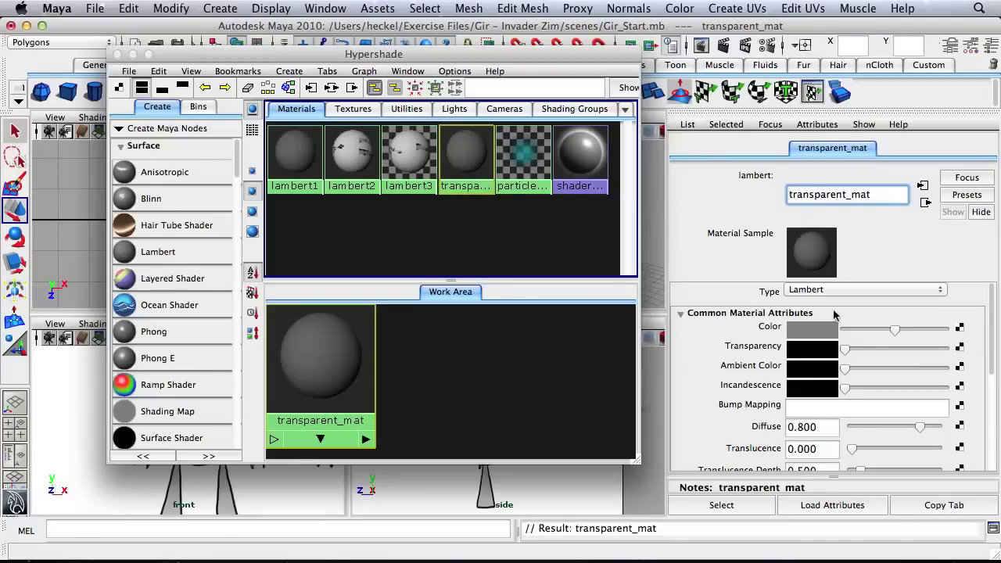
Step: Give transparent_mat a medium blue color (about 0.16, 0.49, 0.72) and a transparency of about 0.65
{"action": "left_click", "coordinate": [820, 329]}
{"action": "mouse_move", "coordinate": [625, 161]}
{"action": "left_mouse_down"}
{"action": "mouse_move", "coordinate": [612, 183]}
{"action": "mouse_move", "coordinate": [573, 141]}
{"action": "left_mouse_up"}
{"action": "left_click", "coordinate": [638, 374]}
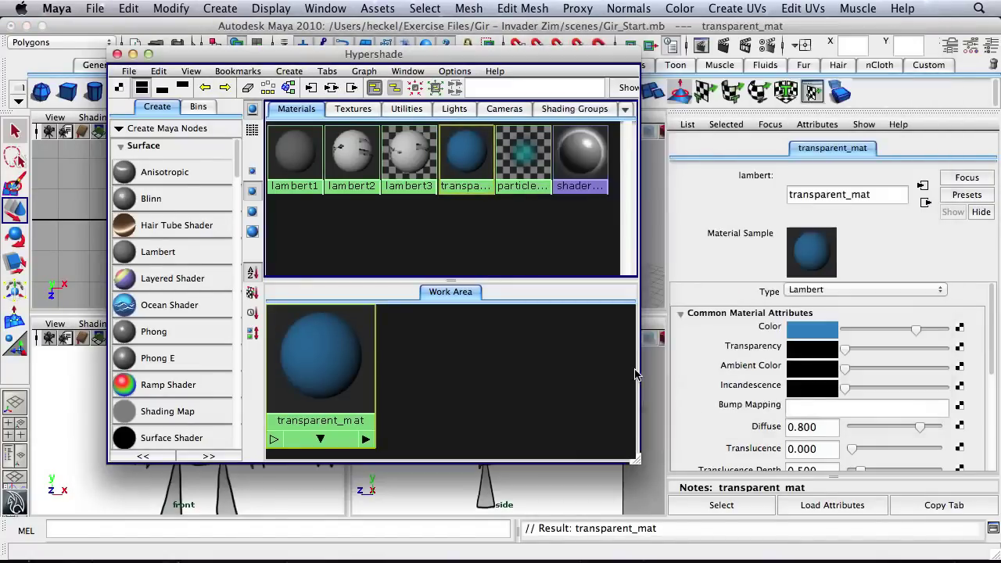
{"action": "left_click_drag", "start_coordinate": [846, 354], "coordinate": [909, 352]}
Step: Assign transparent_mat to the torso sphere in the front view and close the Hypershade
{"action": "left_click_drag", "start_coordinate": [485, 57], "coordinate": [789, 32]}
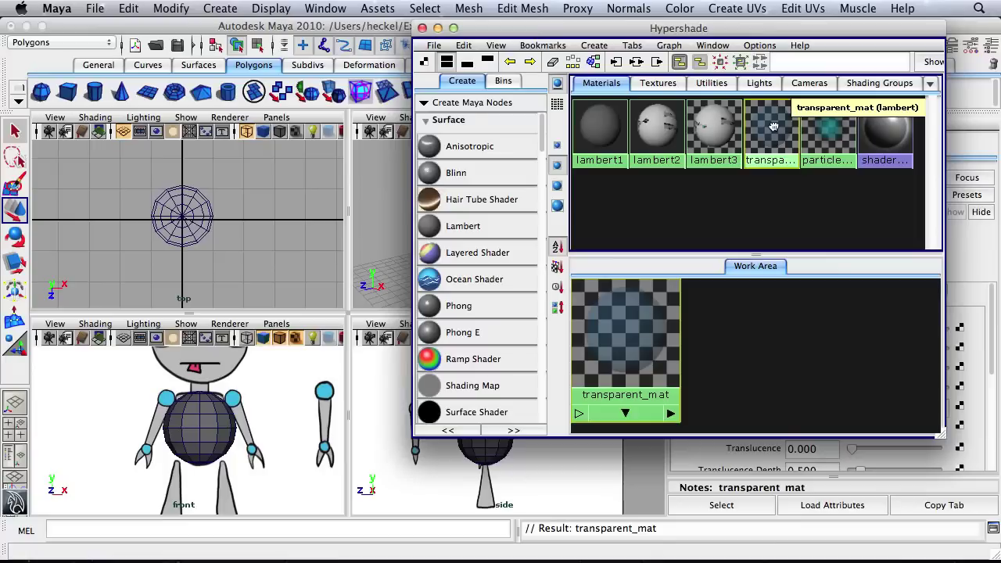
{"action": "middle_click_drag", "start_coordinate": [290, 312], "coordinate": [197, 423]}
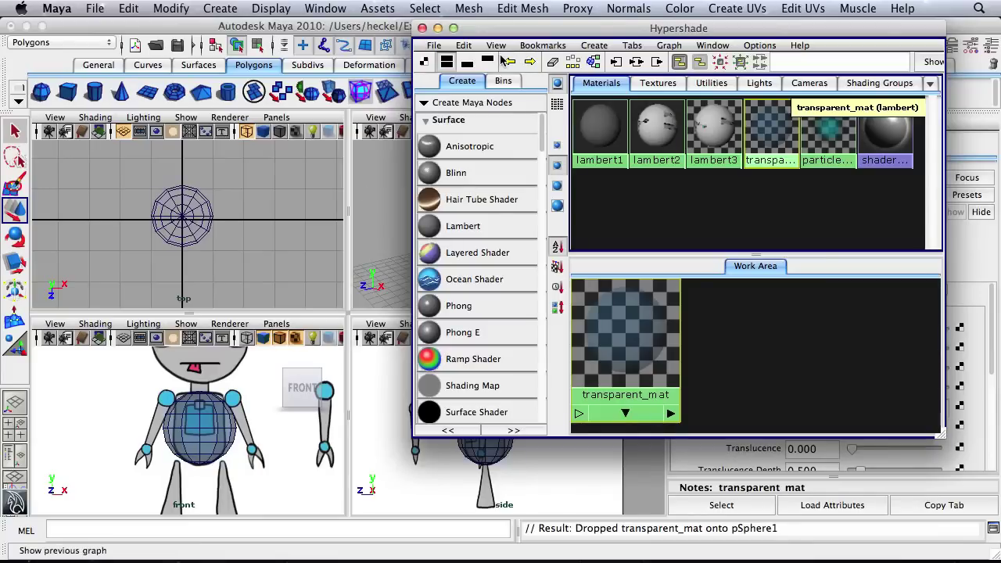
{"action": "left_click_drag", "start_coordinate": [519, 29], "coordinate": [334, 47]}
{"action": "left_click", "coordinate": [238, 46]}
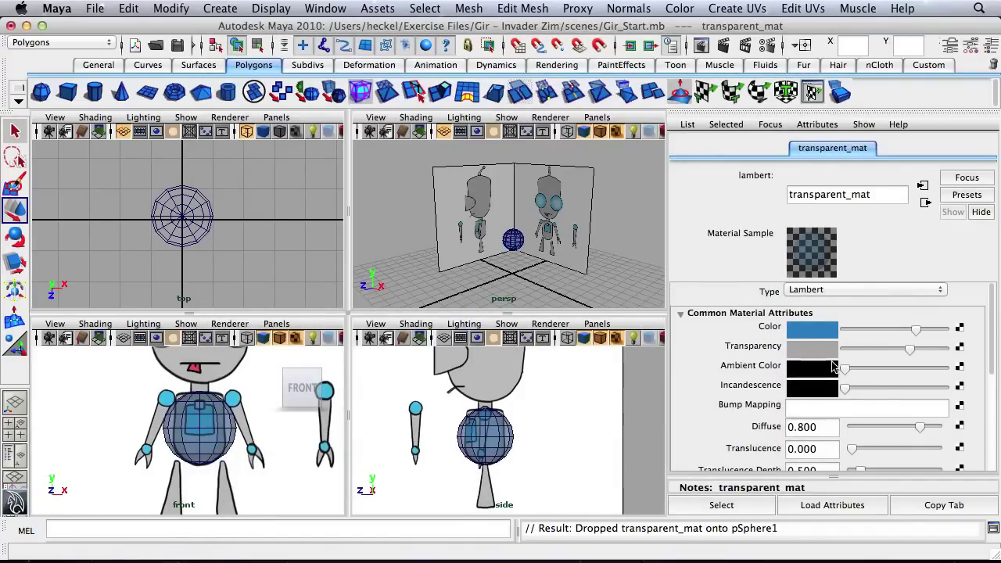
Step: Scale the torso sphere down uniformly to about 0.708 so it fits the body's width in the front reference
{"action": "left_click", "coordinate": [992, 50]}
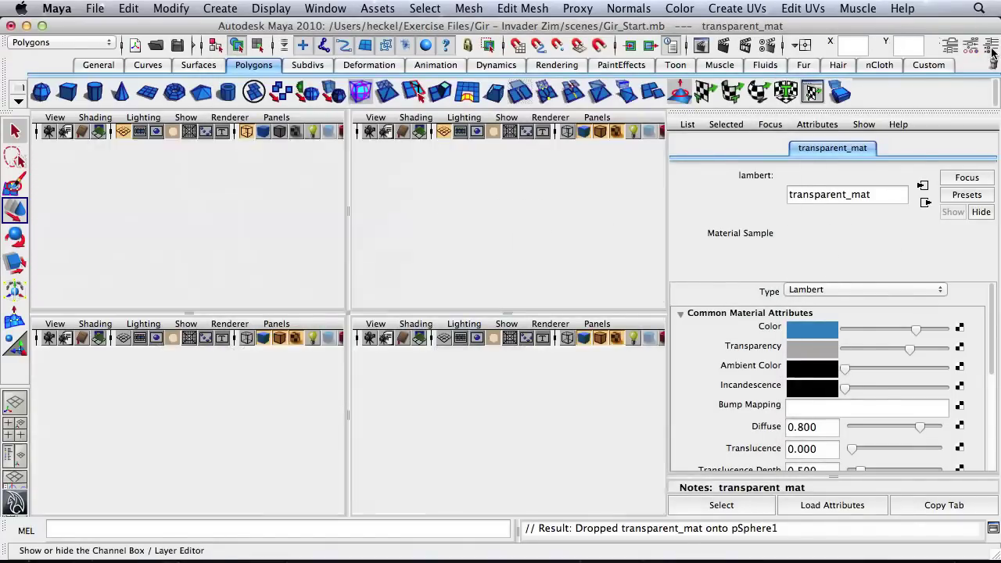
{"action": "middle_click_drag", "start_coordinate": [313, 451], "coordinate": [289, 444], "text": "alt"}
{"action": "right_click_drag", "start_coordinate": [289, 443], "coordinate": [351, 443], "text": "alt"}
{"action": "middle_click_drag", "start_coordinate": [292, 433], "coordinate": [286, 452], "text": "alt"}
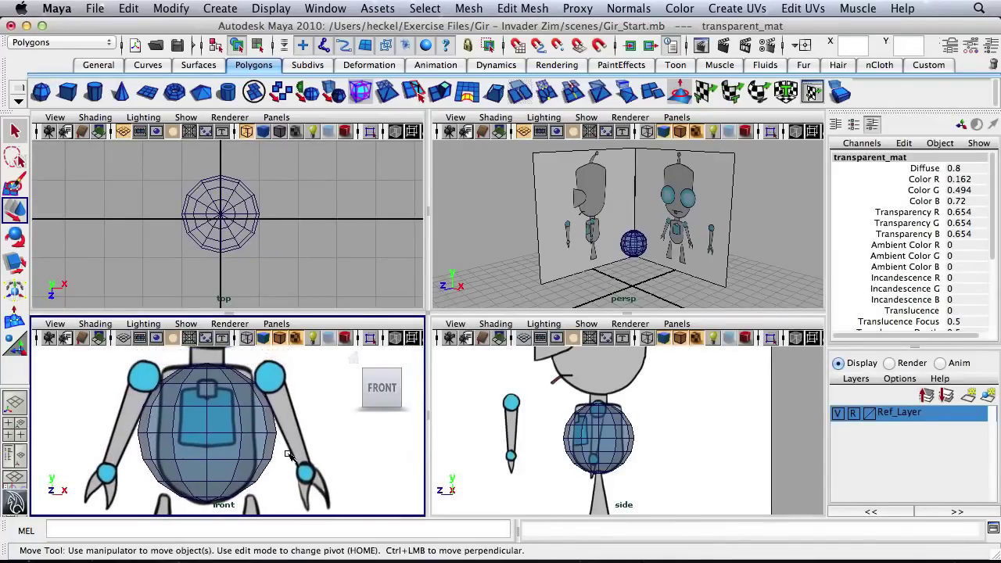
{"action": "right_click_drag", "start_coordinate": [300, 444], "coordinate": [272, 446], "text": "alt"}
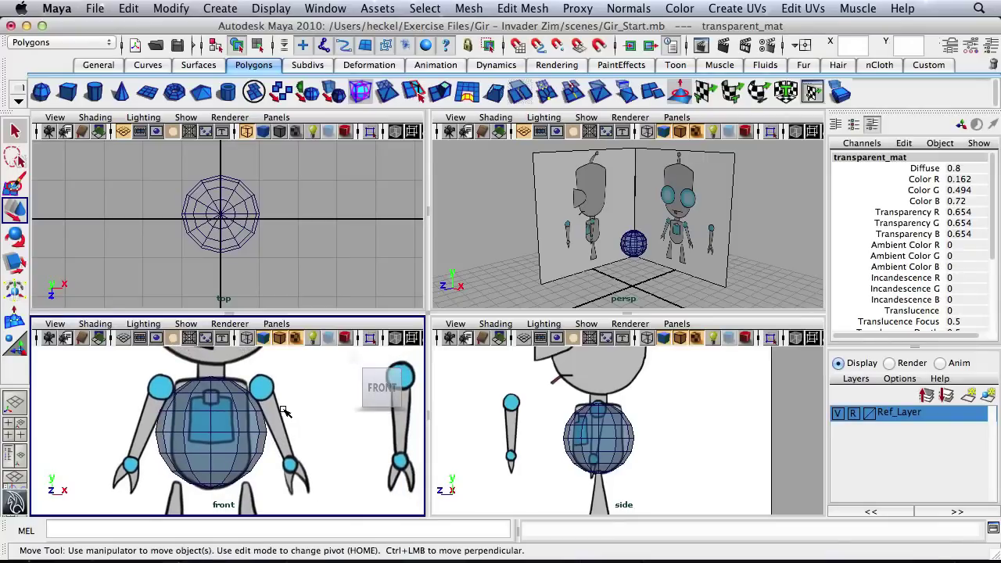
{"action": "key", "text": "r"}
{"action": "left_click", "coordinate": [241, 438]}
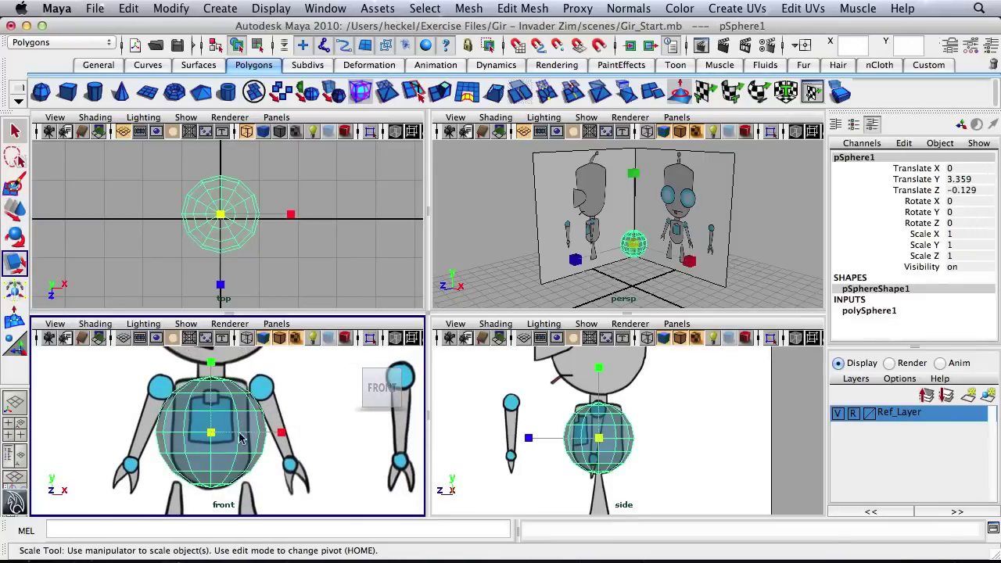
{"action": "left_click_drag", "start_coordinate": [216, 436], "coordinate": [181, 455]}
Step: Move the torso sphere down to about Translate Y 3.078 so its underside meets the bottom of the body reference
{"action": "key", "text": "w"}
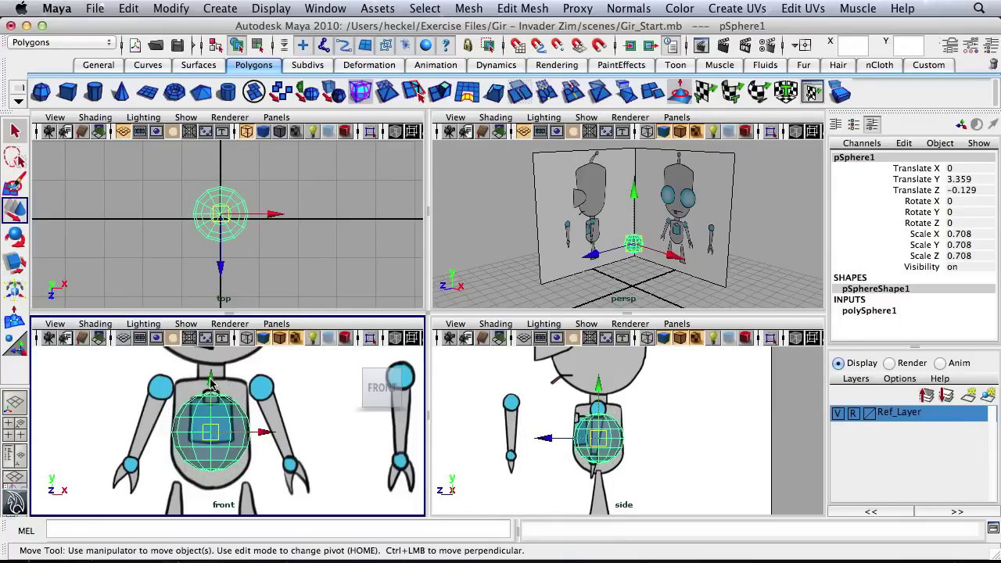
{"action": "left_click_drag", "start_coordinate": [210, 383], "coordinate": [213, 400]}
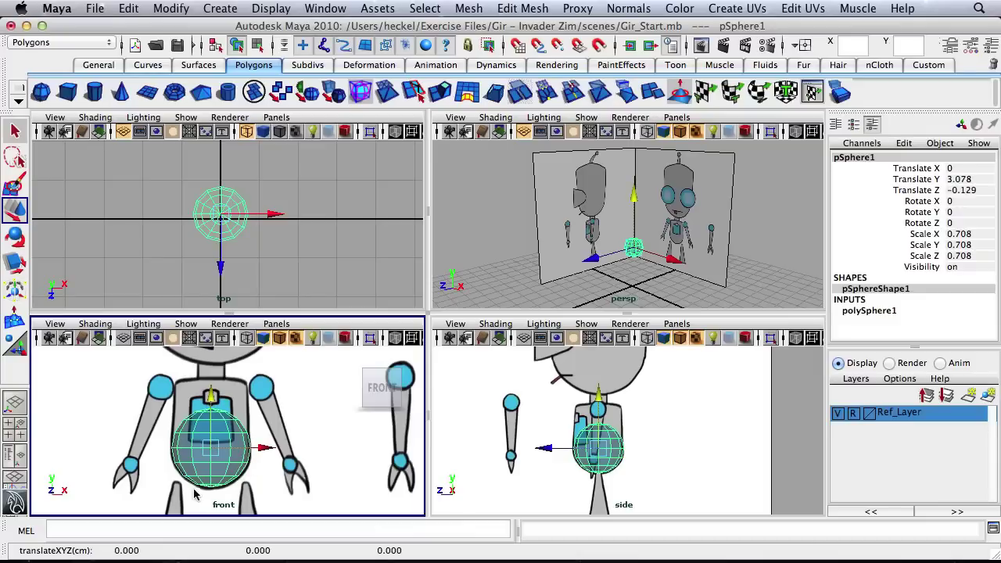
{"action": "right_click_drag", "start_coordinate": [631, 471], "coordinate": [694, 471], "text": "alt"}
{"action": "middle_click_drag", "start_coordinate": [671, 451], "coordinate": [704, 434], "text": "alt"}
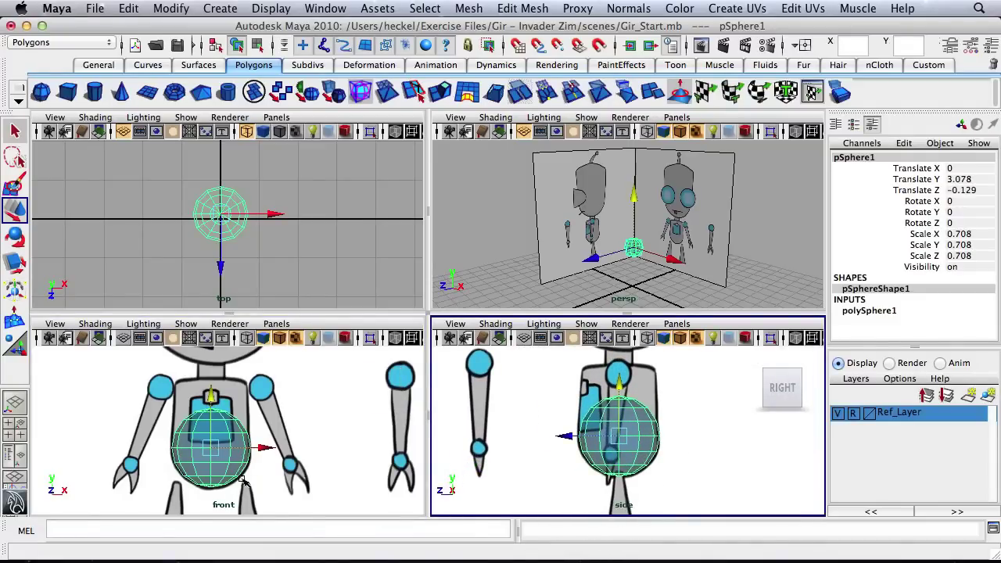
Step: Select the vertices of the torso sphere's upper rows in the front view and scale them vertically until nearly flat
{"action": "right_click_drag", "start_coordinate": [197, 432], "coordinate": [151, 256]}
{"action": "left_click_drag", "start_coordinate": [121, 385], "coordinate": [271, 440]}
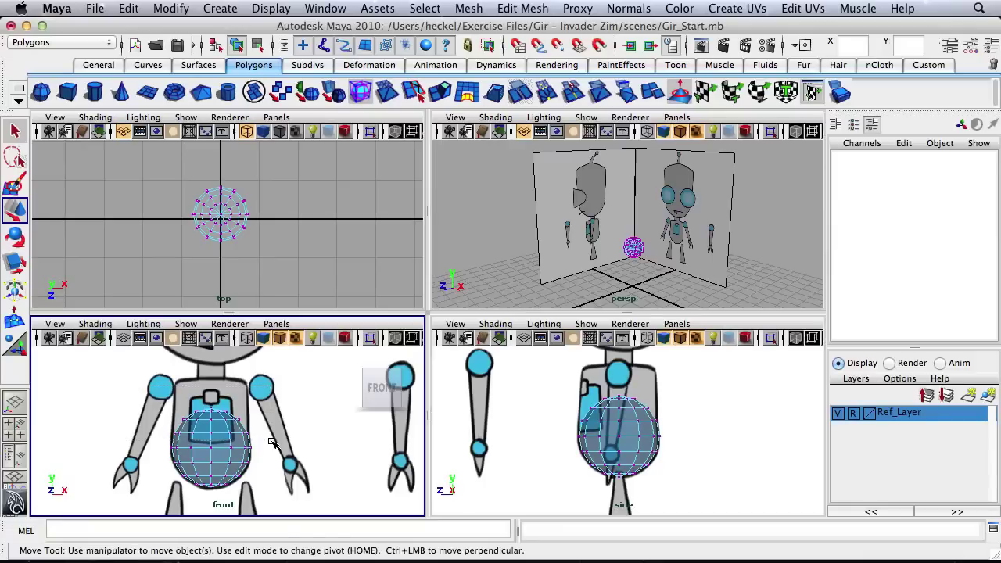
{"action": "right_click_drag", "start_coordinate": [210, 452], "coordinate": [283, 453], "text": "alt"}
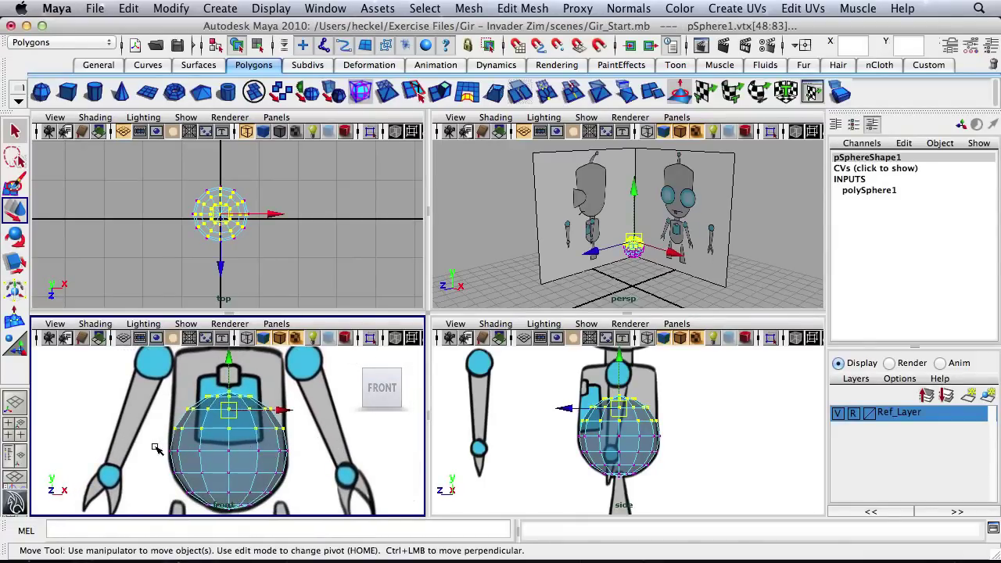
{"action": "right_click_drag", "start_coordinate": [319, 444], "coordinate": [286, 435], "text": "alt"}
{"action": "middle_click_drag", "start_coordinate": [287, 434], "coordinate": [287, 455], "text": "alt"}
{"action": "key", "text": "r"}
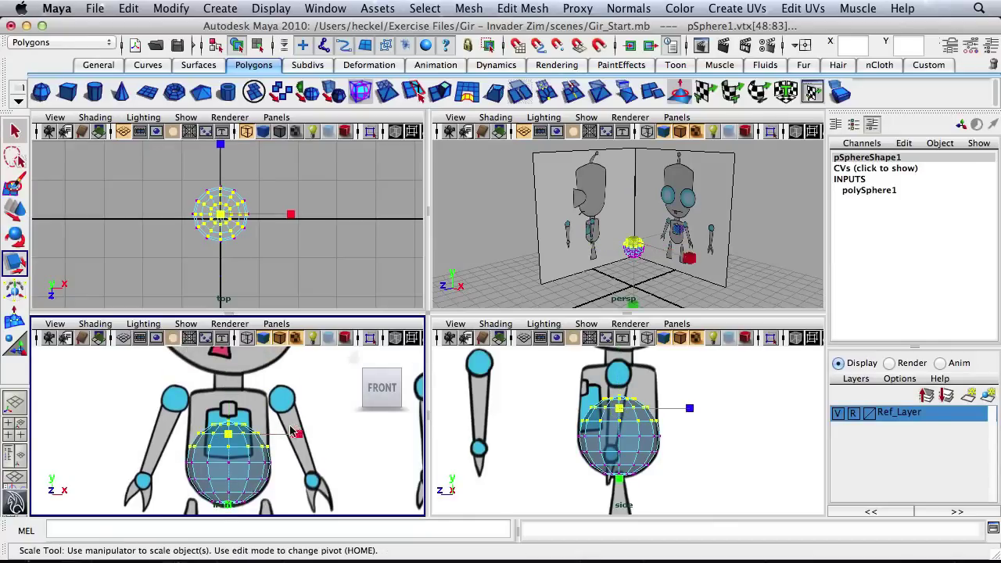
{"action": "middle_click_drag", "start_coordinate": [236, 479], "coordinate": [234, 448], "text": "alt"}
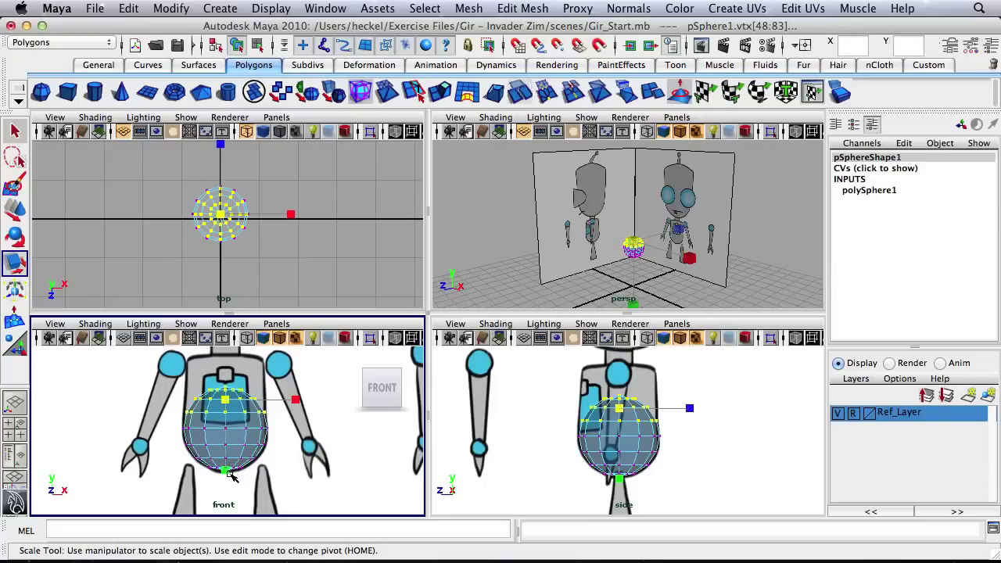
{"action": "left_click_drag", "start_coordinate": [230, 474], "coordinate": [233, 417]}
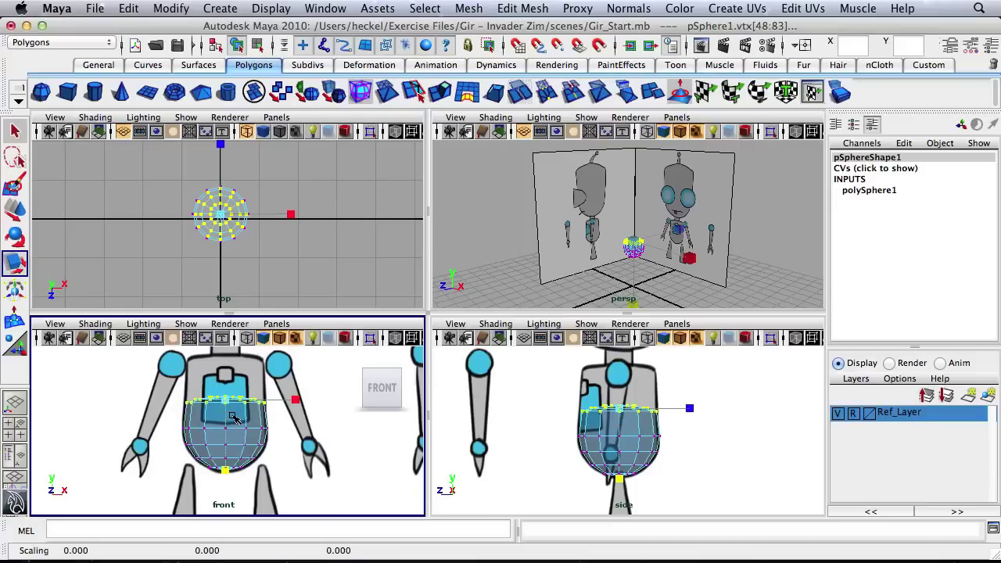
Step: Move the flattened upper vertices up to the top edge of the reference torso and deselect them
{"action": "key", "text": "w"}
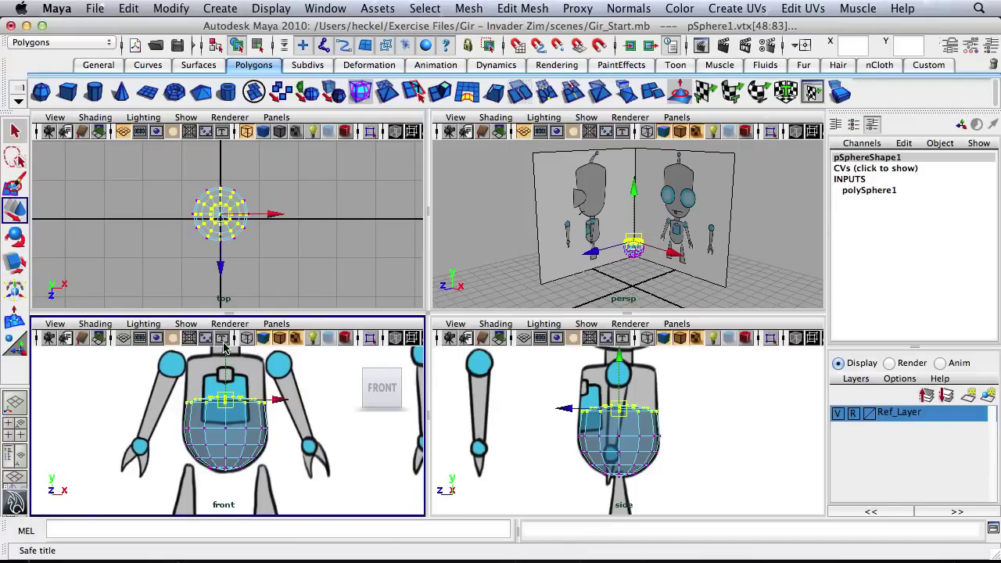
{"action": "left_click_drag", "start_coordinate": [226, 352], "coordinate": [232, 311]}
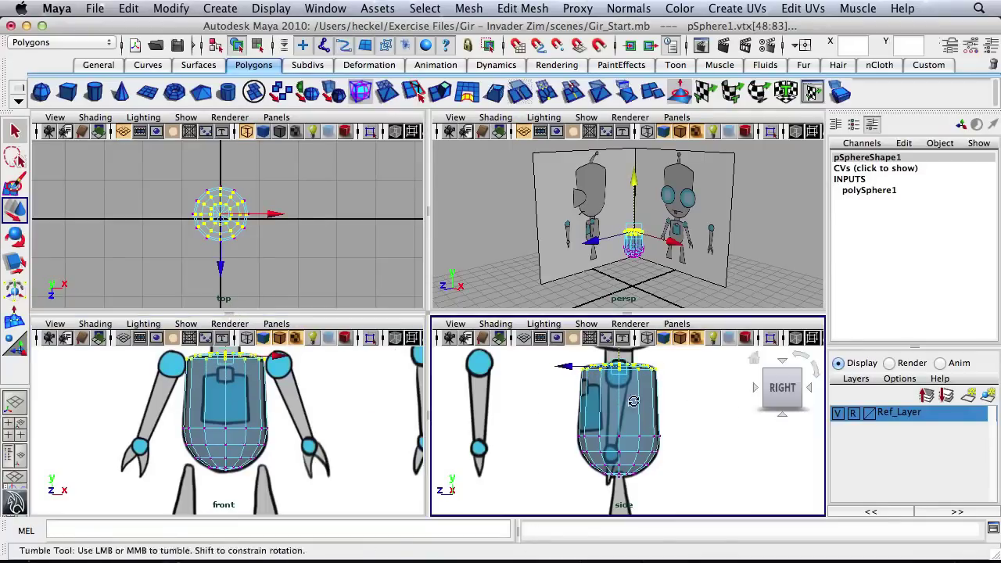
{"action": "right_click_drag", "start_coordinate": [633, 400], "coordinate": [654, 402], "text": "alt"}
{"action": "middle_click_drag", "start_coordinate": [654, 402], "coordinate": [659, 439], "text": "alt"}
{"action": "right_click_drag", "start_coordinate": [660, 439], "coordinate": [632, 406], "text": "alt"}
{"action": "left_click", "coordinate": [706, 440]}
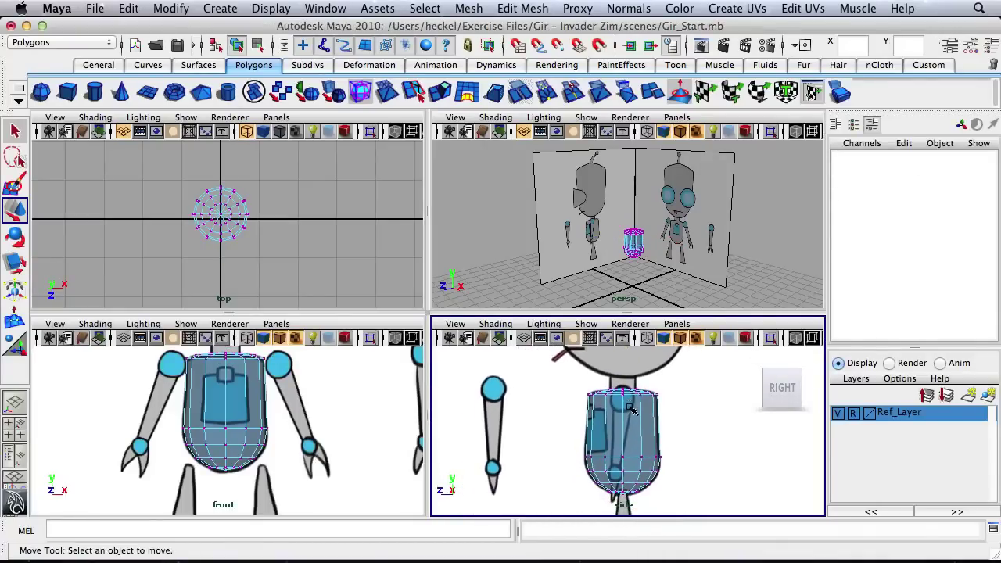
Step: Examine the stretched torso shape from several angles in the perspective view
{"action": "left_click", "coordinate": [620, 244]}
{"action": "key", "text": "f"}
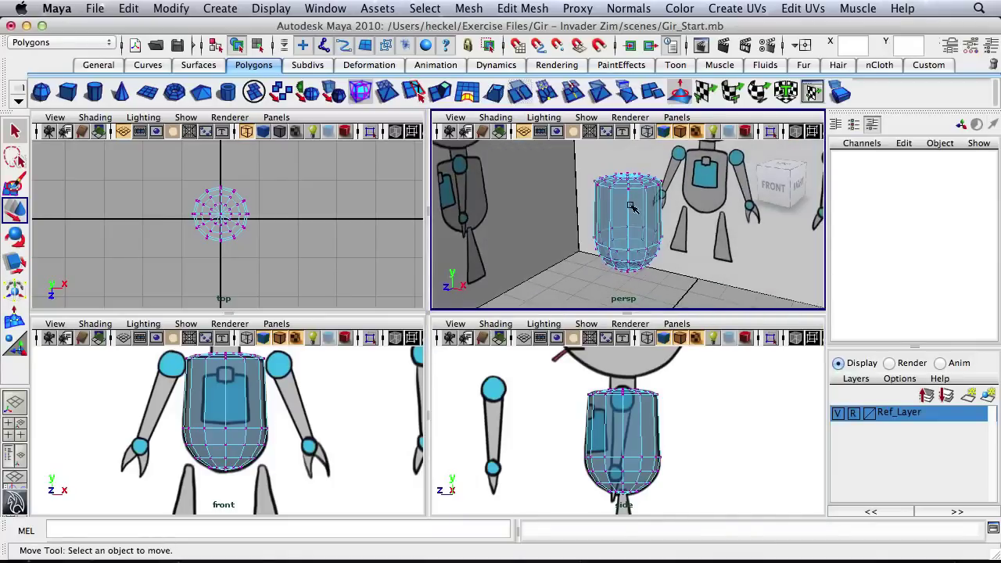
{"action": "right_click_drag", "start_coordinate": [631, 206], "coordinate": [668, 204], "text": "alt"}
{"action": "middle_click_drag", "start_coordinate": [669, 204], "coordinate": [670, 233], "text": "alt"}
{"action": "left_click_drag", "start_coordinate": [648, 219], "coordinate": [669, 223], "text": "alt"}
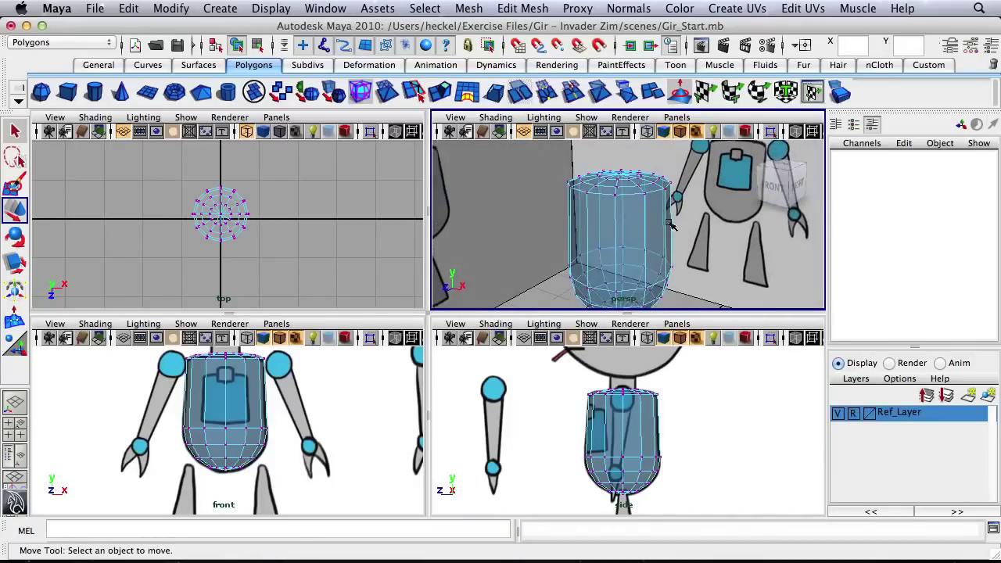
{"action": "right_click_drag", "start_coordinate": [669, 223], "coordinate": [603, 226], "text": "alt"}
{"action": "middle_click_drag", "start_coordinate": [639, 222], "coordinate": [641, 204], "text": "alt"}
Step: Return the torso mesh to object mode, select it and rename it Body
{"action": "right_click", "coordinate": [617, 463]}
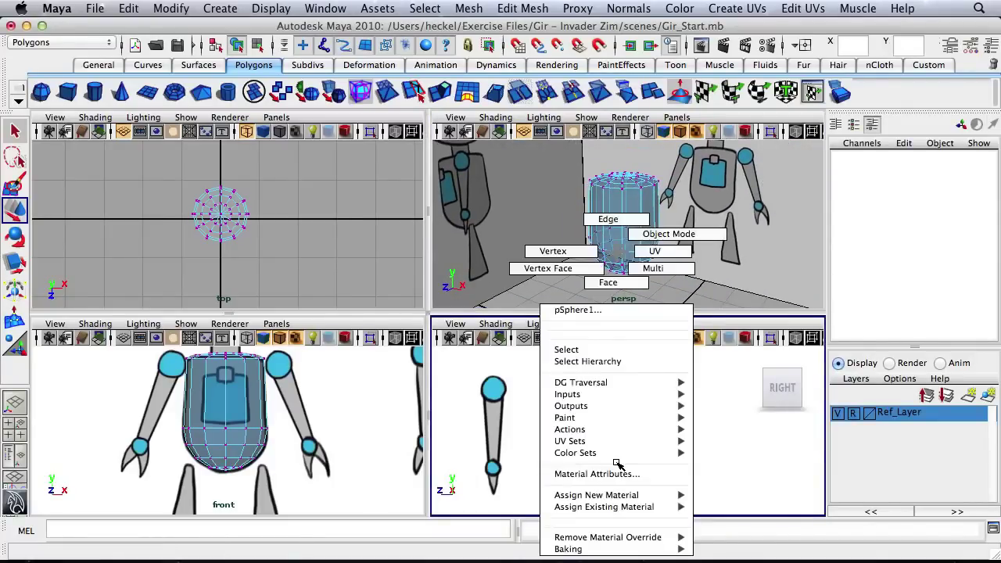
{"action": "right_click_drag", "start_coordinate": [618, 465], "coordinate": [660, 233]}
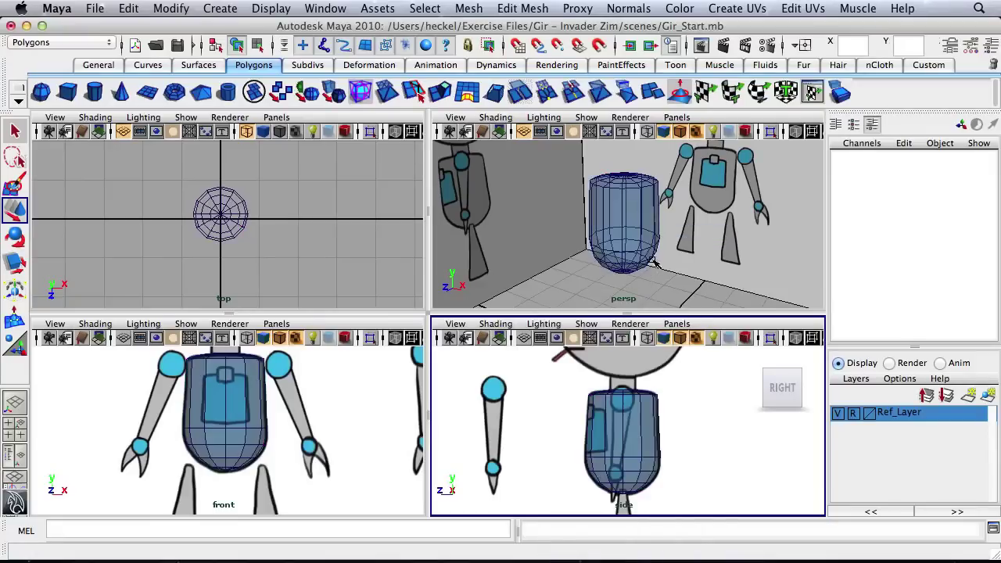
{"action": "left_click", "coordinate": [657, 263]}
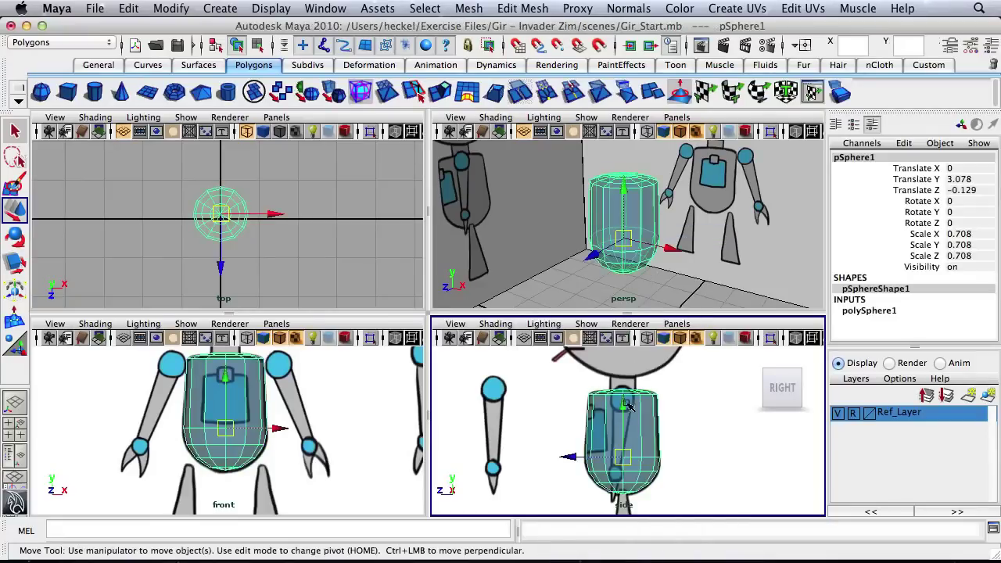
{"action": "double_click", "coordinate": [877, 159]}
{"action": "type", "text": "Bod"}
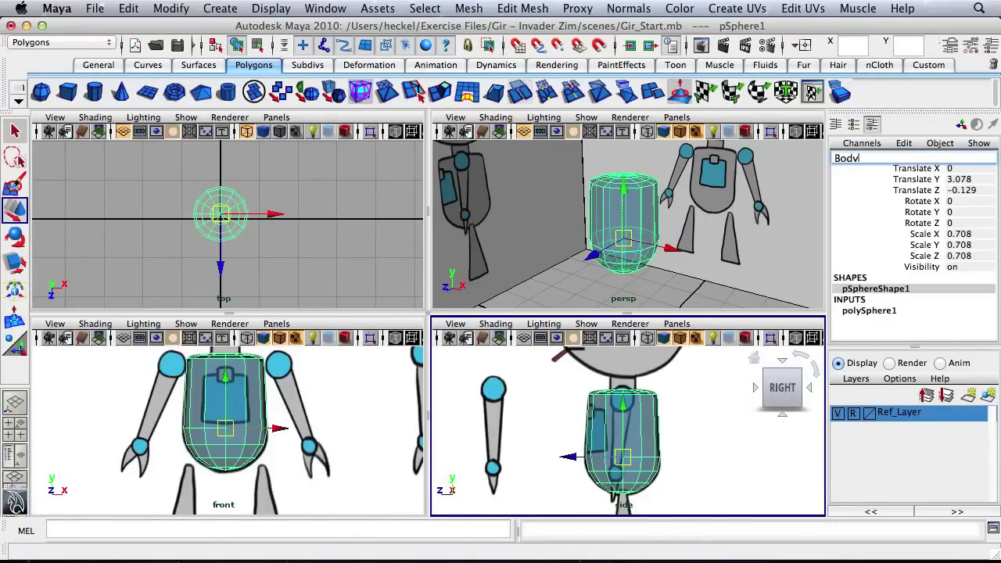
{"action": "type", "text": "y"}
{"action": "key", "text": "Return"}
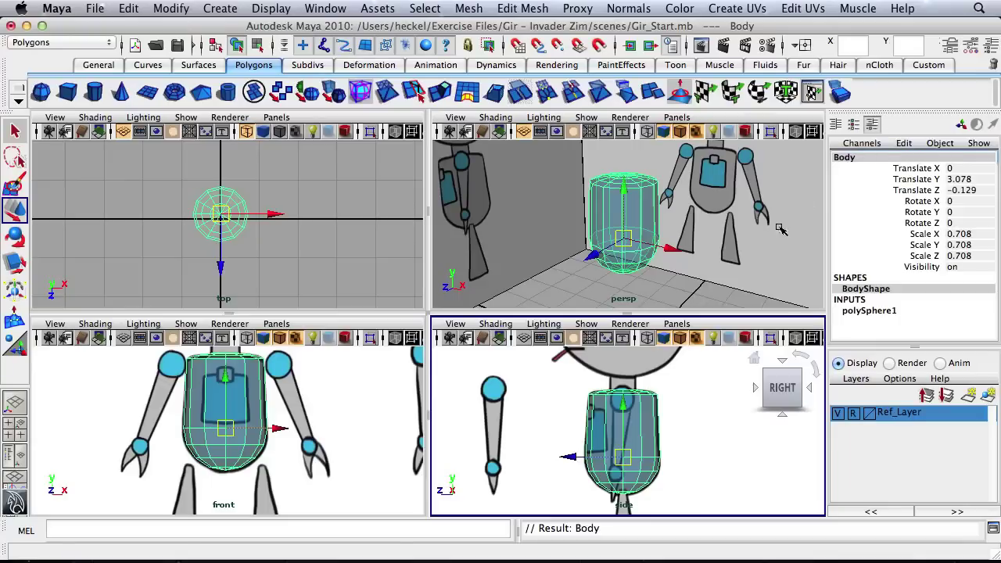
Step: Create a new polygon sphere and raise it to about Translate Y 6.544, inside the head in the side reference
{"action": "scroll", "coordinate": [677, 385], "scroll_direction": "down", "scroll_amount": 5}
{"action": "middle_click_drag", "start_coordinate": [636, 377], "coordinate": [615, 406], "text": "alt"}
{"action": "scroll", "coordinate": [670, 395], "scroll_direction": "down", "scroll_amount": 2}
{"action": "left_click", "coordinate": [41, 93]}
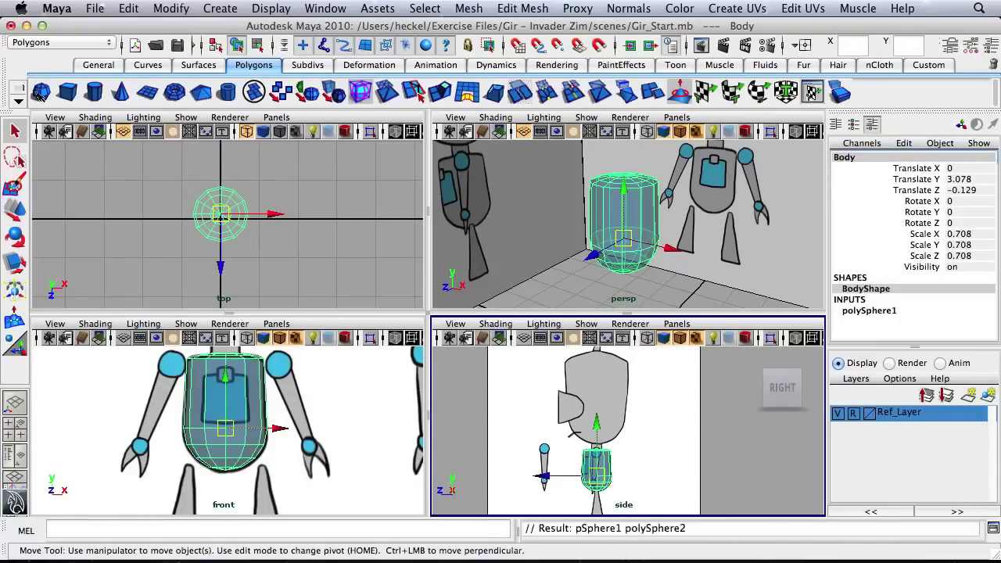
{"action": "scroll", "coordinate": [596, 461], "scroll_direction": "down", "scroll_amount": 2}
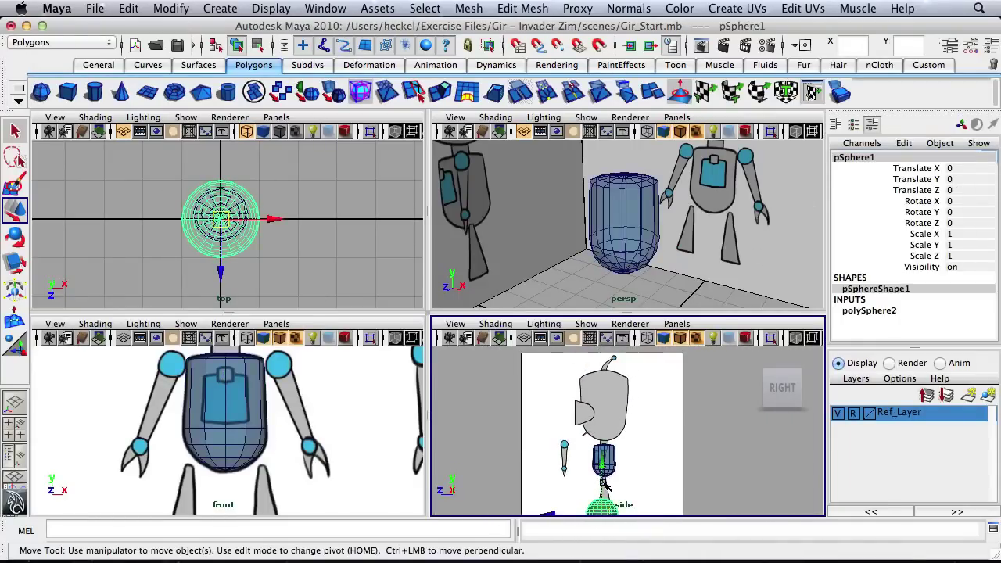
{"action": "left_click_drag", "start_coordinate": [607, 487], "coordinate": [607, 386]}
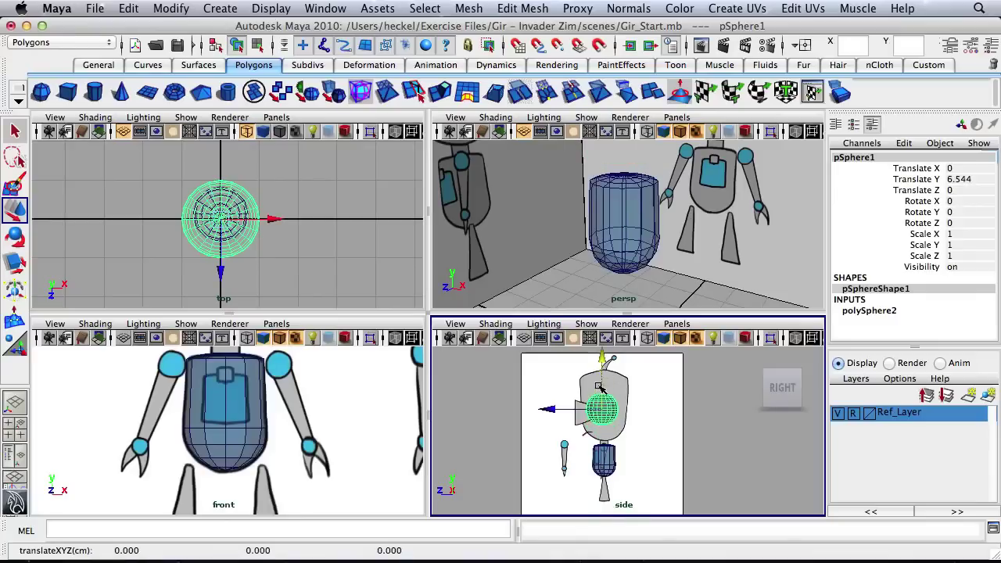
Step: Set the head sphere's Subdivisions Axis to 12 and Subdivisions Height to 8
{"action": "left_click", "coordinate": [863, 312]}
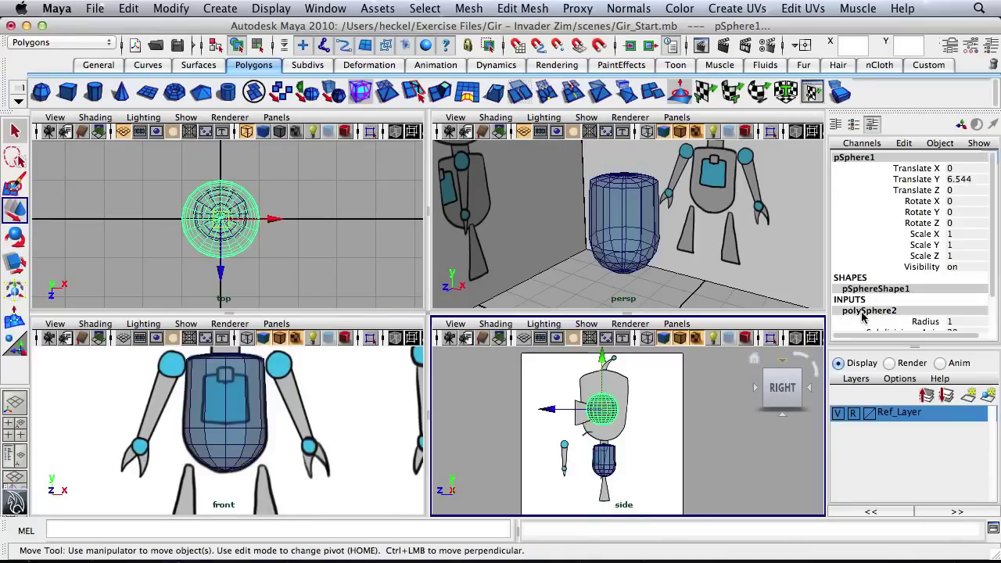
{"action": "scroll", "coordinate": [983, 277], "scroll_direction": "down", "scroll_amount": 3}
{"action": "left_click", "coordinate": [972, 294]}
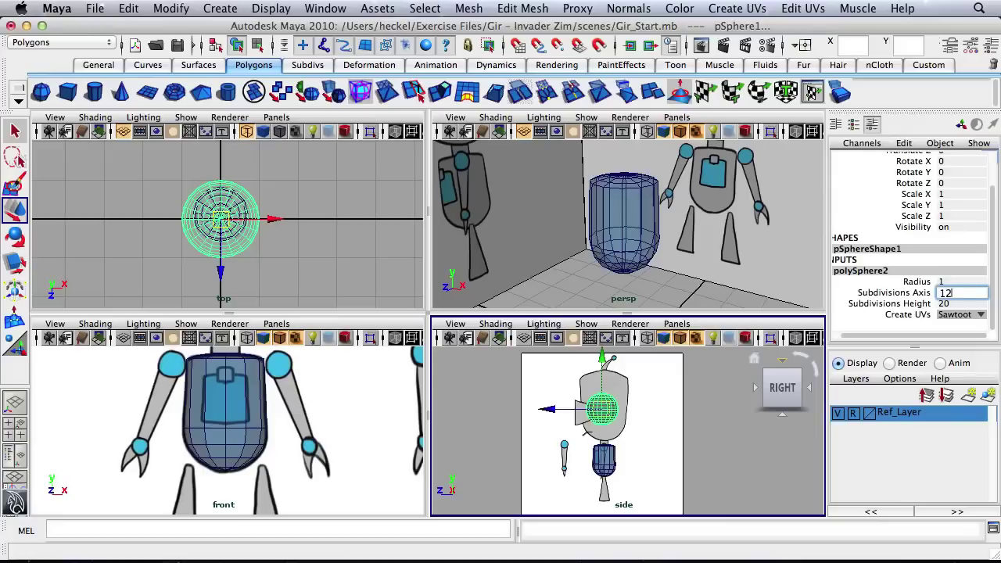
{"action": "left_click", "coordinate": [968, 303]}
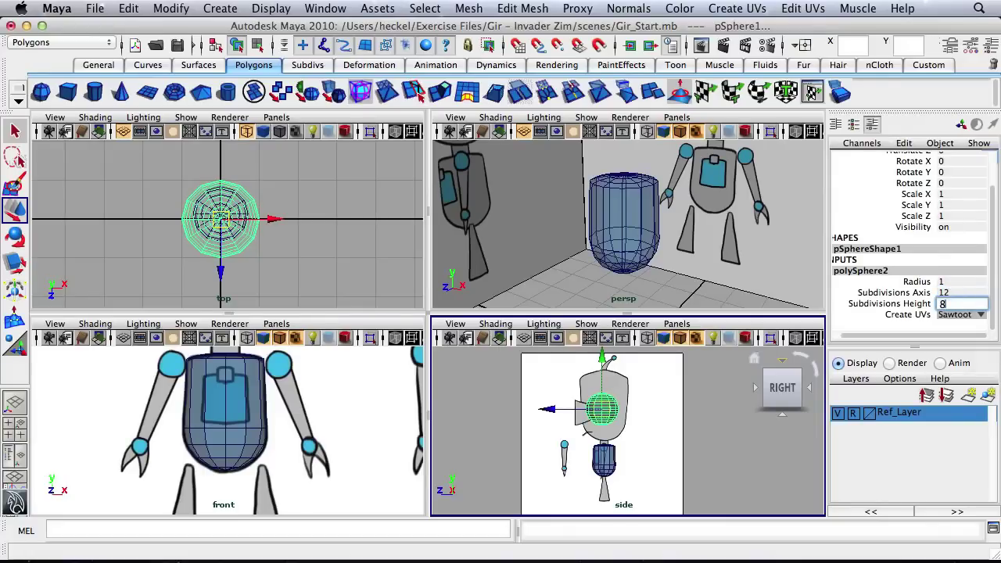
{"action": "type", "text": "8"}
{"action": "key", "text": "Return"}
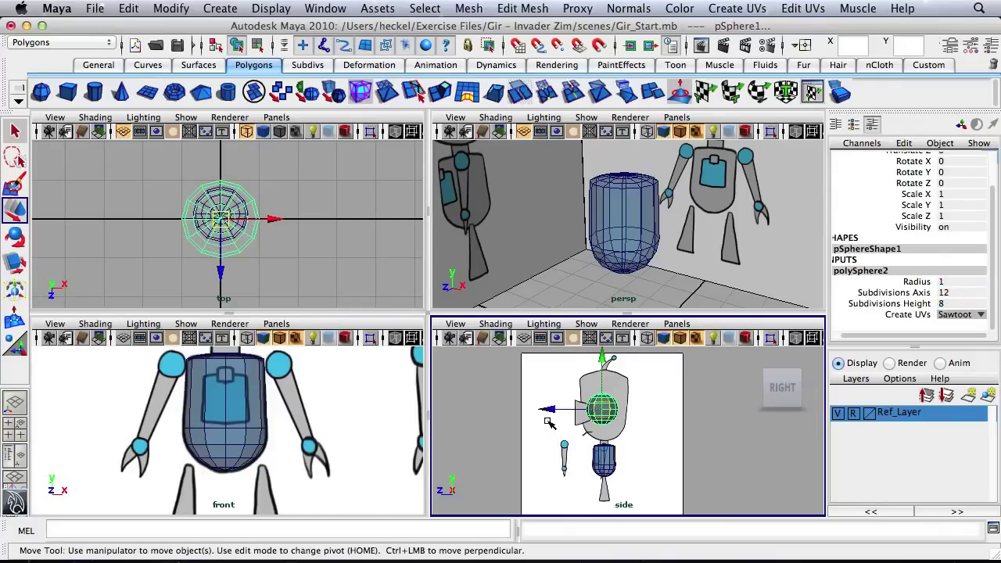
Step: Move the head sphere in the side view to about Translate Z -0.101, centering it on the reference head
{"action": "right_click_drag", "start_coordinate": [550, 423], "coordinate": [677, 434], "text": "alt"}
{"action": "middle_click_drag", "start_coordinate": [660, 431], "coordinate": [675, 462], "text": "alt"}
{"action": "scroll", "coordinate": [649, 453], "scroll_direction": "up", "scroll_amount": 2}
{"action": "middle_click_drag", "start_coordinate": [622, 444], "coordinate": [582, 426], "text": "alt"}
{"action": "left_click_drag", "start_coordinate": [515, 412], "coordinate": [517, 414]}
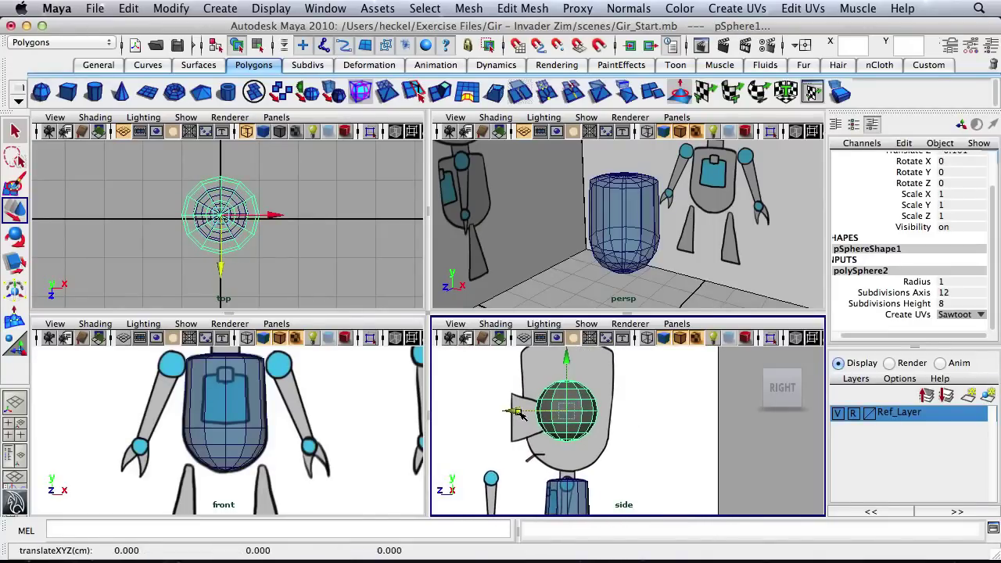
{"action": "left_click_drag", "start_coordinate": [993, 250], "coordinate": [998, 179]}
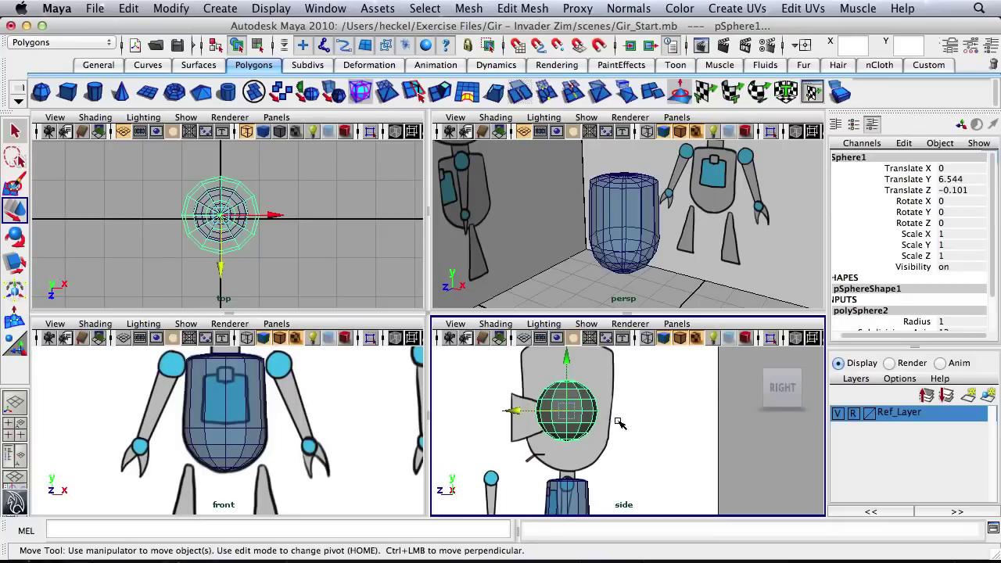
Step: Assign the existing transparent_mat material from the Hypershade to the head sphere in the side view
{"action": "left_click", "coordinate": [322, 9]}
{"action": "mouse_move", "coordinate": [368, 47]}
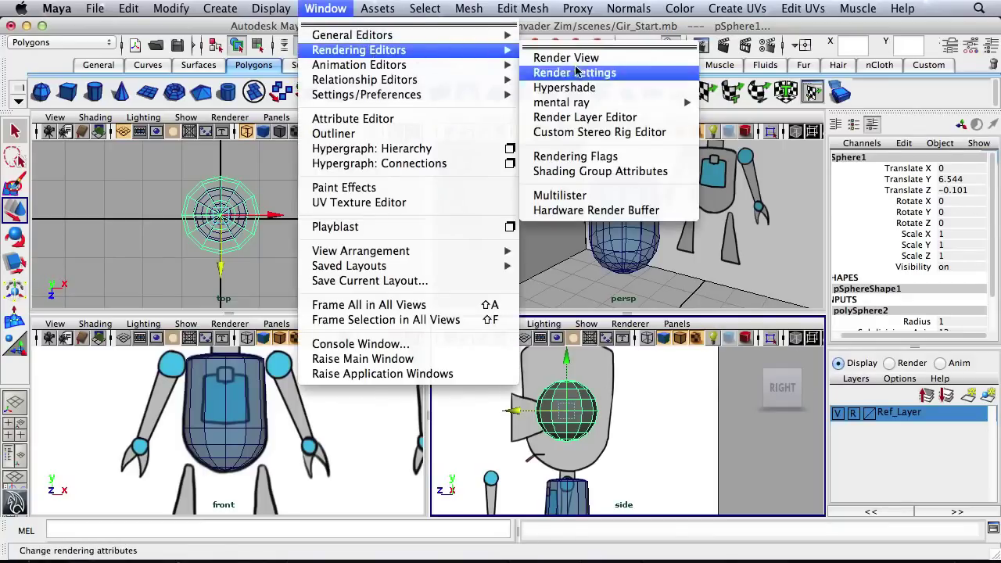
{"action": "left_click", "coordinate": [598, 87]}
{"action": "left_click_drag", "start_coordinate": [480, 48], "coordinate": [166, 28]}
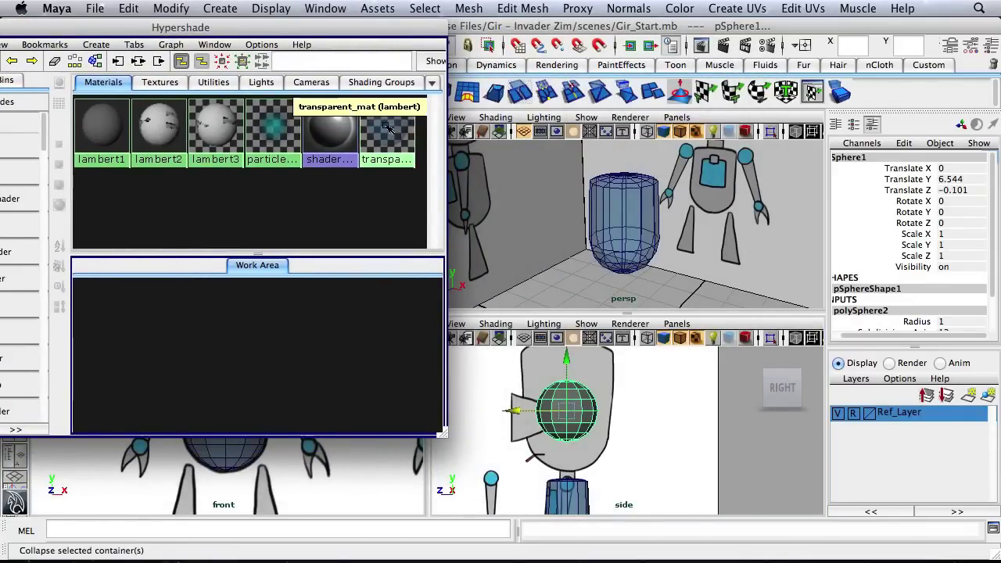
{"action": "middle_click_drag", "start_coordinate": [386, 128], "coordinate": [580, 406]}
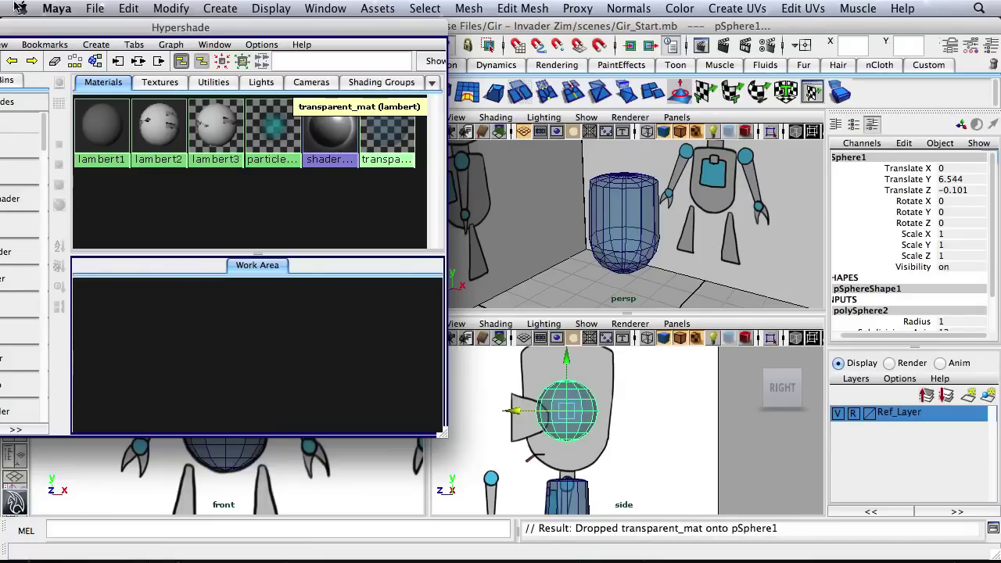
{"action": "left_click_drag", "start_coordinate": [35, 27], "coordinate": [165, 25]}
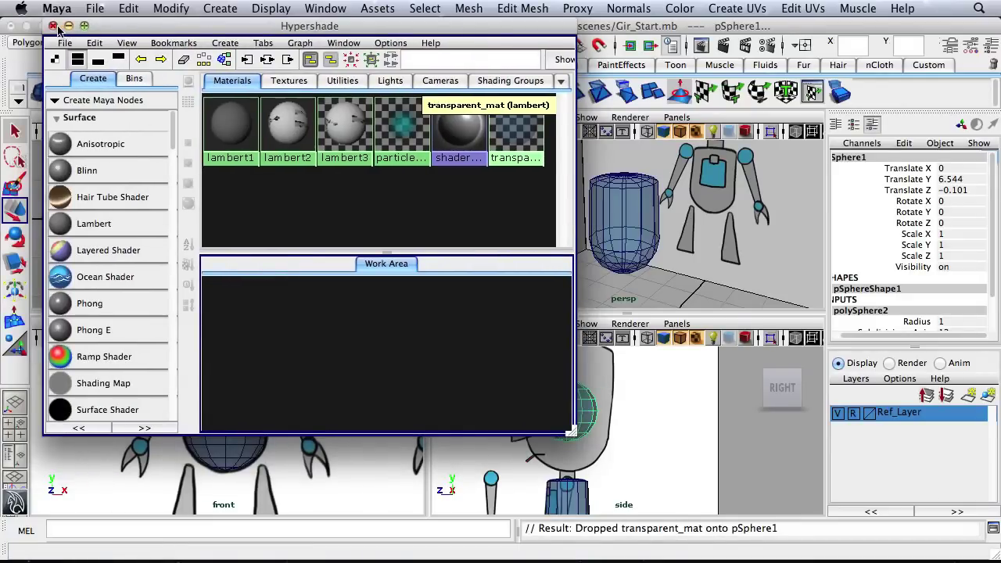
Step: Close the Hypershade and move the head sphere to about Translate Y 5.61 and Translate Z -0.133, low in the side-view reference head
{"action": "left_click", "coordinate": [68, 27]}
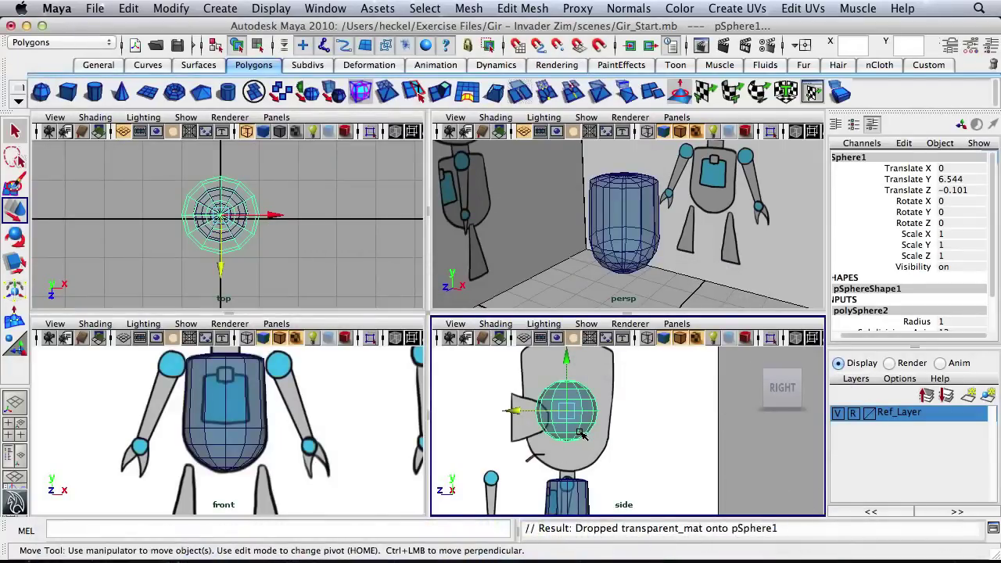
{"action": "left_click_drag", "start_coordinate": [566, 361], "coordinate": [568, 392]}
{"action": "right_click_drag", "start_coordinate": [518, 446], "coordinate": [616, 480], "text": "alt"}
{"action": "middle_click_drag", "start_coordinate": [545, 491], "coordinate": [649, 432], "text": "alt"}
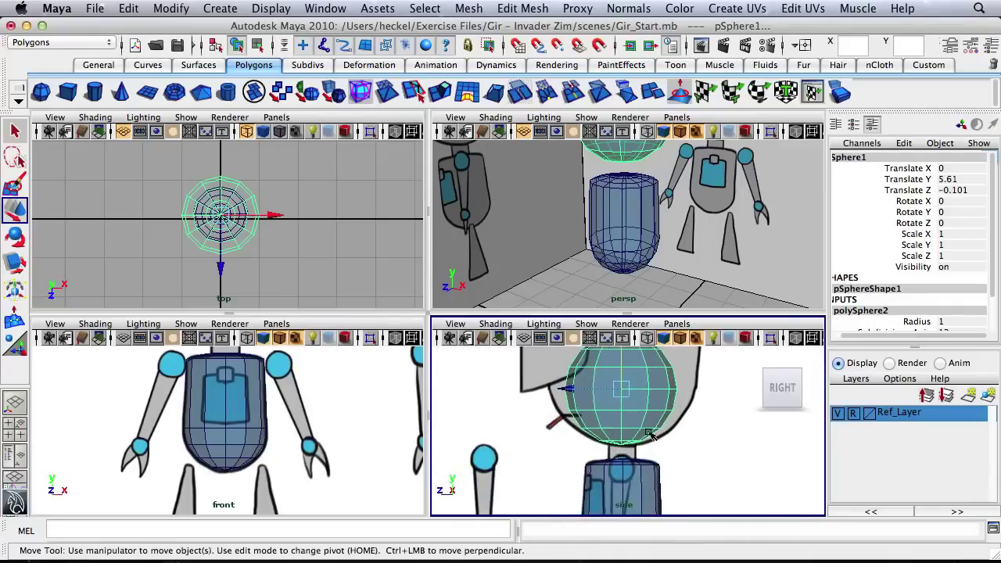
{"action": "scroll", "coordinate": [647, 422], "scroll_direction": "up", "scroll_amount": 2}
{"action": "left_click_drag", "start_coordinate": [568, 378], "coordinate": [623, 354]}
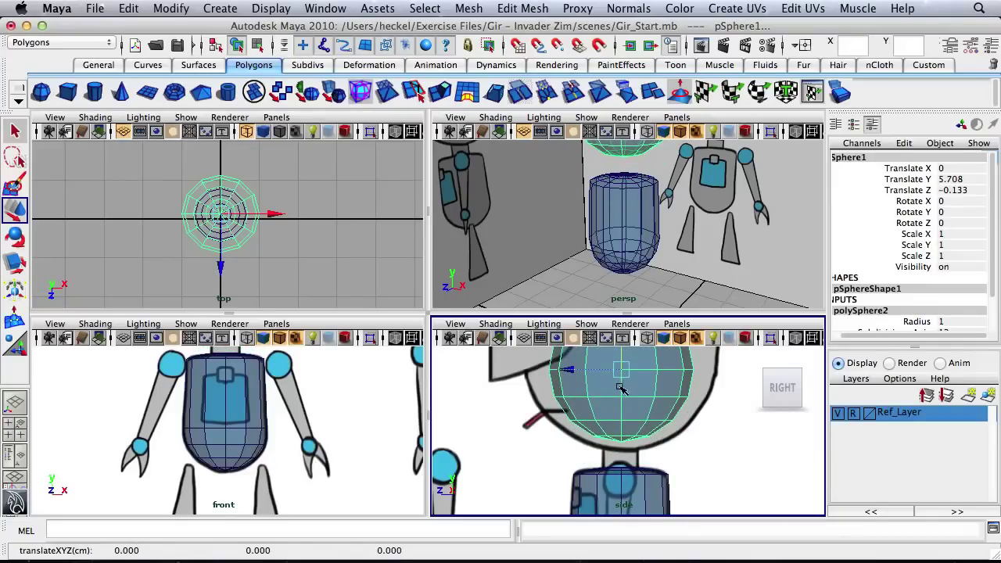
{"action": "mouse_move", "coordinate": [623, 356]}
{"action": "left_mouse_down"}
{"action": "mouse_move", "coordinate": [622, 398]}
{"action": "mouse_move", "coordinate": [625, 360]}
{"action": "left_mouse_up"}
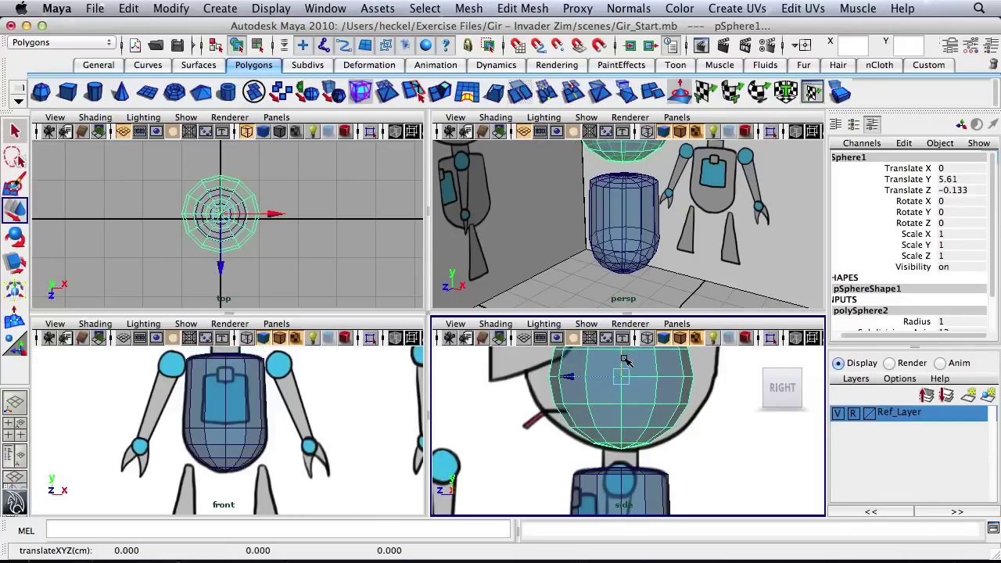
Step: Raise the head sphere in the side view to about Translate Y 5.883, inside the lower part of the reference head
{"action": "right_click_drag", "start_coordinate": [654, 405], "coordinate": [607, 409], "text": "alt"}
{"action": "middle_click_drag", "start_coordinate": [607, 409], "coordinate": [586, 452], "text": "alt"}
{"action": "right_click_drag", "start_coordinate": [628, 446], "coordinate": [610, 446], "text": "alt"}
{"action": "middle_click_drag", "start_coordinate": [610, 447], "coordinate": [610, 437], "text": "alt"}
{"action": "left_click_drag", "start_coordinate": [603, 395], "coordinate": [609, 387]}
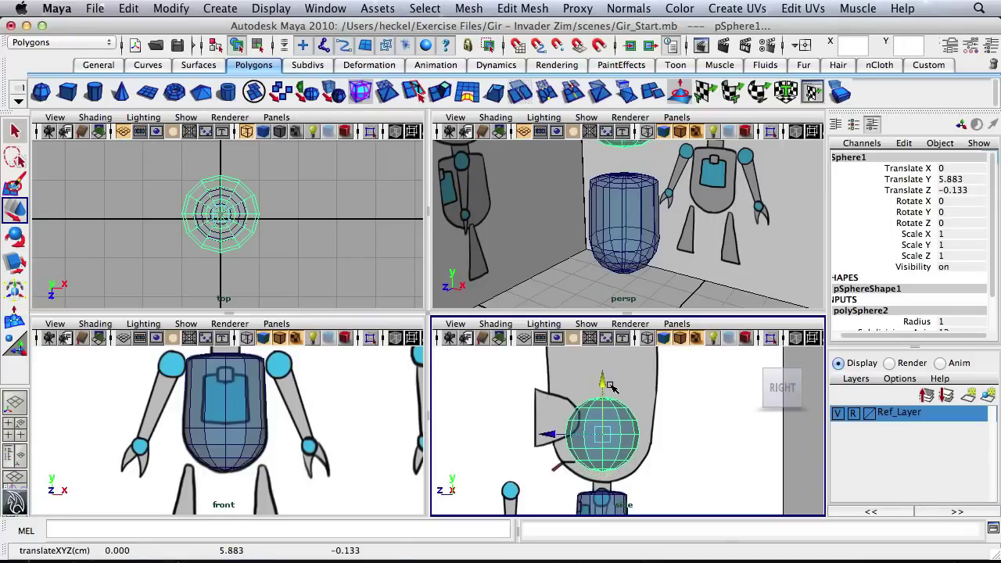
{"action": "left_click", "coordinate": [622, 444]}
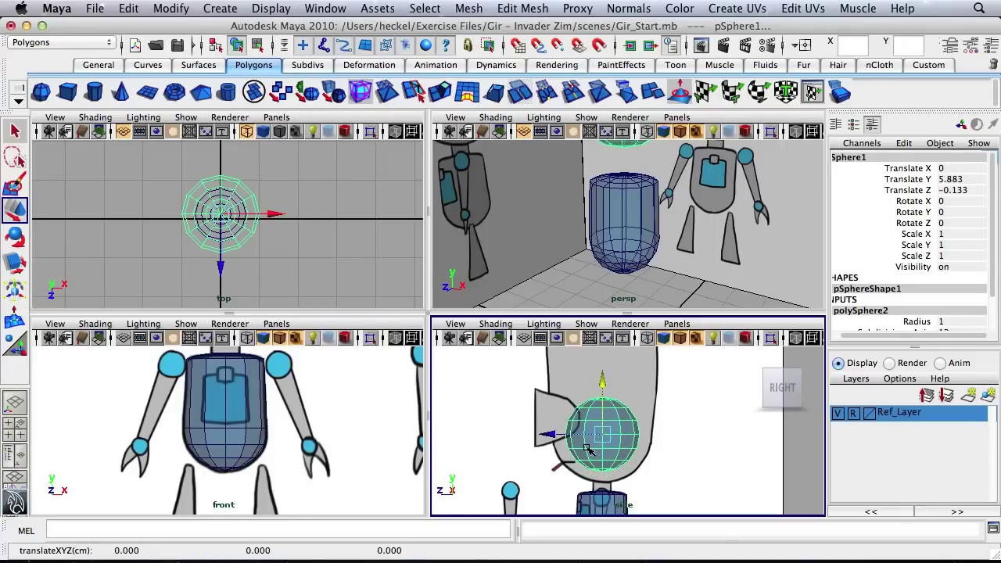
Step: Scale the head sphere uniformly to about 1.315 to approach the width of the side-view reference head
{"action": "key", "text": "r"}
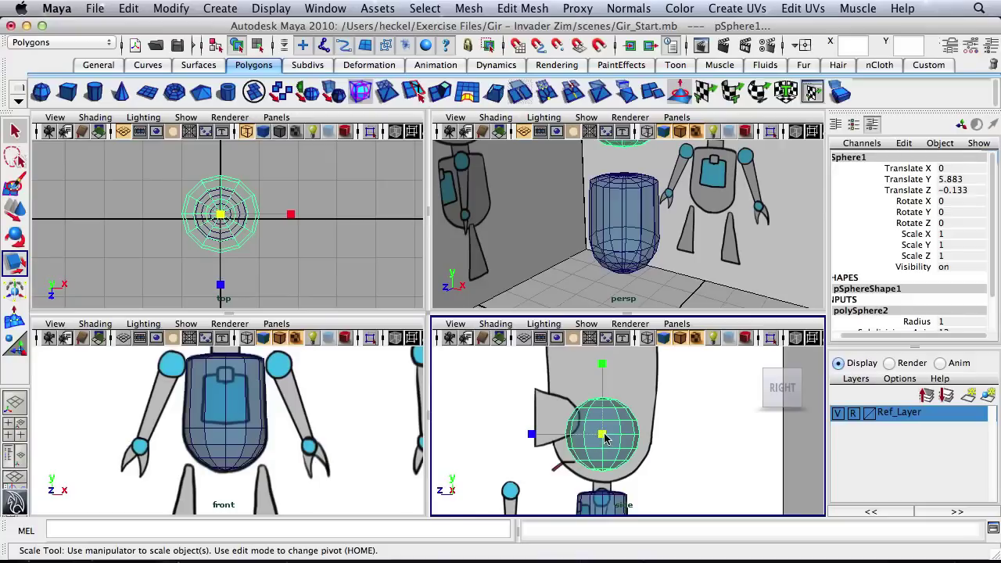
{"action": "left_click_drag", "start_coordinate": [601, 436], "coordinate": [621, 440]}
{"action": "right_click_drag", "start_coordinate": [649, 441], "coordinate": [627, 441], "text": "alt"}
{"action": "mouse_move", "coordinate": [626, 441]}
{"action": "middle_mouse_down", "text": "alt"}
{"action": "mouse_move", "coordinate": [622, 460]}
{"action": "mouse_move", "coordinate": [608, 462]}
{"action": "mouse_move", "coordinate": [624, 436]}
{"action": "middle_mouse_up", "text": "alt"}
Step: Select the vertices of the head sphere's upper half and flatten them vertically in the side view
{"action": "right_click_drag", "start_coordinate": [620, 422], "coordinate": [578, 262]}
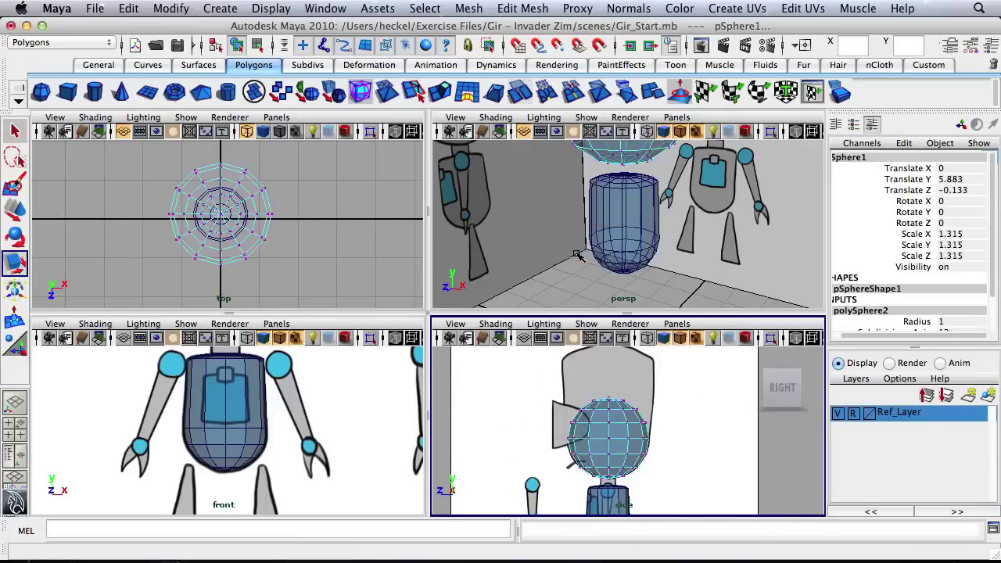
{"action": "left_click_drag", "start_coordinate": [537, 376], "coordinate": [699, 428]}
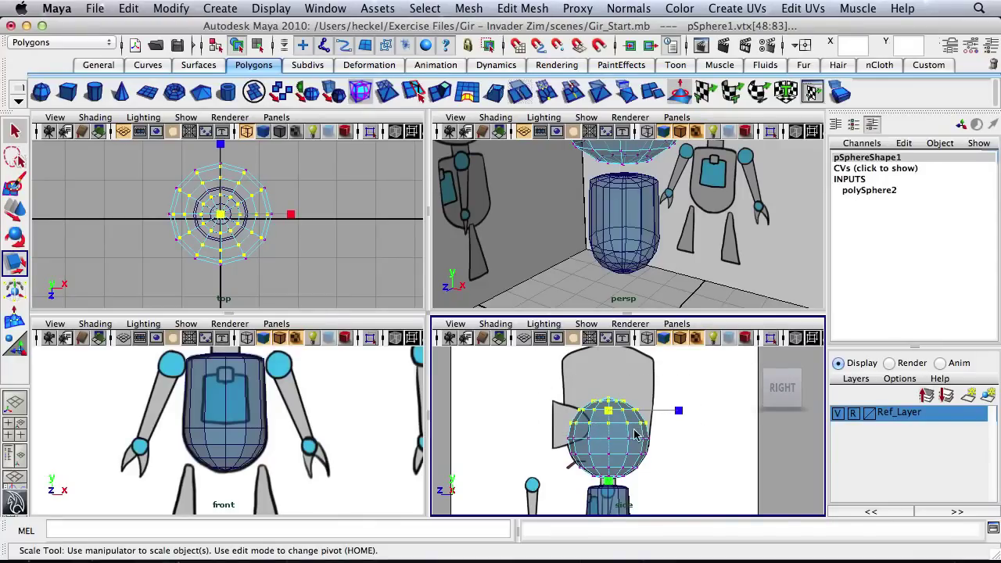
{"action": "left_click_drag", "start_coordinate": [613, 487], "coordinate": [613, 449]}
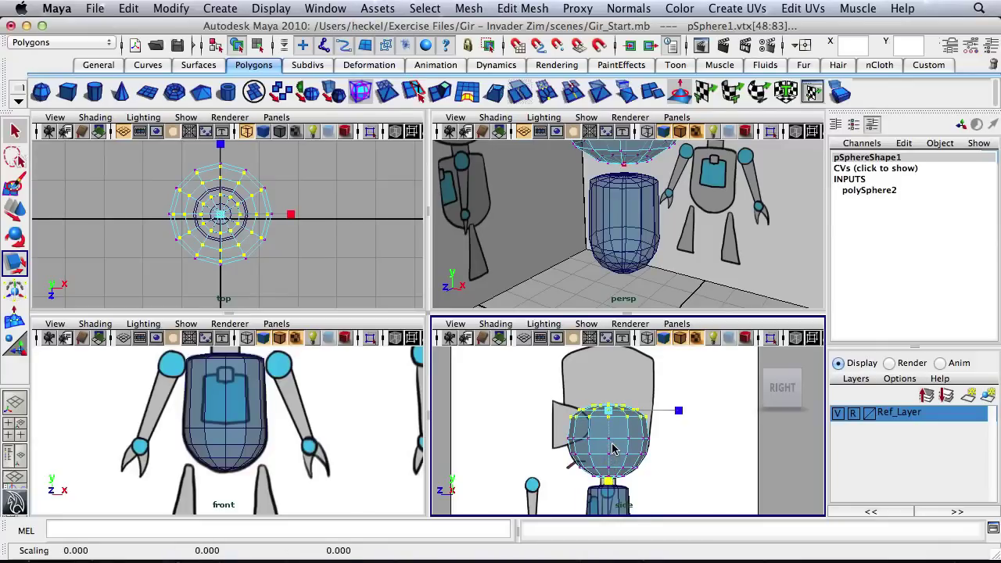
Step: Move the selected upper vertices up to the top of the reference head and scale them outward to match its width
{"action": "key", "text": "w"}
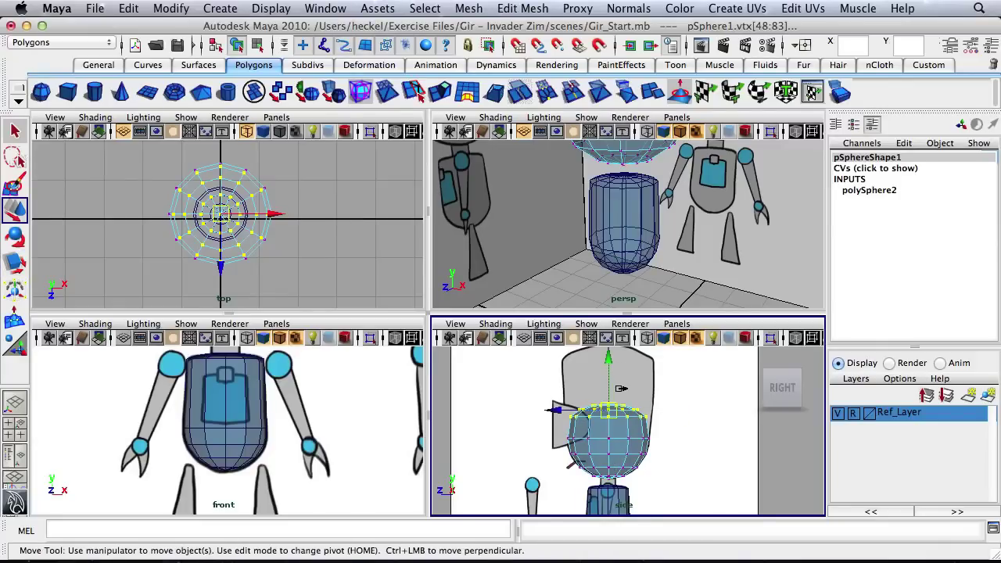
{"action": "middle_click_drag", "start_coordinate": [620, 388], "coordinate": [611, 423], "text": "alt"}
{"action": "left_click_drag", "start_coordinate": [600, 395], "coordinate": [612, 339]}
{"action": "key", "text": "r"}
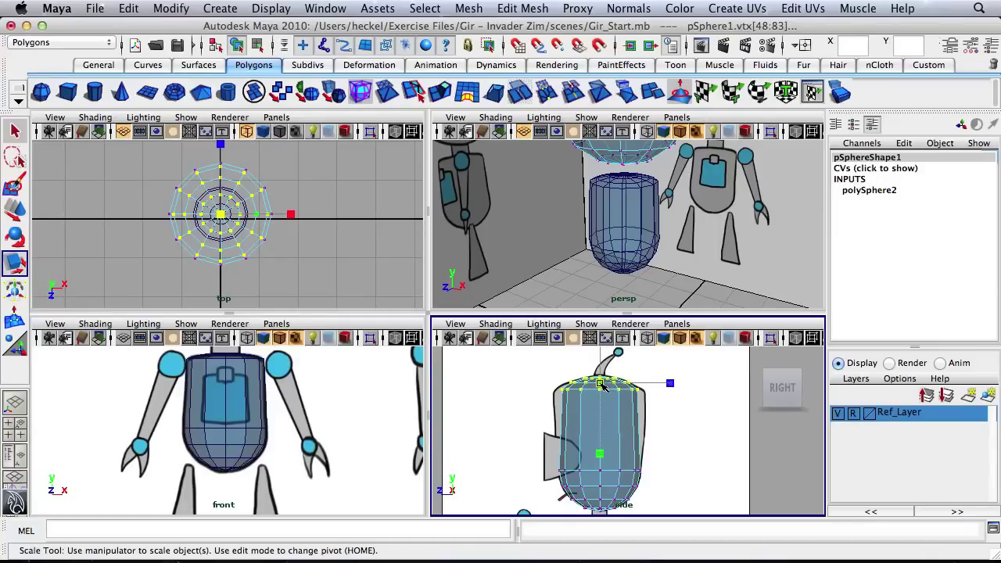
{"action": "left_click_drag", "start_coordinate": [600, 383], "coordinate": [614, 388]}
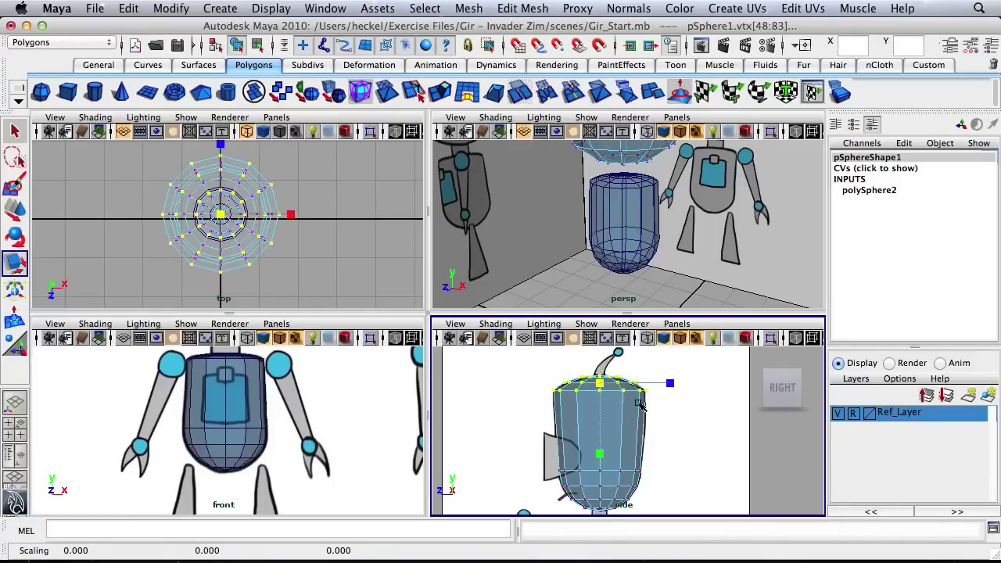
Step: Inspect the reshaped head in the perspective and side views, closing in on its underside above the torso
{"action": "left_click_drag", "start_coordinate": [661, 207], "coordinate": [674, 188], "text": "alt"}
{"action": "right_click_drag", "start_coordinate": [657, 196], "coordinate": [610, 200], "text": "alt"}
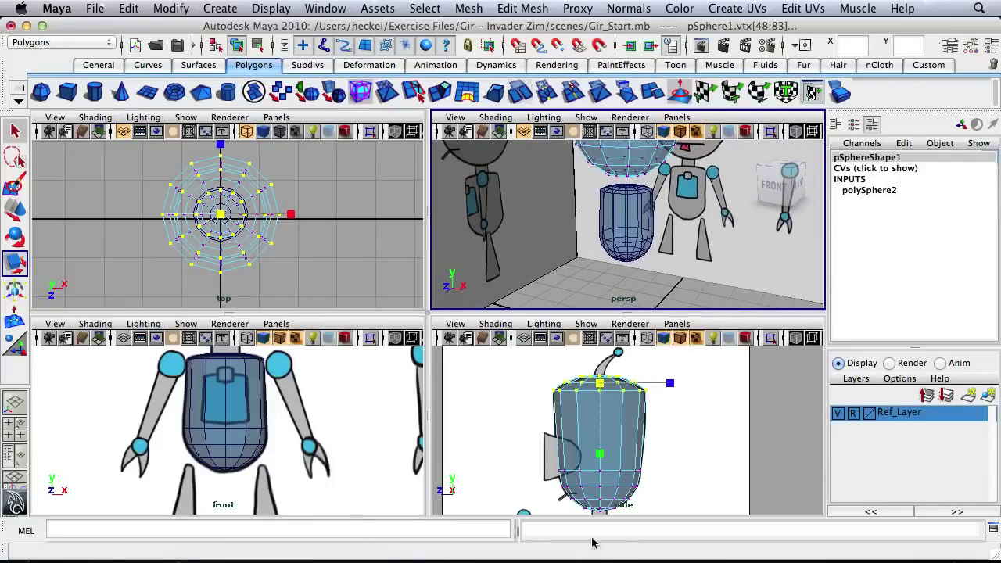
{"action": "right_click_drag", "start_coordinate": [594, 403], "coordinate": [563, 409], "text": "alt"}
{"action": "middle_click_drag", "start_coordinate": [610, 406], "coordinate": [606, 430], "text": "alt"}
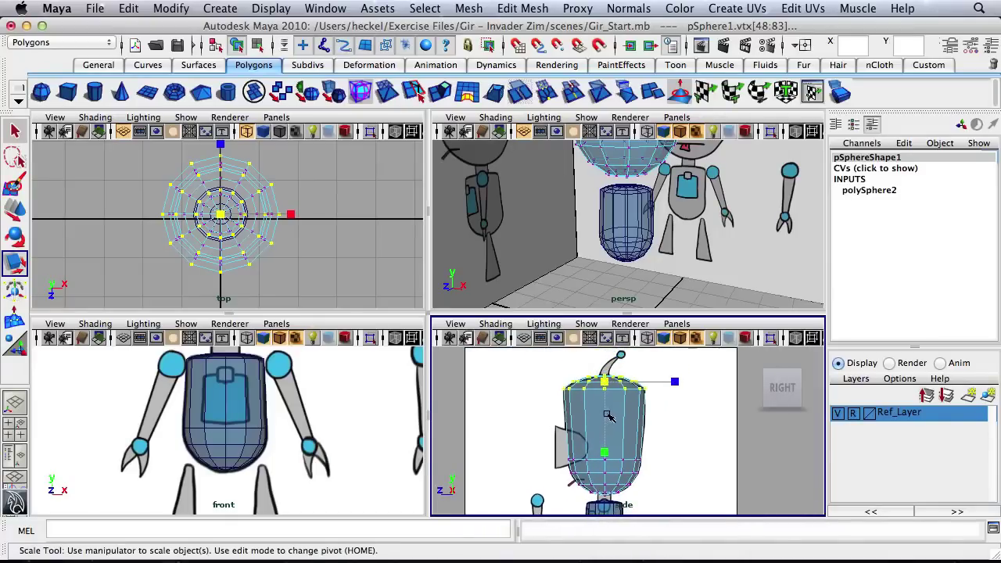
{"action": "left_click_drag", "start_coordinate": [626, 205], "coordinate": [630, 235], "text": "alt"}
{"action": "right_click_drag", "start_coordinate": [594, 215], "coordinate": [642, 224], "text": "alt"}
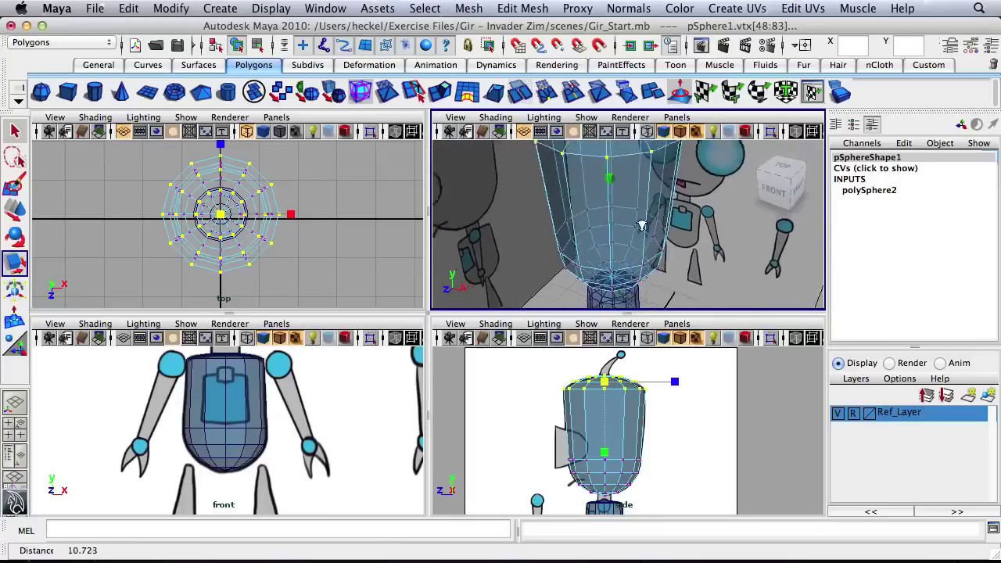
{"action": "middle_click_drag", "start_coordinate": [626, 157], "coordinate": [635, 226], "text": "alt"}
{"action": "right_click_drag", "start_coordinate": [635, 225], "coordinate": [616, 200], "text": "alt"}
{"action": "left_click_drag", "start_coordinate": [614, 200], "coordinate": [597, 201], "text": "alt"}
{"action": "right_click_drag", "start_coordinate": [597, 201], "coordinate": [754, 226], "text": "alt"}
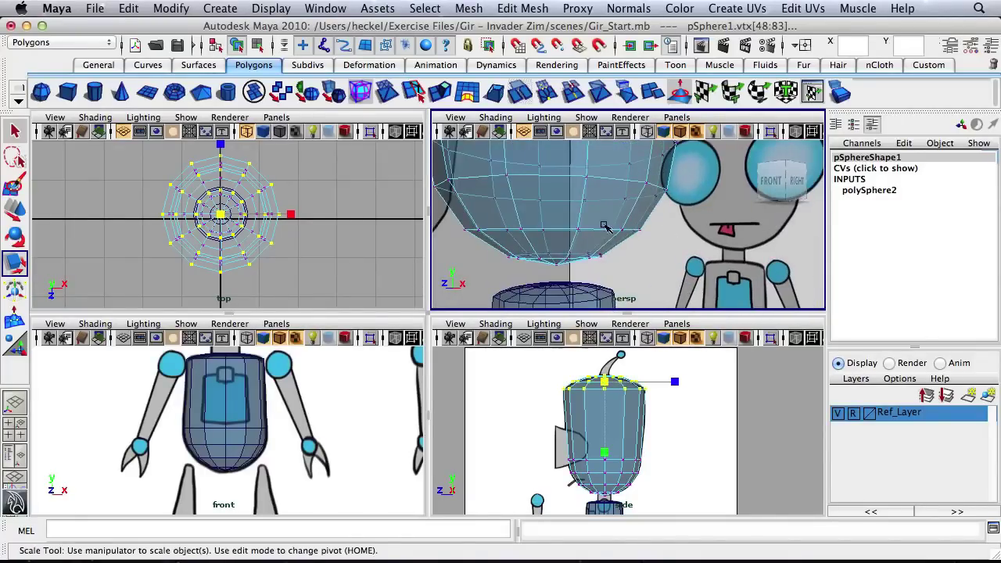
{"action": "left_click_drag", "start_coordinate": [606, 227], "coordinate": [655, 247], "text": "alt"}
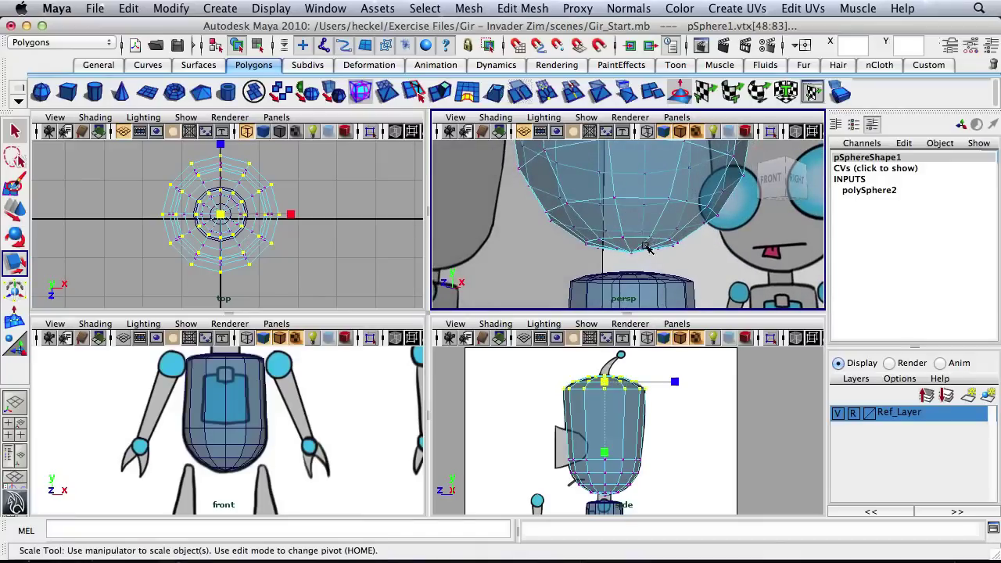
Step: Insert an edge loop around the head's underside, just outside the lowest edge ring, with the Insert Edge Loop Tool
{"action": "right_click", "coordinate": [639, 213]}
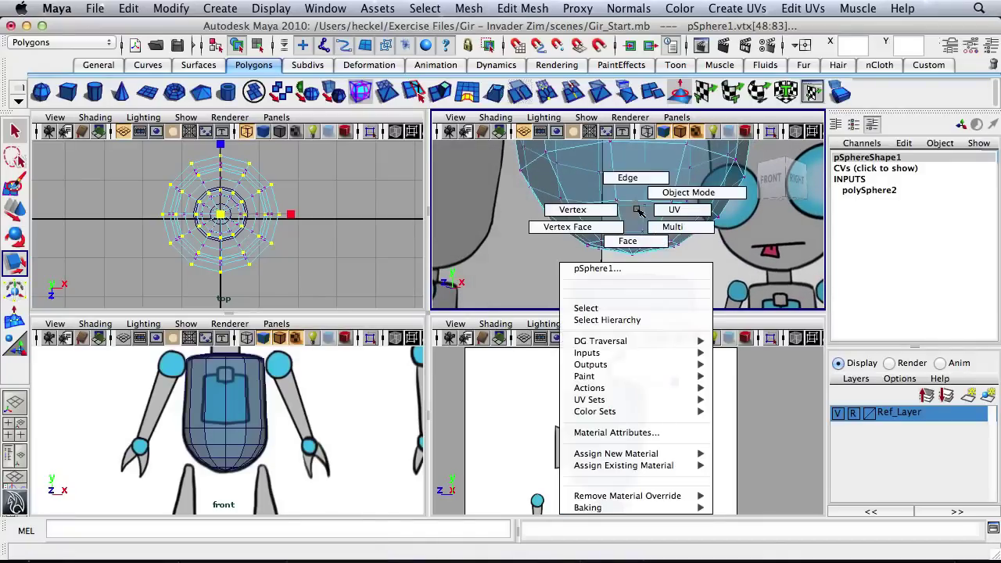
{"action": "right_click_drag", "start_coordinate": [639, 211], "coordinate": [642, 177]}
{"action": "right_click_drag", "start_coordinate": [630, 228], "coordinate": [691, 232], "text": "alt"}
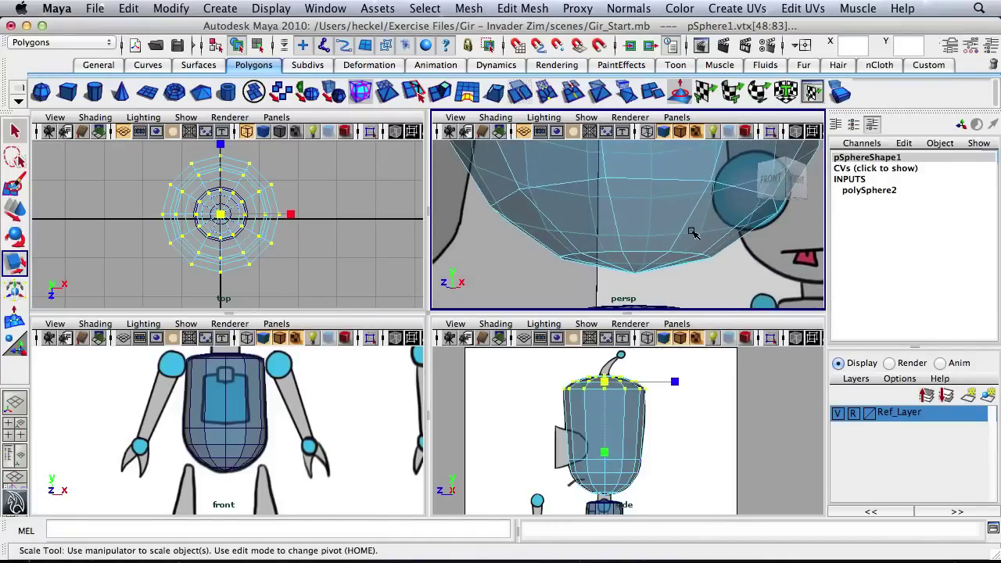
{"action": "left_click", "coordinate": [525, 9]}
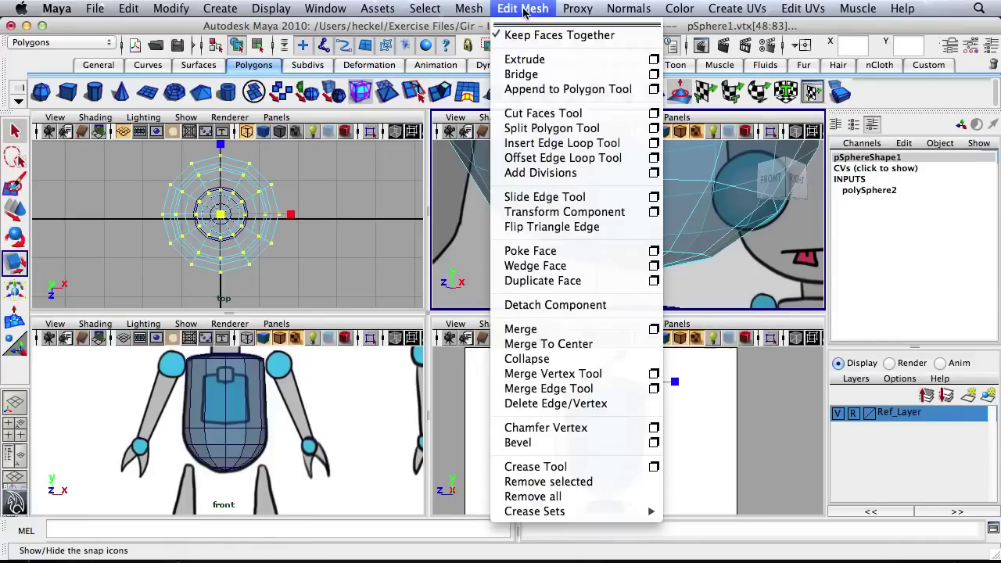
{"action": "left_click", "coordinate": [552, 150]}
{"action": "right_click_drag", "start_coordinate": [618, 234], "coordinate": [645, 262], "text": "alt"}
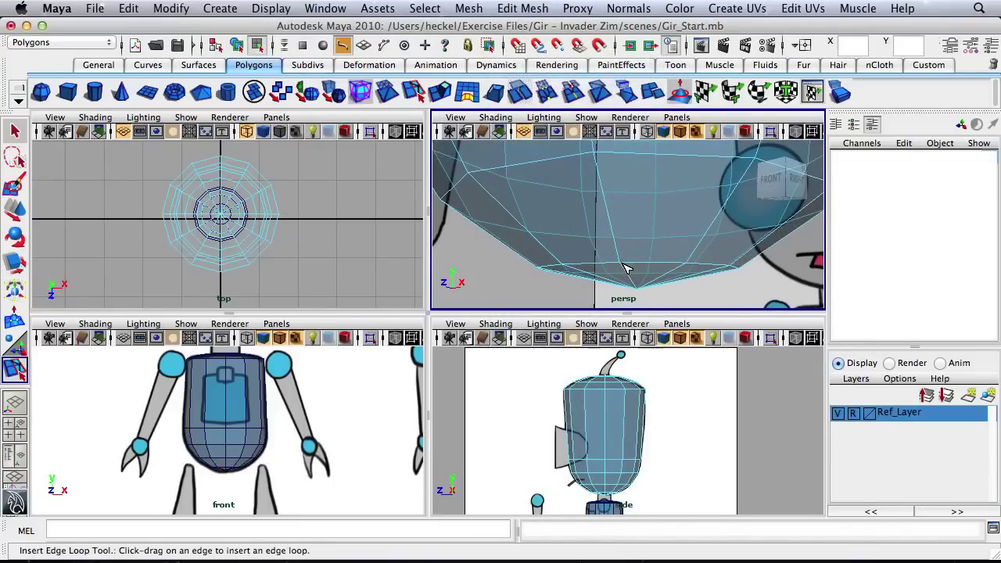
{"action": "left_click_drag", "start_coordinate": [634, 269], "coordinate": [649, 249], "text": "alt"}
{"action": "left_click_drag", "start_coordinate": [662, 165], "coordinate": [663, 212], "text": "alt"}
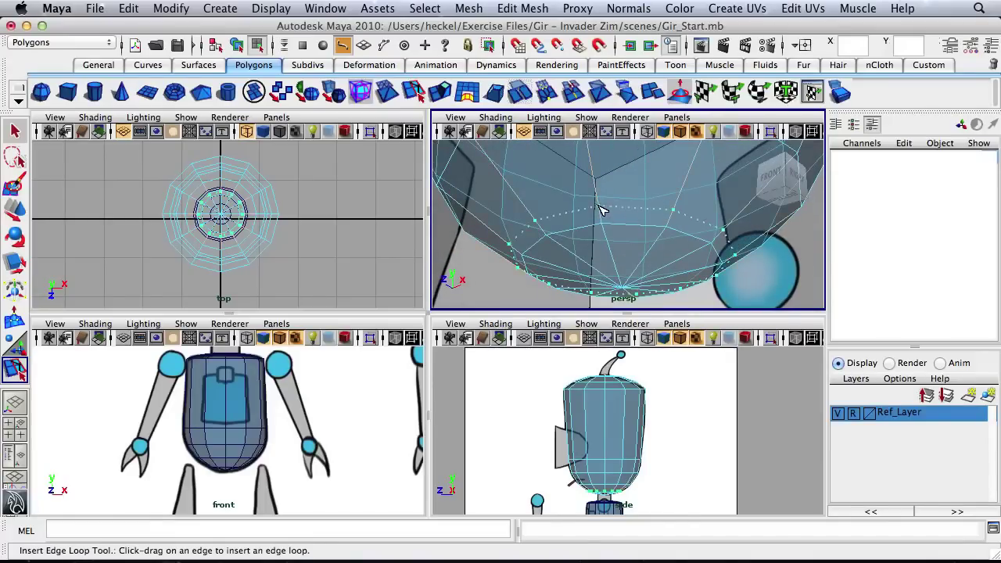
{"action": "left_click_drag", "start_coordinate": [600, 210], "coordinate": [607, 222]}
{"action": "left_click_drag", "start_coordinate": [606, 223], "coordinate": [607, 224]}
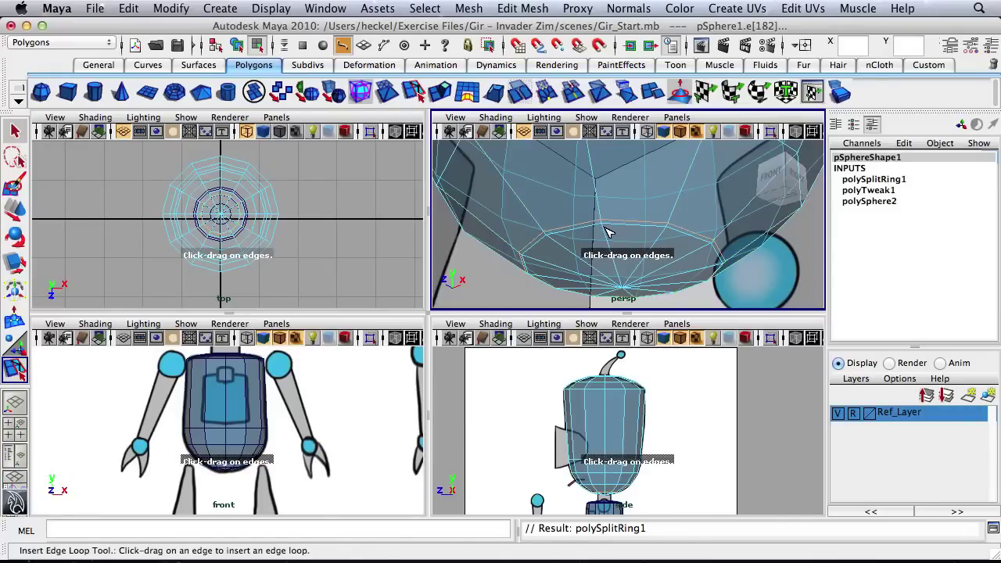
Step: Select the lowest edge ring on the head's underside, move it down in the side view and scale it inward around the neck
{"action": "key", "text": "q"}
{"action": "scroll", "coordinate": [604, 232], "scroll_direction": "up", "scroll_amount": 3}
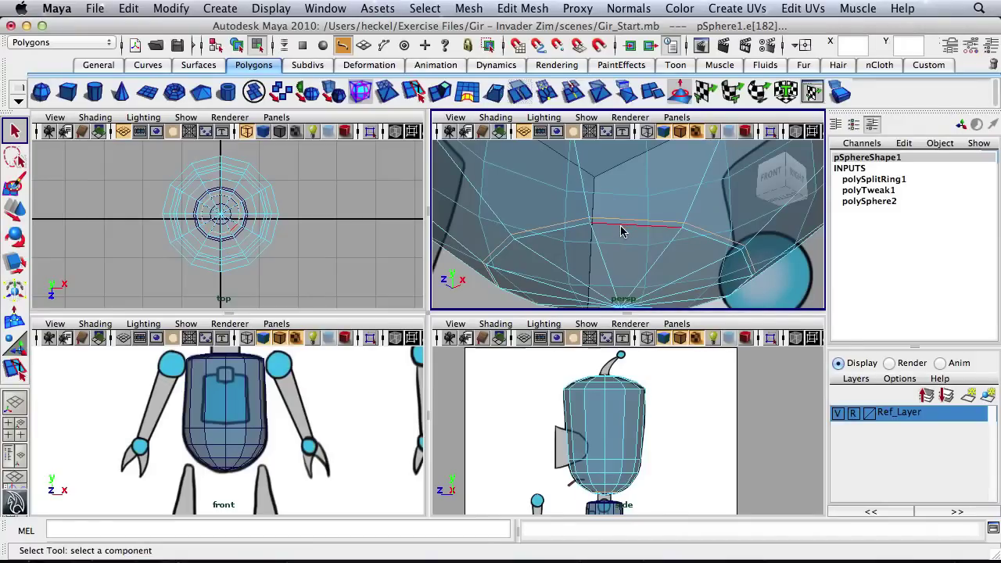
{"action": "double_click", "coordinate": [621, 228]}
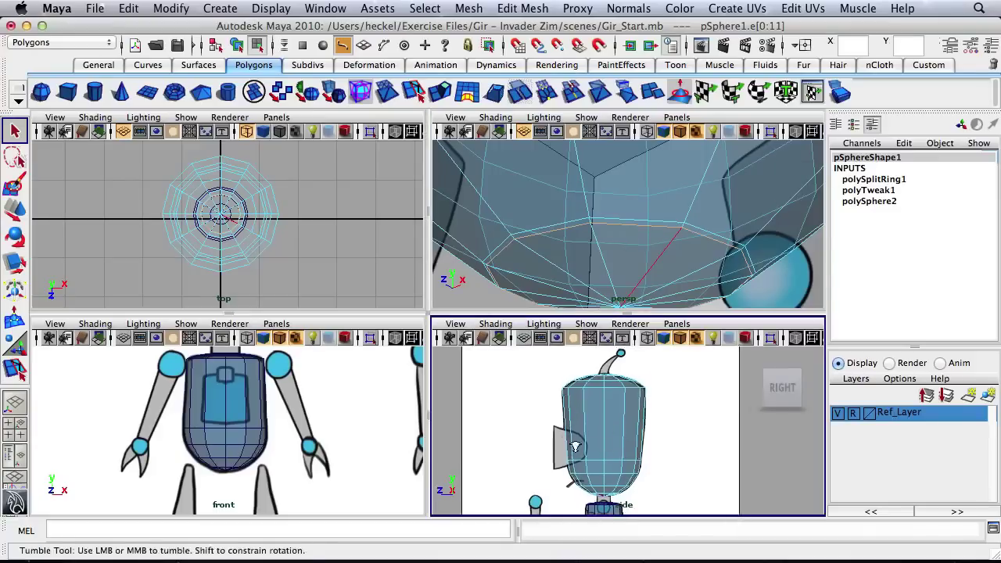
{"action": "right_click_drag", "start_coordinate": [576, 442], "coordinate": [630, 450], "text": "alt"}
{"action": "middle_click_drag", "start_coordinate": [630, 451], "coordinate": [645, 372], "text": "alt"}
{"action": "right_click_drag", "start_coordinate": [645, 372], "coordinate": [821, 438], "text": "alt"}
{"action": "right_click_drag", "start_coordinate": [702, 439], "coordinate": [664, 436], "text": "alt"}
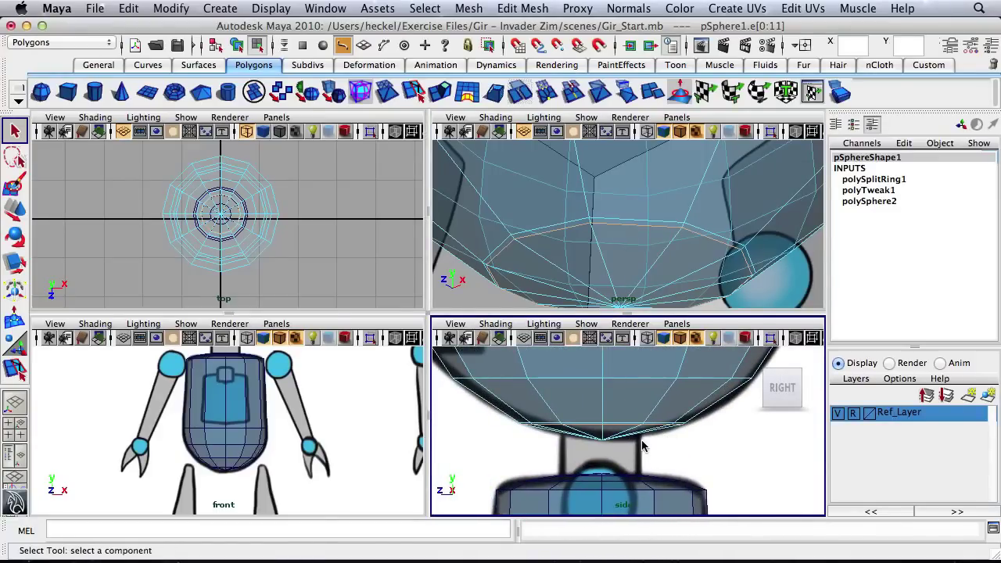
{"action": "key", "text": "w"}
{"action": "left_click_drag", "start_coordinate": [603, 422], "coordinate": [603, 385]}
{"action": "key", "text": "r"}
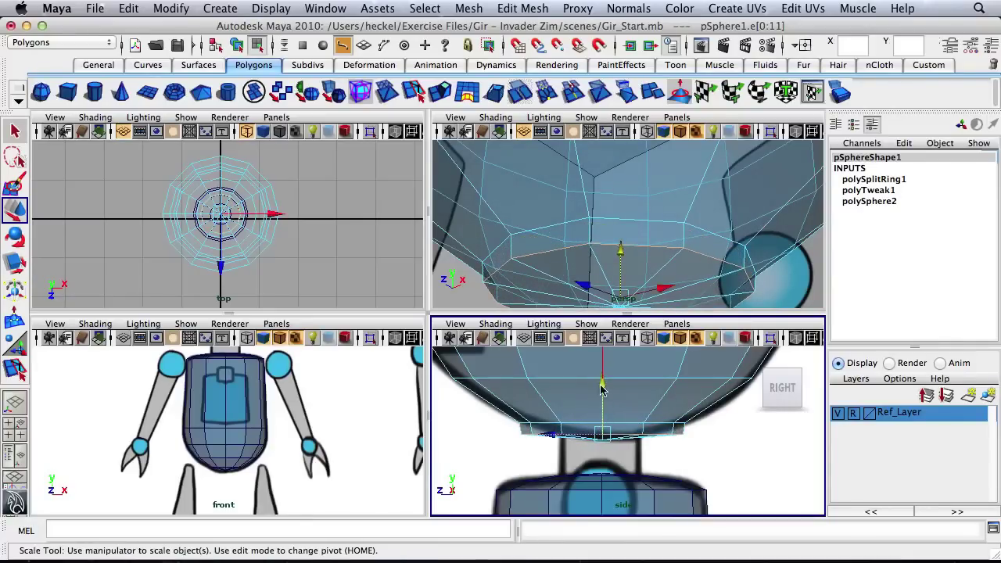
{"action": "left_click_drag", "start_coordinate": [602, 432], "coordinate": [549, 448]}
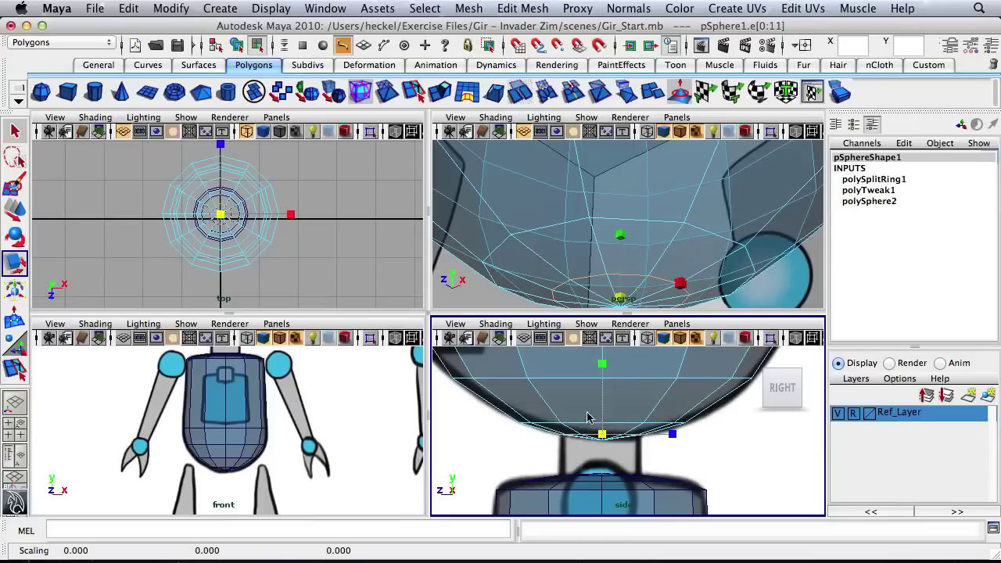
Step: Select all the triangular faces inside the lowest edge ring on the head's underside, around its bottom pole
{"action": "middle_click_drag", "start_coordinate": [659, 229], "coordinate": [648, 182], "text": "alt"}
{"action": "left_click_drag", "start_coordinate": [649, 178], "coordinate": [646, 191], "text": "alt"}
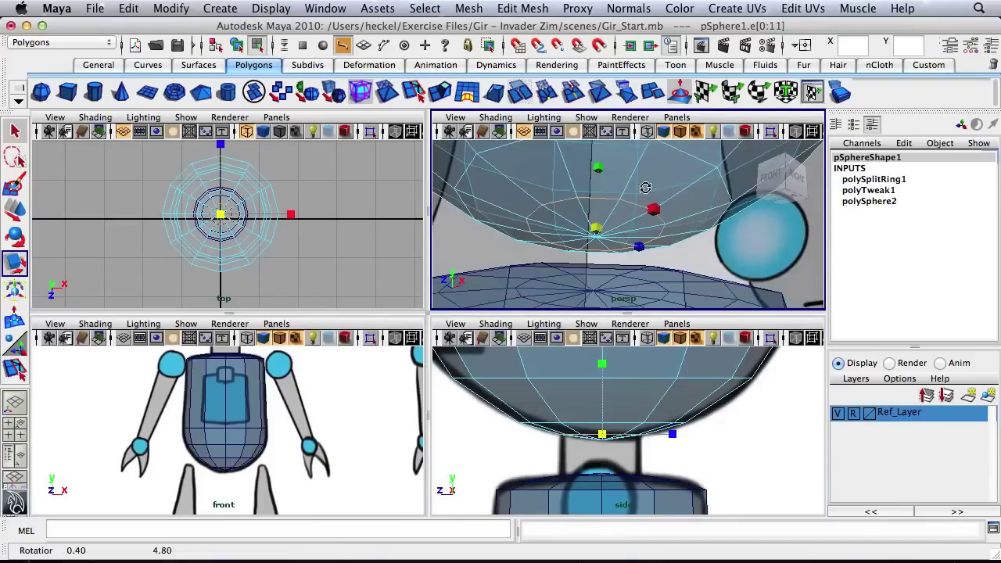
{"action": "right_click_drag", "start_coordinate": [587, 215], "coordinate": [602, 219], "text": "alt"}
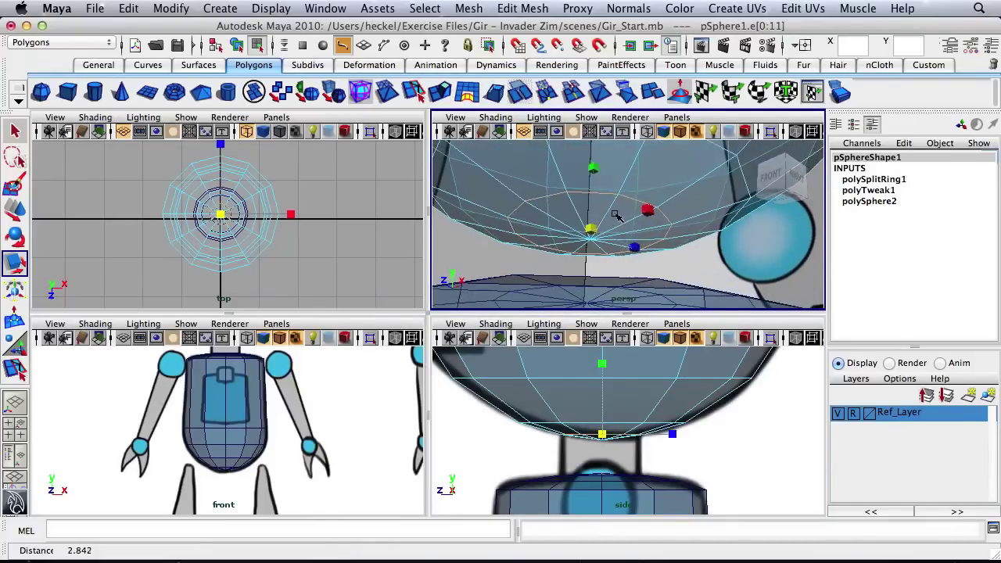
{"action": "key", "text": "space"}
{"action": "right_click_drag", "start_coordinate": [555, 250], "coordinate": [594, 268], "text": "alt"}
{"action": "left_click_drag", "start_coordinate": [544, 265], "coordinate": [507, 260], "text": "alt"}
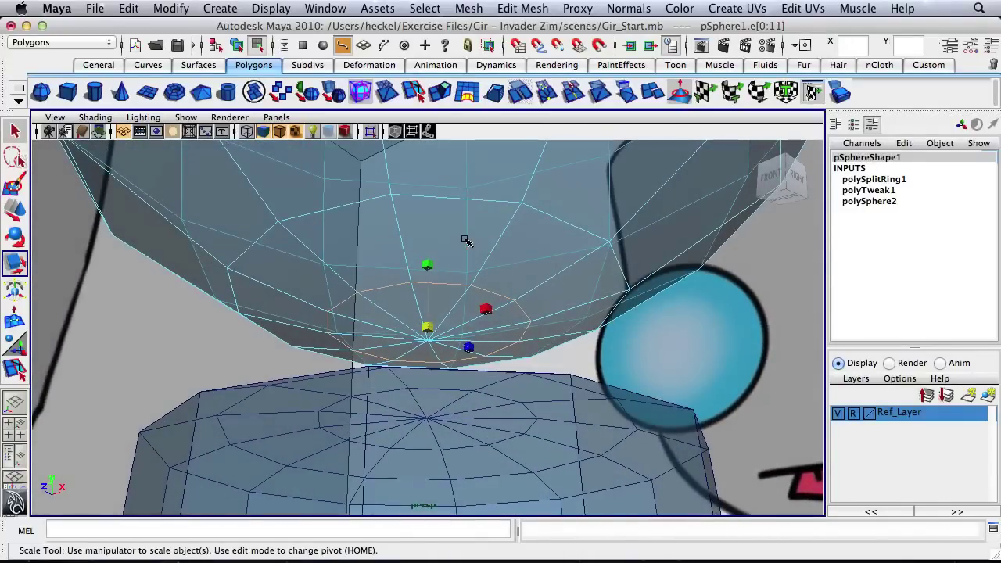
{"action": "right_click_drag", "start_coordinate": [465, 241], "coordinate": [466, 274]}
{"action": "left_click", "coordinate": [443, 299]}
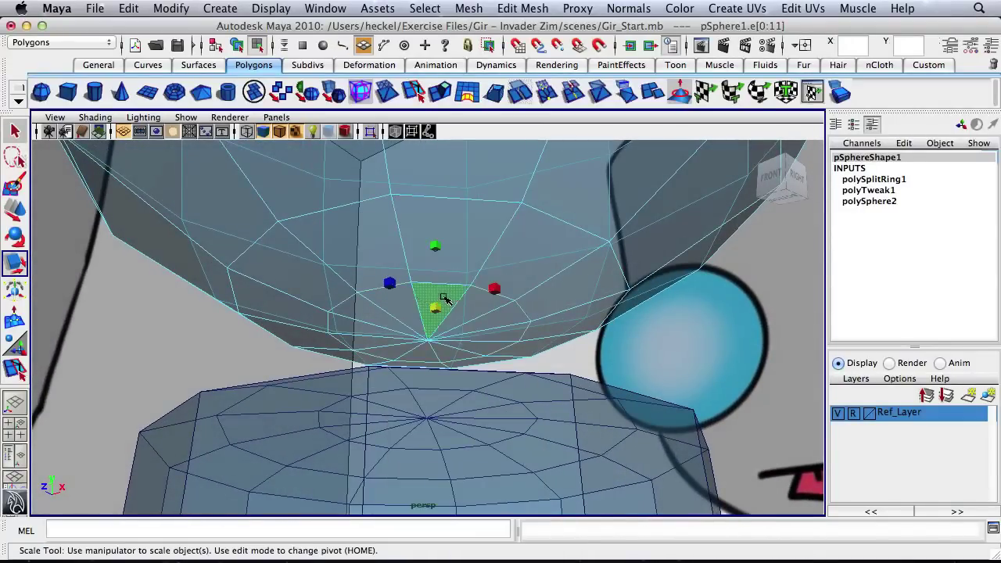
{"action": "key", "text": "q"}
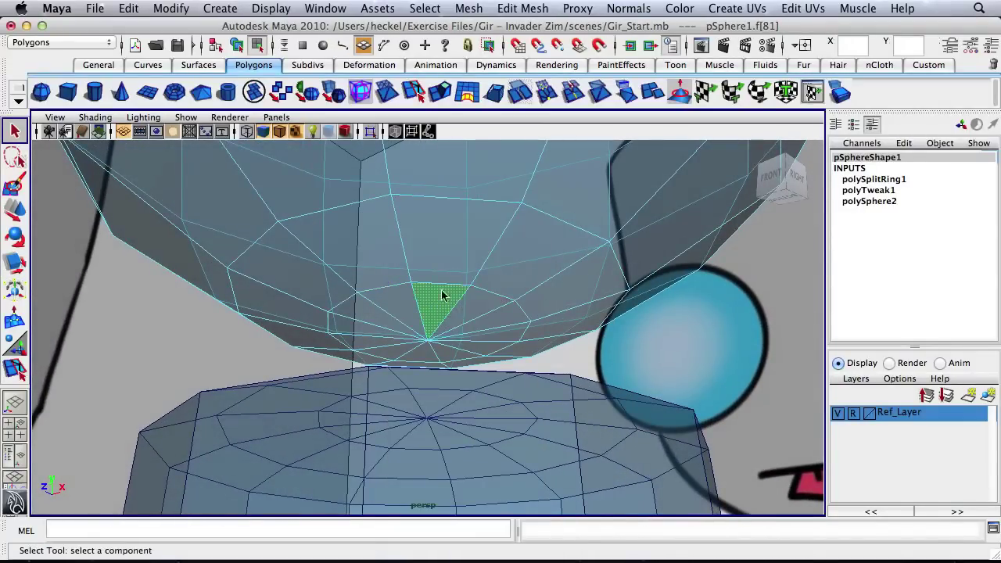
{"action": "left_click", "coordinate": [451, 308]}
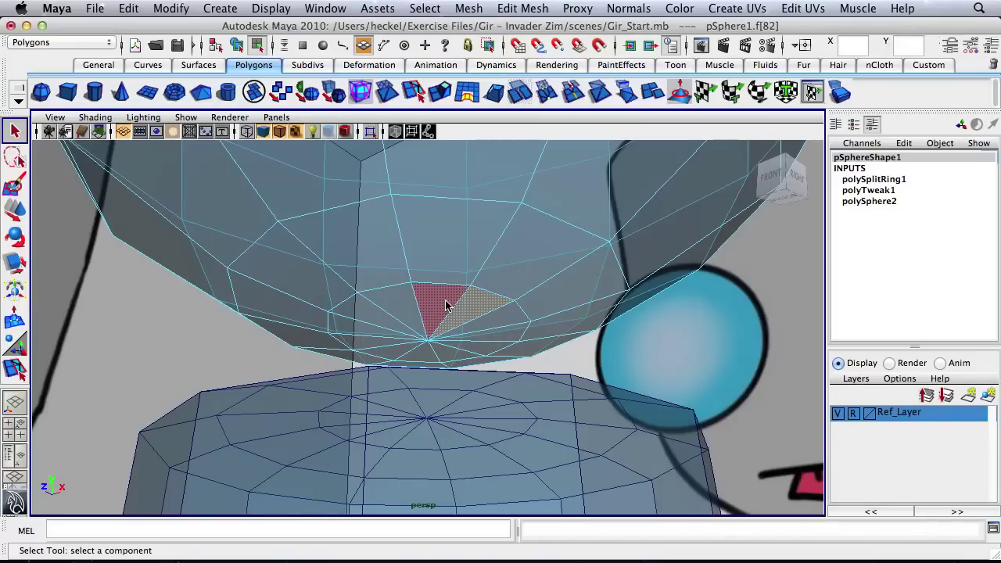
{"action": "left_click", "coordinate": [441, 307], "text": "shift"}
{"action": "left_click", "coordinate": [384, 309], "text": "shift"}
{"action": "left_click", "coordinate": [367, 332], "text": "shift"}
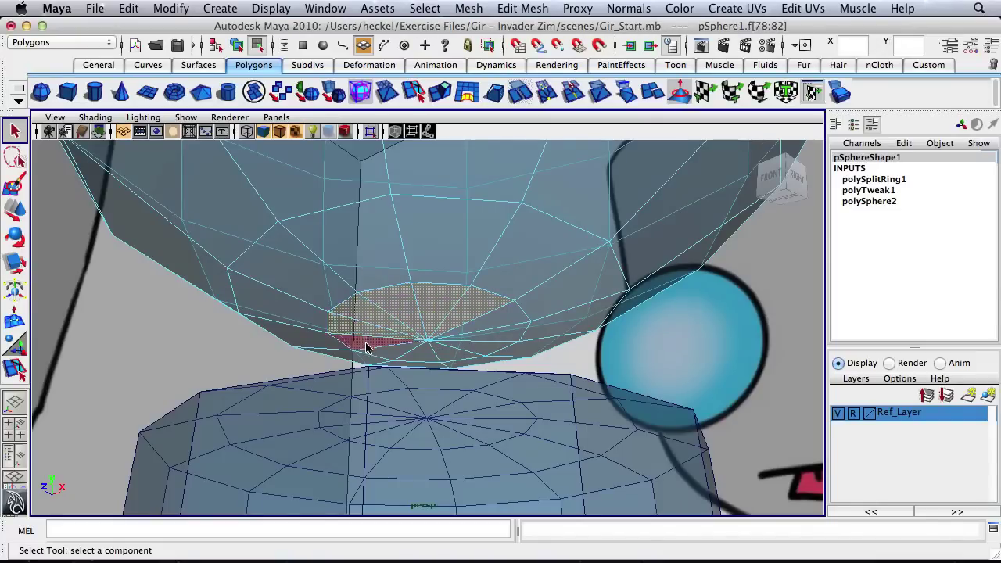
{"action": "left_click", "coordinate": [366, 347], "text": "shift"}
{"action": "left_click", "coordinate": [395, 353], "text": "shift"}
{"action": "left_click", "coordinate": [448, 356], "text": "shift"}
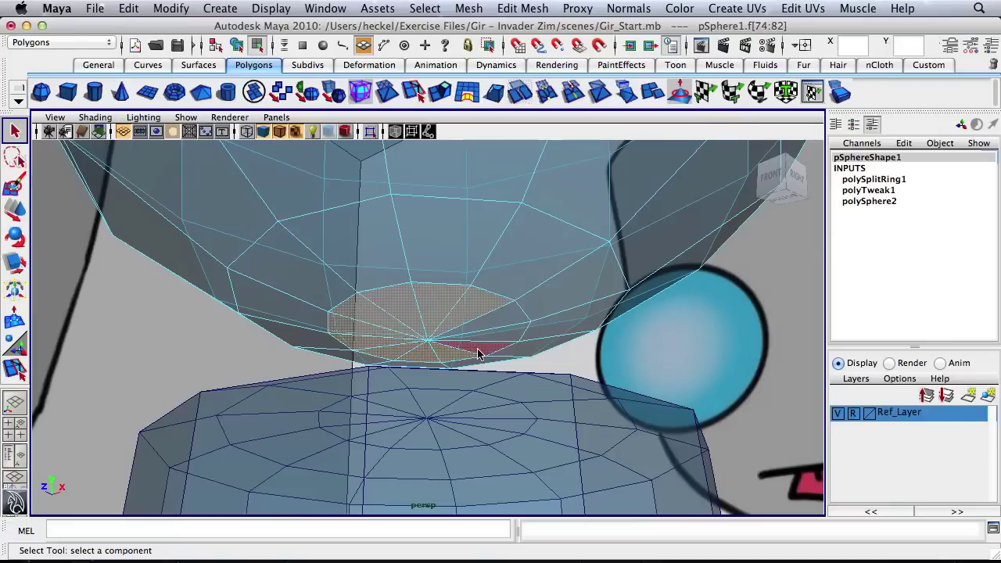
{"action": "left_click", "coordinate": [476, 351], "text": "shift"}
{"action": "left_click", "coordinate": [509, 333], "text": "shift"}
{"action": "left_click", "coordinate": [513, 327], "text": "shift"}
Step: Extrude the selected underside faces and move them straight down into the top of the torso to form the neck
{"action": "left_click_drag", "start_coordinate": [524, 315], "coordinate": [541, 285], "text": "alt"}
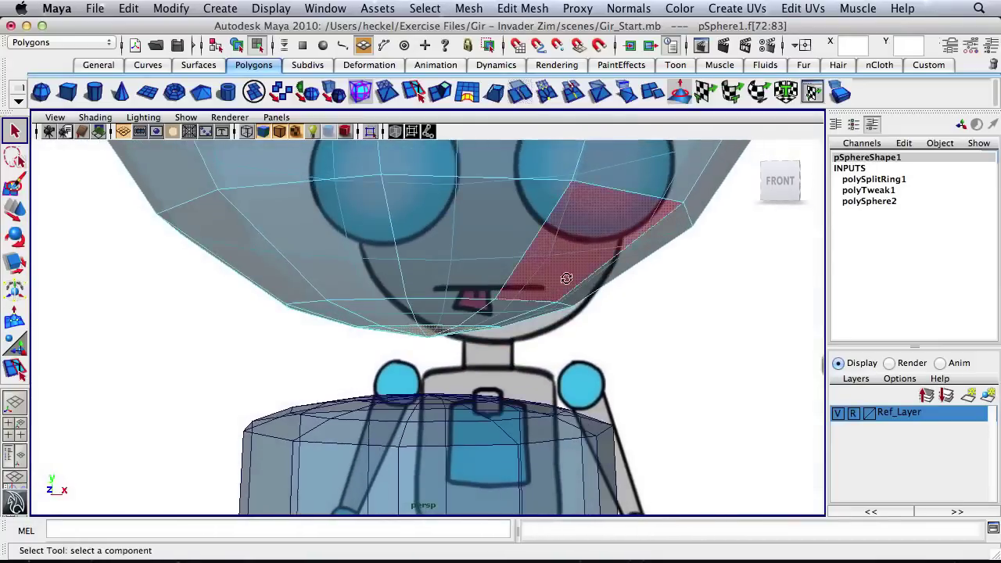
{"action": "scroll", "coordinate": [516, 270], "scroll_direction": "down", "scroll_amount": 2}
{"action": "left_click_drag", "start_coordinate": [455, 263], "coordinate": [501, 262], "text": "alt"}
{"action": "left_click", "coordinate": [442, 92]}
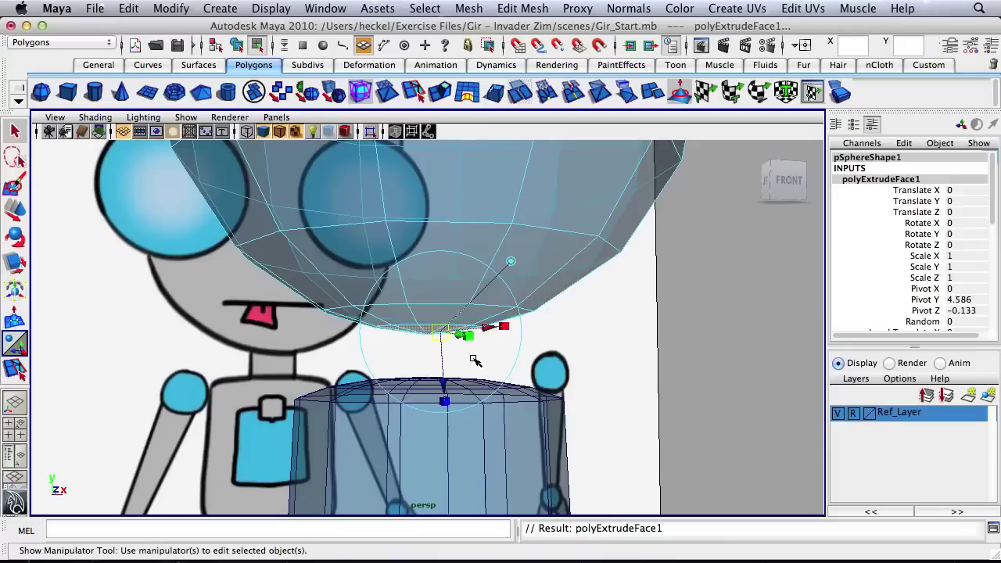
{"action": "key", "text": "w"}
{"action": "left_click_drag", "start_coordinate": [426, 278], "coordinate": [427, 357]}
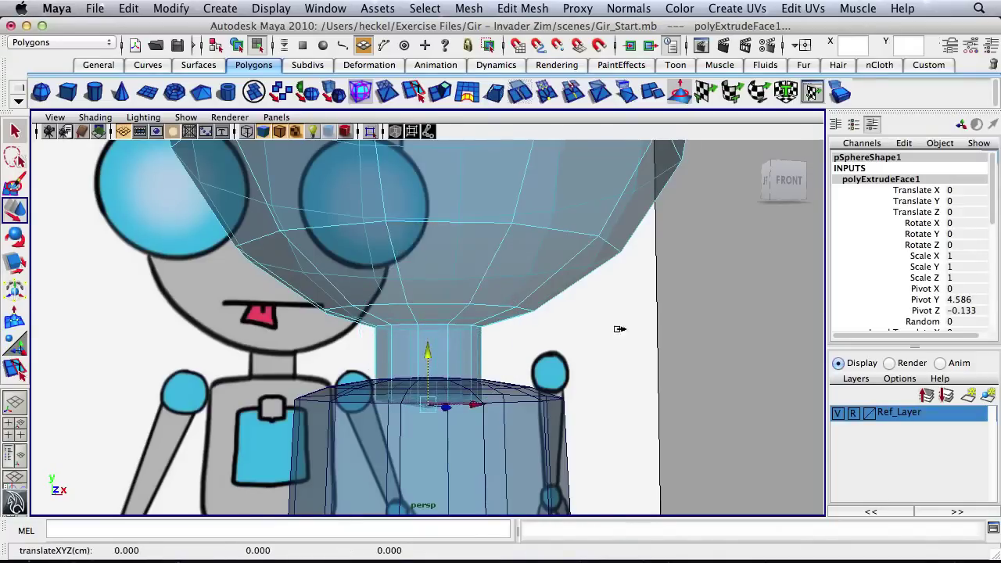
Step: Examine the extruded neck and the overall head shape against the reference drawing in the front and perspective views
{"action": "right_click_drag", "start_coordinate": [621, 331], "coordinate": [516, 333], "text": "alt"}
{"action": "key", "text": "space"}
{"action": "key", "text": "space"}
{"action": "right_click_drag", "start_coordinate": [646, 411], "coordinate": [494, 394], "text": "alt"}
{"action": "key", "text": "space"}
{"action": "key", "text": "space"}
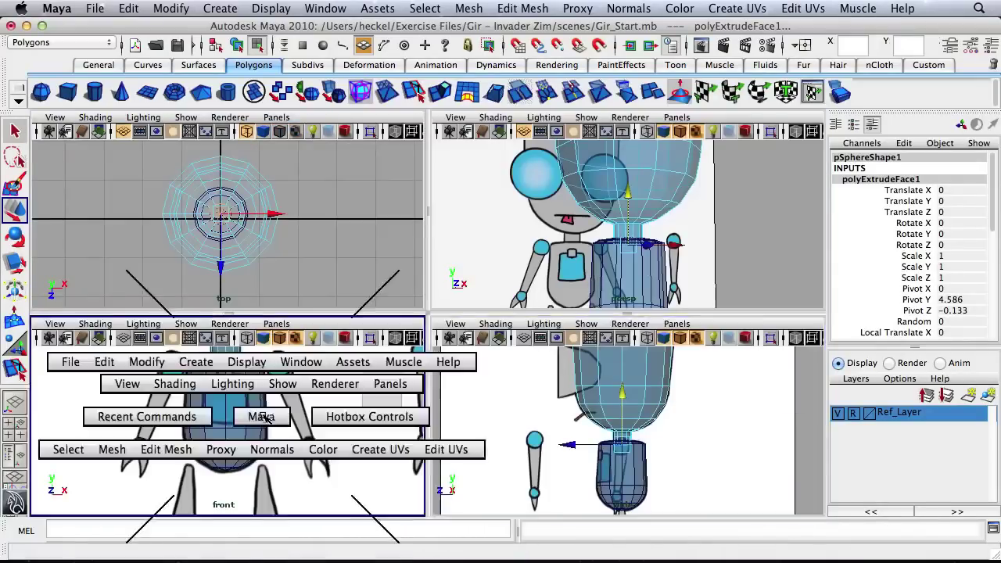
{"action": "middle_click_drag", "start_coordinate": [386, 248], "coordinate": [386, 364], "text": "alt"}
{"action": "right_click_drag", "start_coordinate": [361, 304], "coordinate": [597, 273], "text": "alt"}
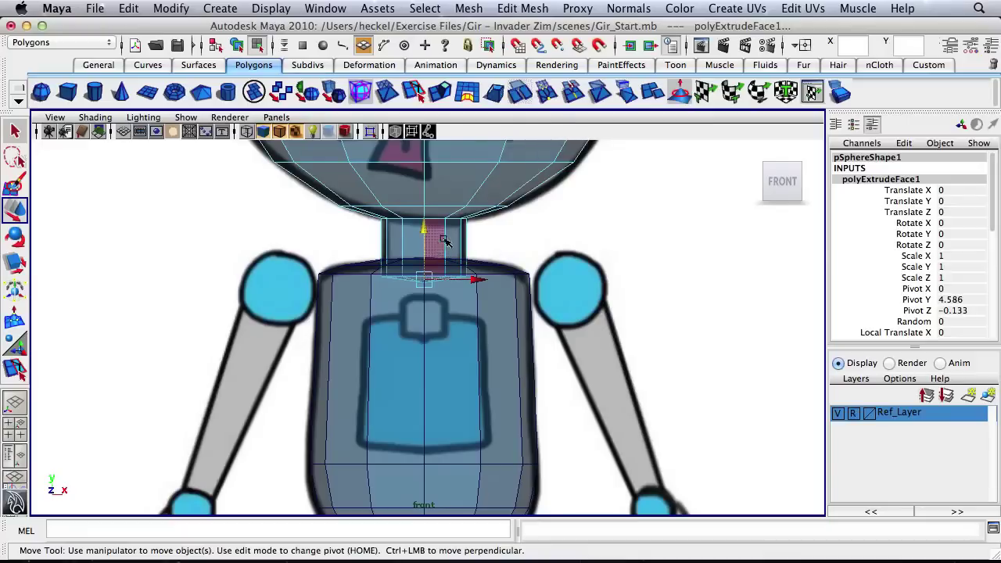
{"action": "right_click_drag", "start_coordinate": [492, 241], "coordinate": [325, 241], "text": "alt"}
{"action": "middle_click_drag", "start_coordinate": [427, 231], "coordinate": [438, 271], "text": "alt"}
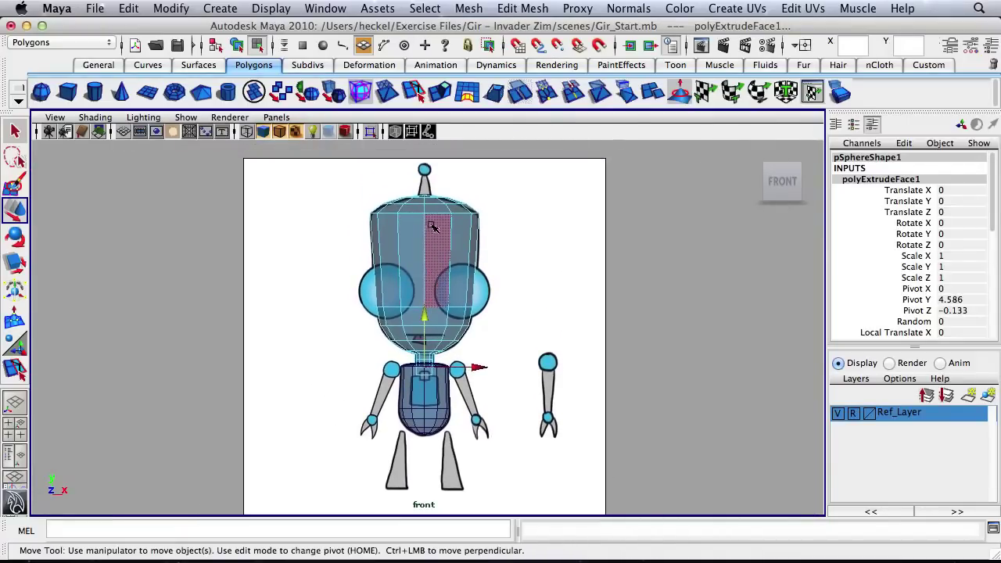
{"action": "key", "text": "space"}
{"action": "key", "text": "space"}
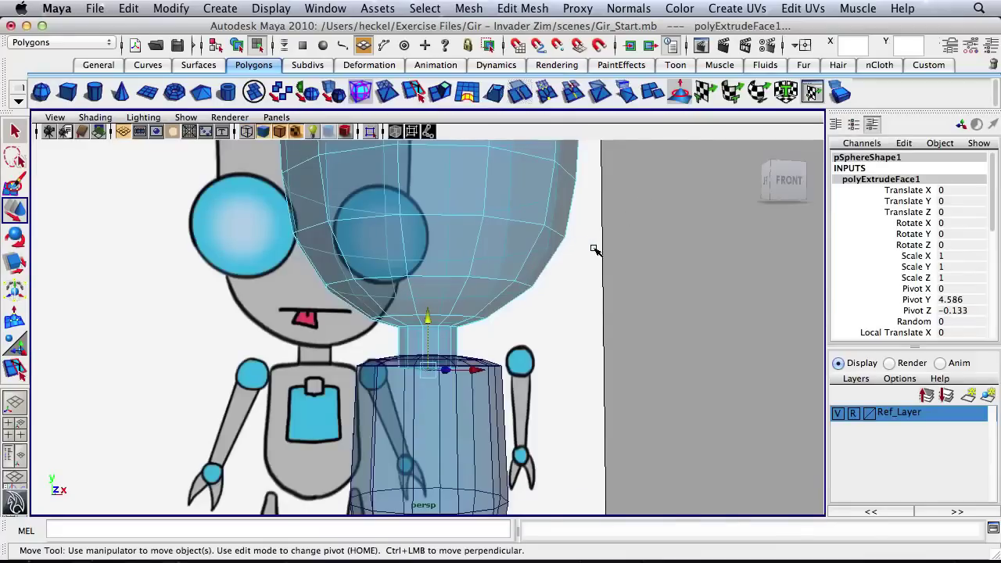
Step: Insert an edge loop on top of the head, just outside the ring of edges around the top pole
{"action": "right_click_drag", "start_coordinate": [594, 248], "coordinate": [329, 219], "text": "alt"}
{"action": "middle_click_drag", "start_coordinate": [492, 205], "coordinate": [506, 270], "text": "alt"}
{"action": "left_click_drag", "start_coordinate": [469, 215], "coordinate": [405, 247], "text": "alt"}
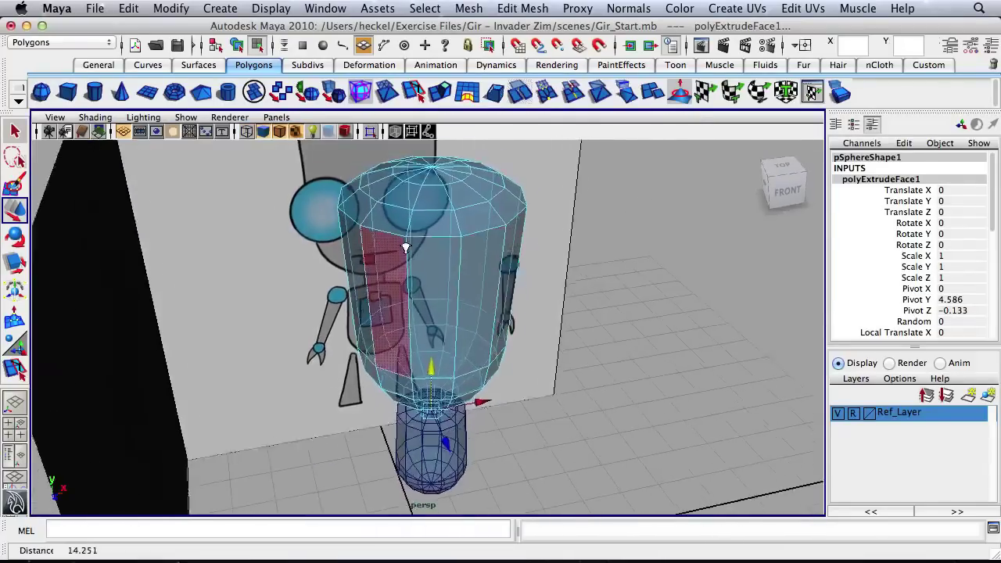
{"action": "right_click_drag", "start_coordinate": [405, 248], "coordinate": [422, 248], "text": "alt"}
{"action": "middle_click_drag", "start_coordinate": [486, 252], "coordinate": [501, 334], "text": "alt"}
{"action": "left_click_drag", "start_coordinate": [501, 335], "coordinate": [415, 362], "text": "alt"}
{"action": "right_click_drag", "start_coordinate": [379, 312], "coordinate": [535, 315], "text": "alt"}
{"action": "middle_click_drag", "start_coordinate": [447, 327], "coordinate": [546, 255], "text": "alt"}
{"action": "right_click_drag", "start_coordinate": [425, 273], "coordinate": [621, 270], "text": "alt"}
{"action": "middle_click_drag", "start_coordinate": [576, 233], "coordinate": [507, 309], "text": "alt"}
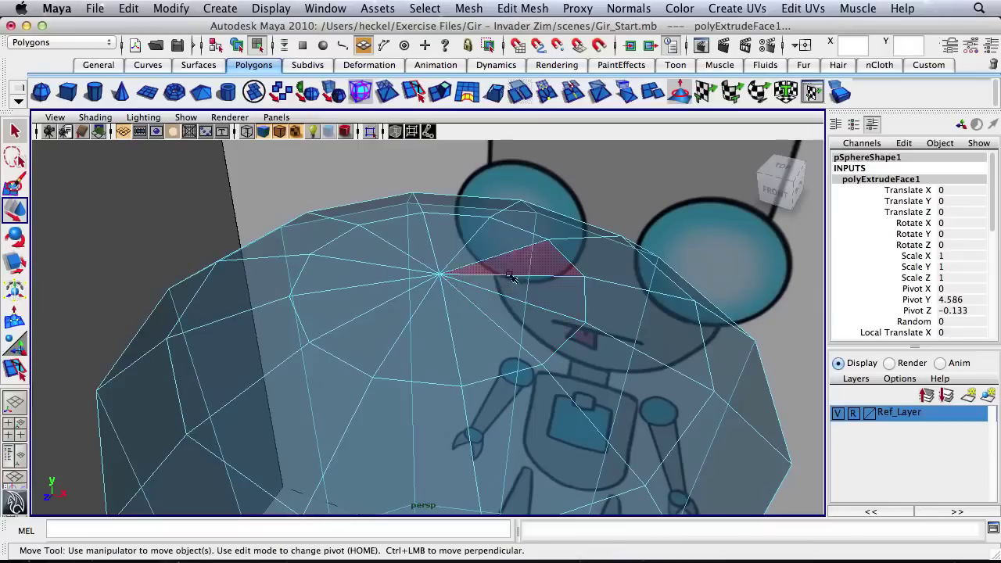
{"action": "left_click", "coordinate": [529, 10]}
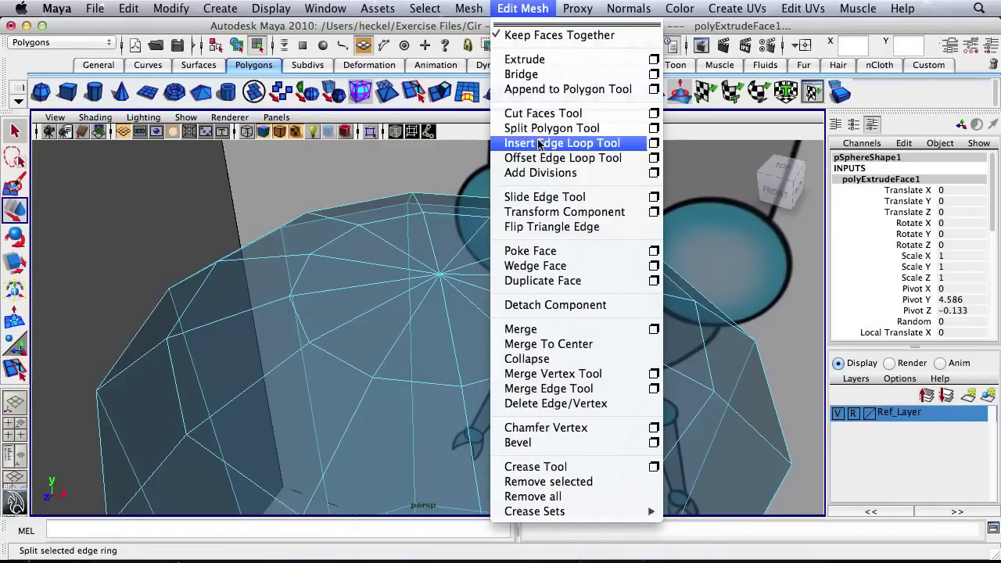
{"action": "left_click", "coordinate": [539, 144]}
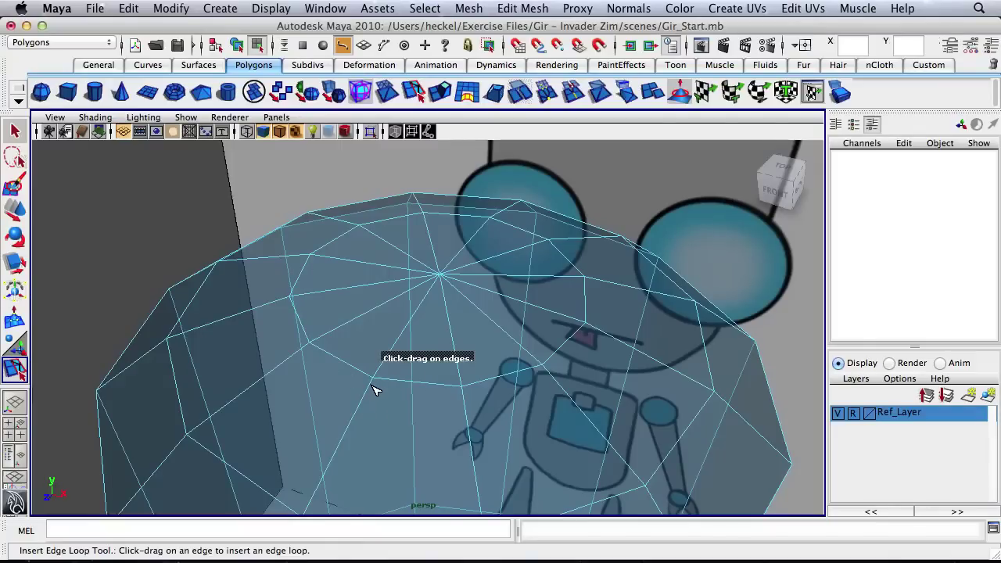
{"action": "left_click_drag", "start_coordinate": [374, 389], "coordinate": [374, 388]}
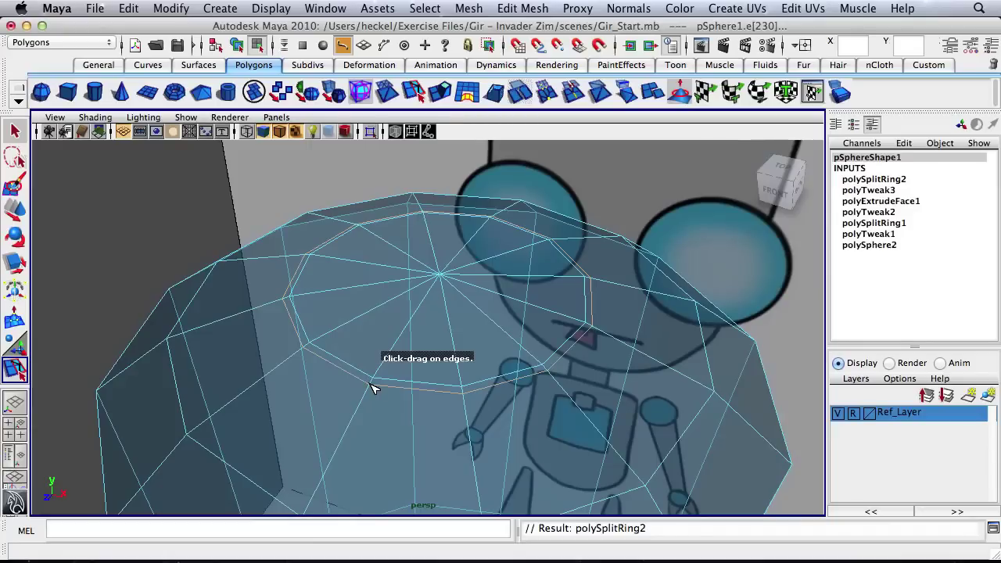
Step: Select the innermost edge ring on top of the head and scale it inward toward the width of the reference antenna's base
{"action": "key", "text": "q"}
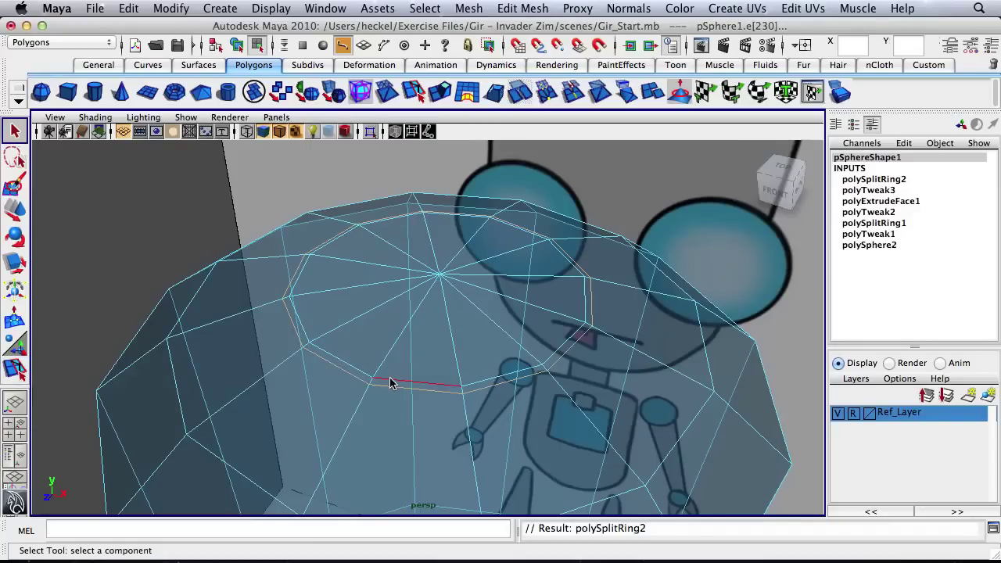
{"action": "double_click", "coordinate": [391, 382]}
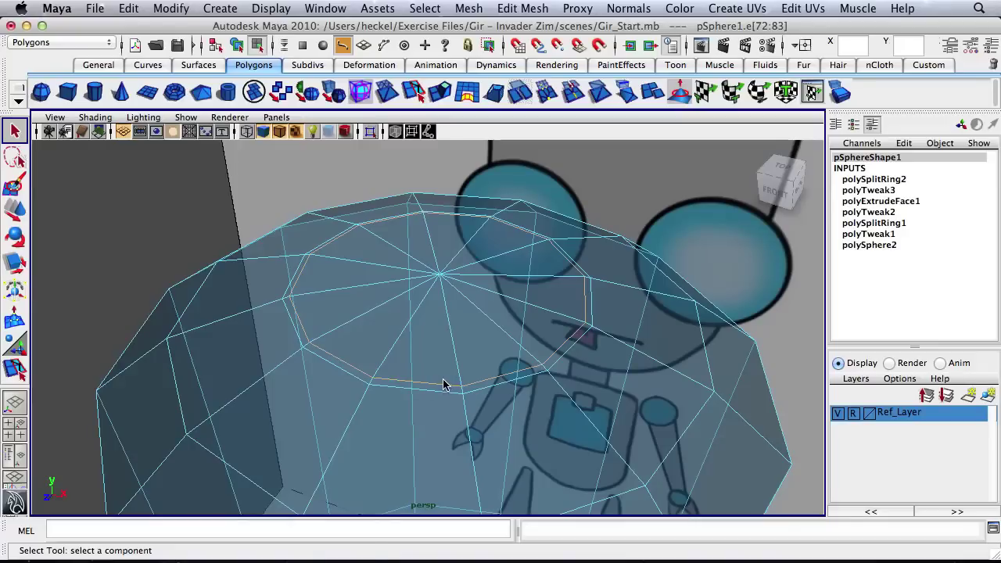
{"action": "key", "text": "r"}
{"action": "key", "text": "space"}
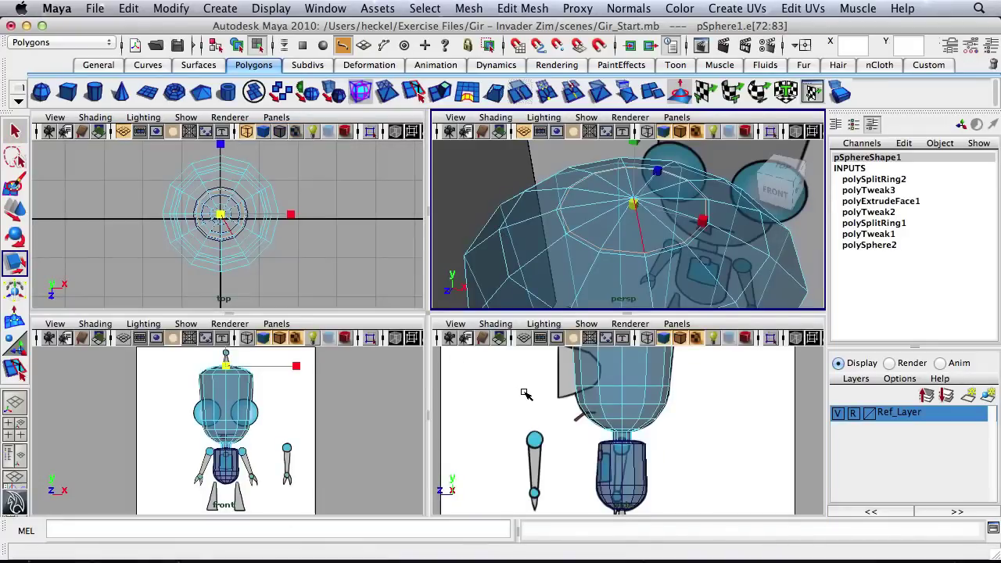
{"action": "key", "text": "space"}
{"action": "middle_click_drag", "start_coordinate": [535, 266], "coordinate": [556, 519], "text": "alt"}
{"action": "right_click_drag", "start_coordinate": [319, 184], "coordinate": [523, 189], "text": "alt"}
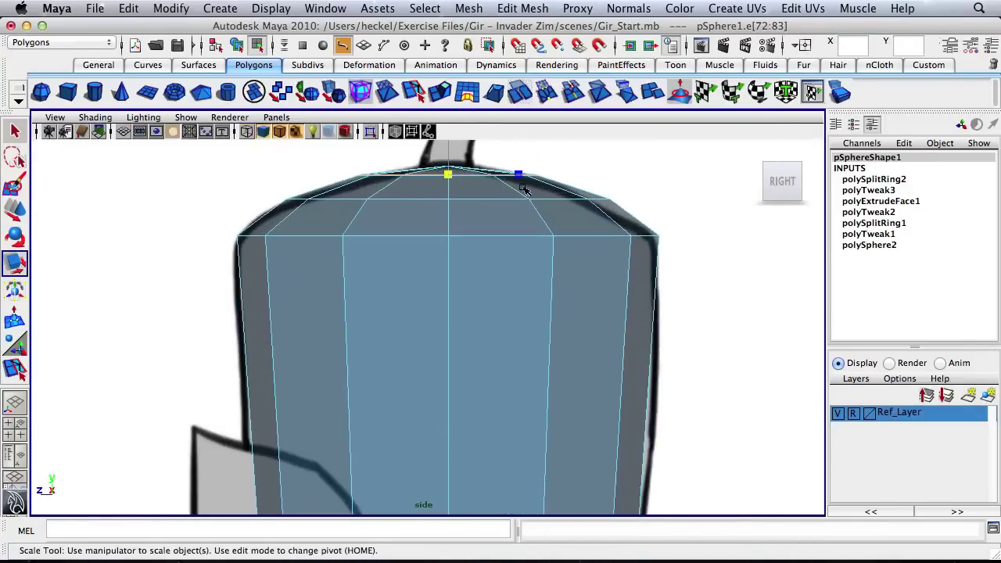
{"action": "middle_click_drag", "start_coordinate": [523, 188], "coordinate": [510, 401], "text": "alt"}
{"action": "right_click_drag", "start_coordinate": [373, 335], "coordinate": [540, 352], "text": "alt"}
{"action": "middle_click_drag", "start_coordinate": [539, 352], "coordinate": [554, 303], "text": "alt"}
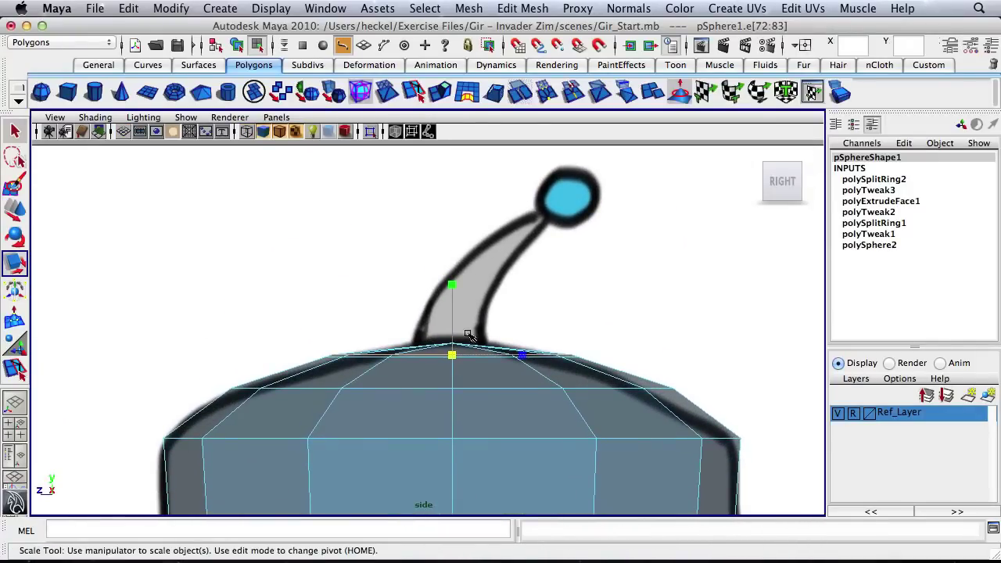
{"action": "left_click_drag", "start_coordinate": [453, 355], "coordinate": [383, 360]}
Step: Raise the small top ring to the reference head's outline and scale it further to fit the antenna's base
{"action": "key", "text": "w"}
{"action": "mouse_move", "coordinate": [452, 303]}
{"action": "left_mouse_down"}
{"action": "mouse_move", "coordinate": [453, 291]}
{"action": "mouse_move", "coordinate": [452, 302]}
{"action": "left_mouse_up"}
{"action": "key", "text": "r"}
{"action": "left_click_drag", "start_coordinate": [454, 350], "coordinate": [410, 359]}
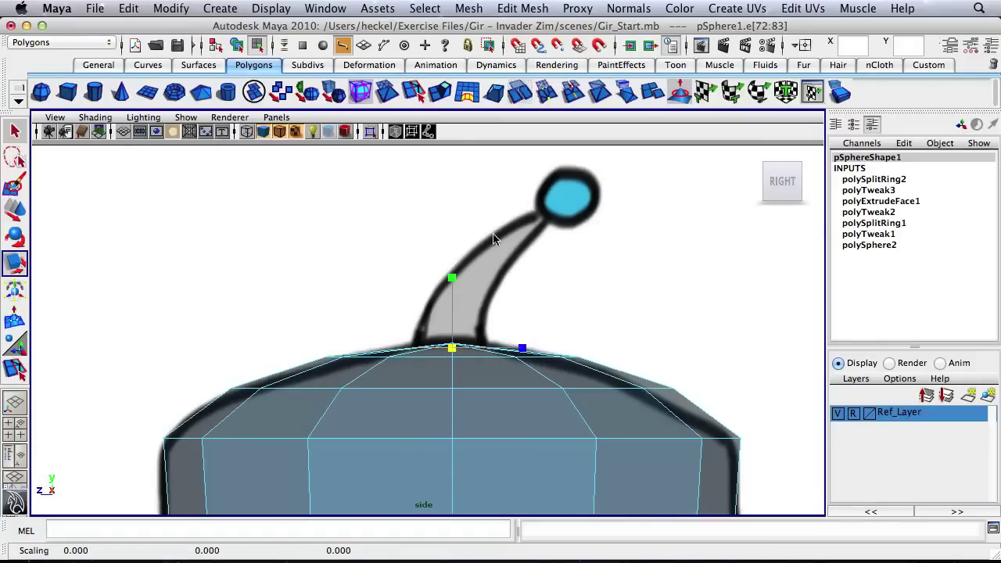
{"action": "scroll", "coordinate": [412, 332], "scroll_direction": "up", "scroll_amount": 3}
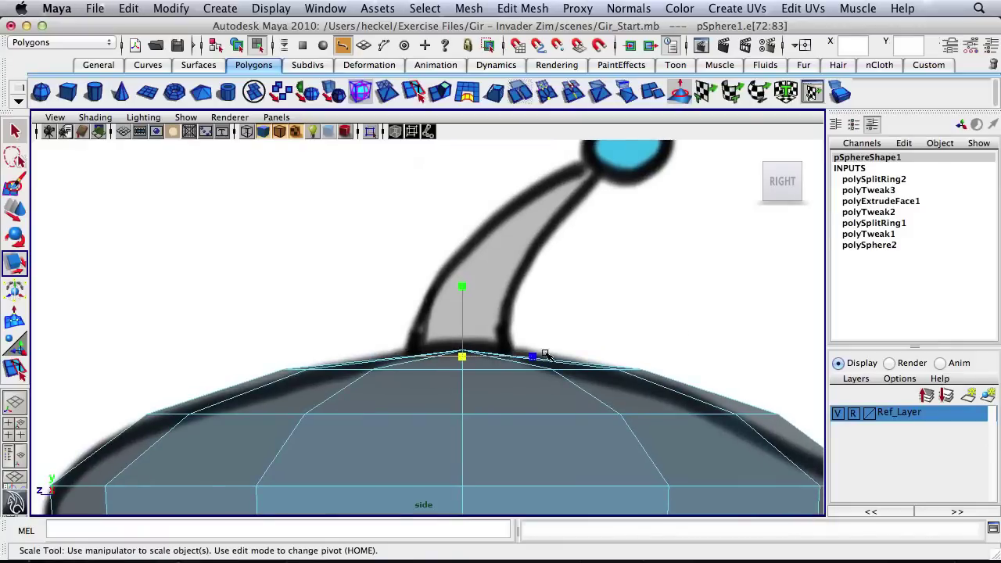
{"action": "key", "text": "w"}
{"action": "left_click_drag", "start_coordinate": [460, 307], "coordinate": [464, 304]}
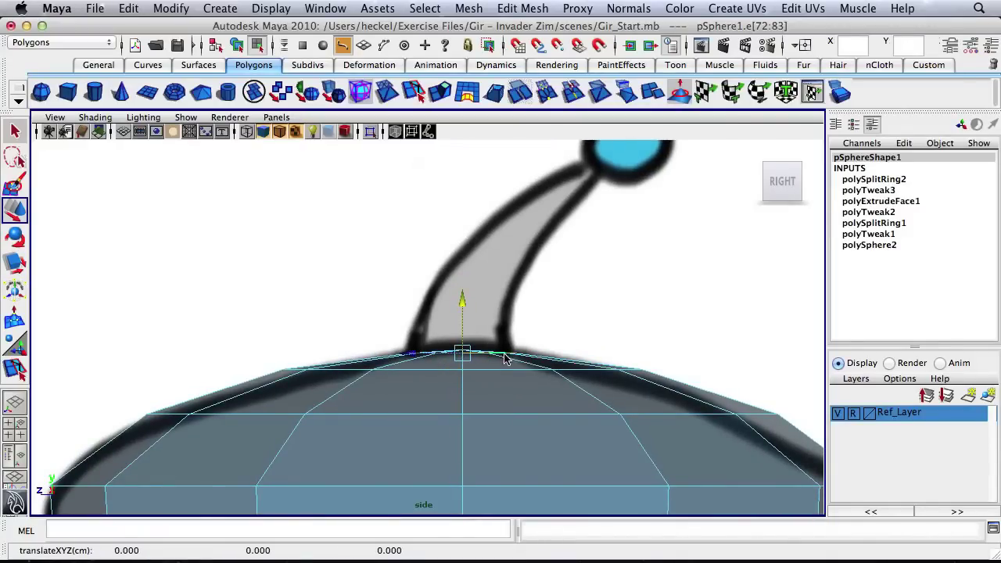
{"action": "right_click_drag", "start_coordinate": [420, 359], "coordinate": [605, 369], "text": "alt"}
{"action": "middle_click_drag", "start_coordinate": [541, 372], "coordinate": [494, 317], "text": "alt"}
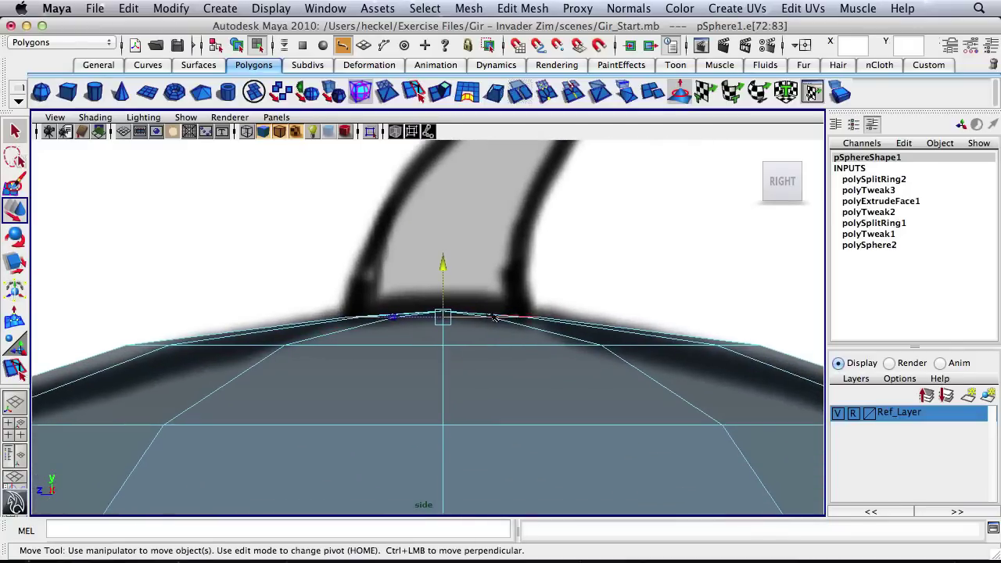
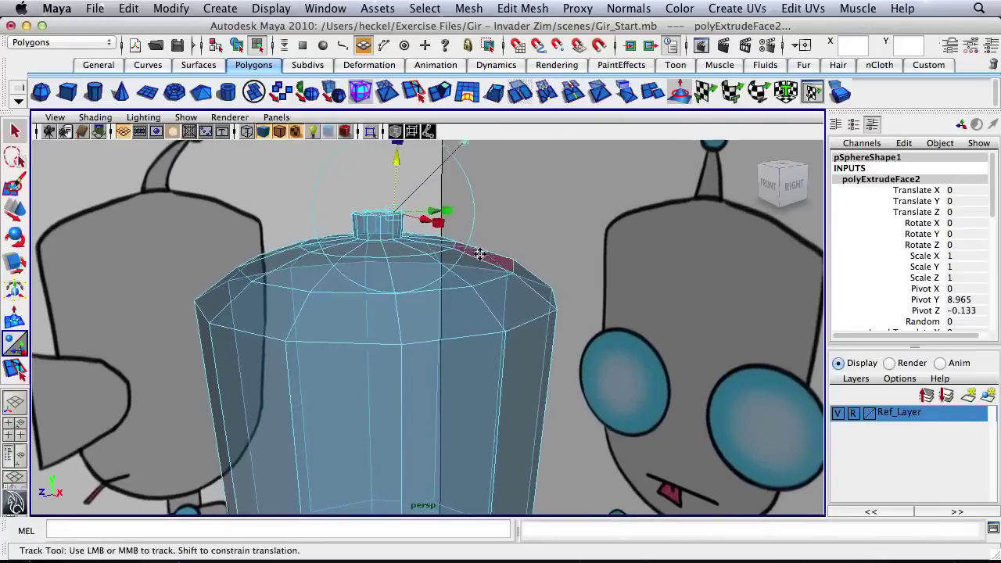
Step: Scale the top faces of the extruded antenna stub inward to match the reference antenna's width in the side view
{"action": "key", "text": "r"}
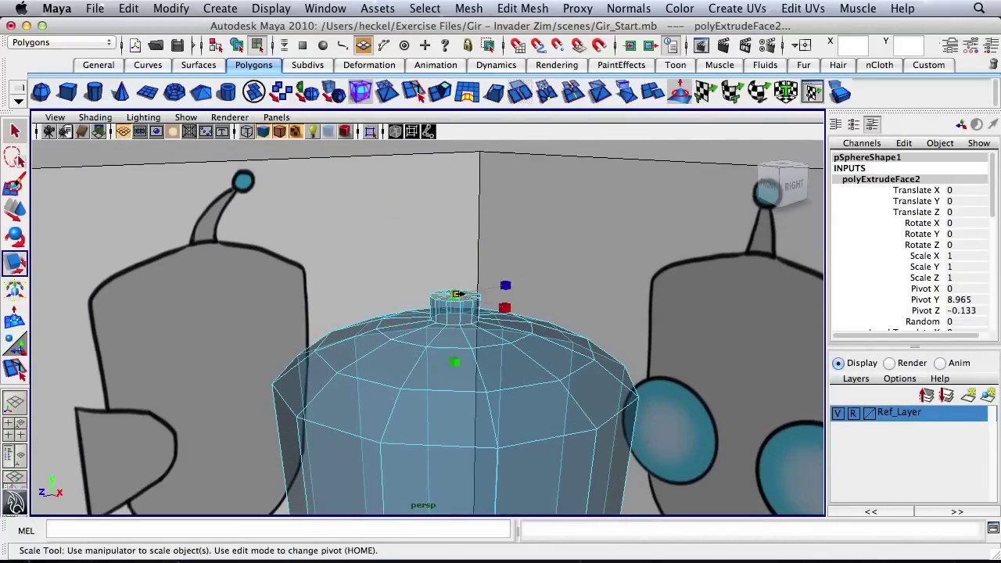
{"action": "left_click_drag", "start_coordinate": [458, 294], "coordinate": [441, 293]}
{"action": "key", "text": "space"}
{"action": "key", "text": "space"}
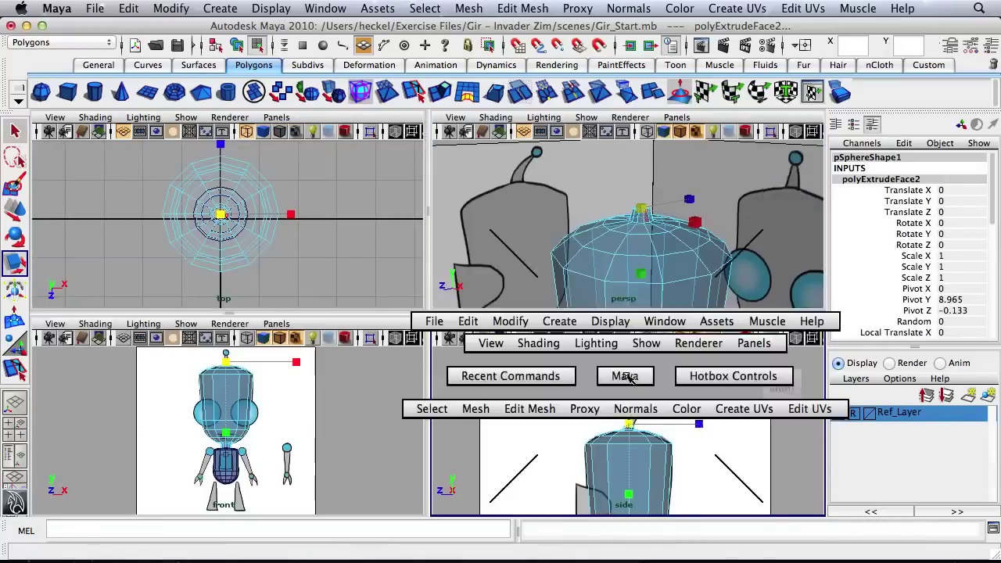
{"action": "right_click_drag", "start_coordinate": [436, 319], "coordinate": [745, 317], "text": "alt"}
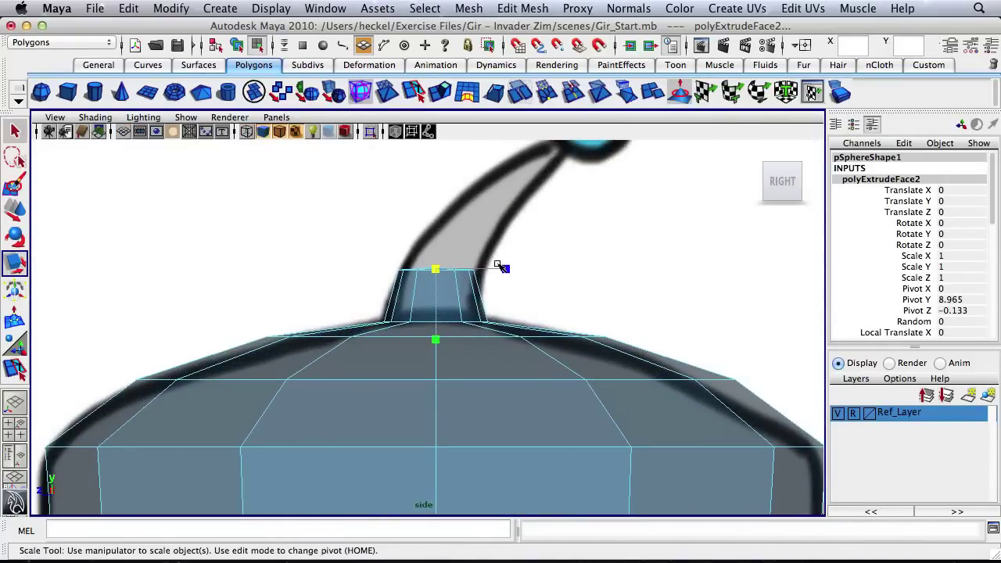
{"action": "left_click_drag", "start_coordinate": [496, 277], "coordinate": [437, 273]}
Step: Rotate the antenna stub's top faces slightly in the side view to follow the reference antenna's curve
{"action": "key", "text": "e"}
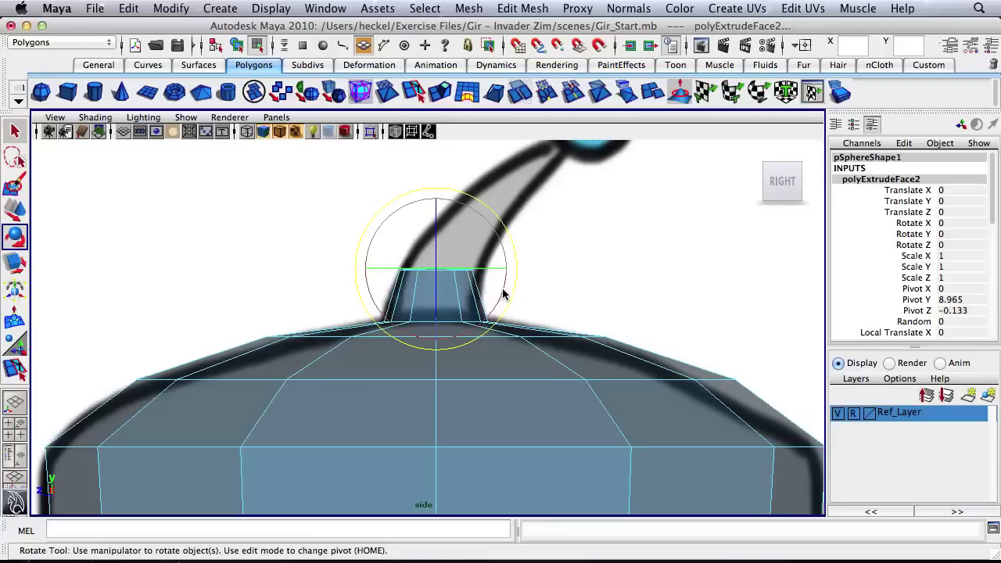
{"action": "left_click_drag", "start_coordinate": [503, 294], "coordinate": [501, 304]}
{"action": "key", "text": "w"}
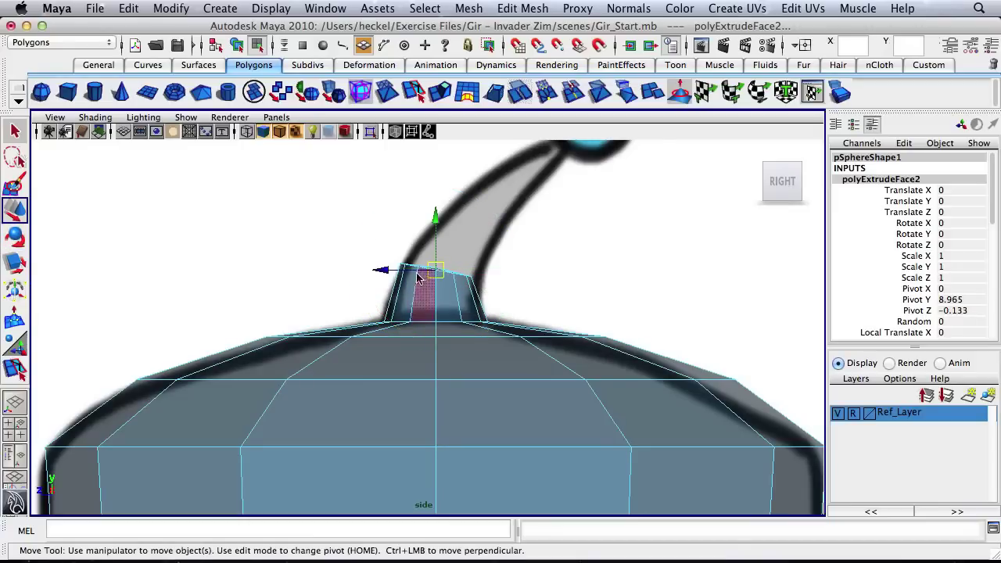
Step: Shift the antenna stub's top faces into the reference outline in the side view and tilt them further along its curve
{"action": "left_click_drag", "start_coordinate": [383, 273], "coordinate": [390, 277]}
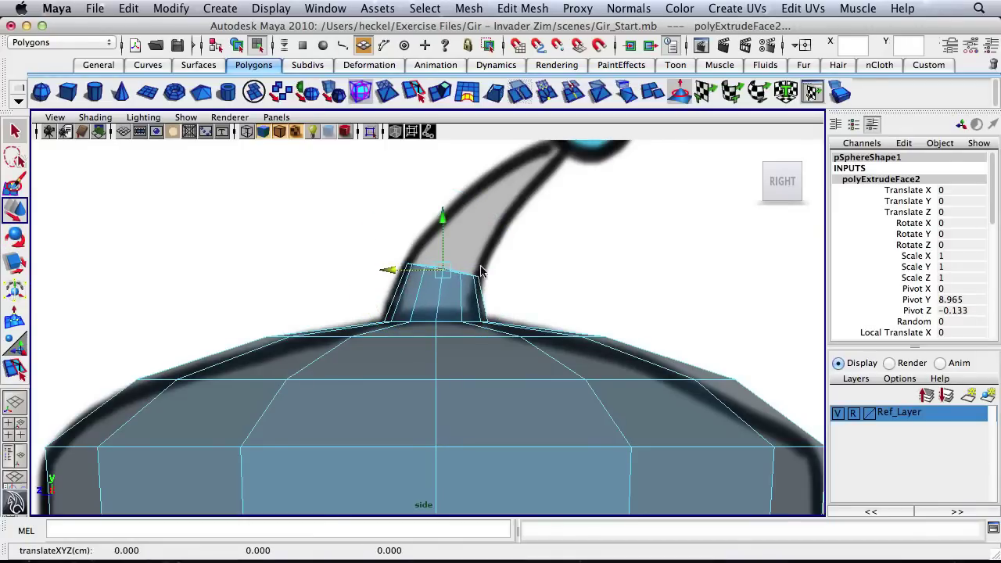
{"action": "mouse_move", "coordinate": [588, 265]}
{"action": "right_mouse_down", "text": "alt"}
{"action": "mouse_move", "coordinate": [539, 261]}
{"action": "mouse_move", "coordinate": [591, 263]}
{"action": "right_mouse_up", "text": "alt"}
{"action": "key", "text": "e"}
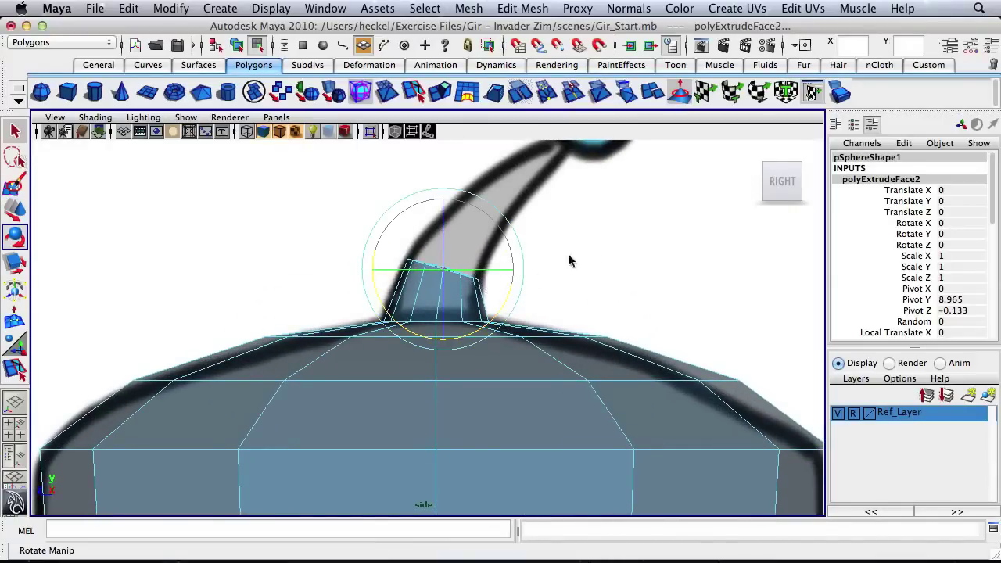
{"action": "scroll", "coordinate": [570, 261], "scroll_direction": "down", "scroll_amount": 3}
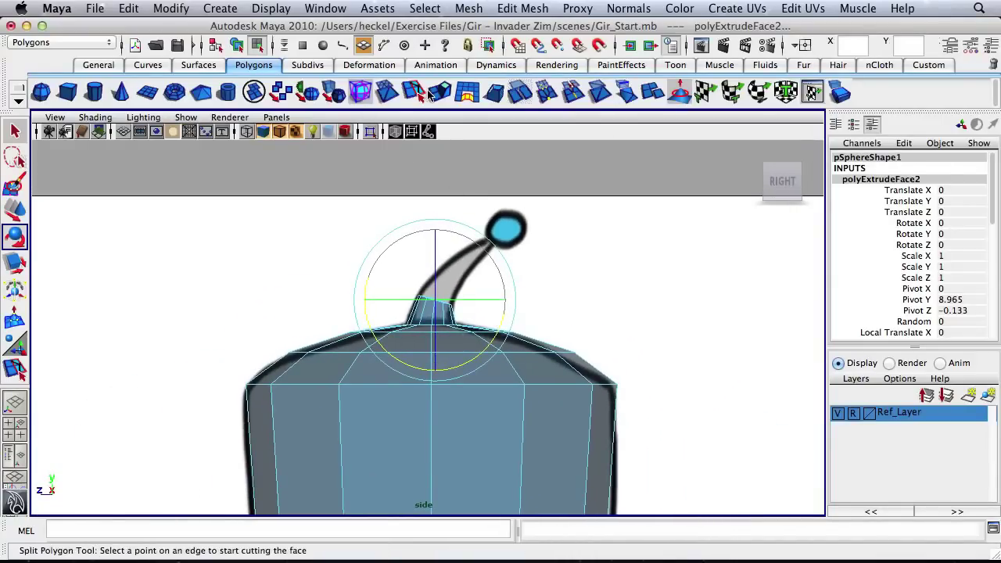
Step: Extrude a second antenna segment along the reference curve, narrowing its end faces and rotating them to follow the bend
{"action": "left_click", "coordinate": [440, 92]}
{"action": "scroll", "coordinate": [624, 237], "scroll_direction": "up", "scroll_amount": 4}
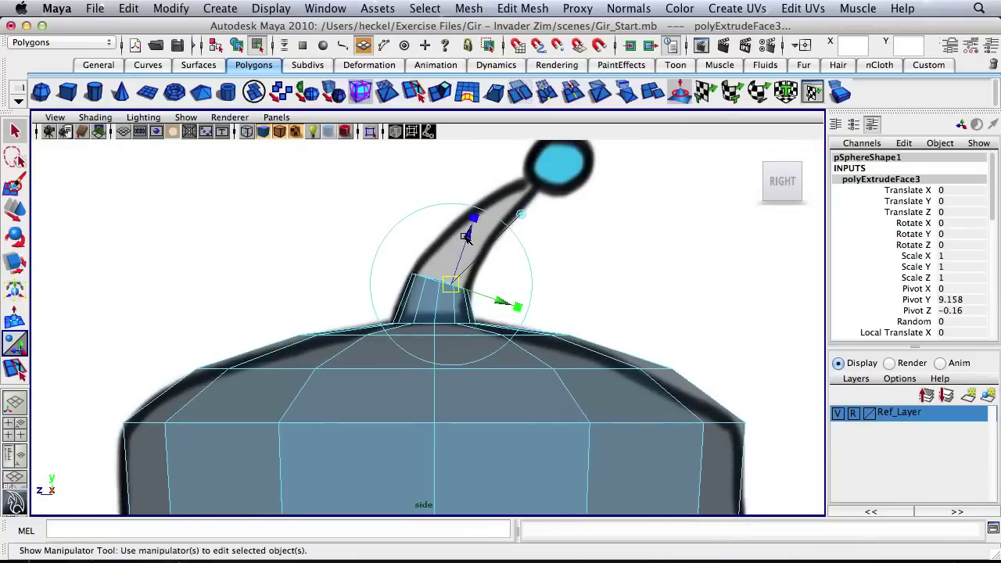
{"action": "left_click_drag", "start_coordinate": [466, 237], "coordinate": [417, 232]}
{"action": "key", "text": "r"}
{"action": "key", "text": "w"}
{"action": "key", "text": "e"}
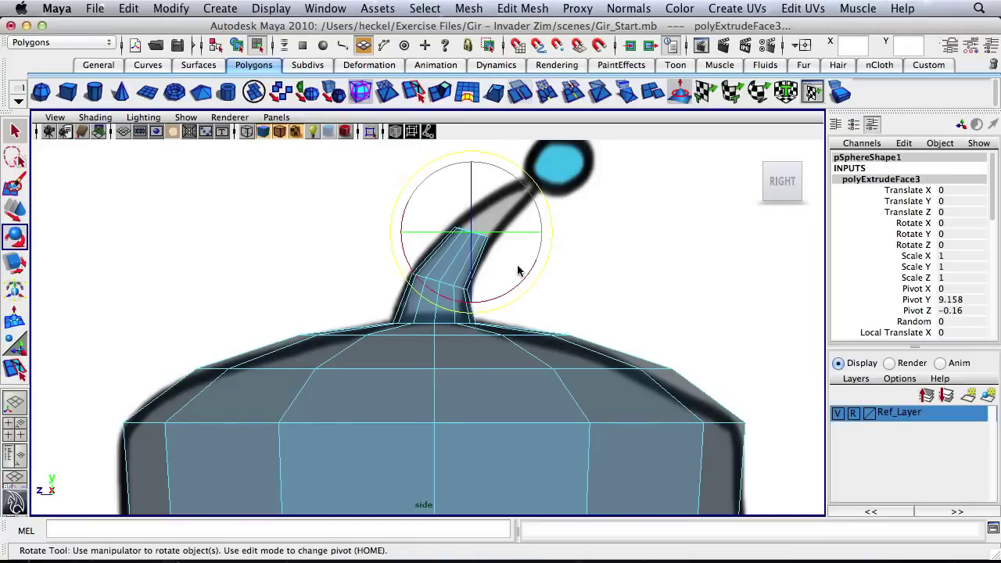
{"action": "left_click_drag", "start_coordinate": [527, 275], "coordinate": [500, 306]}
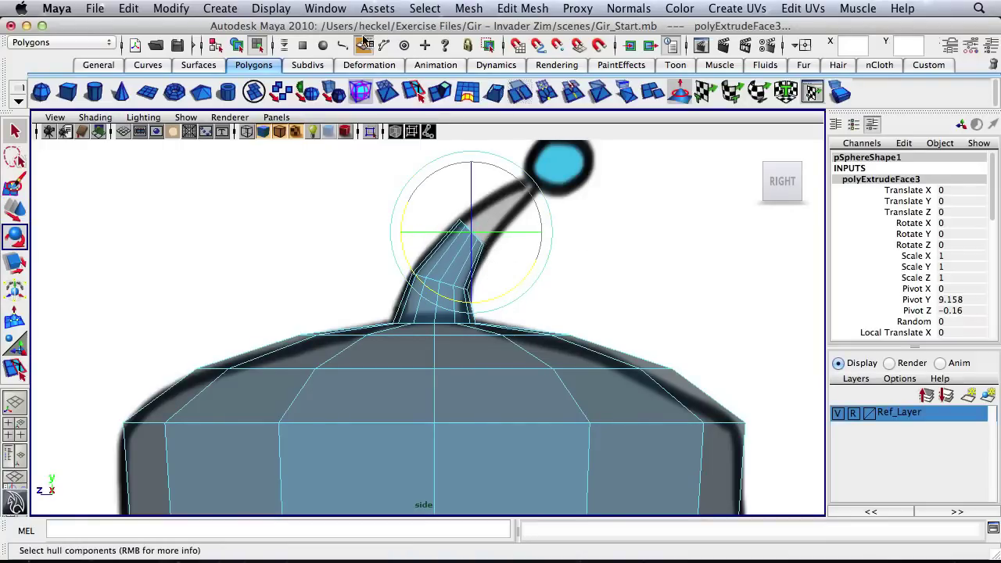
Step: Extrude a third antenna segment toward the reference ball and scale its end faces down to the outline's width
{"action": "left_click", "coordinate": [441, 92]}
{"action": "left_click_drag", "start_coordinate": [512, 201], "coordinate": [490, 205]}
{"action": "key", "text": "r"}
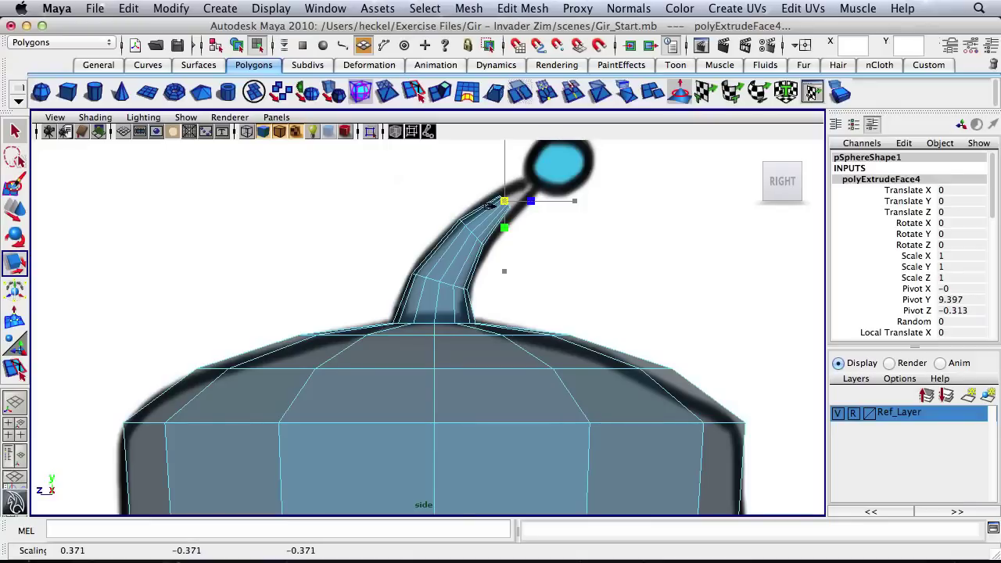
Step: Extrude the last antenna segment up to the reference ball, then shrink and position its end faces to form the tip
{"action": "key", "text": "ctrl+e"}
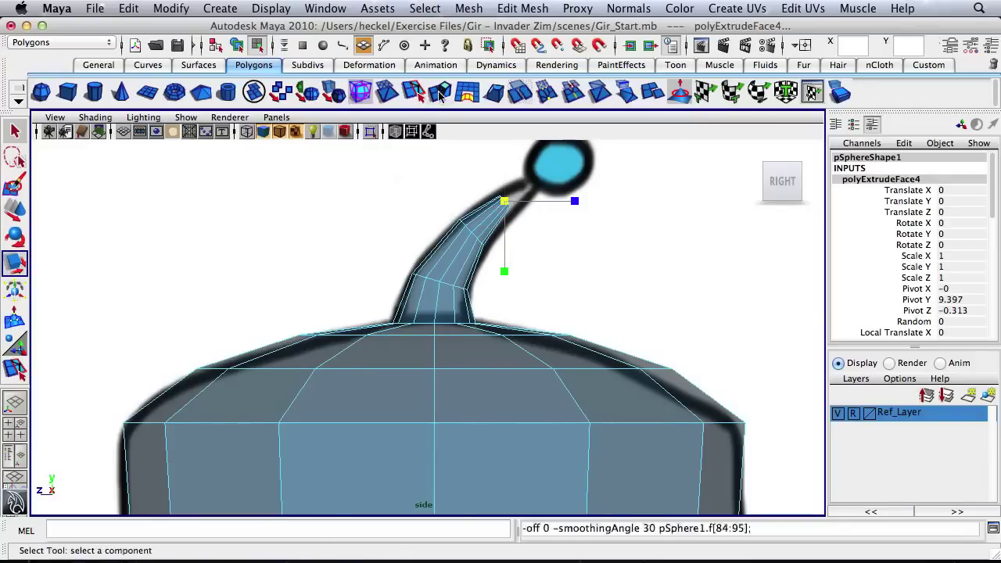
{"action": "left_click_drag", "start_coordinate": [537, 194], "coordinate": [568, 168]}
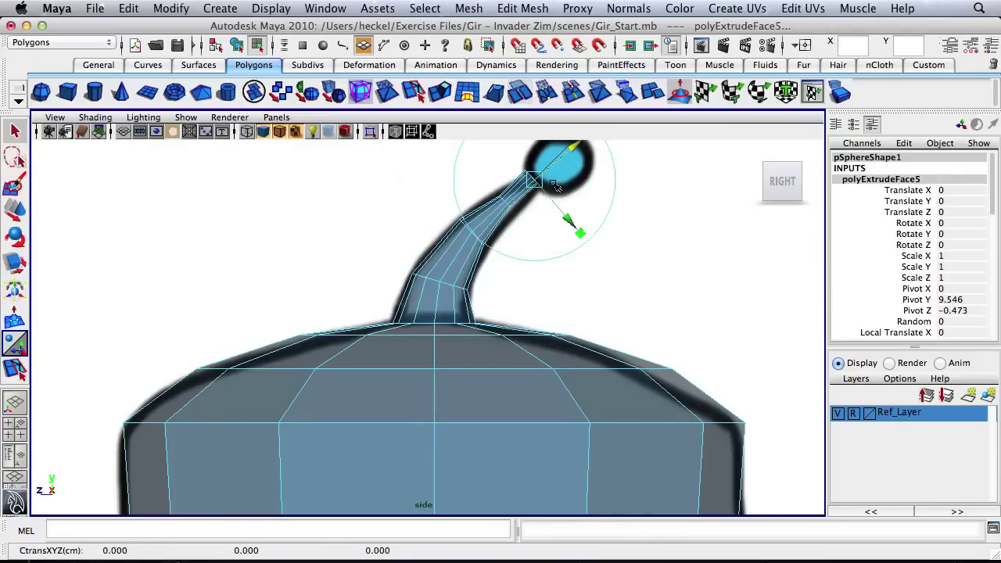
{"action": "key", "text": "r"}
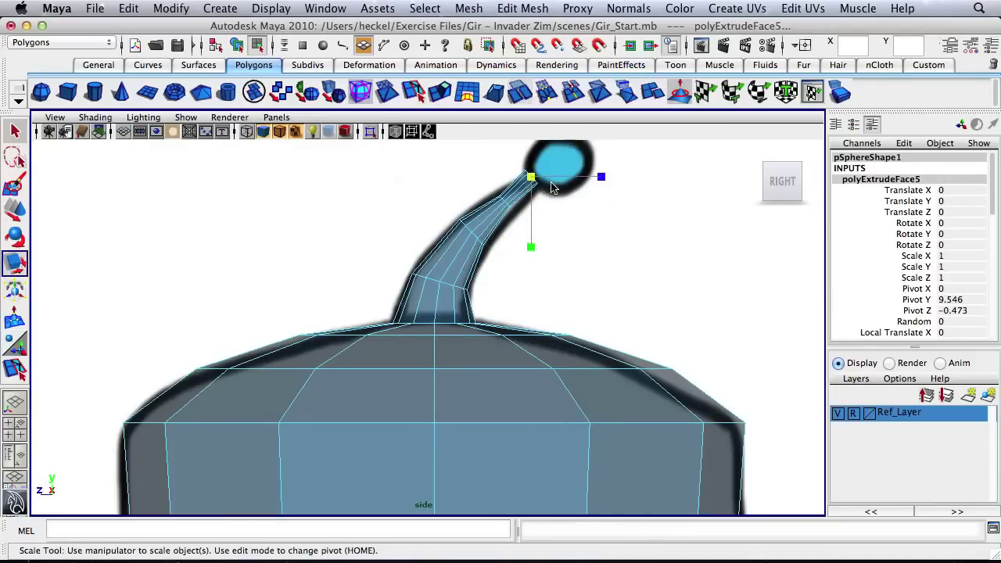
{"action": "mouse_move", "coordinate": [530, 178]}
{"action": "left_mouse_down"}
{"action": "mouse_move", "coordinate": [521, 182]}
{"action": "mouse_move", "coordinate": [536, 189]}
{"action": "left_mouse_up"}
{"action": "key", "text": "w"}
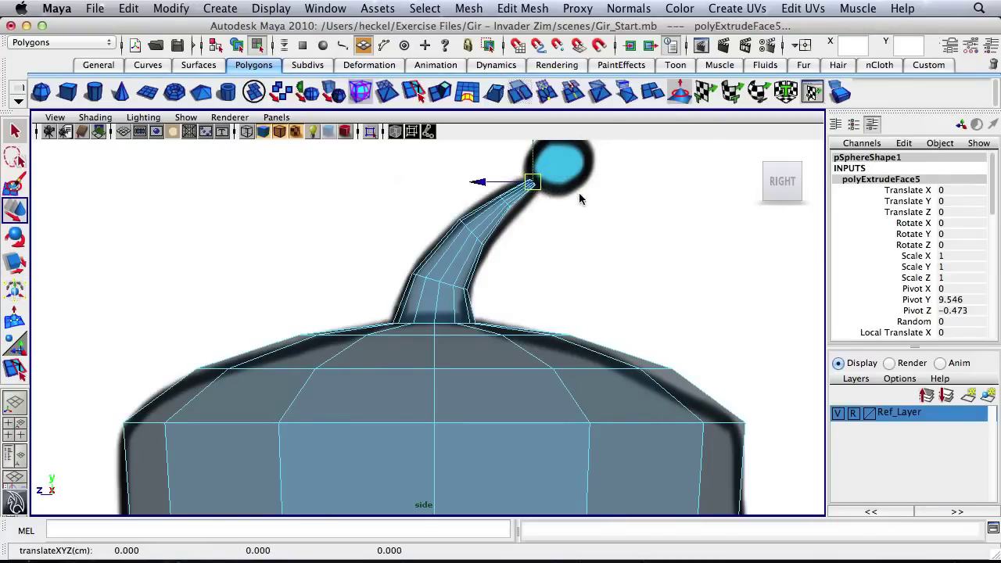
Step: Return the head to object mode and examine the finished antenna's shape from several angles in the perspective view
{"action": "right_click_drag", "start_coordinate": [580, 196], "coordinate": [503, 202], "text": "alt"}
{"action": "middle_click_drag", "start_coordinate": [470, 249], "coordinate": [479, 218], "text": "alt"}
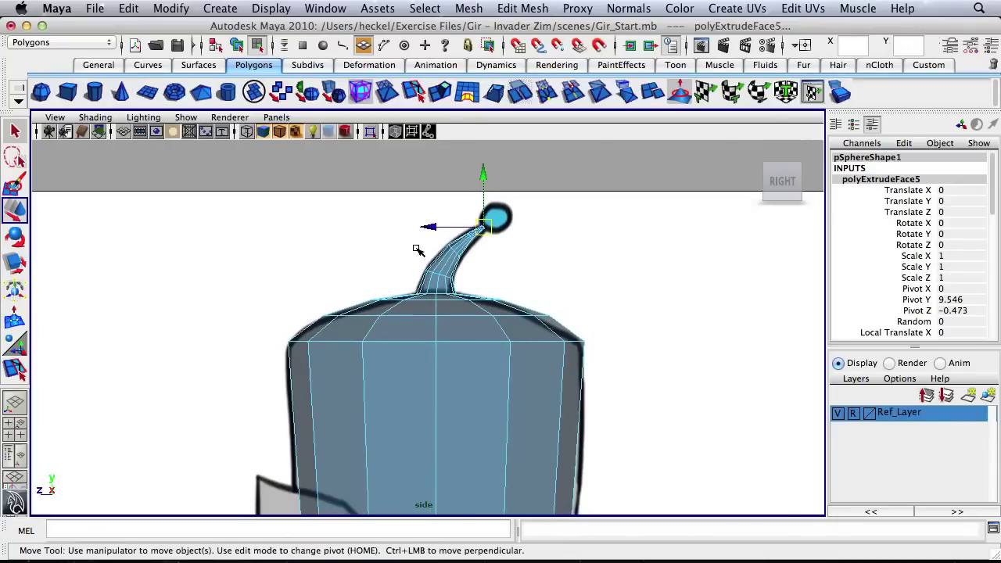
{"action": "right_click_drag", "start_coordinate": [416, 249], "coordinate": [577, 278], "text": "alt"}
{"action": "right_click_drag", "start_coordinate": [451, 228], "coordinate": [500, 214]}
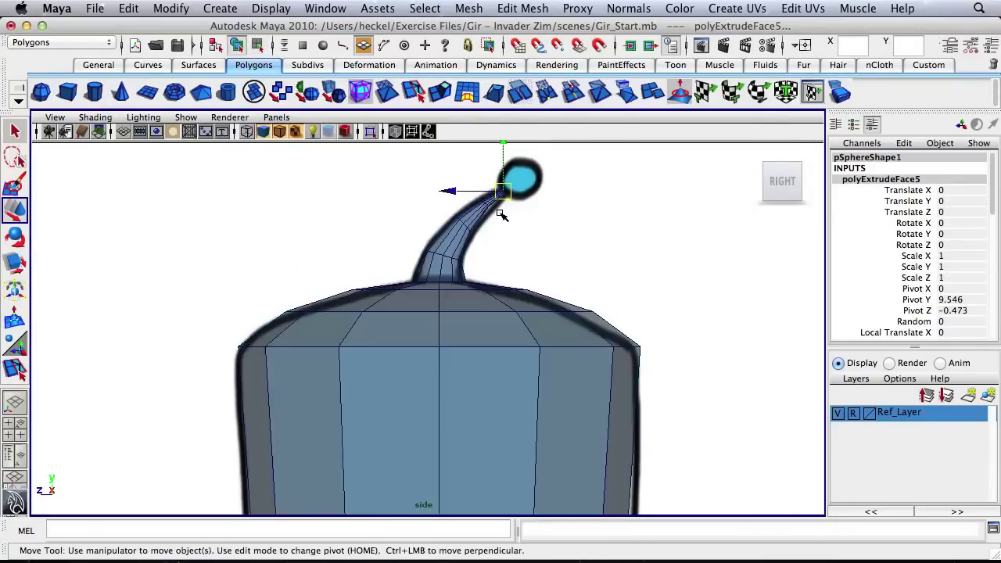
{"action": "key", "text": "F8"}
{"action": "key", "text": "space"}
{"action": "key", "text": "space"}
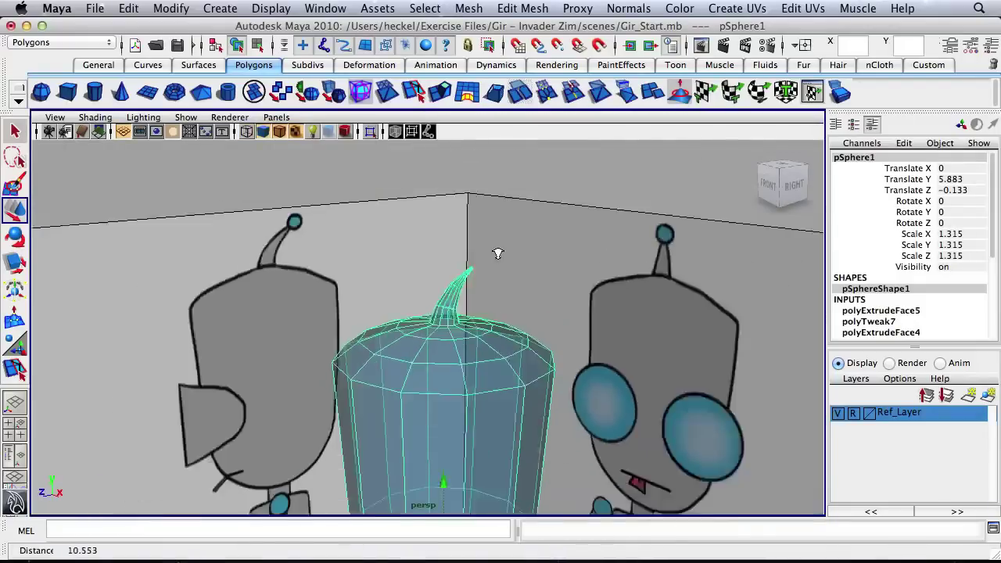
{"action": "right_click_drag", "start_coordinate": [499, 253], "coordinate": [451, 266], "text": "alt"}
{"action": "middle_click_drag", "start_coordinate": [450, 266], "coordinate": [452, 182], "text": "alt"}
{"action": "left_click_drag", "start_coordinate": [473, 191], "coordinate": [435, 216], "text": "alt"}
{"action": "right_click_drag", "start_coordinate": [434, 216], "coordinate": [586, 198], "text": "alt"}
{"action": "middle_click_drag", "start_coordinate": [425, 165], "coordinate": [484, 313], "text": "alt"}
{"action": "right_click_drag", "start_coordinate": [485, 313], "coordinate": [577, 234], "text": "alt"}
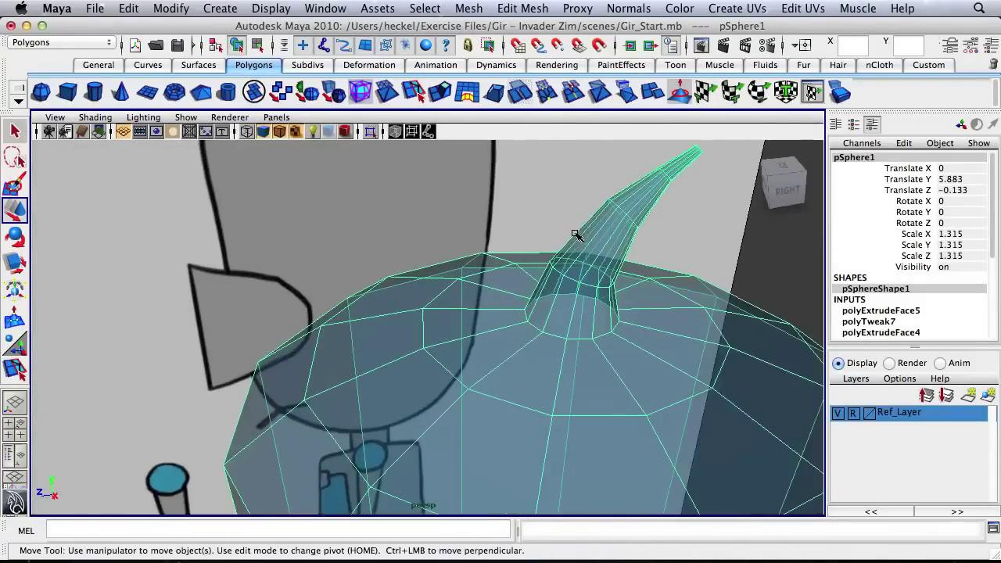
{"action": "left_click_drag", "start_coordinate": [575, 235], "coordinate": [523, 289], "text": "alt"}
Step: Select the edge ring at the antenna's first joint above its base and scale it inward to about 0.83
{"action": "right_click_drag", "start_coordinate": [492, 309], "coordinate": [493, 292]}
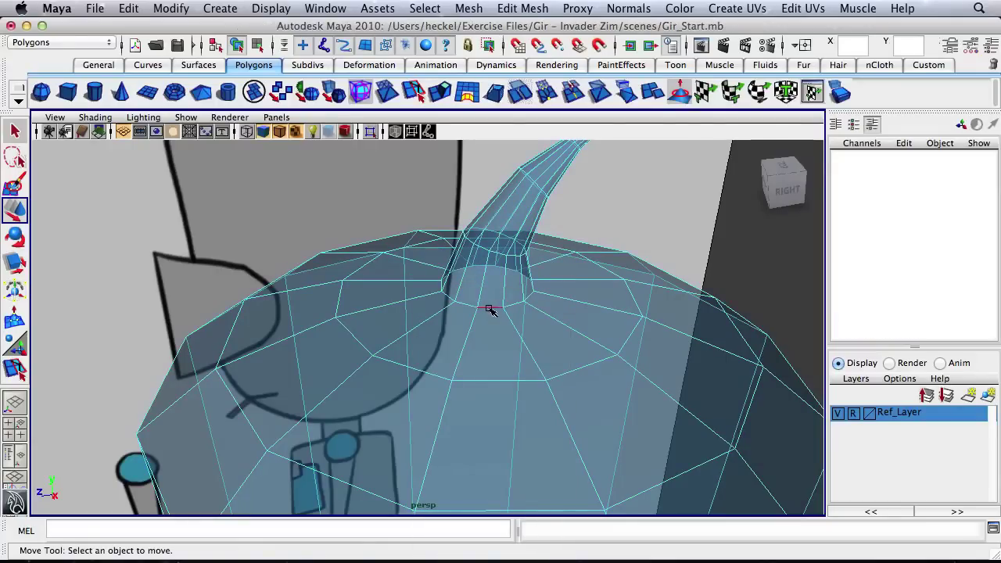
{"action": "double_click", "coordinate": [489, 310]}
{"action": "mouse_move", "coordinate": [470, 266]}
{"action": "left_mouse_down", "text": "alt"}
{"action": "mouse_move", "coordinate": [525, 268]}
{"action": "mouse_move", "coordinate": [472, 290]}
{"action": "mouse_move", "coordinate": [485, 252]}
{"action": "mouse_move", "coordinate": [477, 249]}
{"action": "left_mouse_up", "text": "alt"}
{"action": "key", "text": "r"}
{"action": "double_click", "coordinate": [478, 257]}
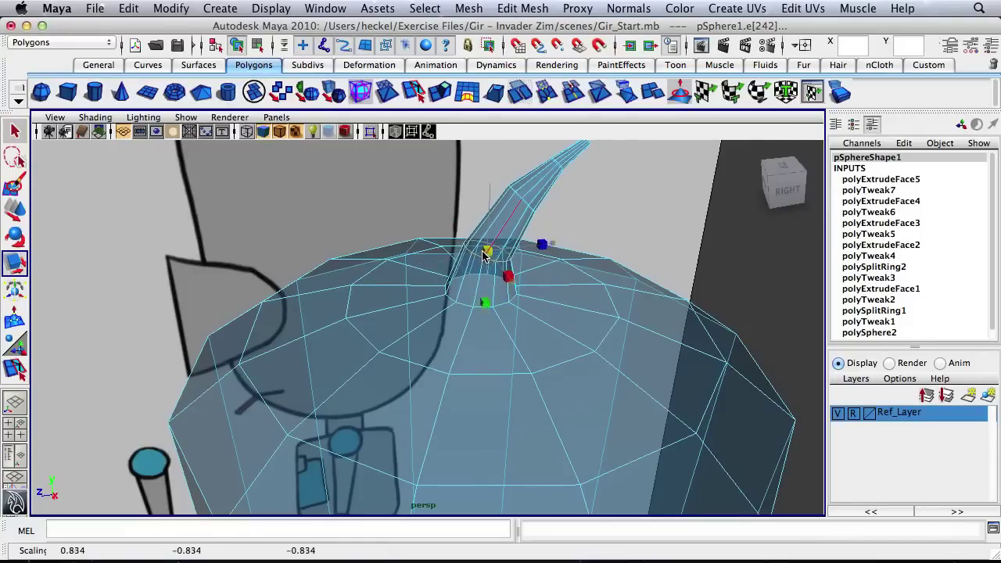
Step: Select the edge ring around the antenna's middle joint and scale it slightly inward to smooth the taper
{"action": "left_click", "coordinate": [519, 200]}
{"action": "key", "text": "q"}
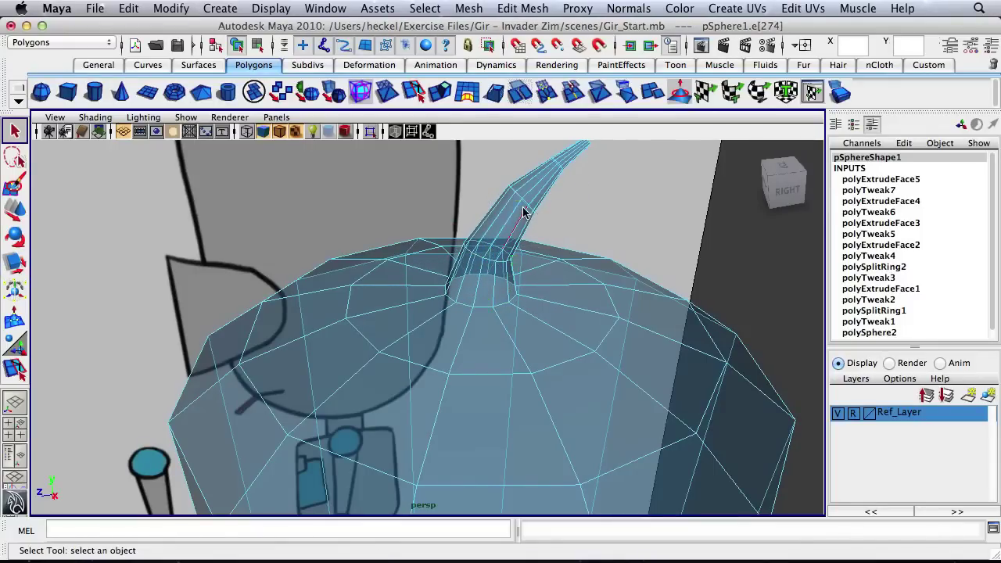
{"action": "mouse_move", "coordinate": [509, 209]}
{"action": "left_mouse_down", "text": "alt"}
{"action": "mouse_move", "coordinate": [459, 216]}
{"action": "mouse_move", "coordinate": [514, 224]}
{"action": "left_mouse_up", "text": "alt"}
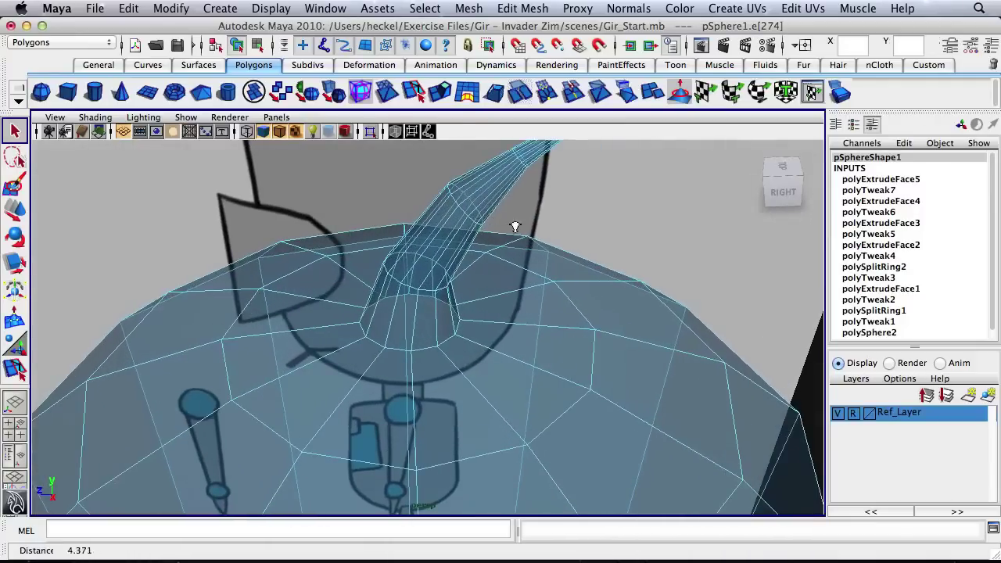
{"action": "left_click", "coordinate": [462, 217]}
{"action": "key", "text": "r"}
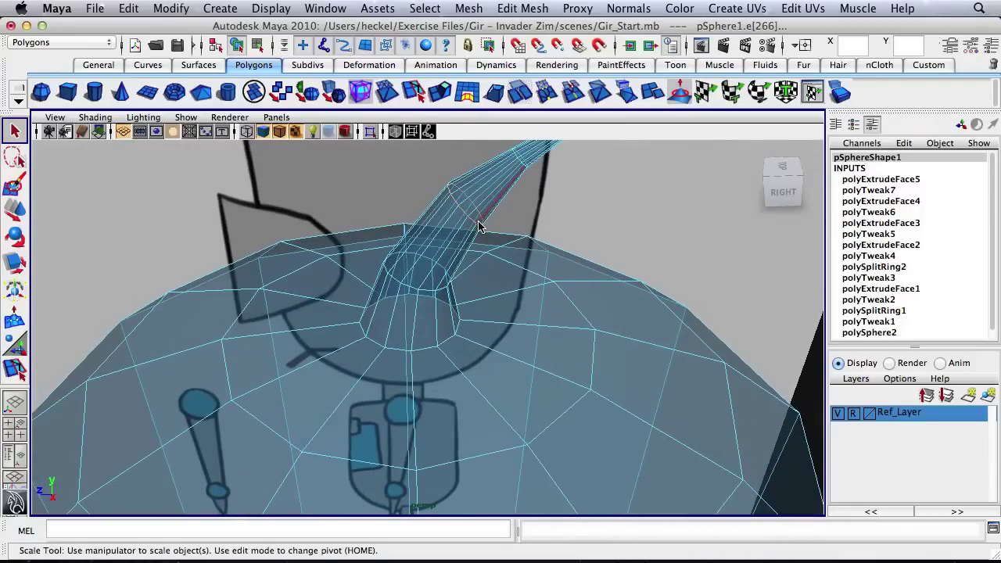
{"action": "left_click_drag", "start_coordinate": [467, 207], "coordinate": [462, 207]}
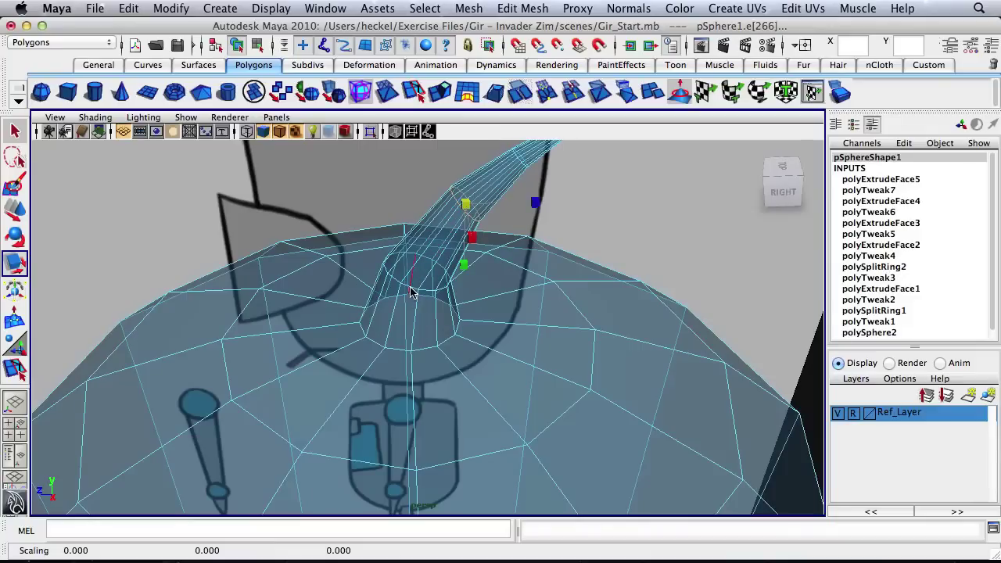
Step: Scale the antenna's lower joint ring to about 0.95, then return the head to object mode and deselect it
{"action": "left_click", "coordinate": [452, 270]}
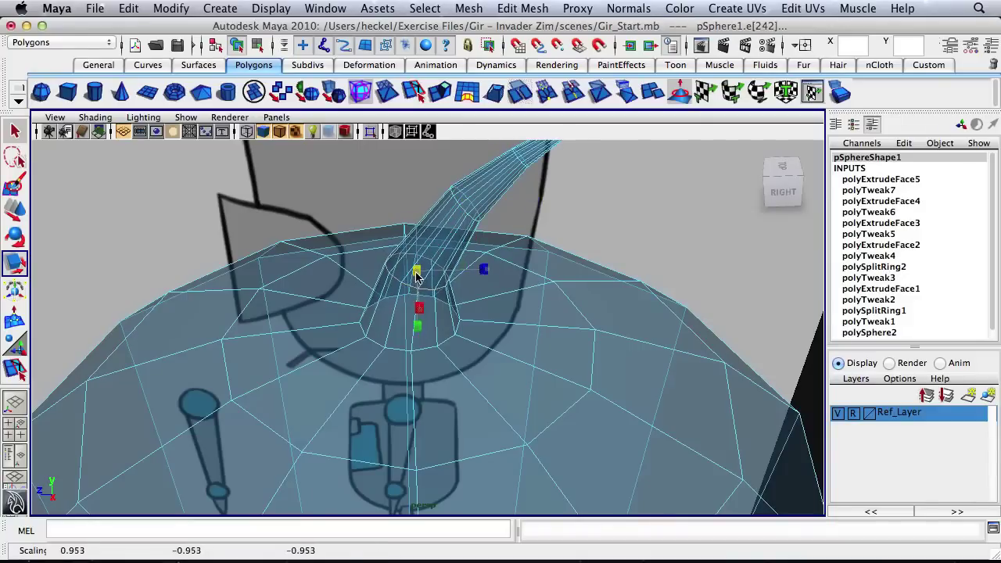
{"action": "left_click_drag", "start_coordinate": [462, 279], "coordinate": [486, 258], "text": "alt"}
{"action": "right_click_drag", "start_coordinate": [486, 258], "coordinate": [350, 254], "text": "alt"}
{"action": "left_click_drag", "start_coordinate": [350, 254], "coordinate": [509, 233], "text": "alt"}
{"action": "middle_click_drag", "start_coordinate": [508, 233], "coordinate": [507, 199], "text": "alt"}
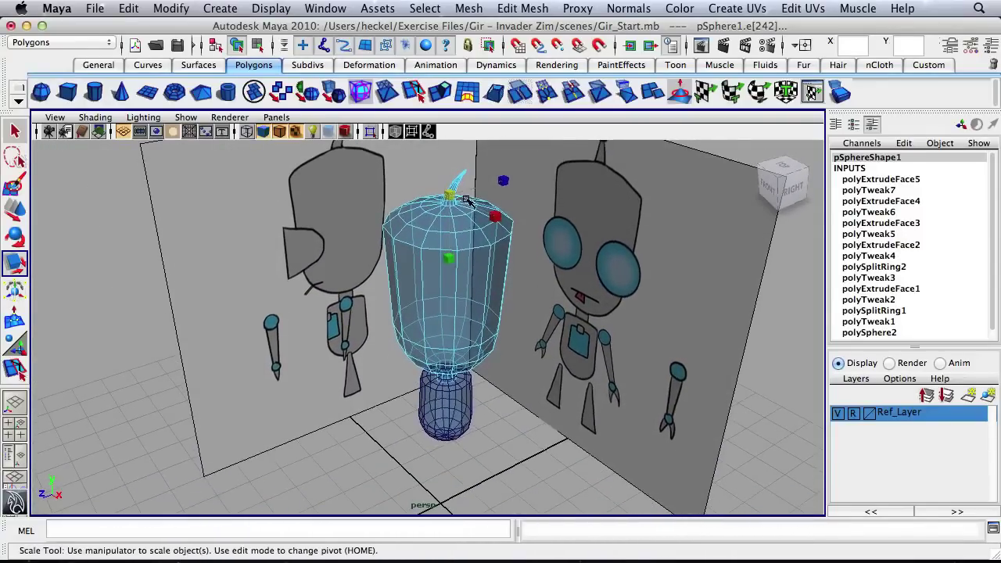
{"action": "right_click_drag", "start_coordinate": [459, 237], "coordinate": [494, 221]}
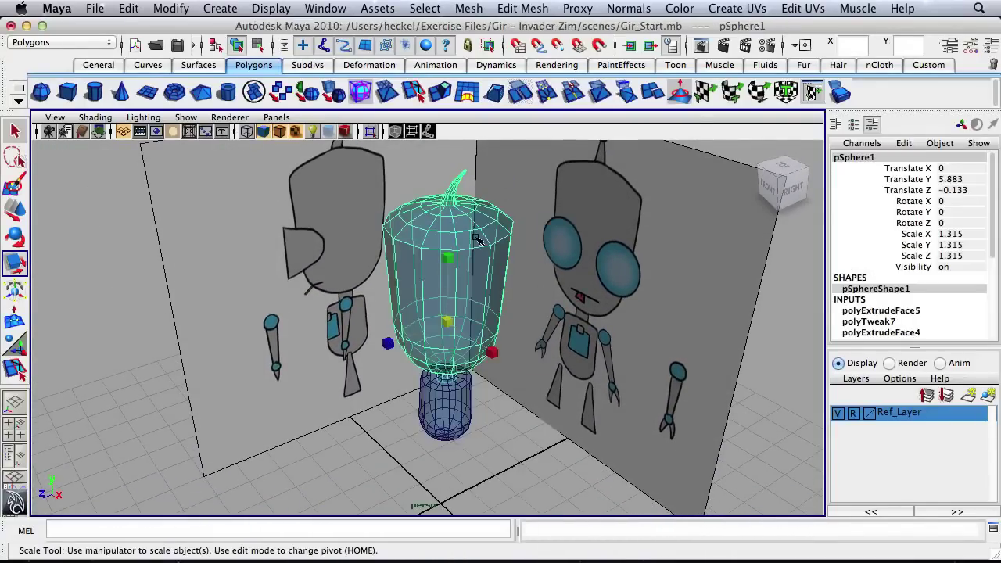
{"action": "right_click_drag", "start_coordinate": [548, 313], "coordinate": [498, 319], "text": "alt"}
{"action": "middle_click_drag", "start_coordinate": [513, 342], "coordinate": [517, 324], "text": "alt"}
{"action": "left_click", "coordinate": [512, 382]}
{"action": "left_click_drag", "start_coordinate": [501, 400], "coordinate": [469, 185], "text": "alt"}
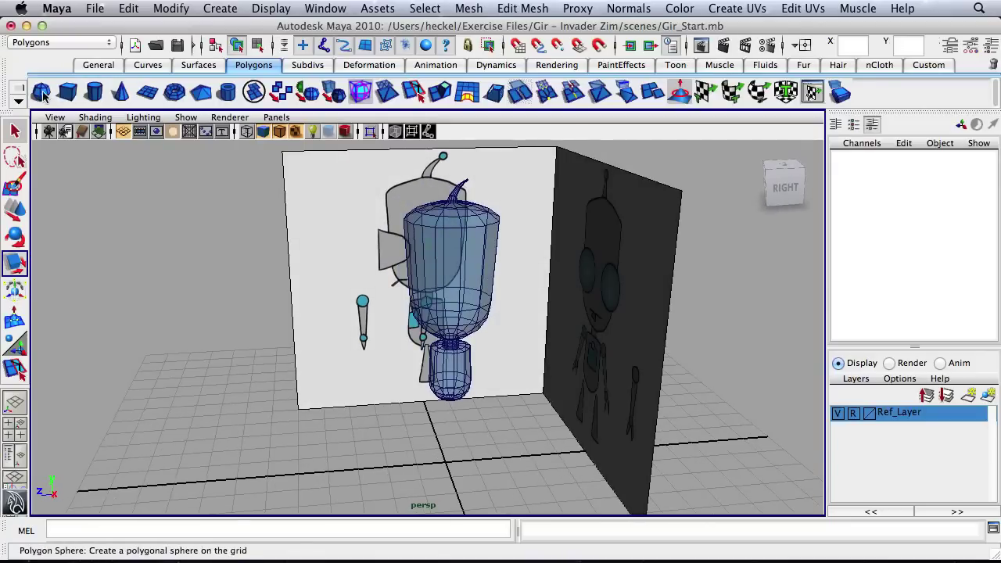
Step: Create a polygon sphere with 12 axis subdivisions and 8 height subdivisions
{"action": "left_click", "coordinate": [41, 93]}
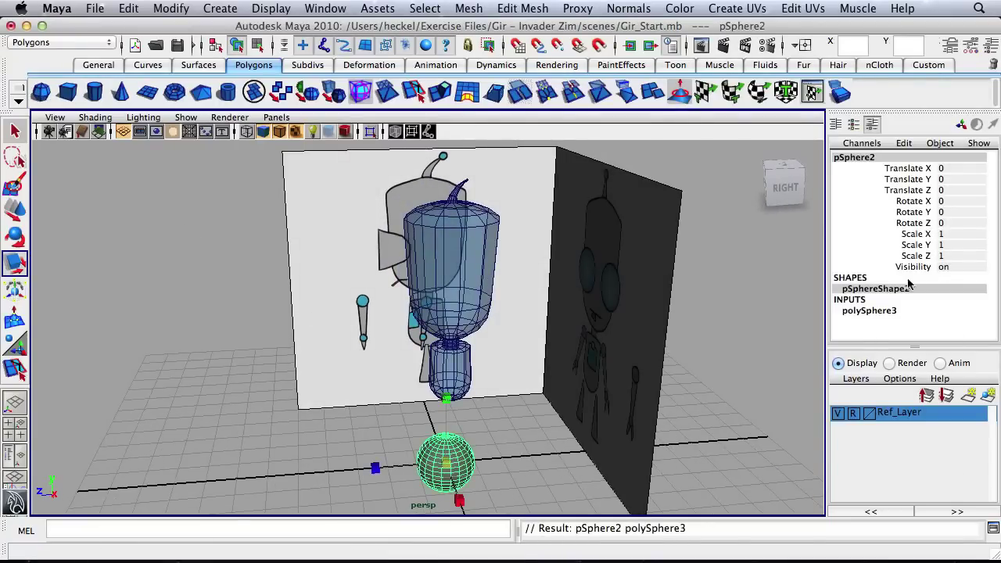
{"action": "left_click", "coordinate": [872, 312]}
{"action": "scroll", "coordinate": [997, 240], "scroll_direction": "down", "scroll_amount": 2}
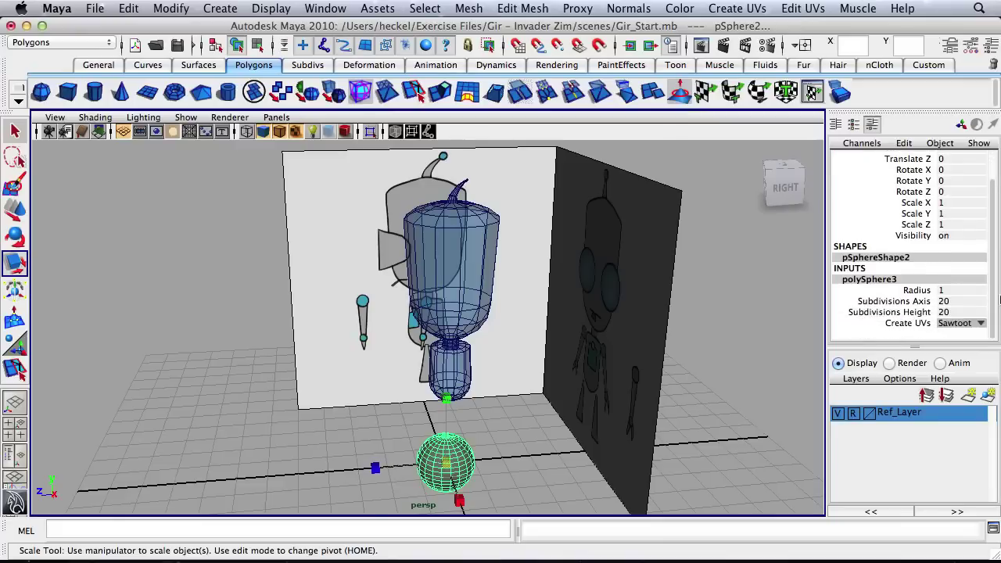
{"action": "double_click", "coordinate": [962, 302]}
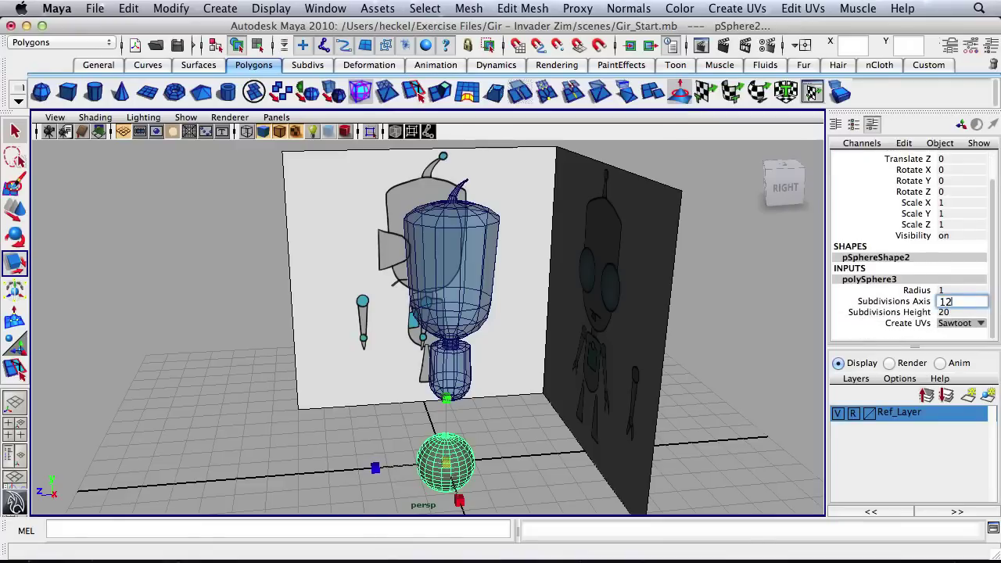
{"action": "key", "text": "Return"}
{"action": "double_click", "coordinate": [954, 313]}
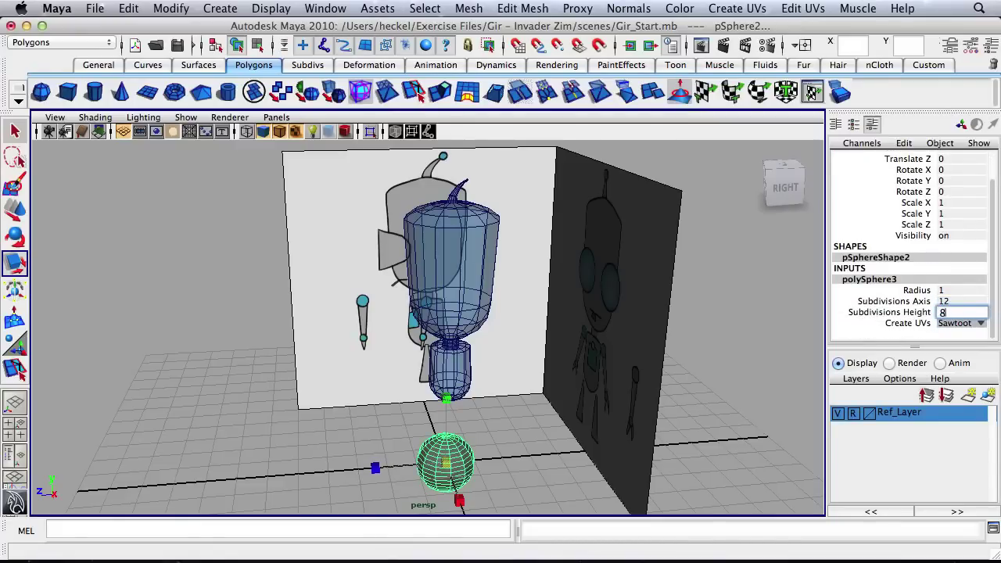
{"action": "key", "text": "Return"}
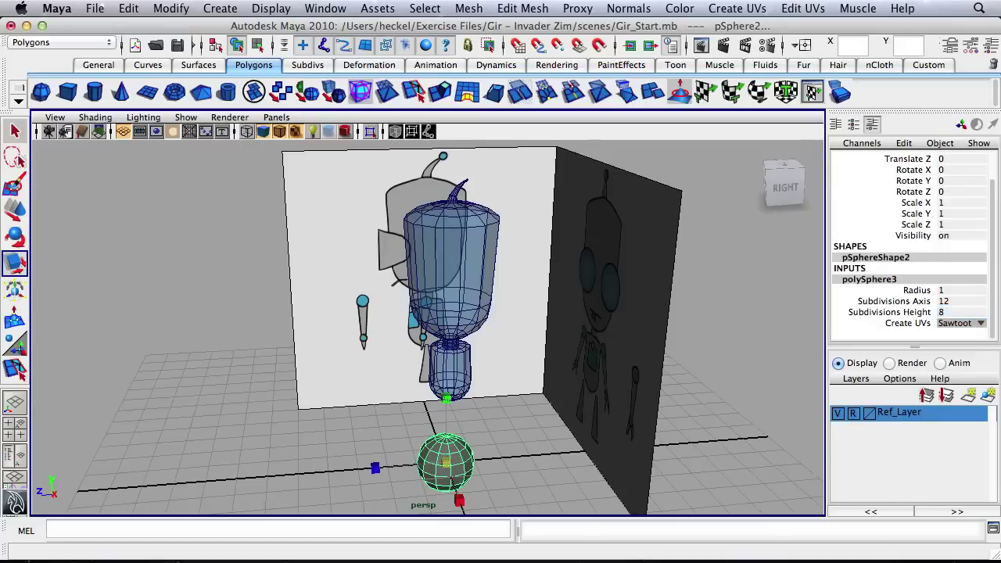
Step: Scale the new sphere down to 0.364 and move it up and over to the antenna's tip
{"action": "left_click_drag", "start_coordinate": [446, 460], "coordinate": [419, 468]}
{"action": "key", "text": "w"}
{"action": "left_click_drag", "start_coordinate": [447, 430], "coordinate": [487, 149]}
{"action": "left_click_drag", "start_coordinate": [397, 176], "coordinate": [426, 177]}
Step: Scale the sphere uniformly to 0.142 in the side view to match the reference antenna ball
{"action": "key", "text": "space"}
{"action": "key", "text": "space"}
{"action": "middle_click_drag", "start_coordinate": [529, 232], "coordinate": [453, 357], "text": "alt"}
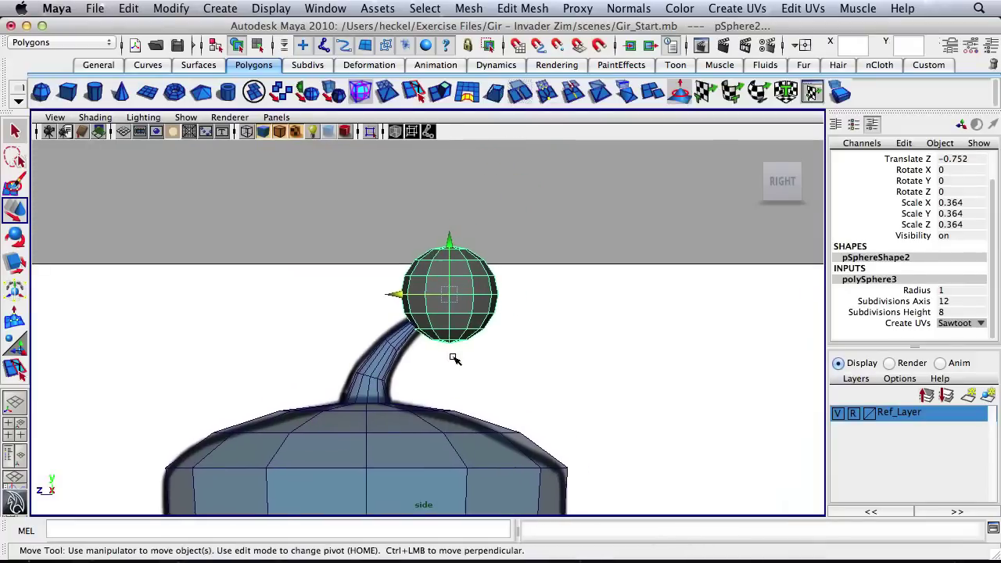
{"action": "left_click_drag", "start_coordinate": [440, 290], "coordinate": [418, 300]}
{"action": "key", "text": "r"}
Step: Rotate the sphere about -53 degrees in X to align with the antenna's tip and place it over the reference ball
{"action": "key", "text": "e"}
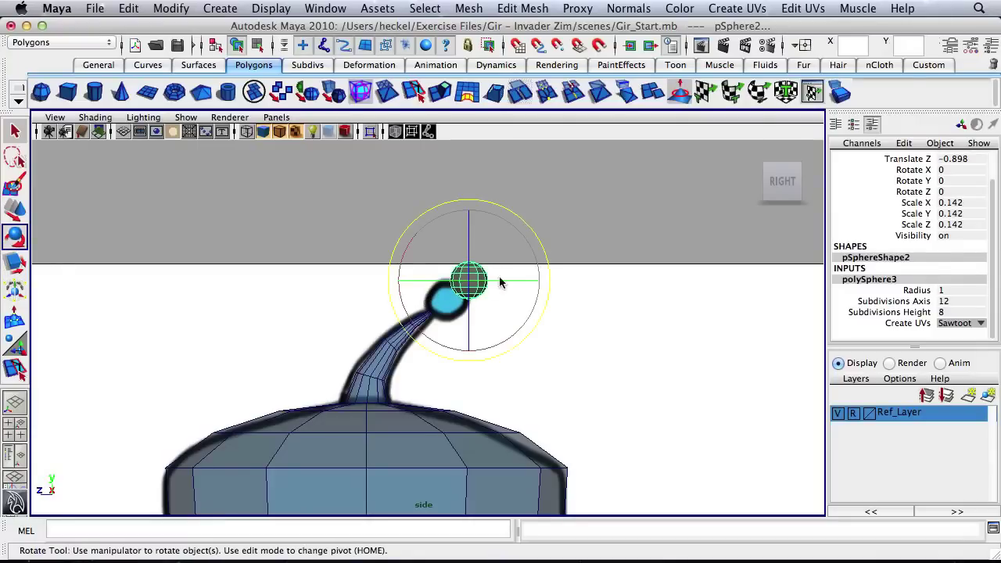
{"action": "left_click_drag", "start_coordinate": [509, 334], "coordinate": [452, 350]}
{"action": "key", "text": "w"}
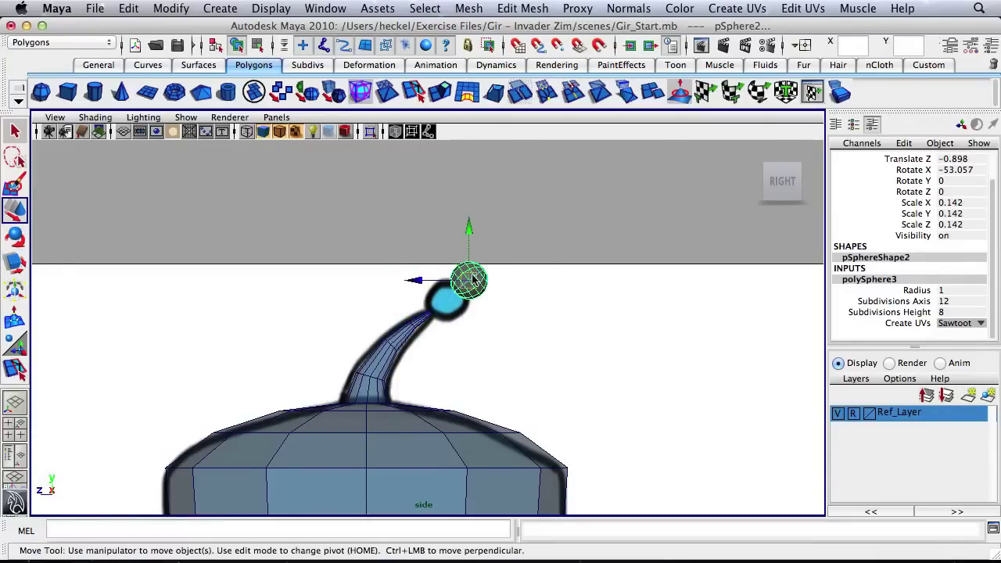
{"action": "left_click_drag", "start_coordinate": [473, 280], "coordinate": [456, 299]}
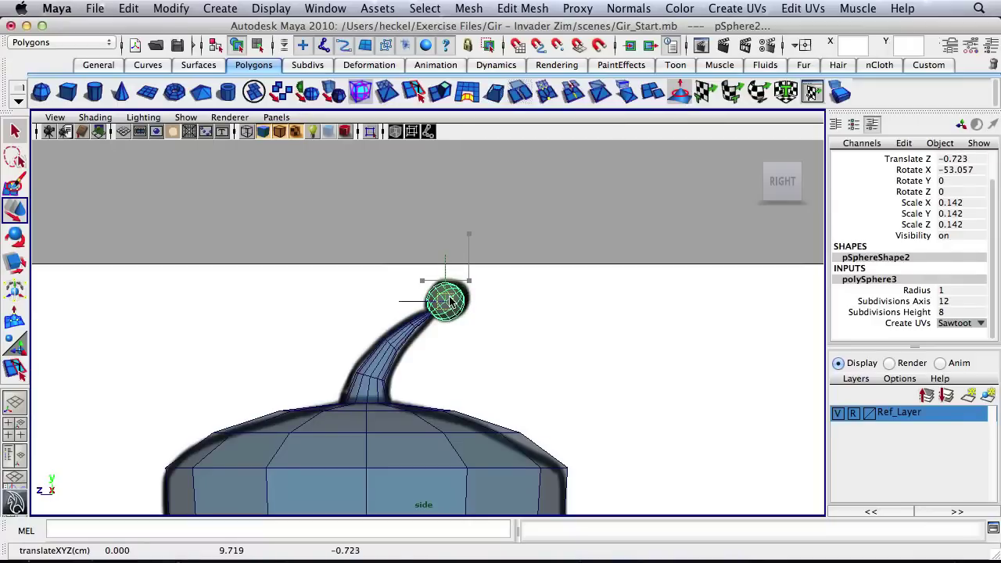
{"action": "scroll", "coordinate": [789, 323], "scroll_direction": "up", "scroll_amount": 5}
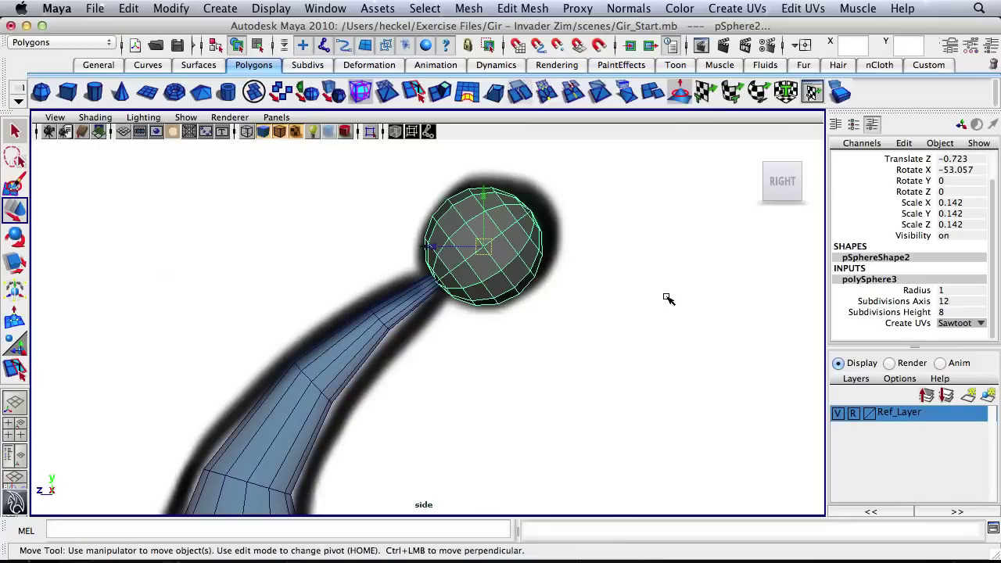
Step: Nudge the antenna ball slightly to centre it over the reference ball and deselect it
{"action": "left_click_drag", "start_coordinate": [484, 252], "coordinate": [483, 248]}
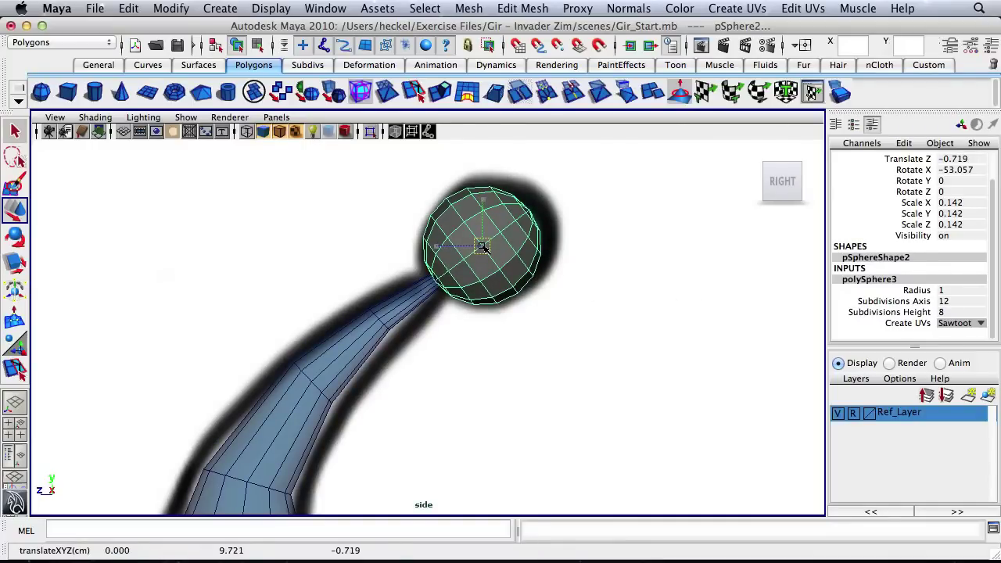
{"action": "left_click", "coordinate": [603, 259]}
Step: Examine the head, antenna and torso in the side and perspective views, and frame the whole character in all reference views
{"action": "right_click_drag", "start_coordinate": [603, 259], "coordinate": [448, 279], "text": "alt"}
{"action": "middle_click_drag", "start_coordinate": [449, 279], "coordinate": [500, 166], "text": "alt"}
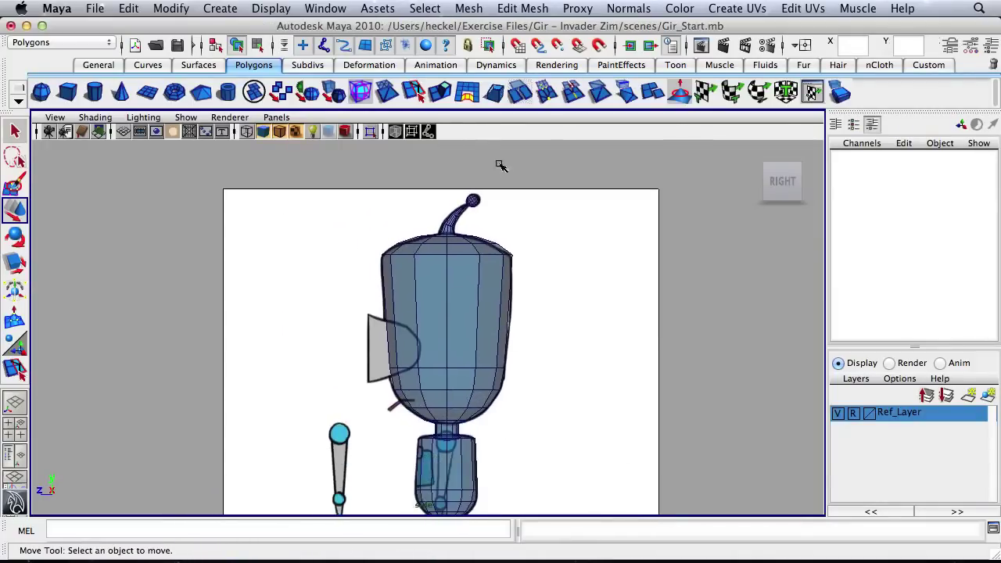
{"action": "left_click_drag", "start_coordinate": [501, 166], "coordinate": [592, 270], "text": "alt"}
{"action": "right_click_drag", "start_coordinate": [592, 270], "coordinate": [632, 261], "text": "alt"}
{"action": "left_click_drag", "start_coordinate": [633, 261], "coordinate": [391, 359], "text": "alt"}
{"action": "key", "text": "space"}
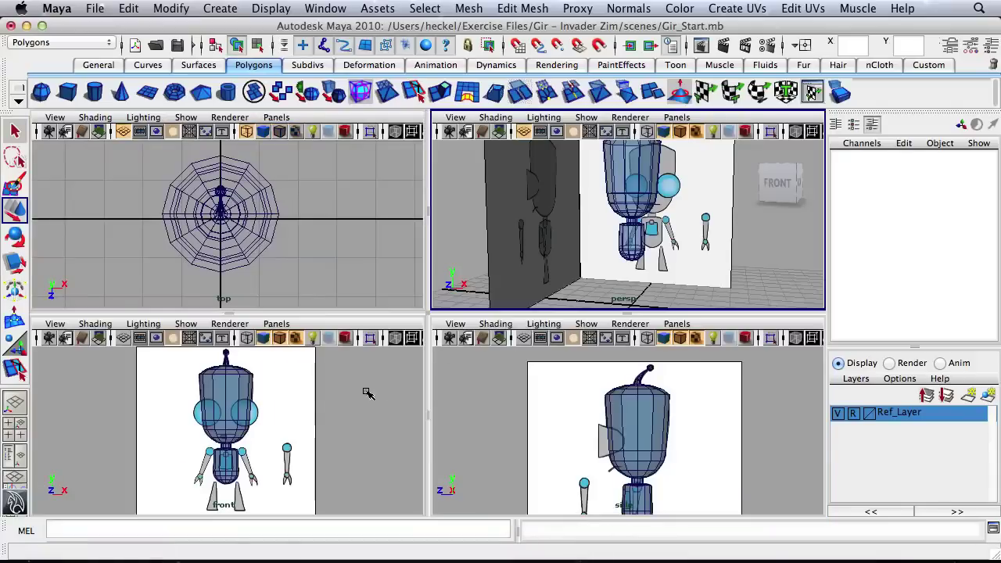
{"action": "right_click_drag", "start_coordinate": [294, 399], "coordinate": [274, 403], "text": "alt"}
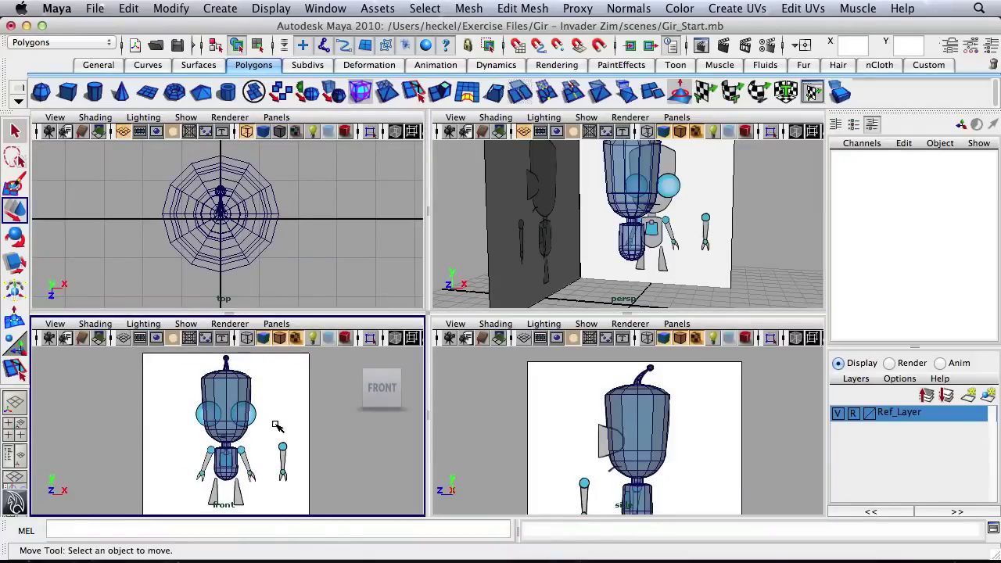
{"action": "middle_click_drag", "start_coordinate": [255, 424], "coordinate": [253, 414], "text": "alt"}
{"action": "middle_click_drag", "start_coordinate": [722, 466], "coordinate": [711, 406], "text": "alt"}
{"action": "right_click_drag", "start_coordinate": [711, 406], "coordinate": [656, 399], "text": "alt"}
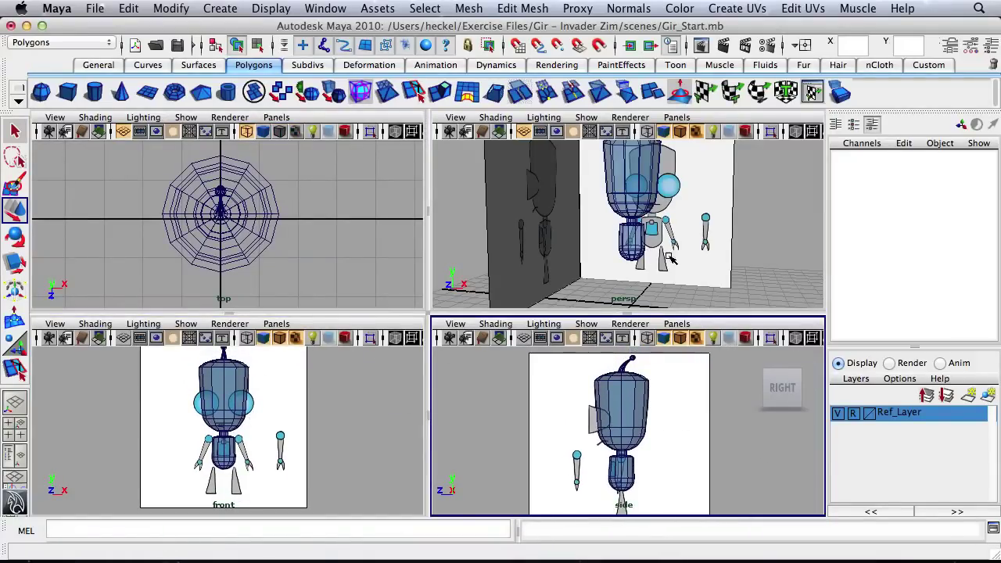
{"action": "left_click_drag", "start_coordinate": [670, 260], "coordinate": [600, 200], "text": "alt"}
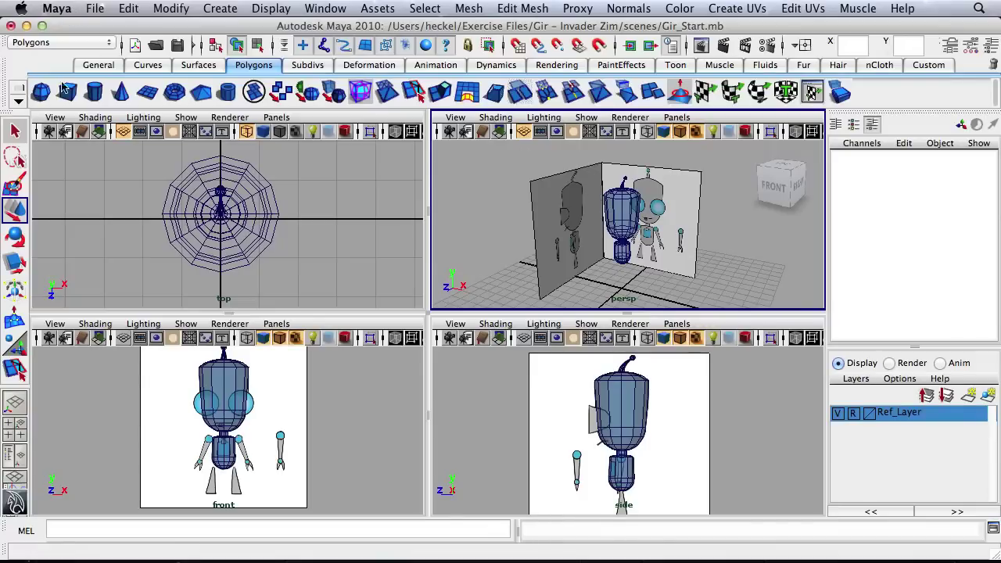
Step: Create a polygon cylinder for the leg and show it in the full-size front view beneath the reference legs
{"action": "left_click", "coordinate": [93, 94]}
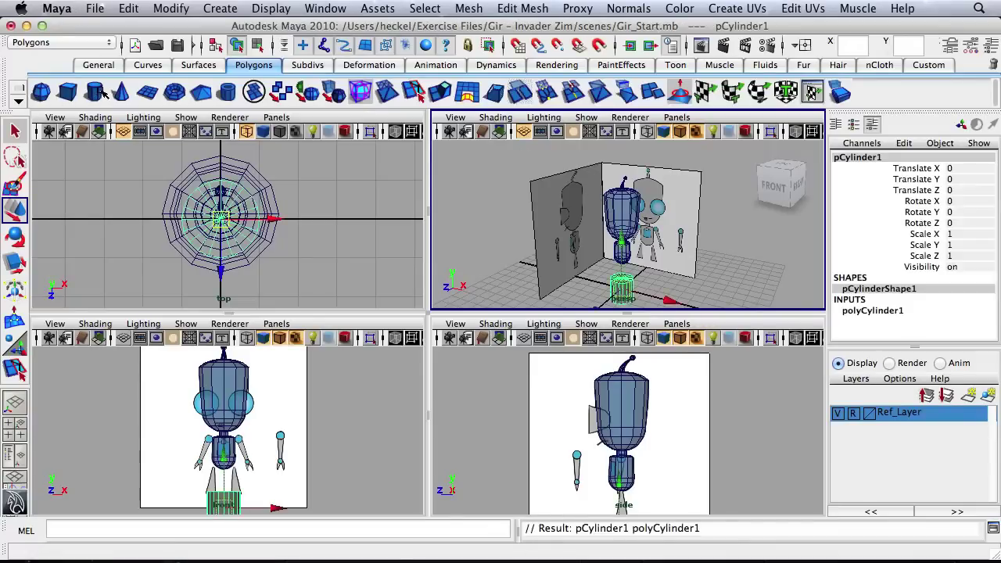
{"action": "middle_click_drag", "start_coordinate": [311, 455], "coordinate": [336, 401], "text": "alt"}
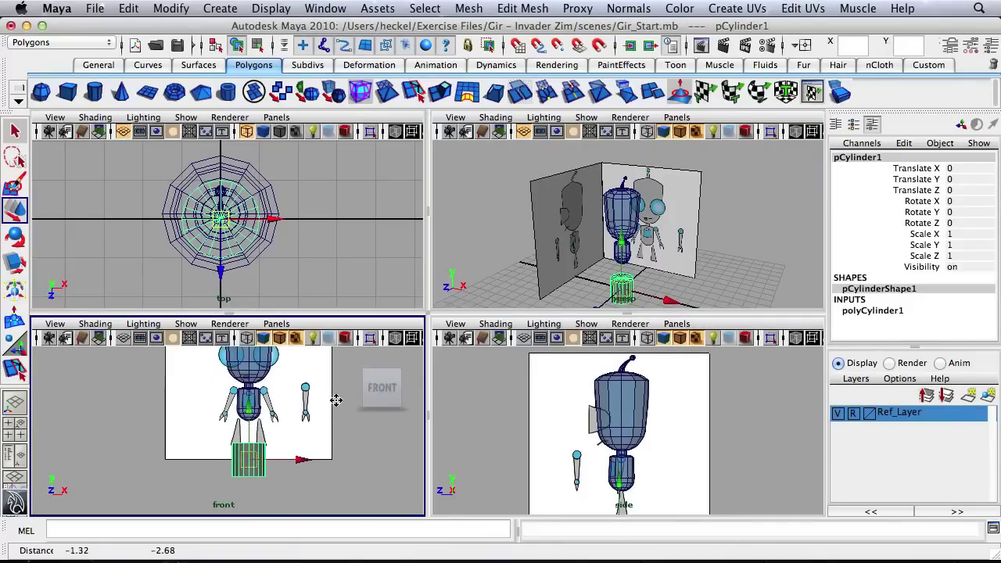
{"action": "key", "text": "space"}
{"action": "middle_click_drag", "start_coordinate": [520, 260], "coordinate": [449, 269], "text": "alt"}
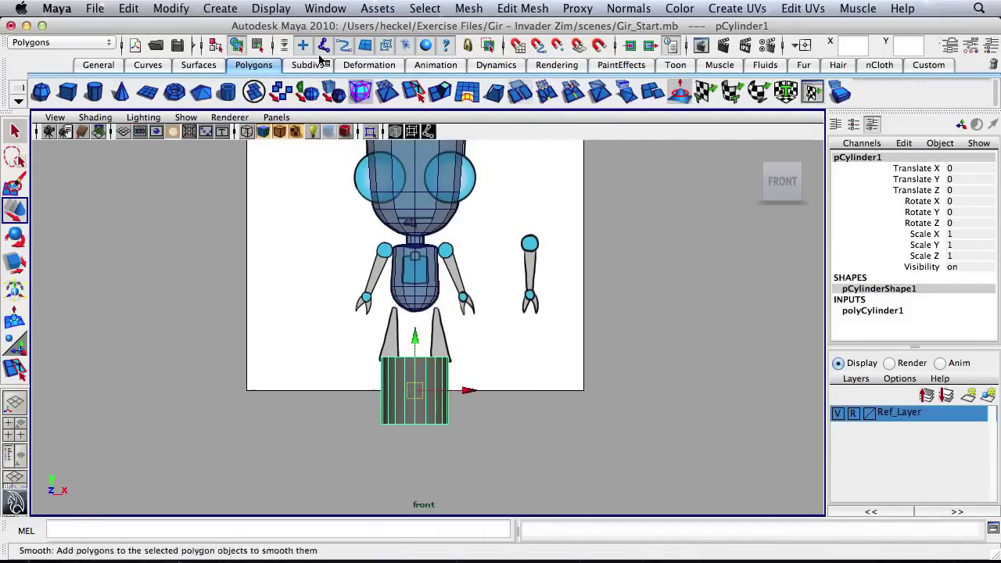
Step: Assign the transparent_mat material to the cylinder from the Hypershade and put the Hypershade away
{"action": "left_click", "coordinate": [927, 542]}
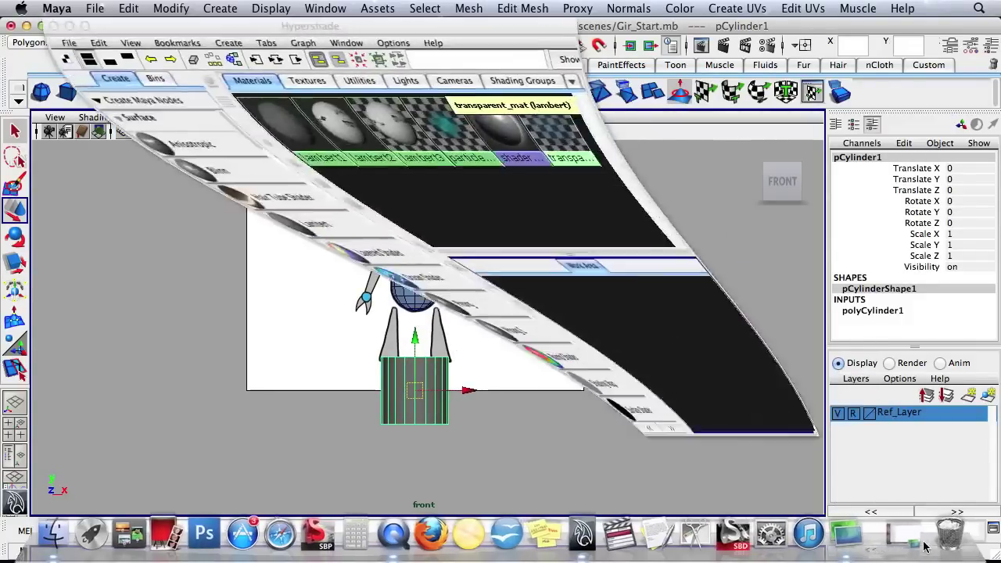
{"action": "left_click_drag", "start_coordinate": [345, 39], "coordinate": [810, 38]}
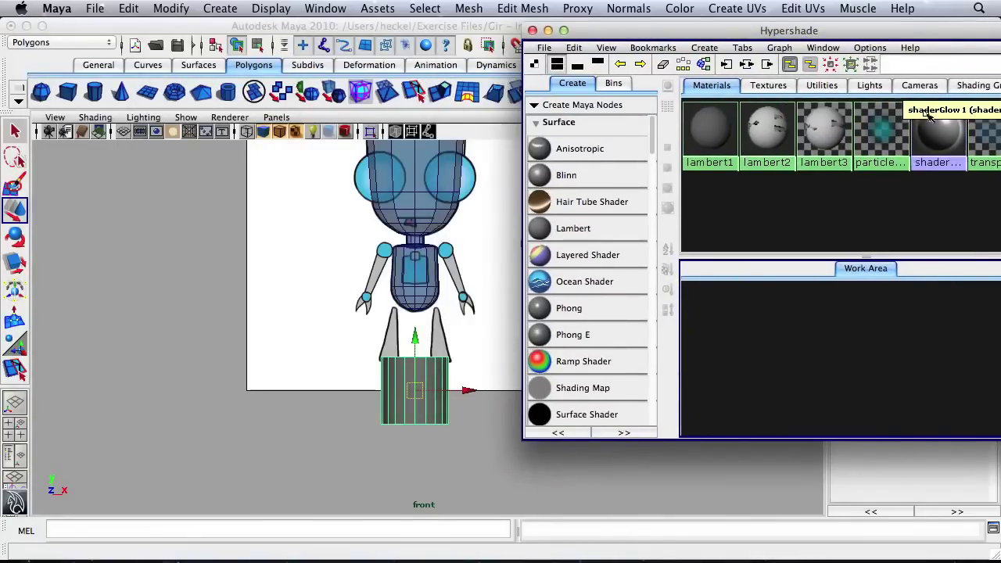
{"action": "left_click_drag", "start_coordinate": [945, 30], "coordinate": [891, 25]}
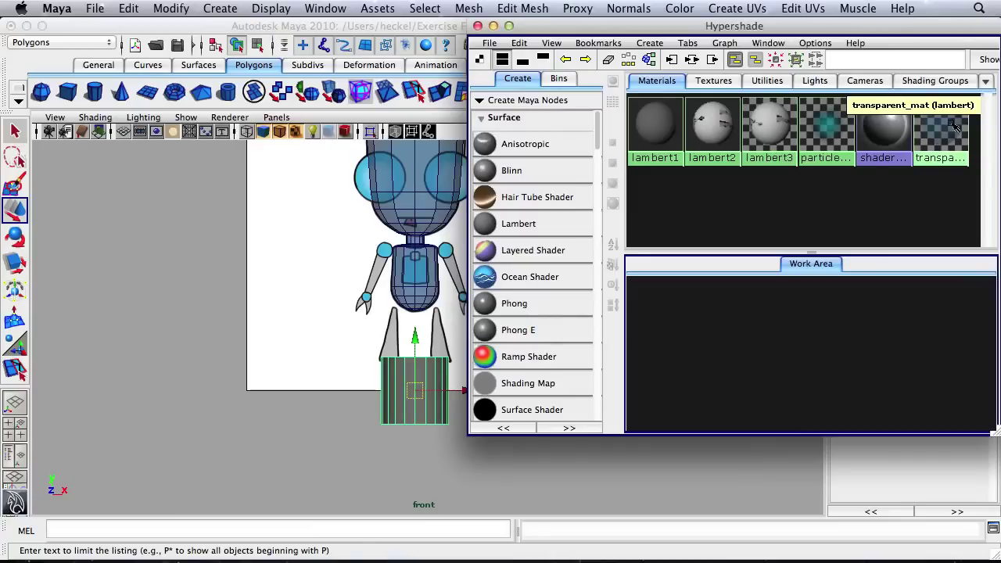
{"action": "middle_click_drag", "start_coordinate": [952, 127], "coordinate": [948, 127]}
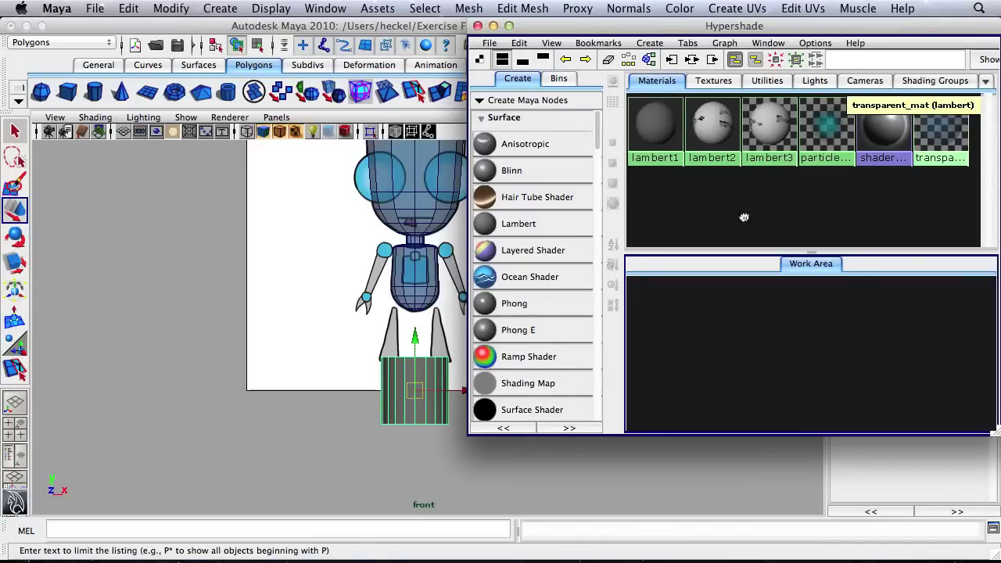
{"action": "middle_click_drag", "start_coordinate": [743, 218], "coordinate": [426, 374]}
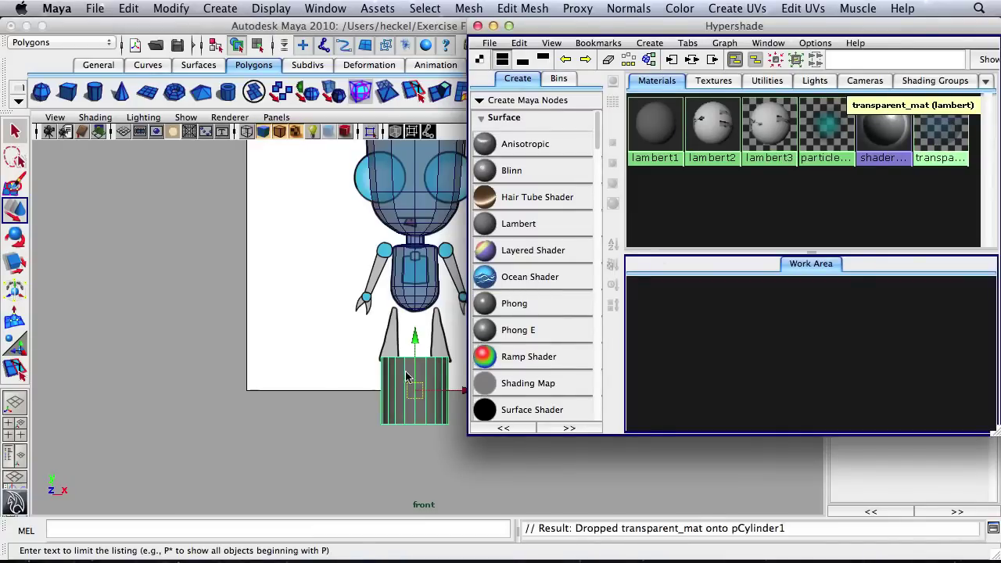
{"action": "left_click", "coordinate": [492, 27]}
Step: Set the cylinder's axis subdivisions to 12
{"action": "scroll", "coordinate": [391, 341], "scroll_direction": "up", "scroll_amount": 5}
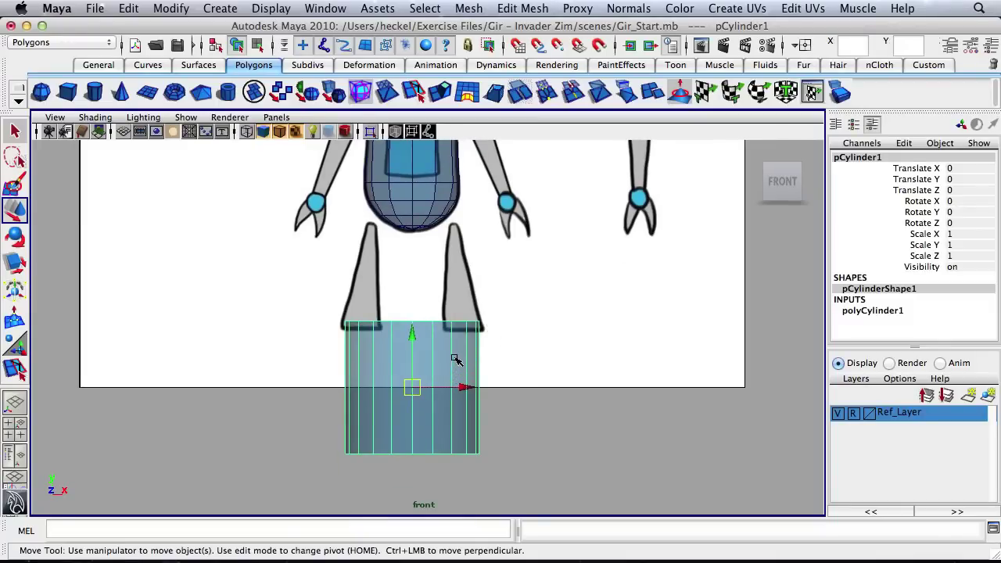
{"action": "scroll", "coordinate": [537, 352], "scroll_direction": "down", "scroll_amount": 2}
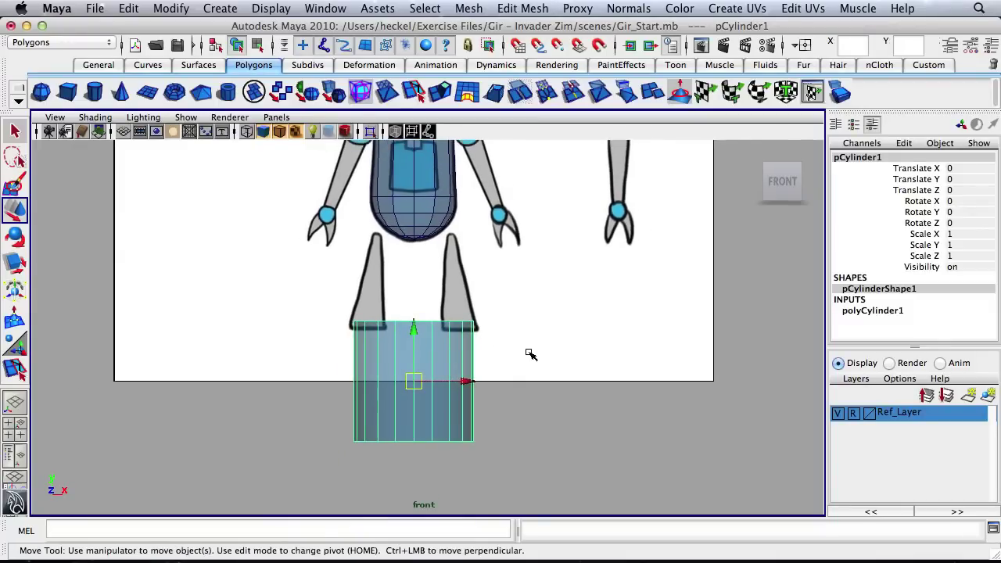
{"action": "left_click", "coordinate": [886, 312]}
{"action": "left_click_drag", "start_coordinate": [991, 213], "coordinate": [985, 276]}
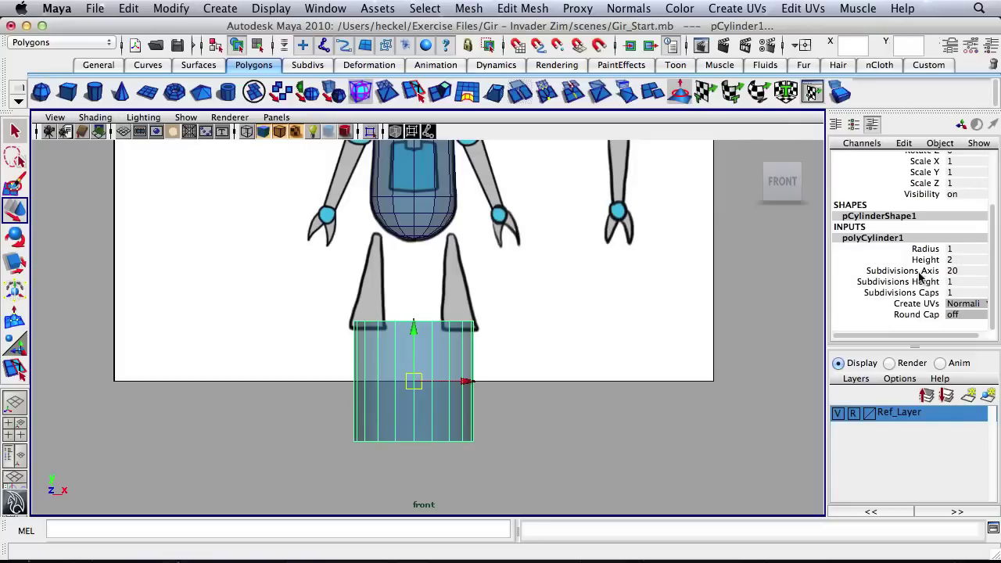
{"action": "left_click", "coordinate": [973, 273]}
{"action": "type", "text": "12"}
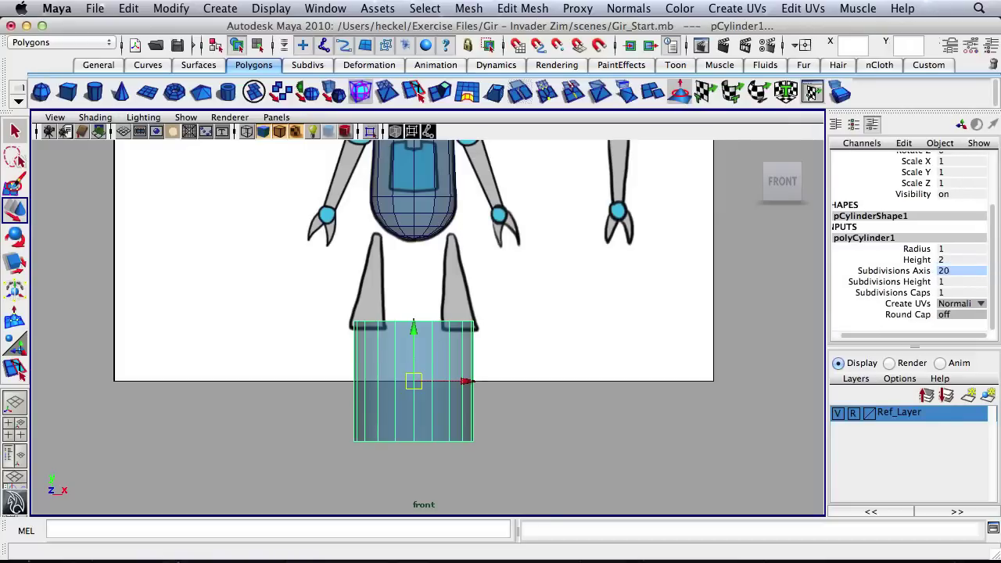
{"action": "key", "text": "Return"}
Step: Scale the cylinder uniformly to 0.248 and move it over the base of the left reference leg in the front view
{"action": "key", "text": "r"}
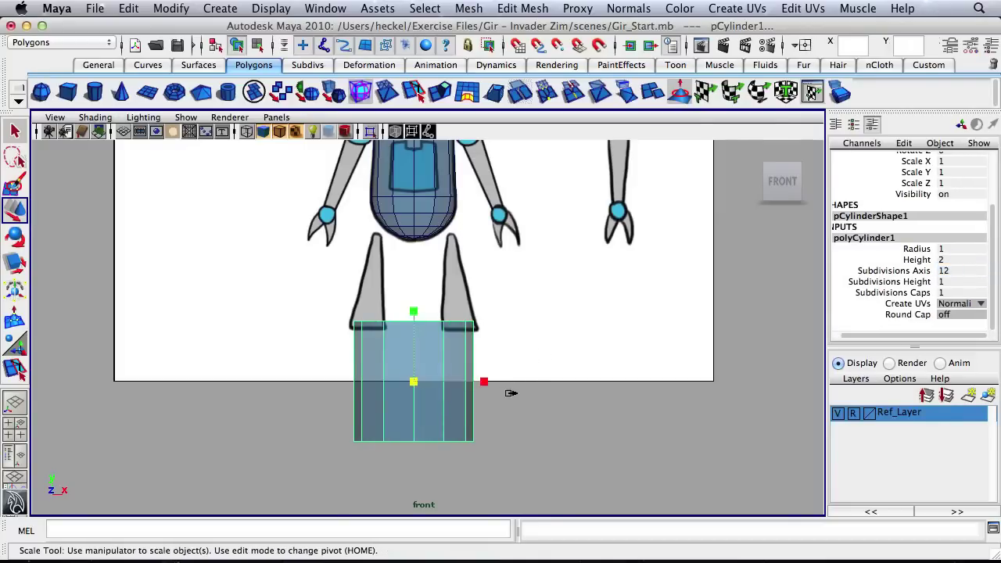
{"action": "left_click_drag", "start_coordinate": [412, 381], "coordinate": [344, 399]}
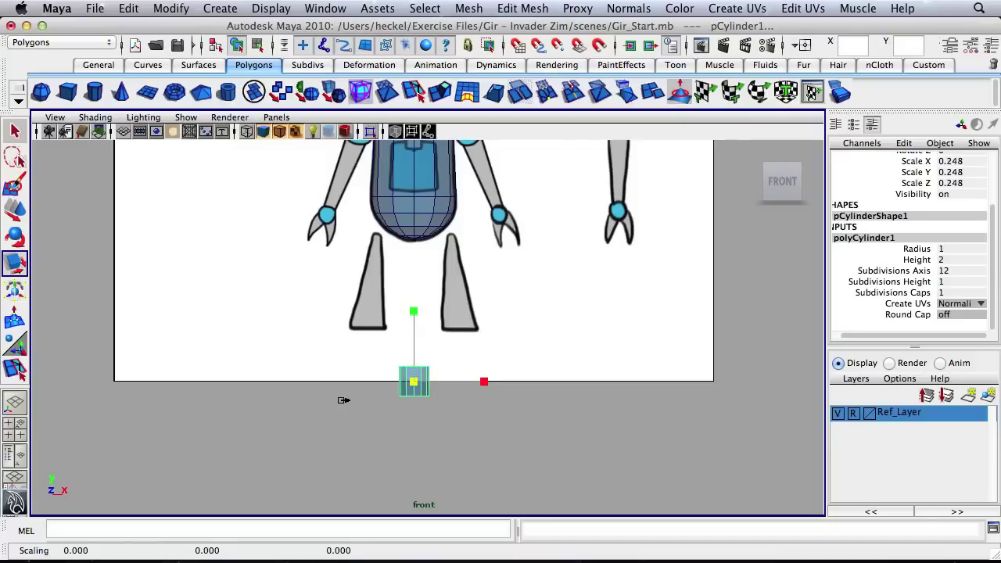
{"action": "key", "text": "w"}
{"action": "left_click_drag", "start_coordinate": [407, 383], "coordinate": [365, 314]}
{"action": "right_click_drag", "start_coordinate": [369, 315], "coordinate": [630, 299], "text": "alt"}
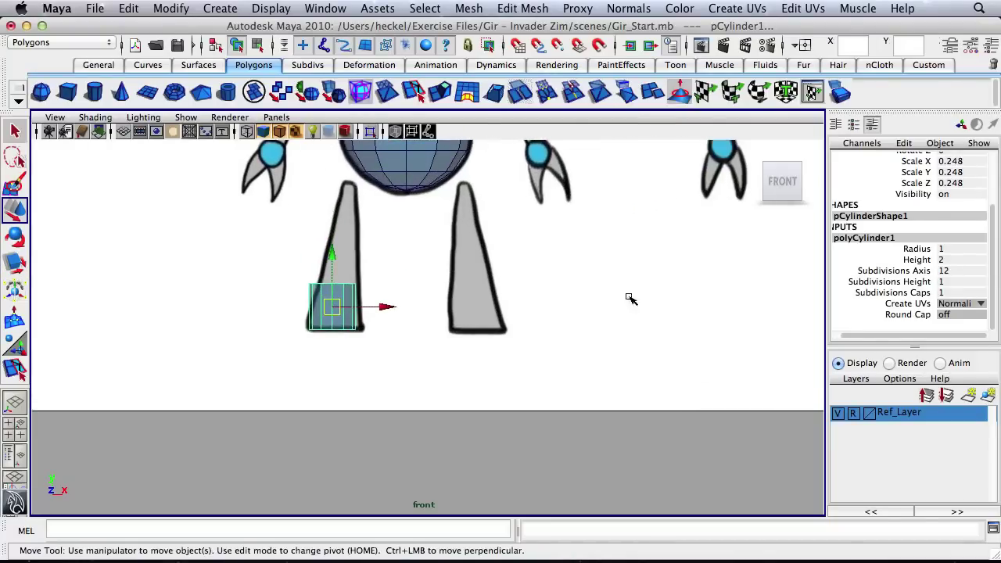
Step: Refine the cylinder's position at the foot of the reference leg and scale it uniformly to 0.288 to match the leg's base width
{"action": "middle_click_drag", "start_coordinate": [508, 291], "coordinate": [649, 339], "text": "alt"}
{"action": "right_click_drag", "start_coordinate": [469, 328], "coordinate": [689, 323], "text": "alt"}
{"action": "middle_click_drag", "start_coordinate": [534, 345], "coordinate": [459, 379], "text": "alt"}
{"action": "left_click_drag", "start_coordinate": [461, 381], "coordinate": [418, 334]}
{"action": "key", "text": "r"}
{"action": "left_click", "coordinate": [417, 379]}
{"action": "key", "text": "w"}
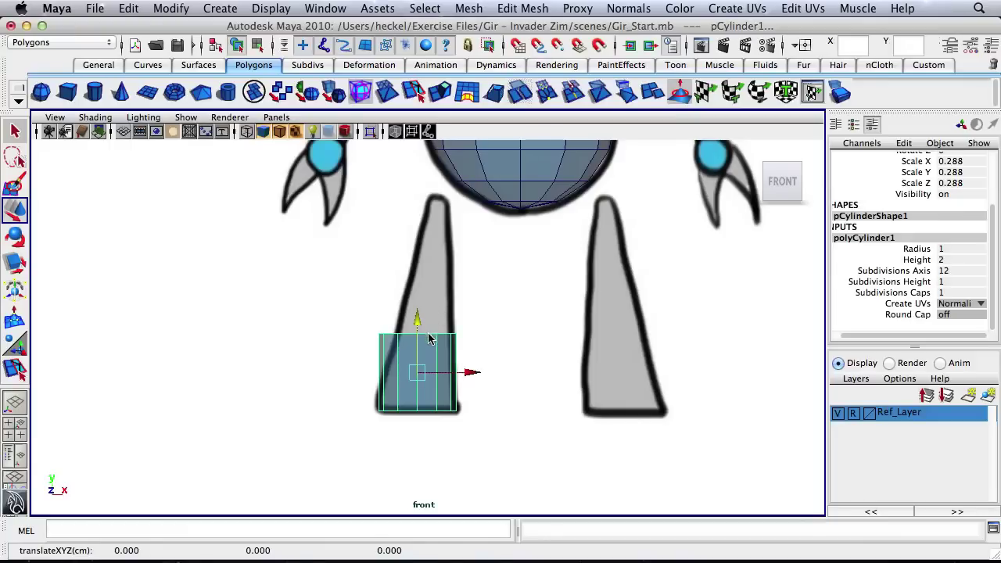
Step: Select the cylinder's top vertices and raise them to the top of the reference leg
{"action": "right_click_drag", "start_coordinate": [429, 338], "coordinate": [368, 313]}
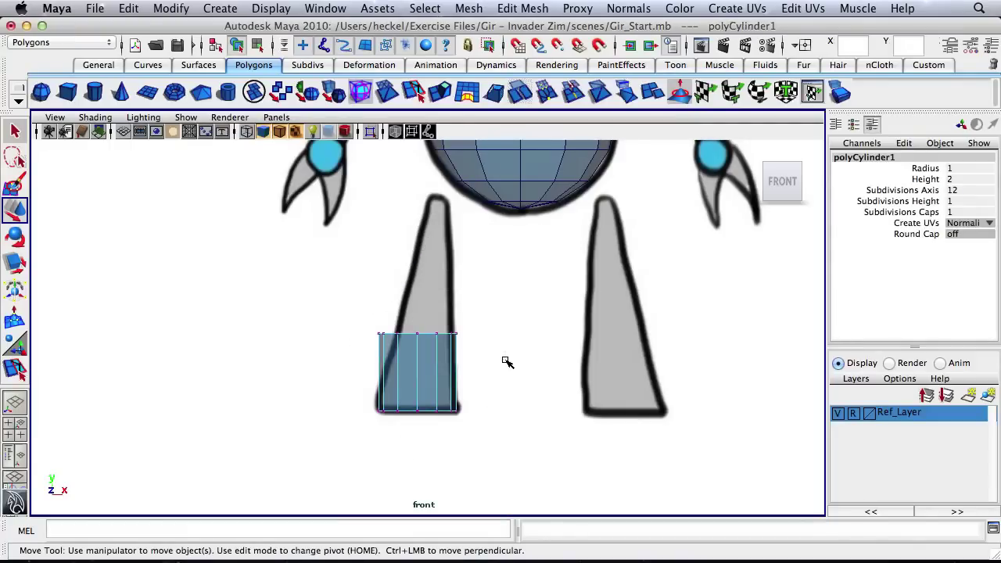
{"action": "left_click_drag", "start_coordinate": [367, 313], "coordinate": [507, 361]}
{"action": "left_click_drag", "start_coordinate": [420, 295], "coordinate": [439, 155]}
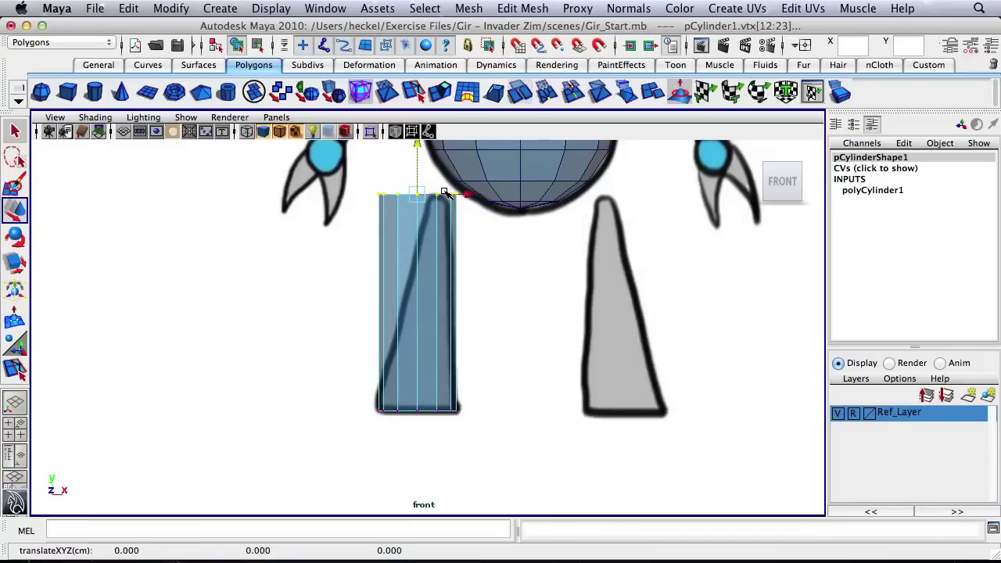
Step: Scale the top vertices inward and shift them along X so the cylinder tapers to the reference leg's outline
{"action": "key", "text": "r"}
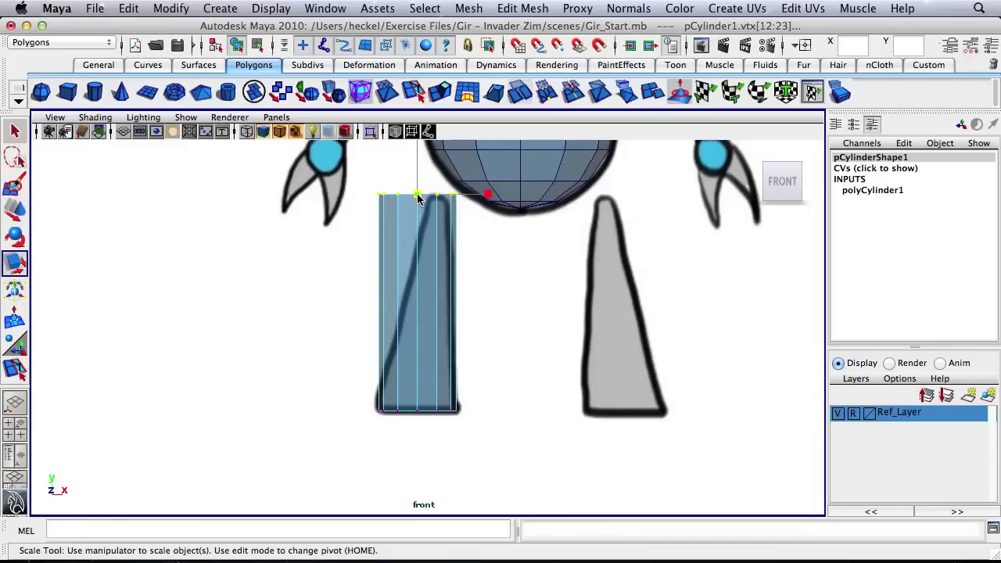
{"action": "left_click_drag", "start_coordinate": [420, 195], "coordinate": [382, 209]}
{"action": "key", "text": "w"}
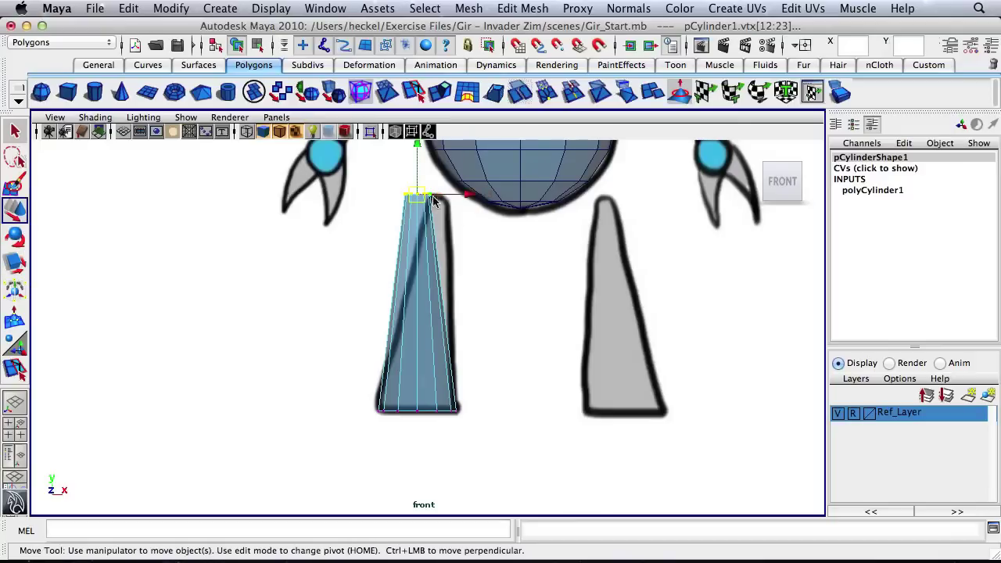
{"action": "left_click", "coordinate": [469, 201]}
{"action": "key", "text": "z"}
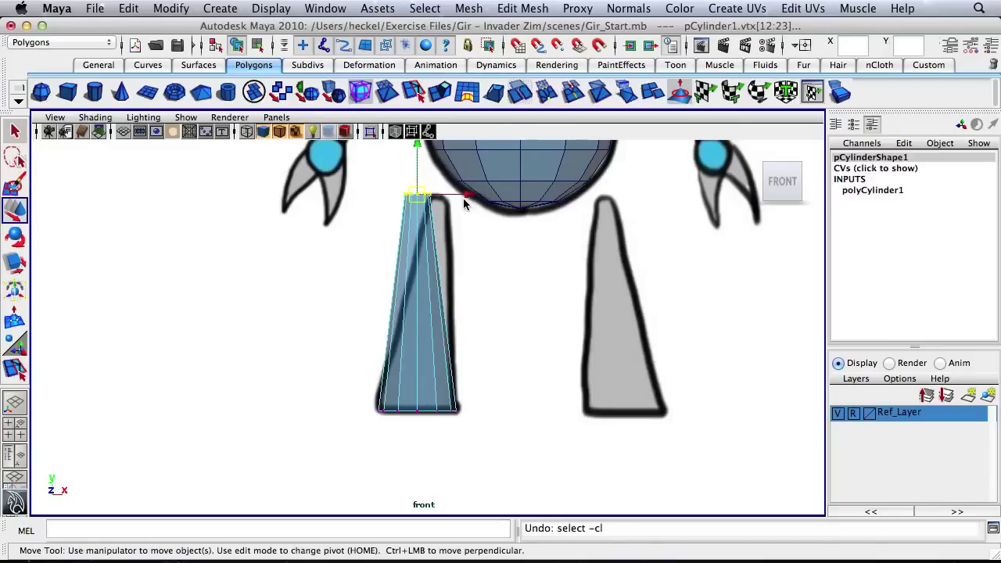
{"action": "left_click_drag", "start_coordinate": [462, 197], "coordinate": [480, 205]}
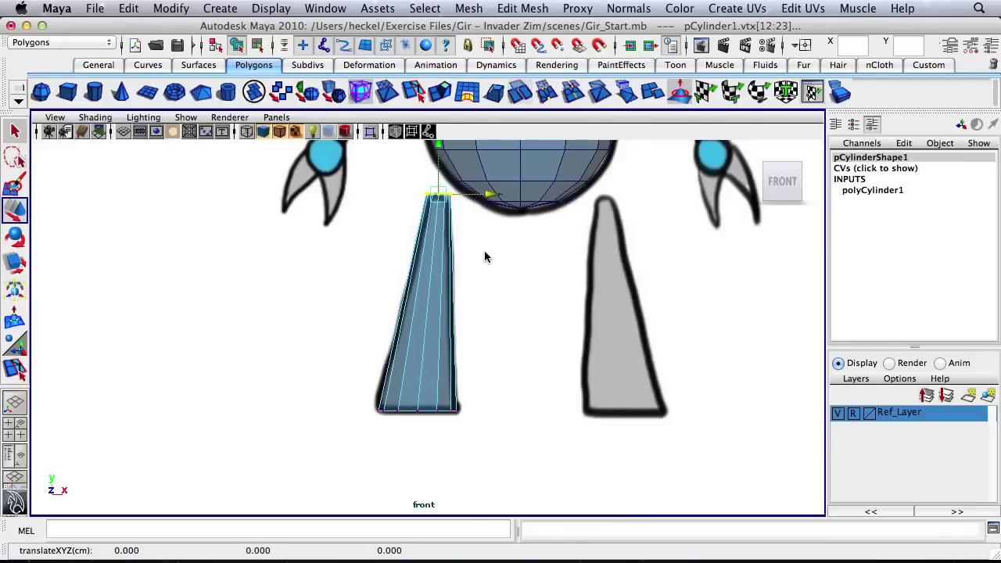
Step: Insert an edge loop around the leg cylinder just below its top rim in the perspective view
{"action": "key", "text": "space"}
{"action": "key", "text": "space"}
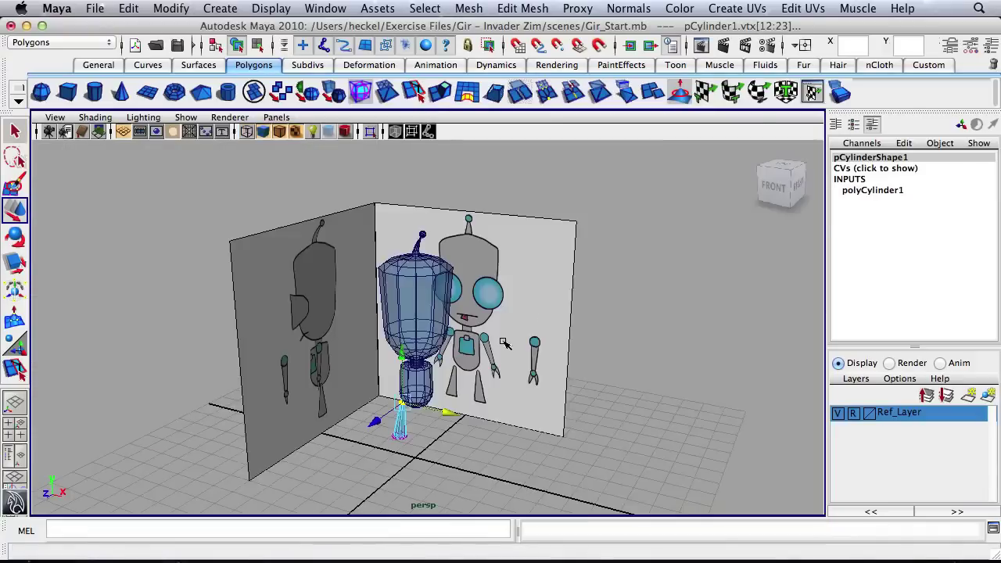
{"action": "left_click_drag", "start_coordinate": [506, 342], "coordinate": [537, 346], "text": "alt"}
{"action": "right_click_drag", "start_coordinate": [375, 361], "coordinate": [434, 368], "text": "alt"}
{"action": "key", "text": "f"}
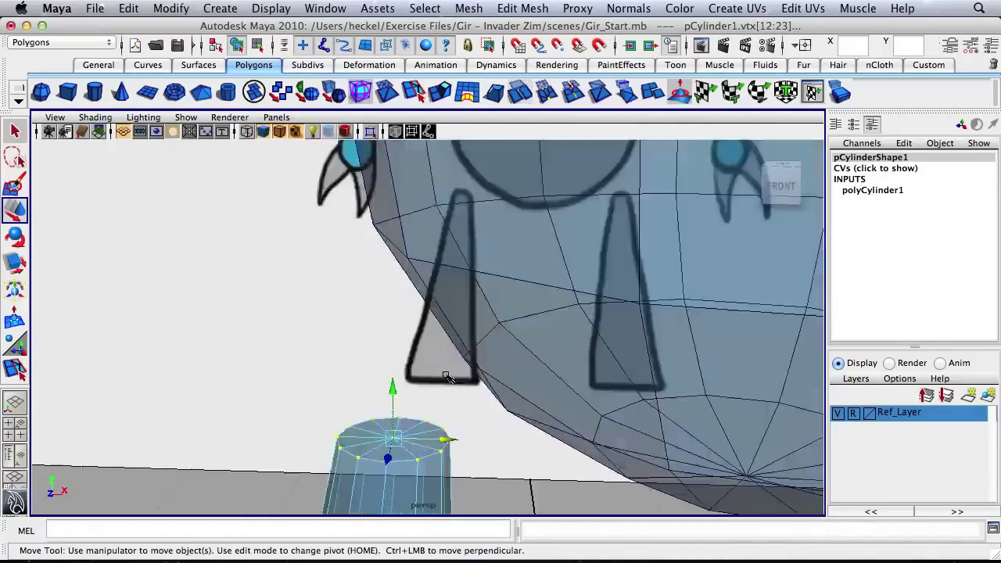
{"action": "middle_click_drag", "start_coordinate": [446, 376], "coordinate": [481, 266], "text": "alt"}
{"action": "right_click_drag", "start_coordinate": [480, 266], "coordinate": [341, 271], "text": "alt"}
{"action": "left_click_drag", "start_coordinate": [341, 271], "coordinate": [464, 314], "text": "alt"}
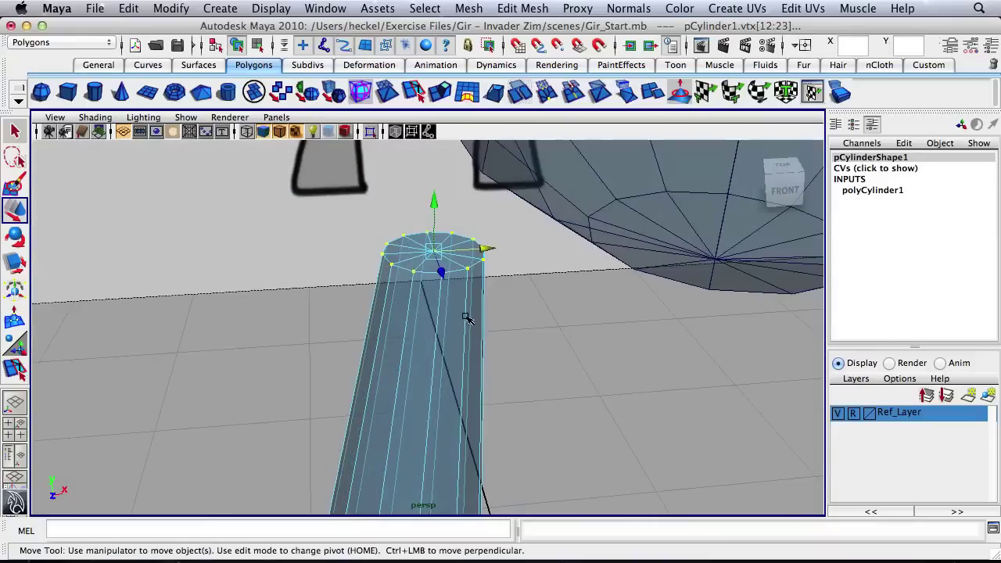
{"action": "left_click", "coordinate": [528, 10]}
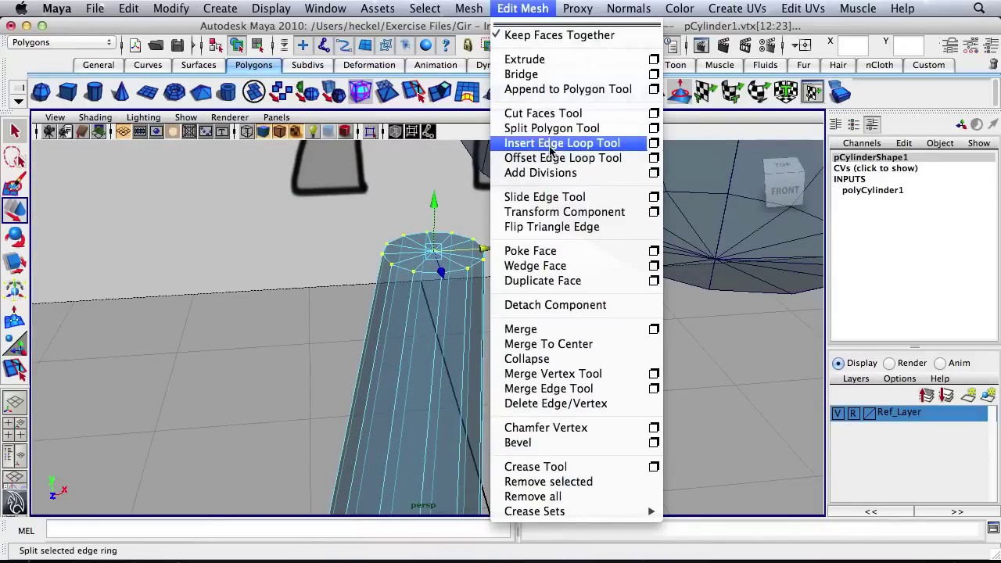
{"action": "left_click", "coordinate": [551, 149]}
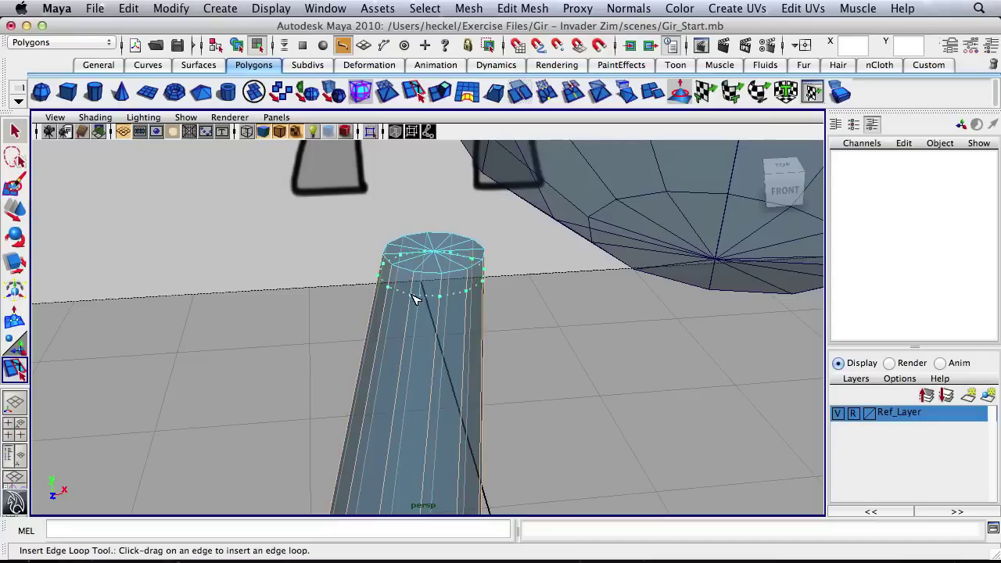
{"action": "mouse_move", "coordinate": [419, 286]}
{"action": "left_mouse_down"}
{"action": "mouse_move", "coordinate": [423, 271]}
{"action": "mouse_move", "coordinate": [423, 281]}
{"action": "left_mouse_up"}
Step: Select the edge loop around the leg cylinder's top rim, scale it inward and raise it slightly to form a bevel
{"action": "middle_click_drag", "start_coordinate": [507, 325], "coordinate": [516, 309], "text": "alt"}
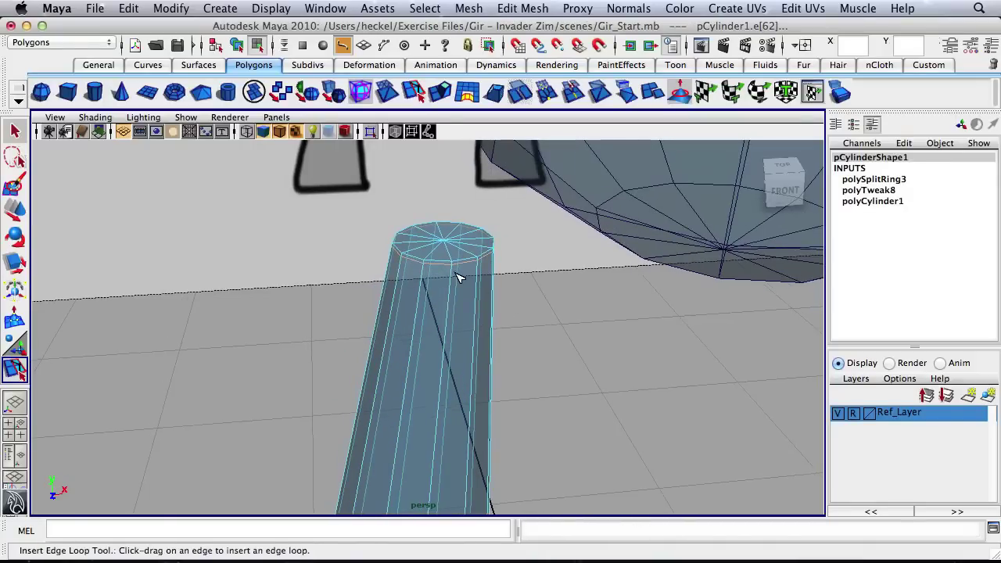
{"action": "key", "text": "q"}
{"action": "double_click", "coordinate": [414, 261]}
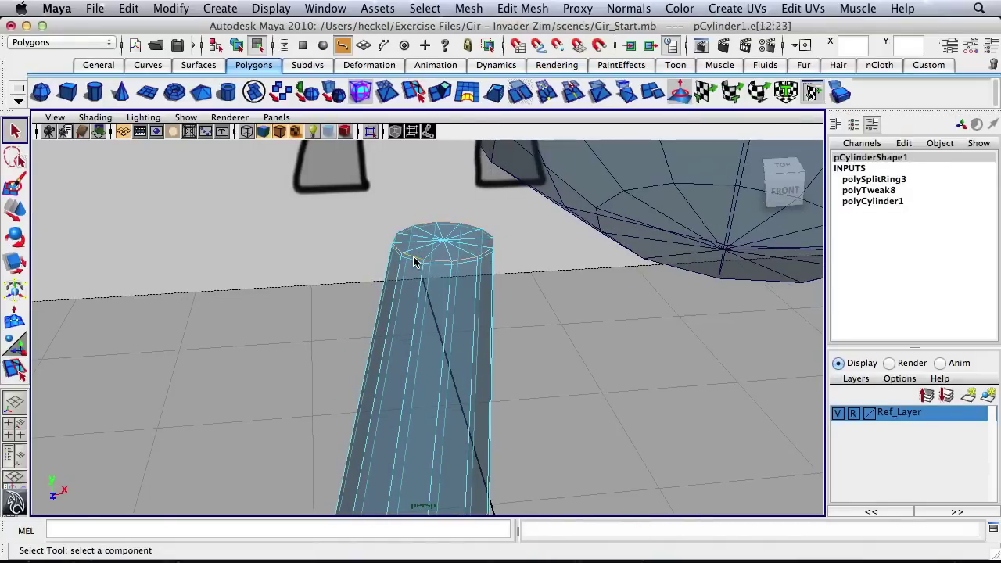
{"action": "left_click_drag", "start_coordinate": [415, 261], "coordinate": [453, 263], "text": "alt"}
{"action": "key", "text": "r"}
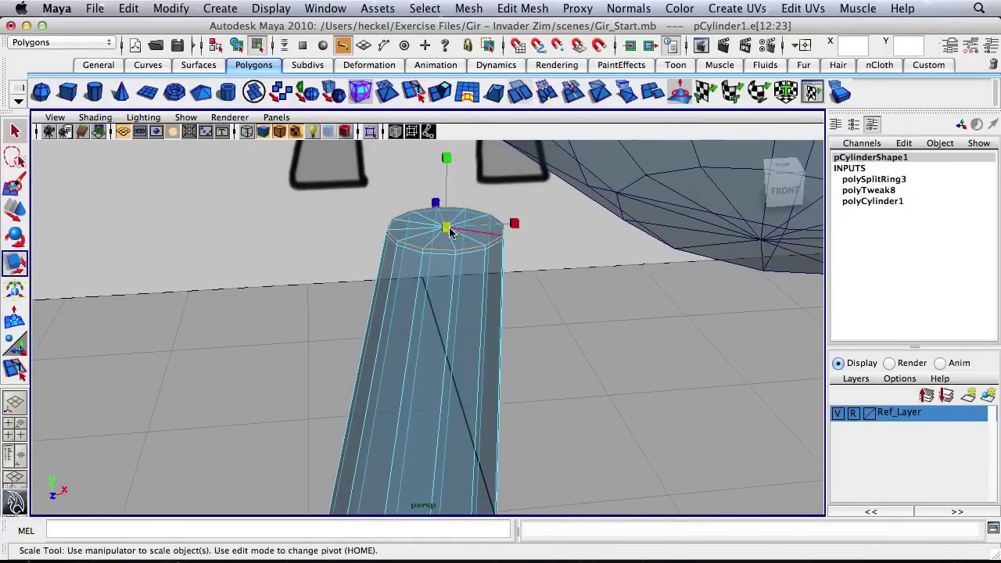
{"action": "left_click_drag", "start_coordinate": [446, 228], "coordinate": [441, 229]}
{"action": "key", "text": "w"}
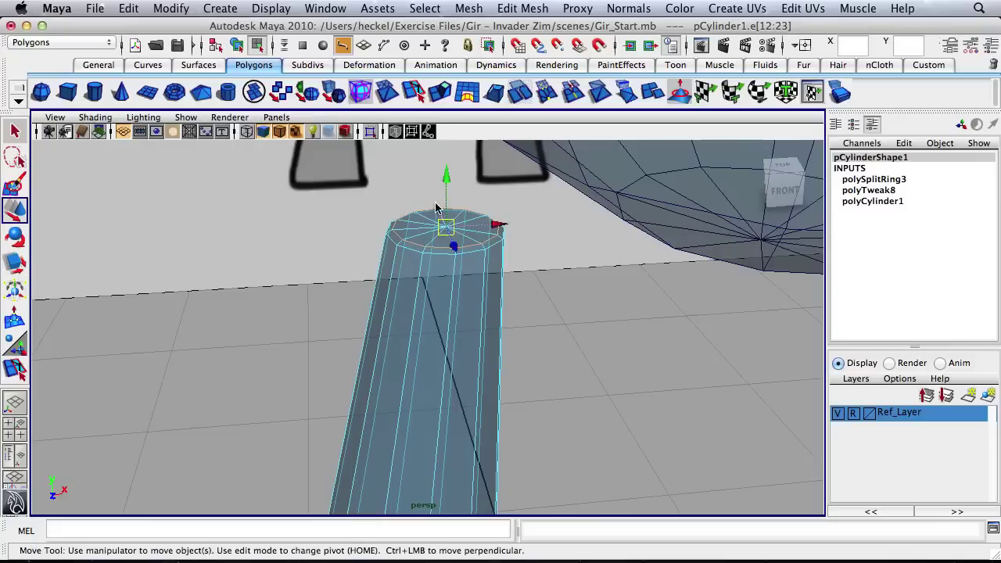
{"action": "left_click_drag", "start_coordinate": [446, 189], "coordinate": [448, 179]}
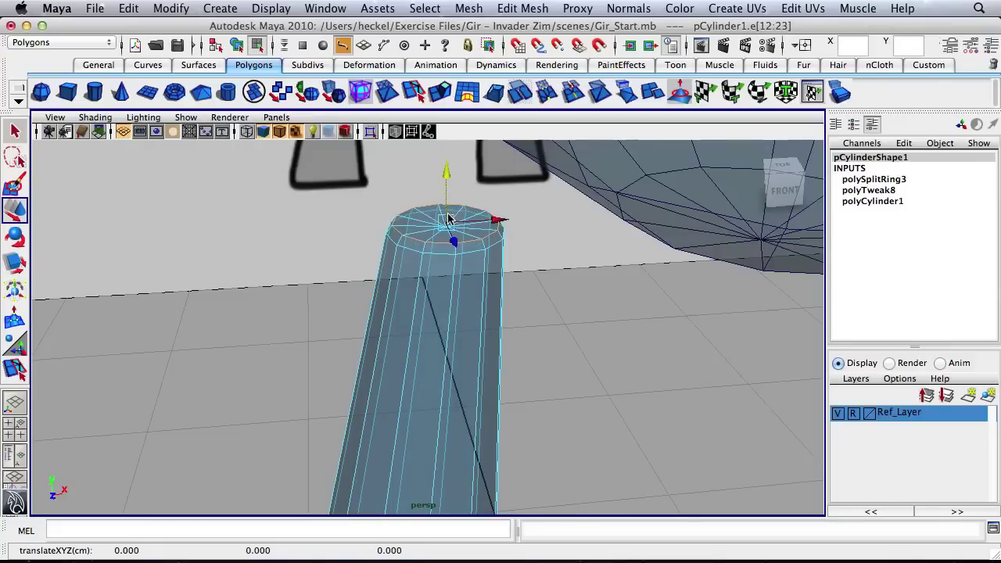
{"action": "key", "text": "r"}
{"action": "mouse_move", "coordinate": [447, 221]}
{"action": "left_mouse_down"}
{"action": "mouse_move", "coordinate": [441, 231]}
{"action": "mouse_move", "coordinate": [427, 219]}
{"action": "mouse_move", "coordinate": [442, 227]}
{"action": "left_mouse_up"}
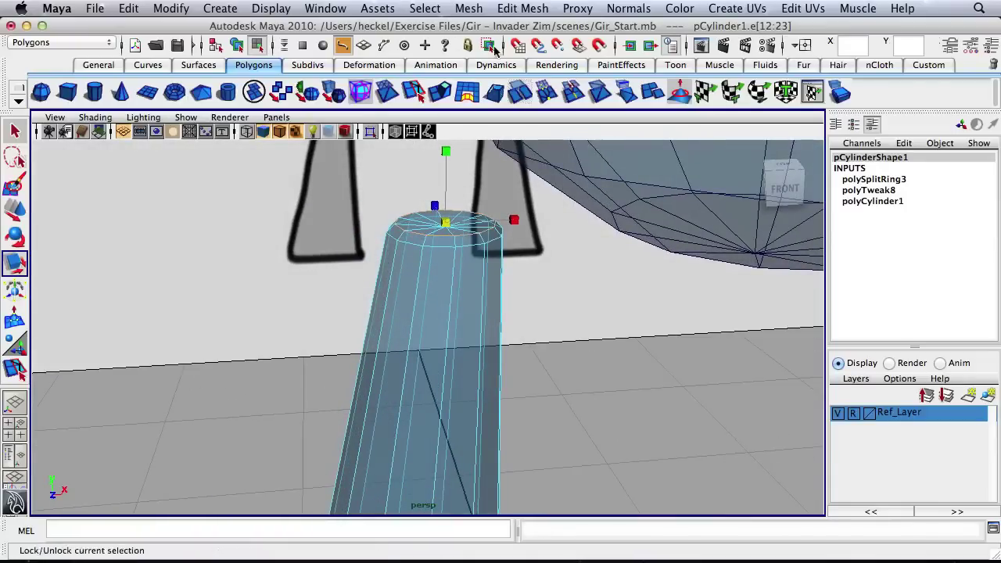
Step: Insert an edge loop within the bevel at the leg's top and scale it slightly to round the edge
{"action": "left_click", "coordinate": [524, 9]}
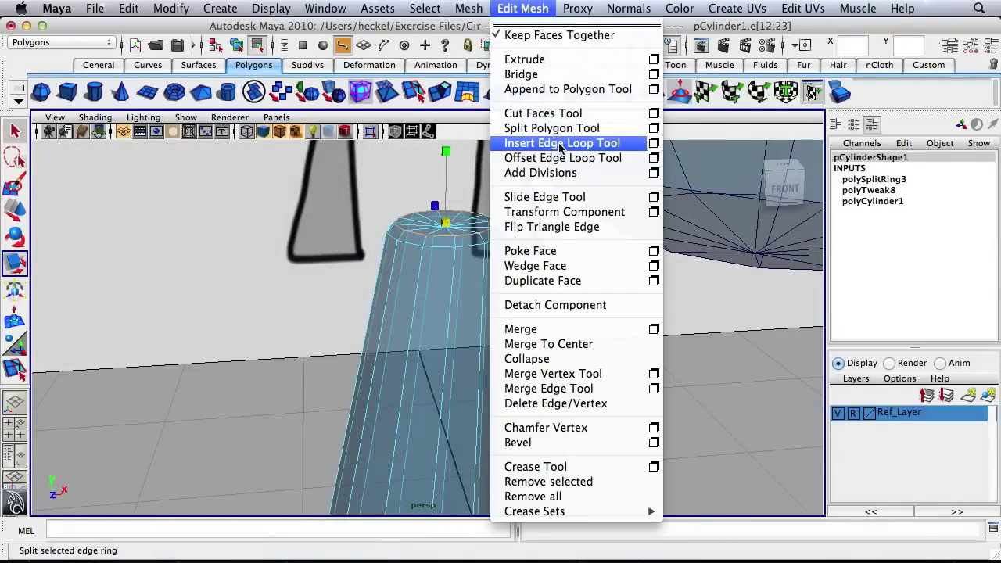
{"action": "left_click", "coordinate": [602, 147]}
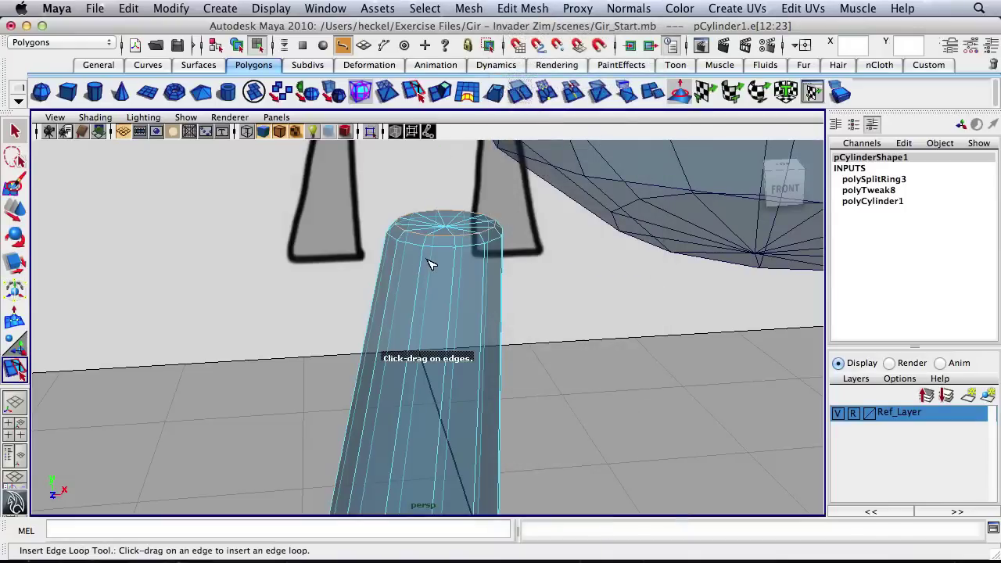
{"action": "left_click_drag", "start_coordinate": [427, 264], "coordinate": [426, 258]}
{"action": "mouse_move", "coordinate": [525, 261]}
{"action": "left_mouse_down", "text": "alt"}
{"action": "mouse_move", "coordinate": [480, 257]}
{"action": "mouse_move", "coordinate": [476, 247]}
{"action": "mouse_move", "coordinate": [532, 262]}
{"action": "left_mouse_up", "text": "alt"}
{"action": "key", "text": "q"}
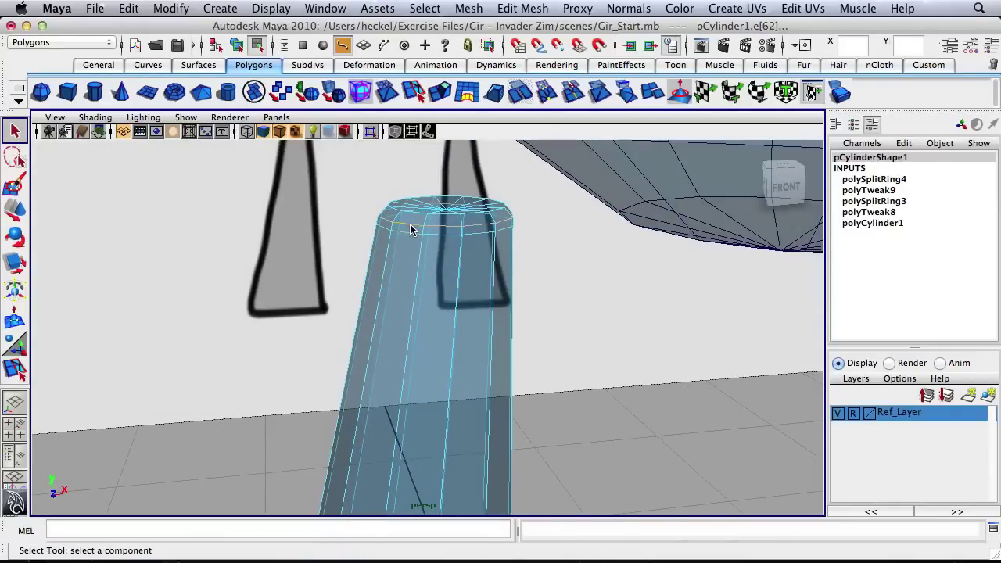
{"action": "left_click_drag", "start_coordinate": [416, 205], "coordinate": [458, 257], "text": "alt"}
{"action": "key", "text": "r"}
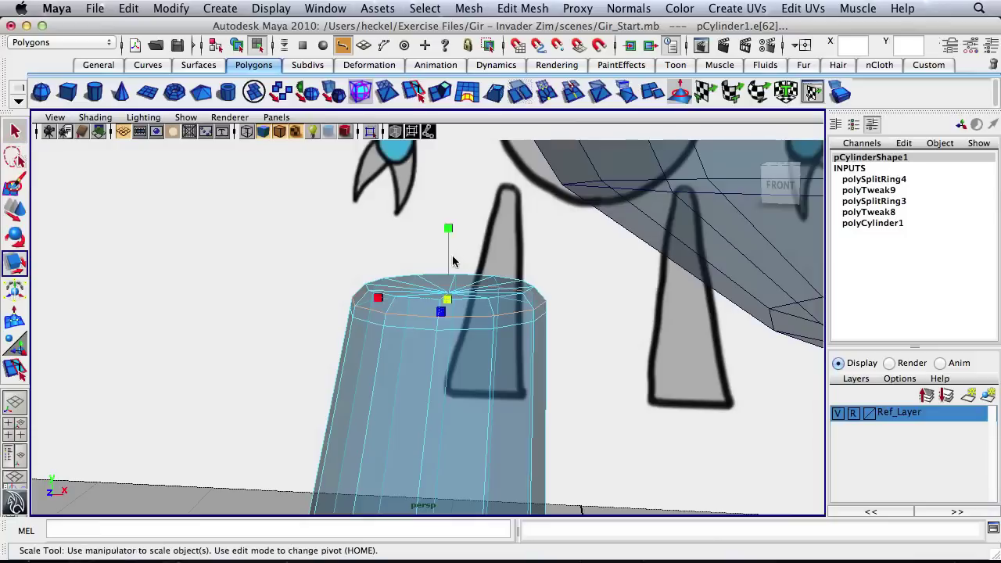
{"action": "left_click_drag", "start_coordinate": [445, 301], "coordinate": [448, 302]}
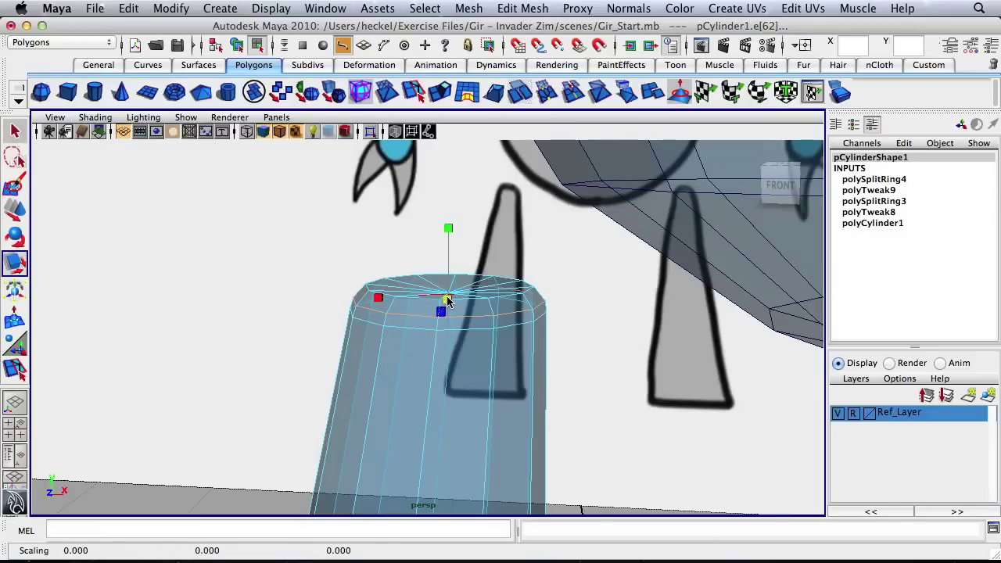
{"action": "key", "text": "w"}
{"action": "left_click", "coordinate": [448, 249]}
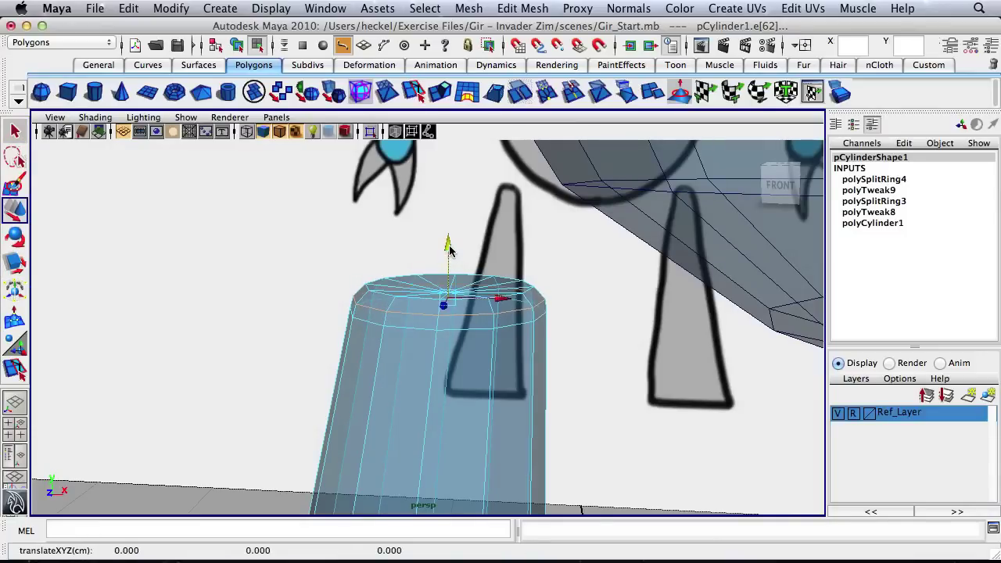
Step: Insert an edge loop around the leg cylinder just above its bottom rim
{"action": "left_click_drag", "start_coordinate": [580, 299], "coordinate": [454, 230], "text": "alt"}
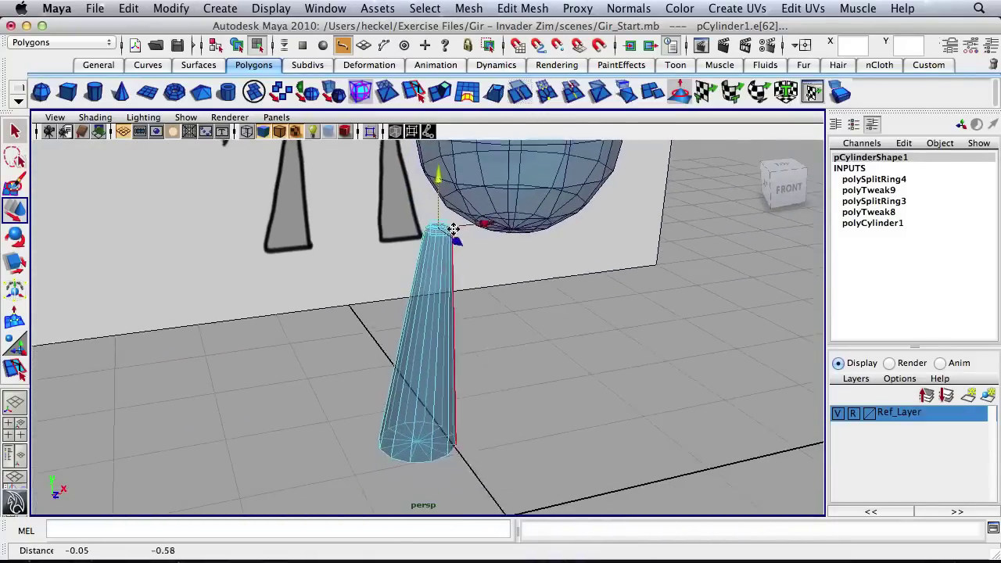
{"action": "middle_click_drag", "start_coordinate": [454, 229], "coordinate": [452, 216], "text": "alt"}
{"action": "left_click_drag", "start_coordinate": [452, 216], "coordinate": [407, 188], "text": "alt"}
{"action": "right_click_drag", "start_coordinate": [438, 344], "coordinate": [532, 375], "text": "alt"}
{"action": "middle_click_drag", "start_coordinate": [508, 399], "coordinate": [481, 301], "text": "alt"}
{"action": "right_click_drag", "start_coordinate": [493, 313], "coordinate": [537, 333], "text": "alt"}
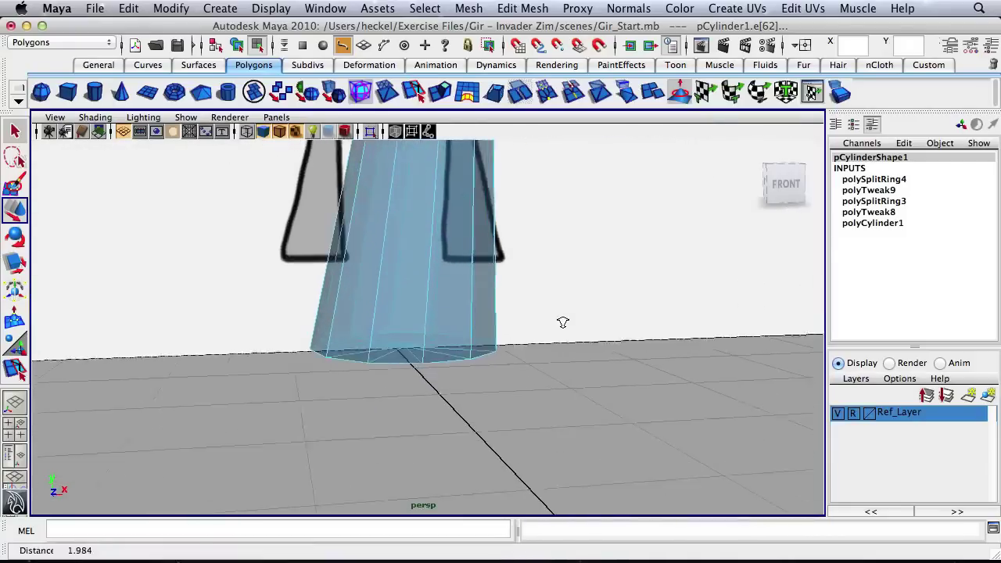
{"action": "middle_click_drag", "start_coordinate": [537, 334], "coordinate": [485, 305], "text": "alt"}
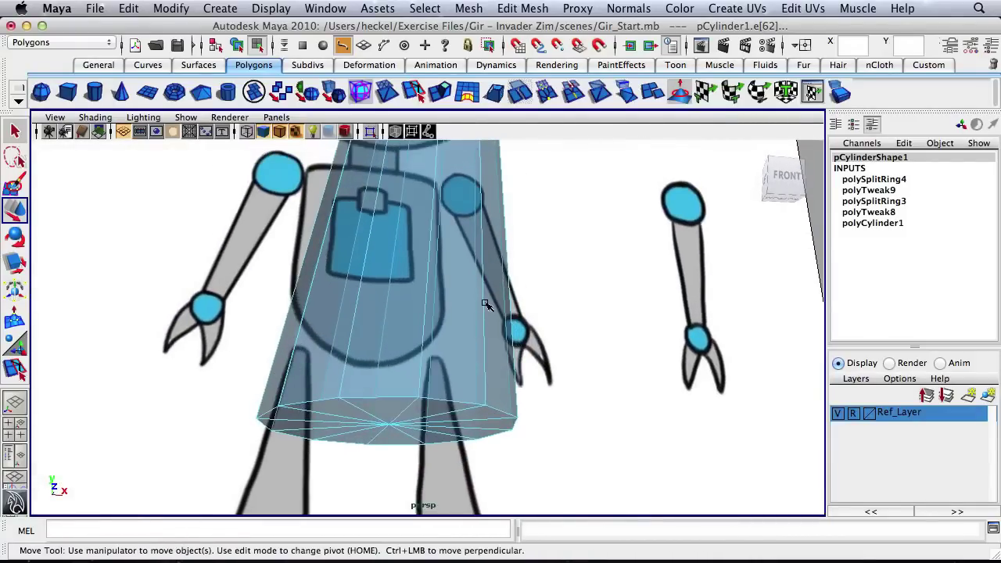
{"action": "left_click", "coordinate": [470, 291]}
{"action": "left_click", "coordinate": [516, 9]}
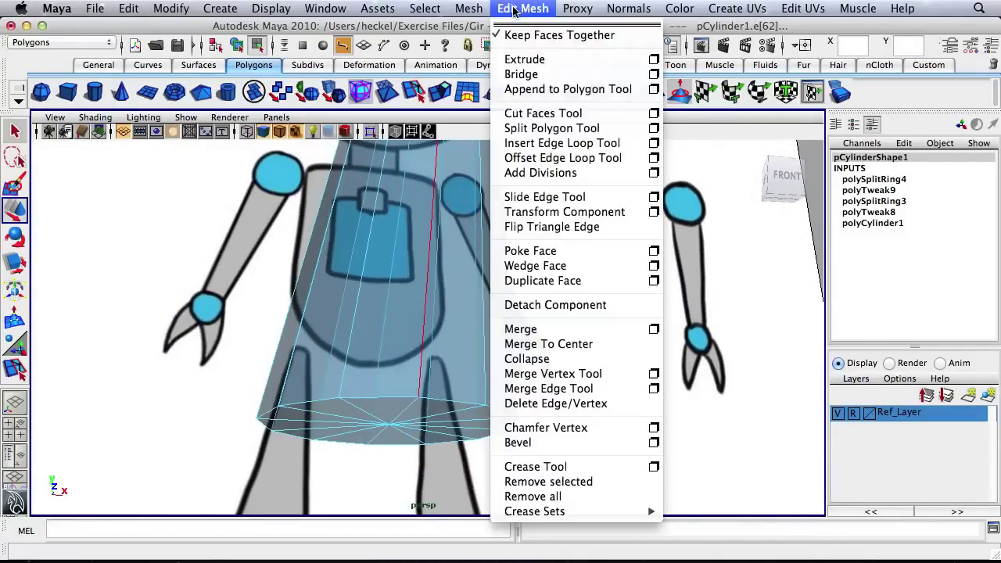
{"action": "left_click", "coordinate": [561, 143]}
{"action": "mouse_move", "coordinate": [407, 312]}
{"action": "left_mouse_down", "text": "alt"}
{"action": "mouse_move", "coordinate": [398, 342]}
{"action": "mouse_move", "coordinate": [425, 313]}
{"action": "left_mouse_up", "text": "alt"}
{"action": "left_click_drag", "start_coordinate": [418, 351], "coordinate": [435, 370]}
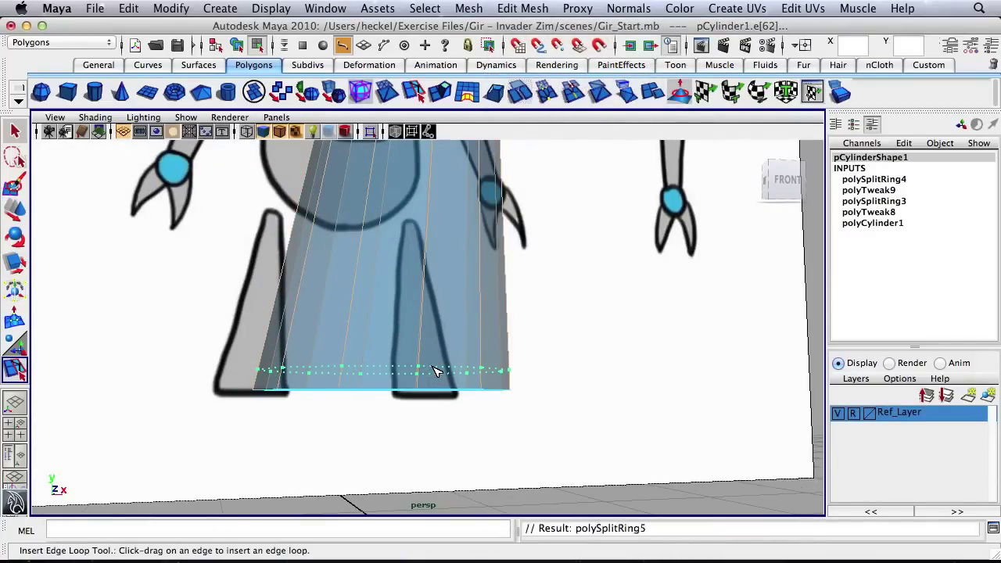
{"action": "left_click_drag", "start_coordinate": [353, 368], "coordinate": [444, 382], "text": "alt"}
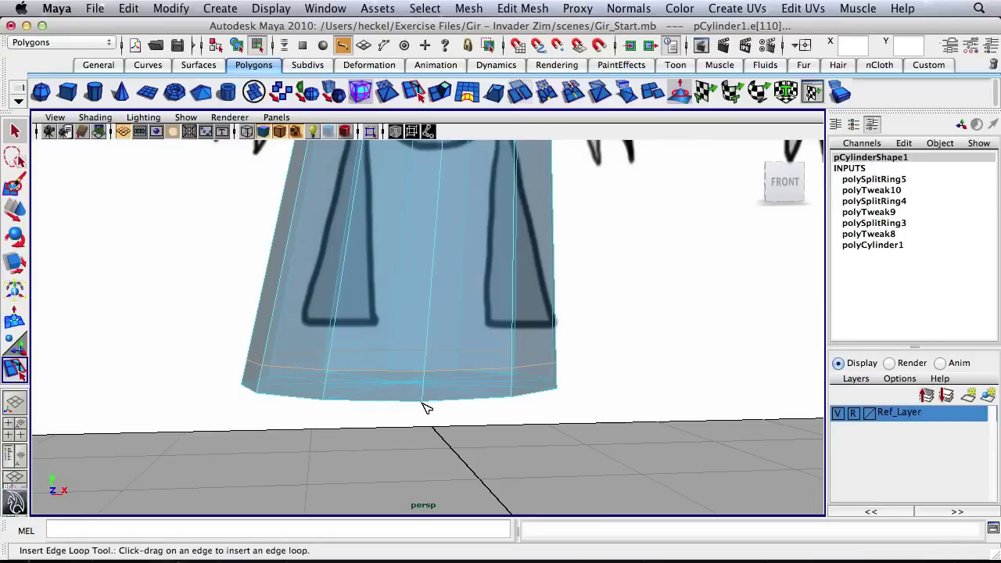
Step: Select the edge loop around the leg's bottom rim and scale it inward to bevel the base
{"action": "key", "text": "q"}
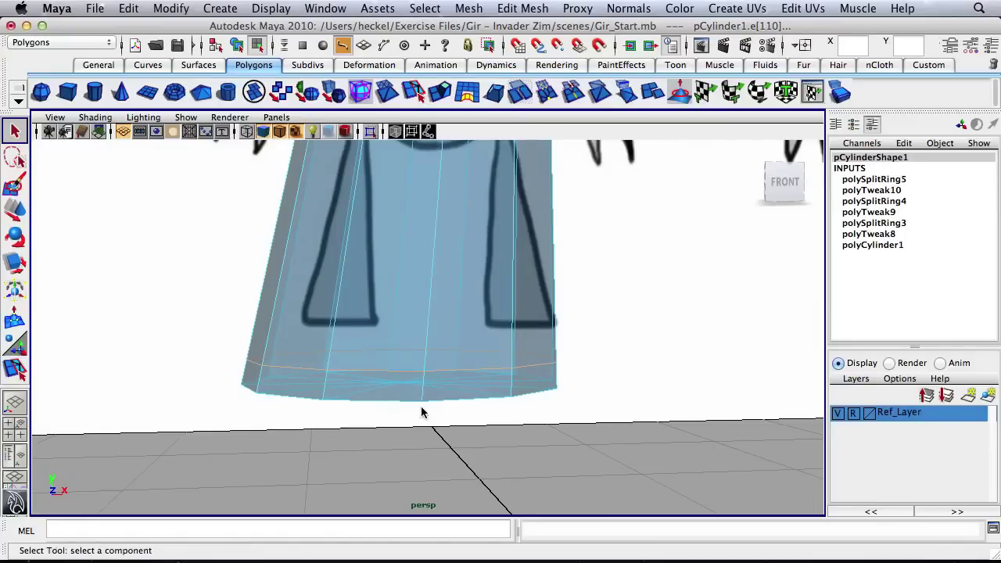
{"action": "double_click", "coordinate": [370, 401]}
{"action": "key", "text": "r"}
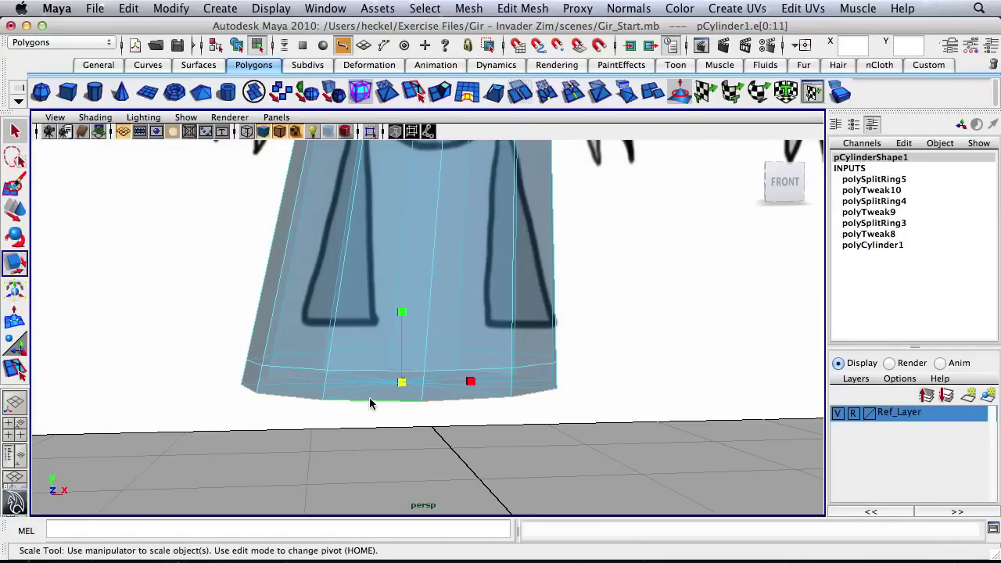
{"action": "left_click_drag", "start_coordinate": [404, 385], "coordinate": [378, 391]}
Step: Insert an edge loop within the bevel at the leg's base and scale it slightly outward to round it
{"action": "left_click", "coordinate": [522, 10]}
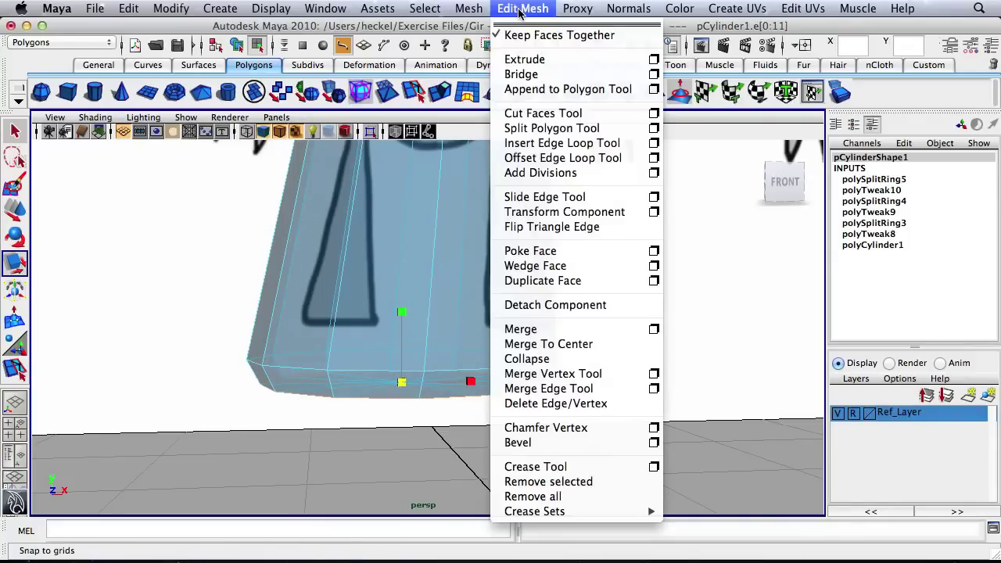
{"action": "left_click", "coordinate": [547, 143]}
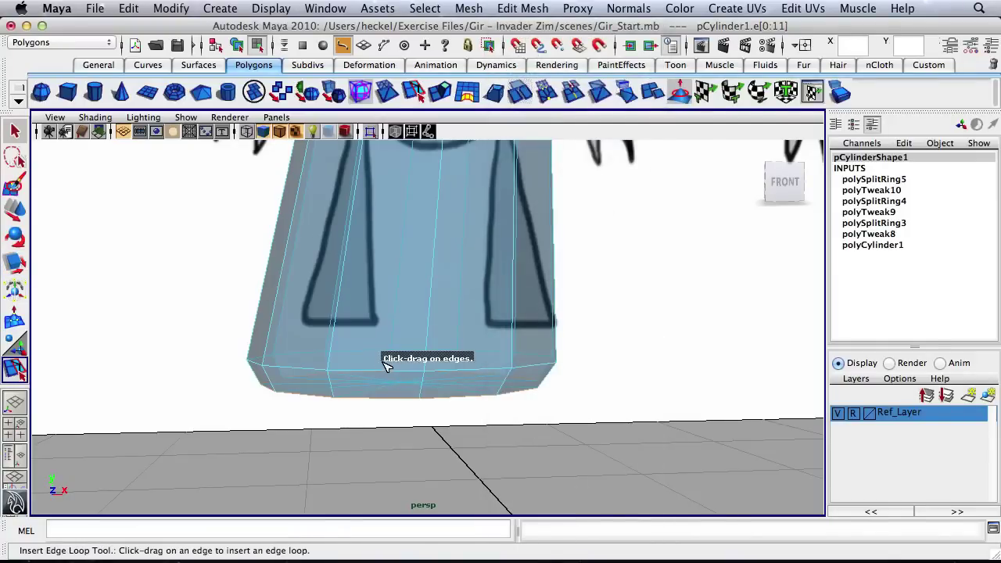
{"action": "left_click_drag", "start_coordinate": [331, 389], "coordinate": [332, 386]}
{"action": "key", "text": "r"}
{"action": "left_click_drag", "start_coordinate": [404, 371], "coordinate": [406, 371]}
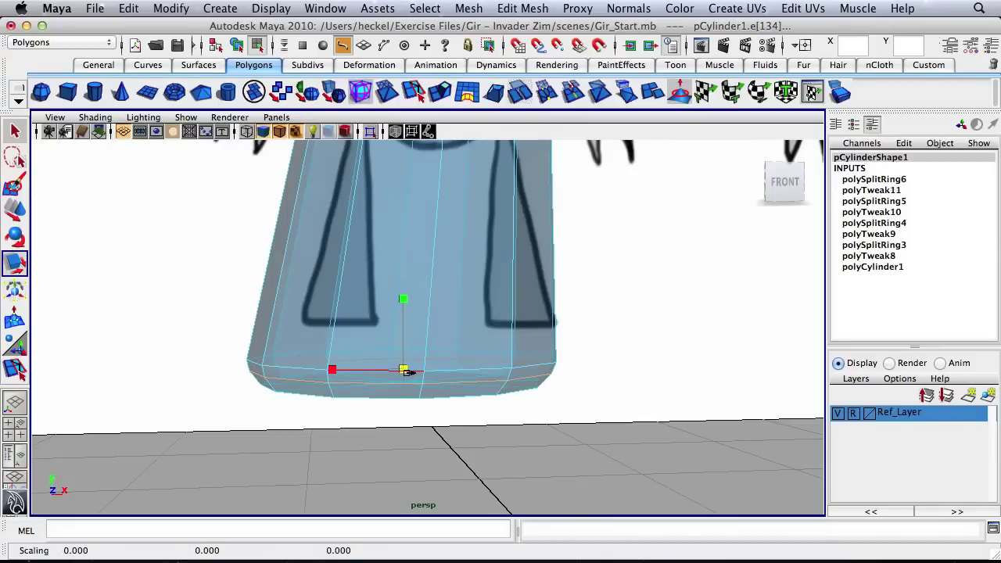
Step: Return the leg cylinder to object mode and select it as a whole object
{"action": "right_click_drag", "start_coordinate": [549, 288], "coordinate": [145, 258], "text": "alt"}
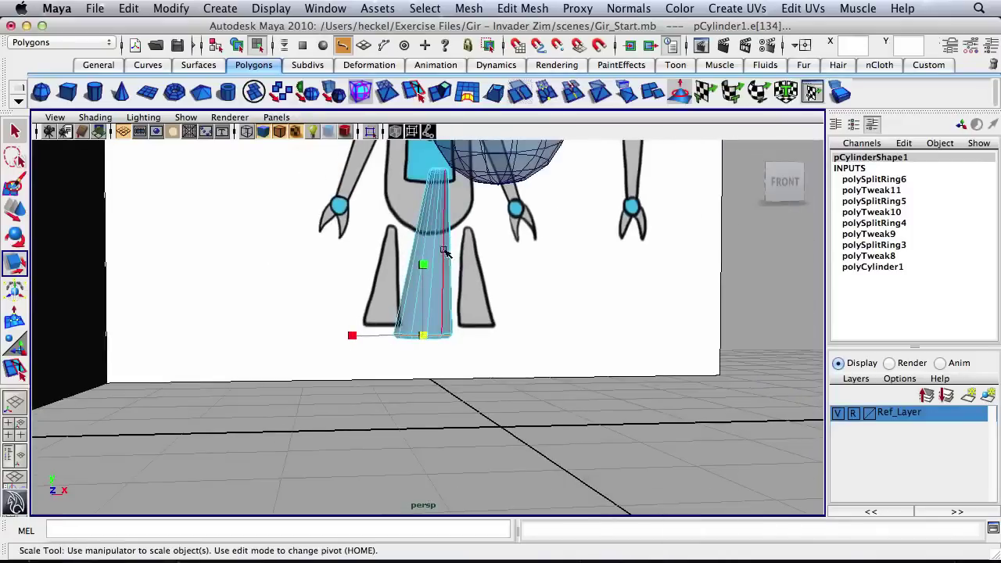
{"action": "middle_click_drag", "start_coordinate": [445, 250], "coordinate": [422, 326], "text": "alt"}
{"action": "left_click_drag", "start_coordinate": [422, 326], "coordinate": [490, 347], "text": "alt"}
{"action": "right_click_drag", "start_coordinate": [489, 347], "coordinate": [352, 340], "text": "alt"}
{"action": "left_click_drag", "start_coordinate": [467, 331], "coordinate": [388, 326], "text": "alt"}
{"action": "middle_click_drag", "start_coordinate": [396, 325], "coordinate": [373, 350], "text": "alt"}
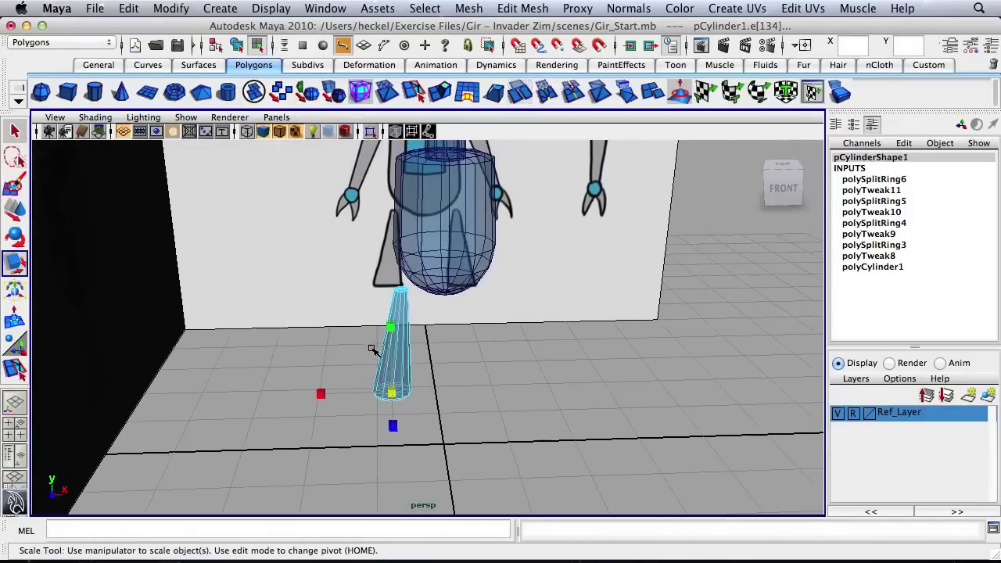
{"action": "right_click_drag", "start_coordinate": [346, 351], "coordinate": [687, 332], "text": "alt"}
{"action": "right_click_drag", "start_coordinate": [362, 326], "coordinate": [381, 291]}
{"action": "left_click", "coordinate": [381, 291]}
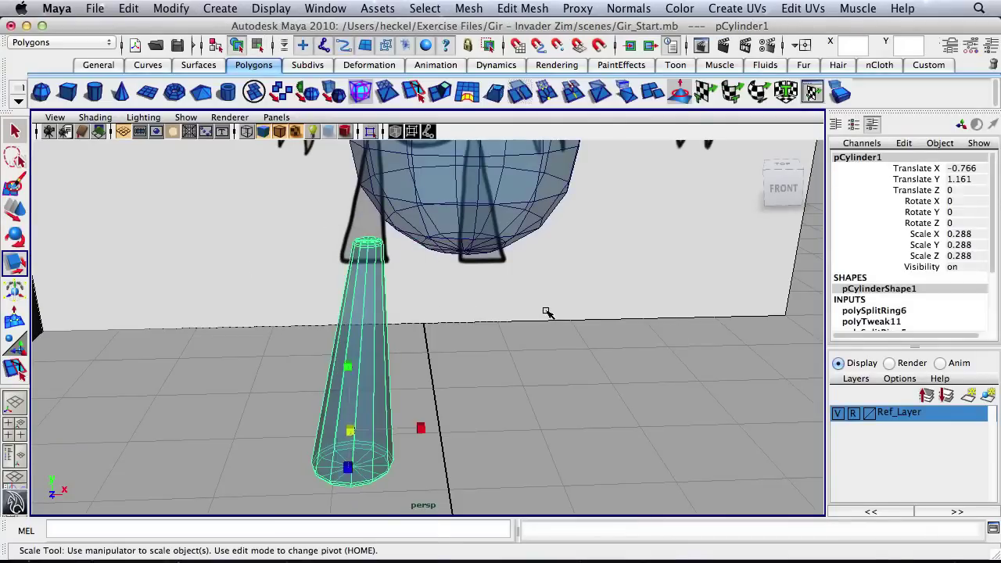
Step: Switch to the front view with both reference legs in frame and display the grid
{"action": "right_click_drag", "start_coordinate": [574, 381], "coordinate": [477, 378], "text": "alt"}
{"action": "middle_click_drag", "start_coordinate": [455, 371], "coordinate": [465, 353], "text": "alt"}
{"action": "left_click_drag", "start_coordinate": [465, 352], "coordinate": [480, 346], "text": "alt"}
{"action": "key", "text": "space"}
{"action": "key", "text": "space"}
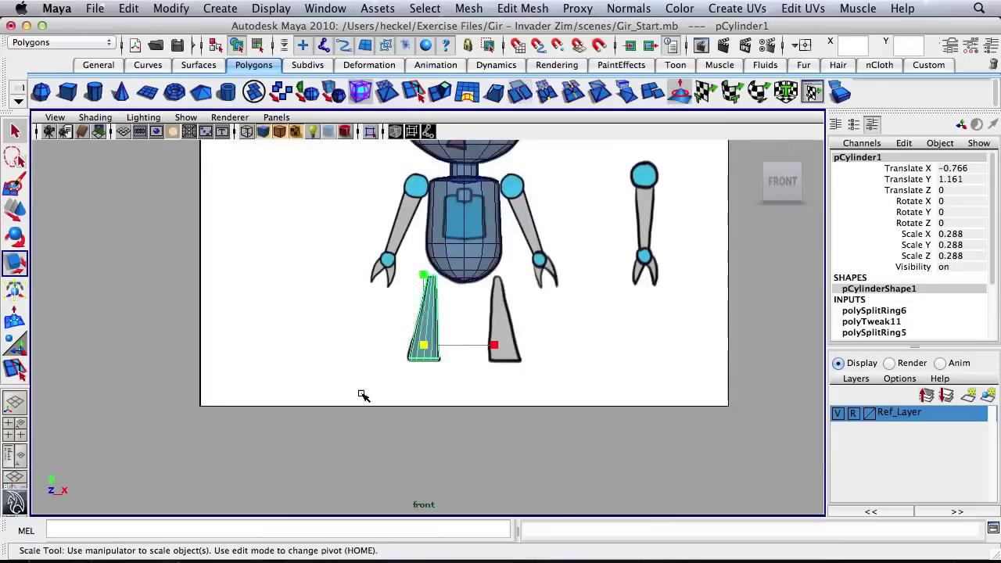
{"action": "middle_click_drag", "start_coordinate": [485, 368], "coordinate": [436, 417], "text": "alt"}
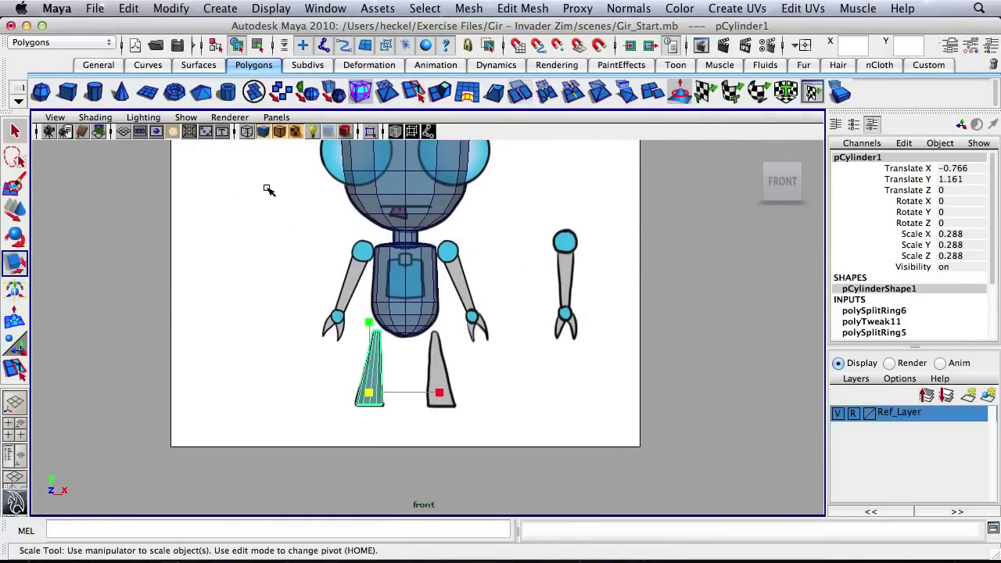
{"action": "left_click", "coordinate": [125, 134]}
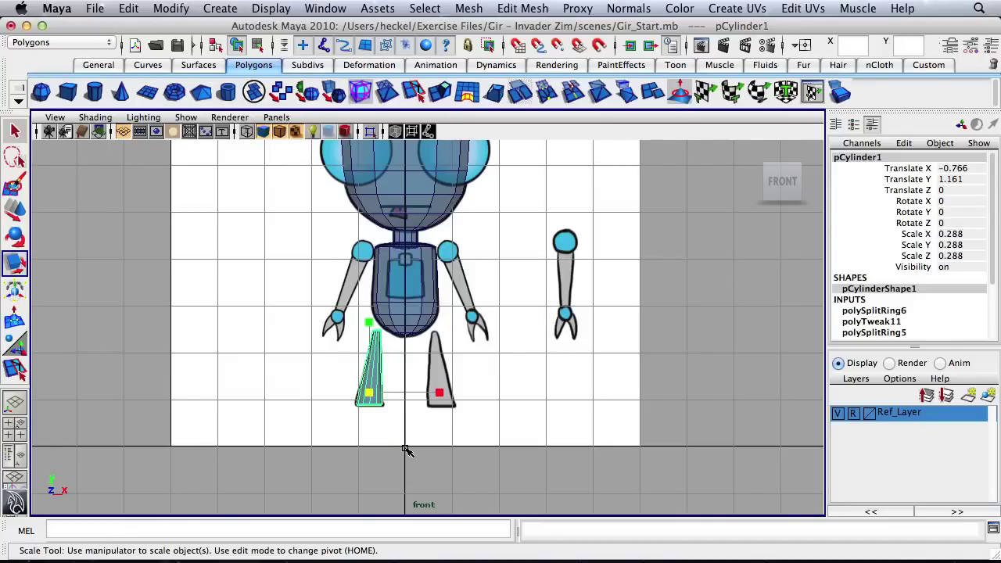
Step: Move the leg's pivot to the grid origin using grid snapping, and return to the Scale tool
{"action": "key", "text": "Home"}
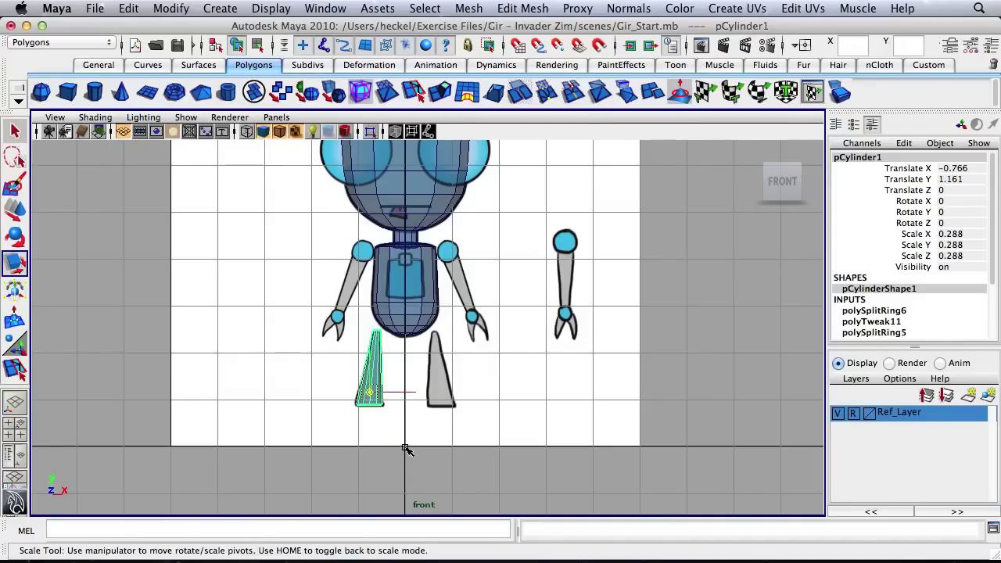
{"action": "left_click_drag", "start_coordinate": [370, 391], "coordinate": [406, 437]}
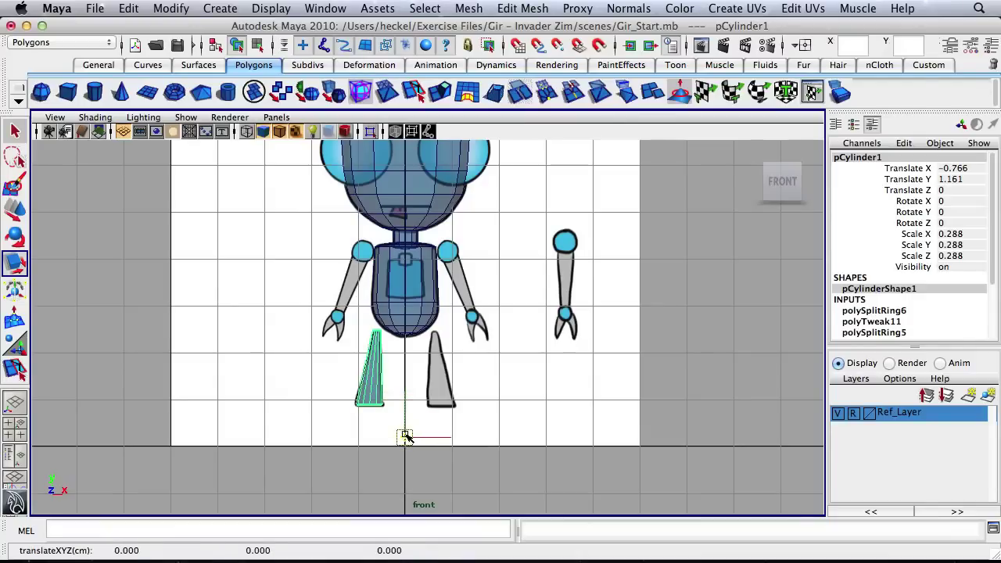
{"action": "right_click_drag", "start_coordinate": [396, 394], "coordinate": [508, 442], "text": "alt"}
{"action": "middle_click_drag", "start_coordinate": [431, 437], "coordinate": [463, 301], "text": "alt"}
{"action": "right_click_drag", "start_coordinate": [377, 321], "coordinate": [702, 336], "text": "alt"}
{"action": "left_click_drag", "start_coordinate": [444, 345], "coordinate": [478, 341]}
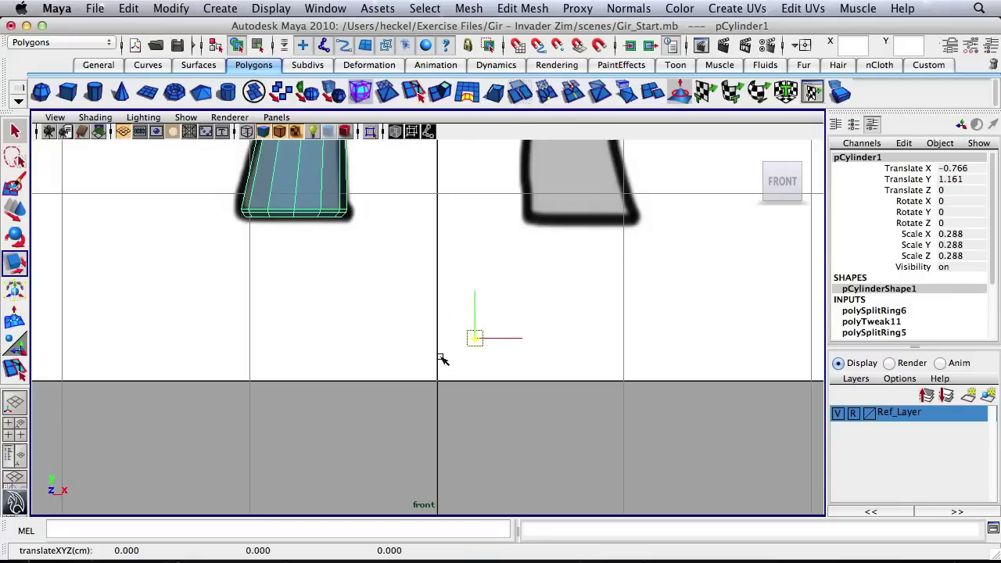
{"action": "left_click_drag", "start_coordinate": [481, 327], "coordinate": [411, 435]}
{"action": "key", "text": "x"}
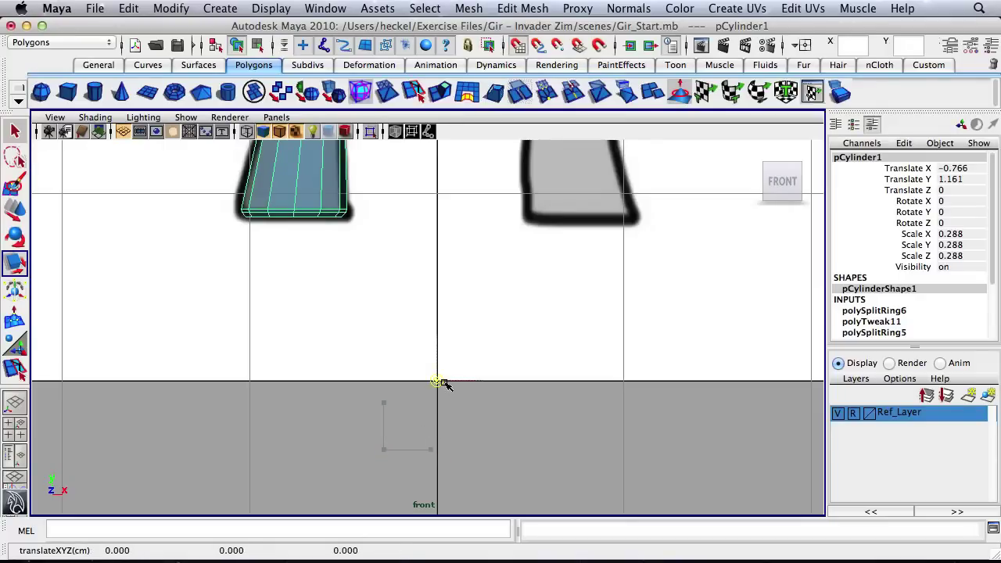
{"action": "left_click_drag", "start_coordinate": [444, 383], "coordinate": [438, 381]}
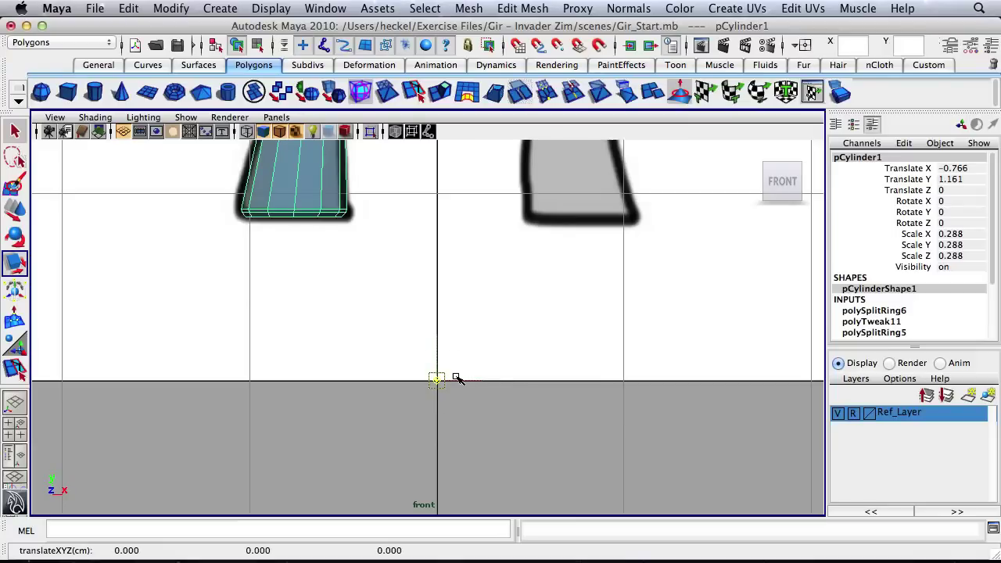
{"action": "key", "text": "r"}
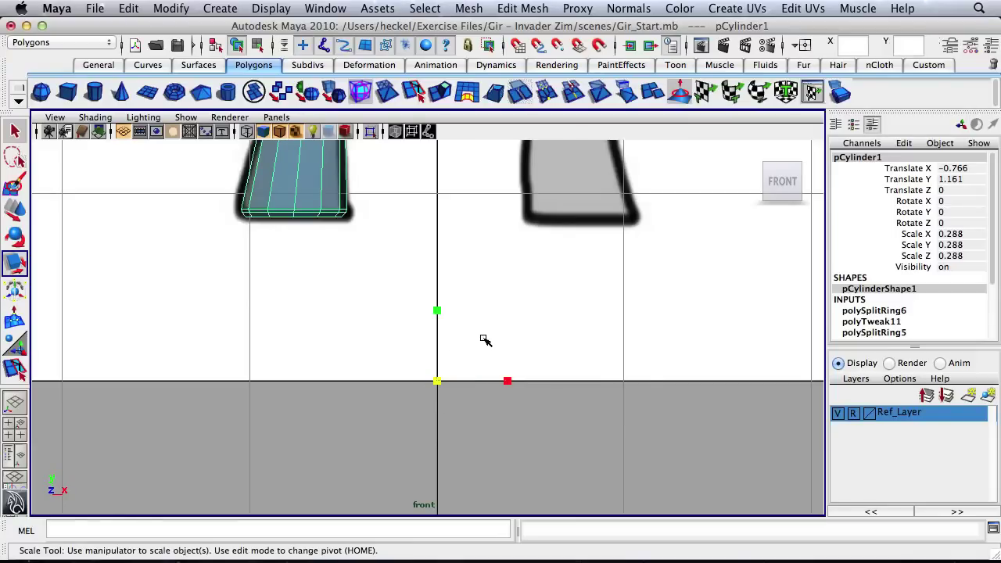
Step: Duplicate the leg with Duplicate Special as a single copy scaled -1 in X to mirror it across the centre
{"action": "scroll", "coordinate": [483, 338], "scroll_direction": "down", "scroll_amount": 10}
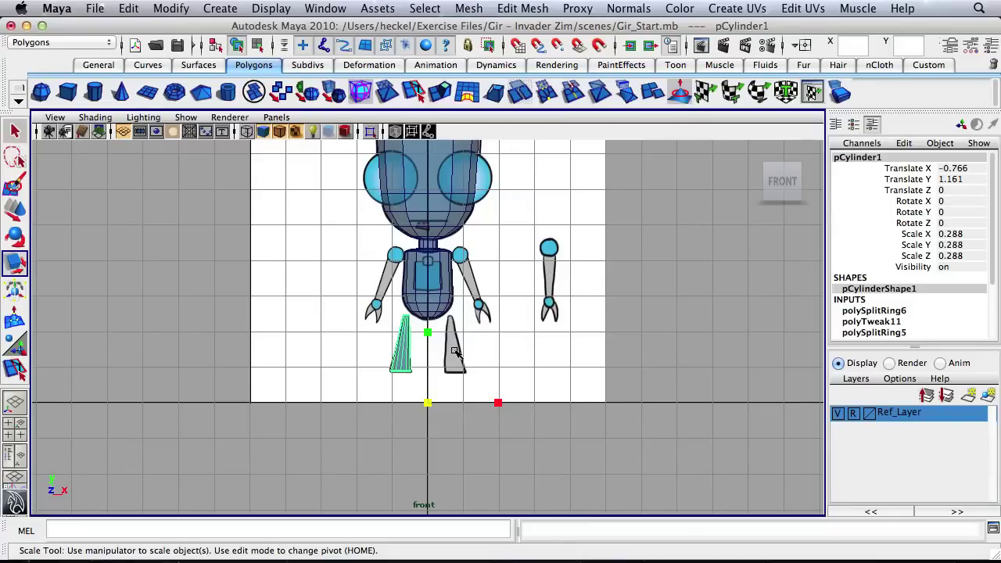
{"action": "left_click", "coordinate": [130, 9]}
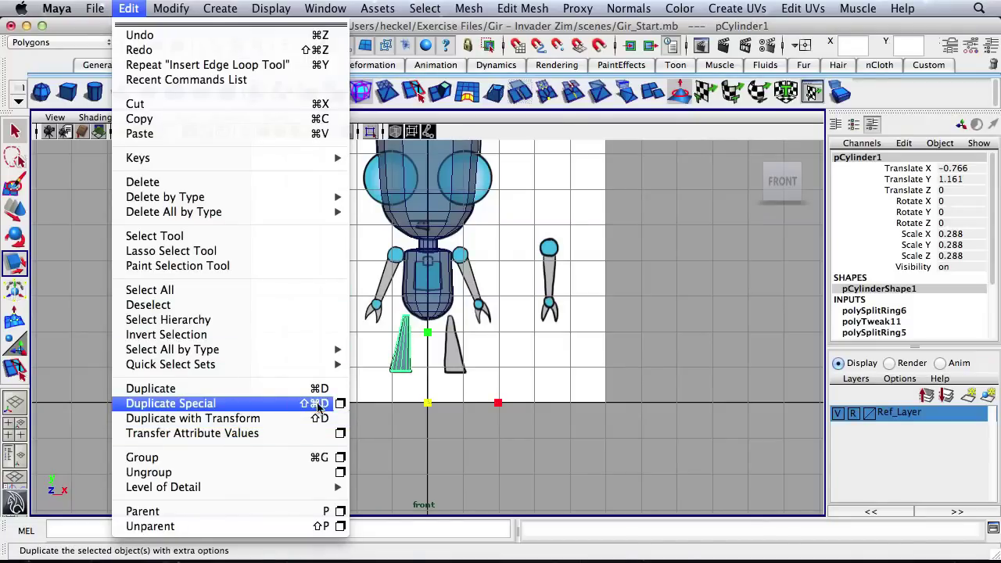
{"action": "left_click", "coordinate": [341, 404]}
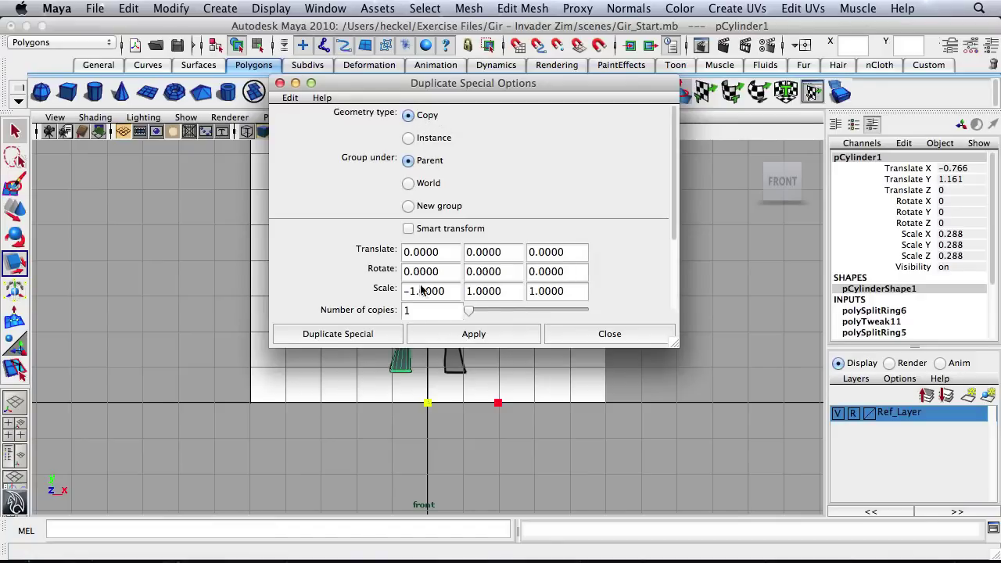
{"action": "double_click", "coordinate": [449, 292]}
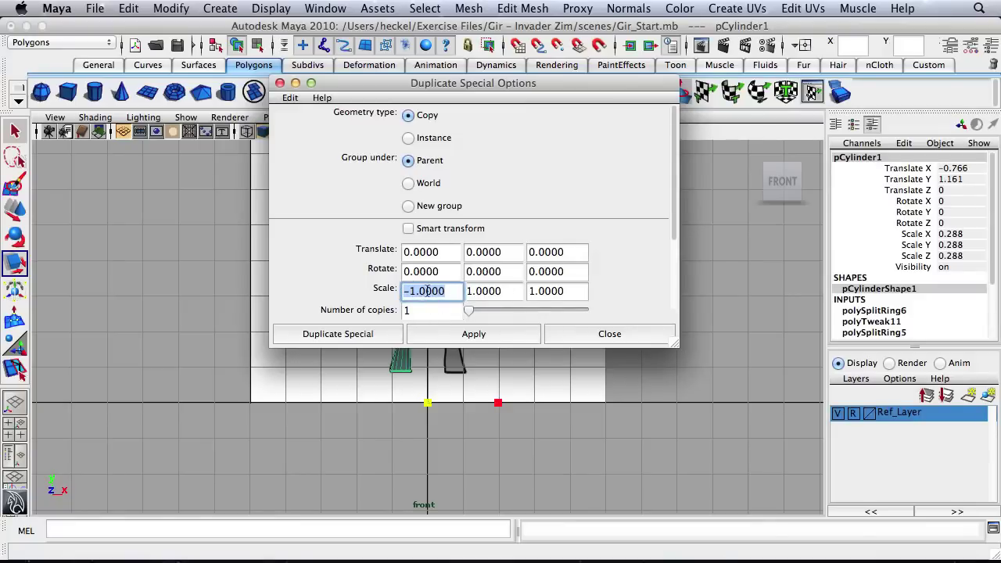
{"action": "left_click", "coordinate": [472, 335]}
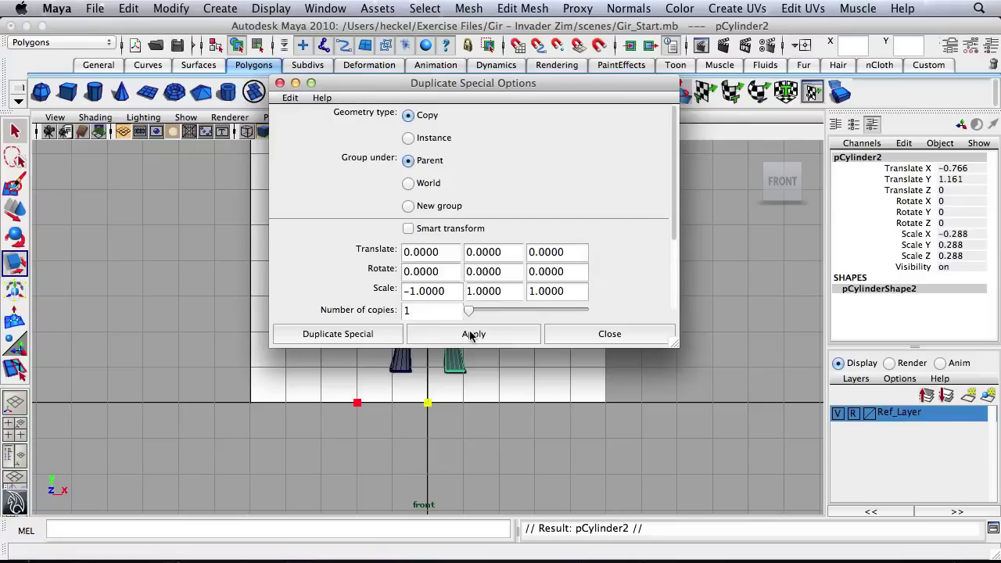
{"action": "left_click", "coordinate": [609, 334]}
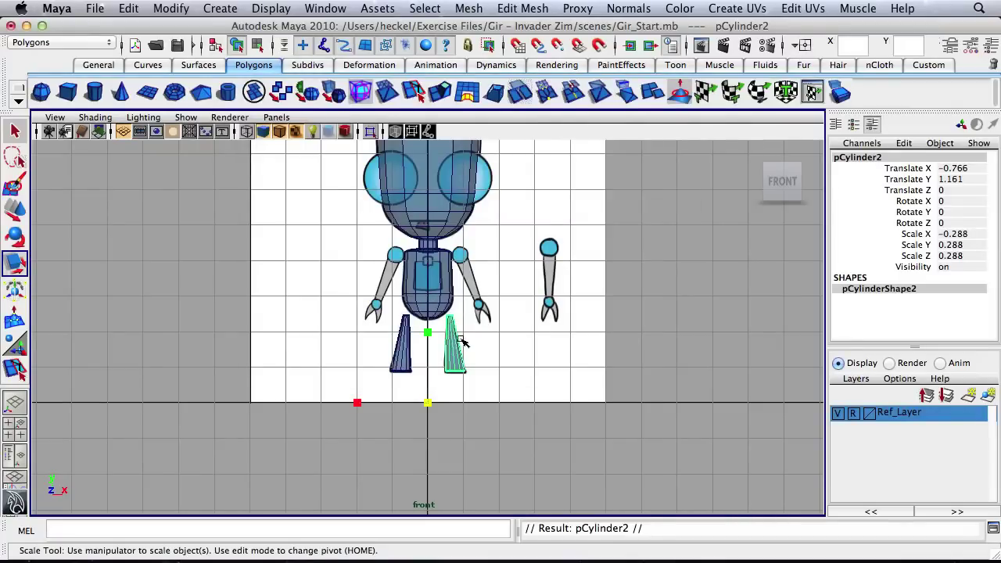
Step: Examine both legs against the references in the front and perspective views, checking their placement beneath the body
{"action": "right_click_drag", "start_coordinate": [460, 344], "coordinate": [527, 342], "text": "alt"}
{"action": "middle_click_drag", "start_coordinate": [526, 342], "coordinate": [545, 364], "text": "alt"}
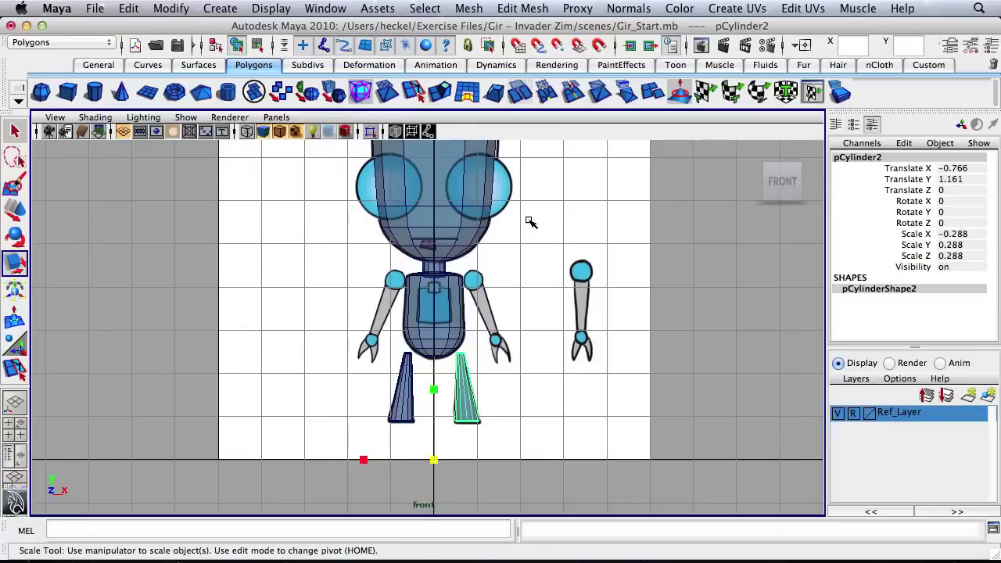
{"action": "right_click_drag", "start_coordinate": [597, 252], "coordinate": [459, 252], "text": "alt"}
{"action": "middle_click_drag", "start_coordinate": [485, 242], "coordinate": [483, 276], "text": "alt"}
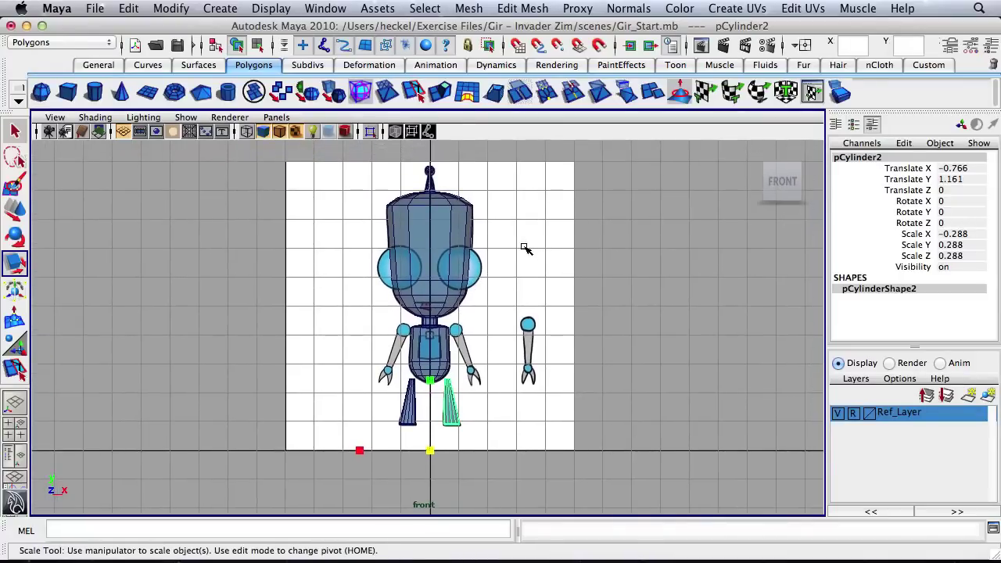
{"action": "key", "text": "space"}
{"action": "key", "text": "space"}
{"action": "right_click_drag", "start_coordinate": [664, 276], "coordinate": [506, 271], "text": "alt"}
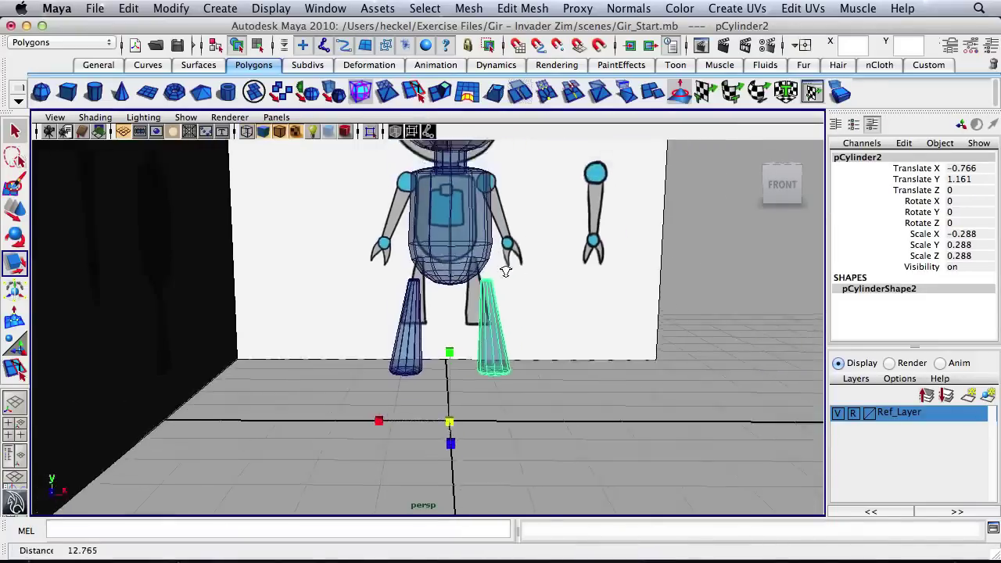
{"action": "mouse_move", "coordinate": [506, 271]}
{"action": "left_mouse_down", "text": "alt"}
{"action": "mouse_move", "coordinate": [468, 264]}
{"action": "mouse_move", "coordinate": [489, 252]}
{"action": "mouse_move", "coordinate": [494, 274]}
{"action": "left_mouse_up", "text": "alt"}
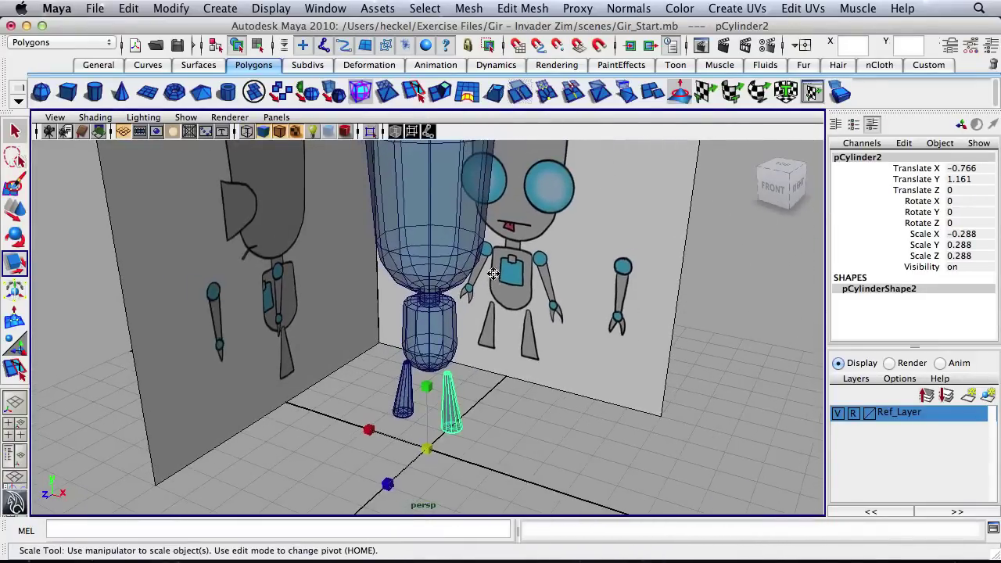
{"action": "middle_click_drag", "start_coordinate": [494, 273], "coordinate": [485, 325], "text": "alt"}
{"action": "right_click_drag", "start_coordinate": [484, 313], "coordinate": [458, 295], "text": "alt"}
Step: Select the head mesh and rename it head
{"action": "left_click", "coordinate": [429, 399]}
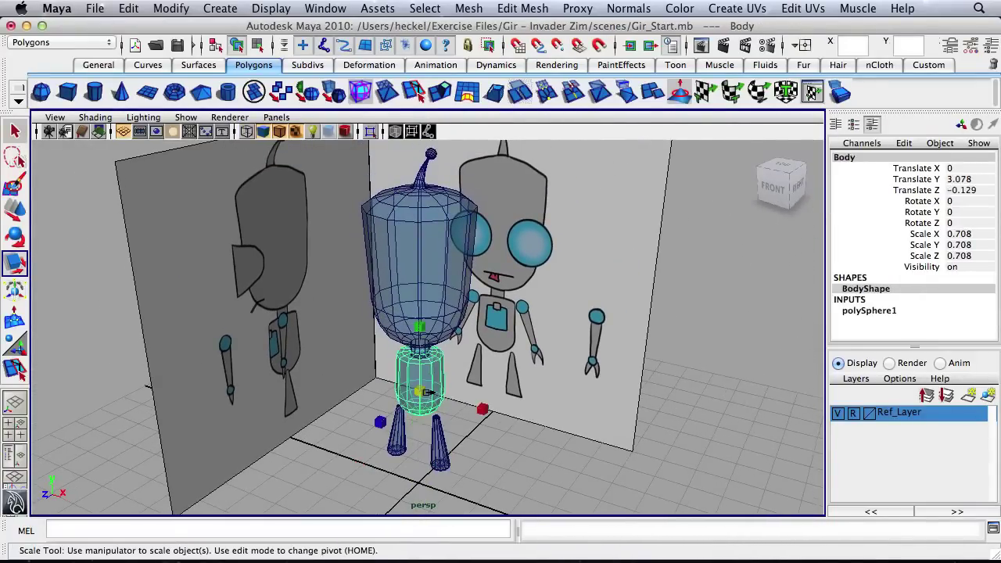
{"action": "left_click", "coordinate": [423, 248]}
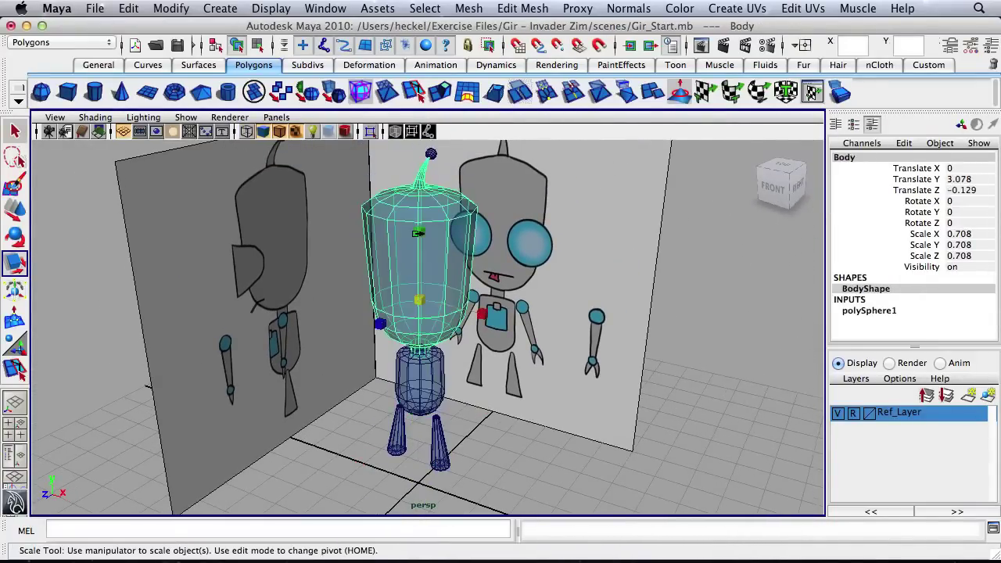
{"action": "left_click", "coordinate": [888, 159]}
{"action": "type", "text": "h"}
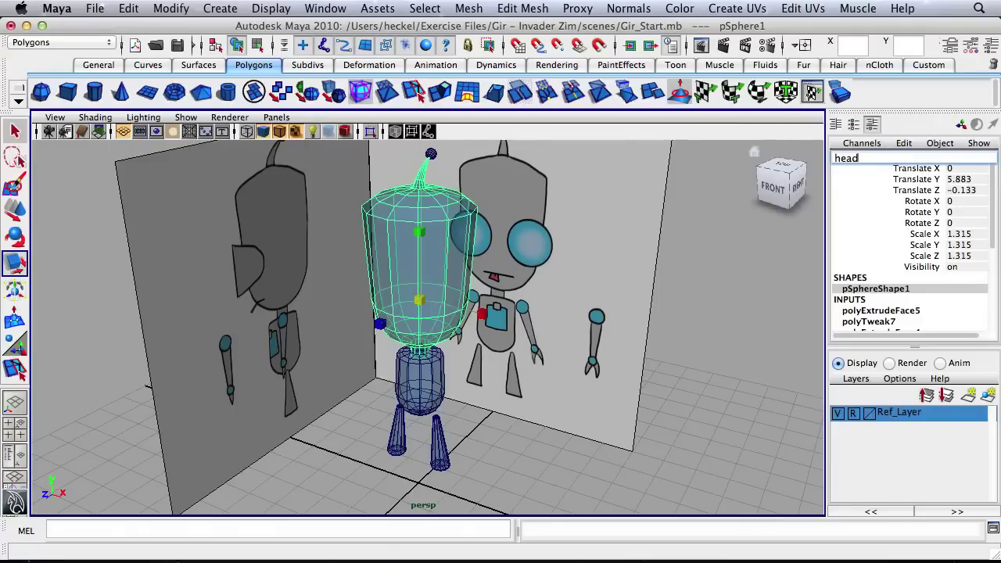
{"action": "type", "text": "ead"}
{"action": "key", "text": "Return"}
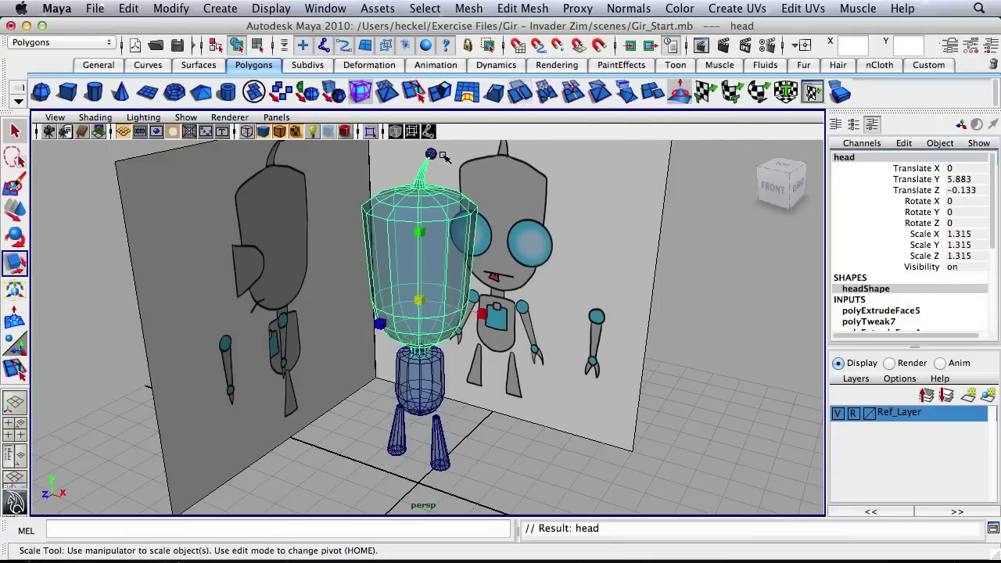
Step: Select the small sphere at the tip of the head's stalk and rename it antenna
{"action": "left_click", "coordinate": [431, 154]}
{"action": "left_click", "coordinate": [897, 161]}
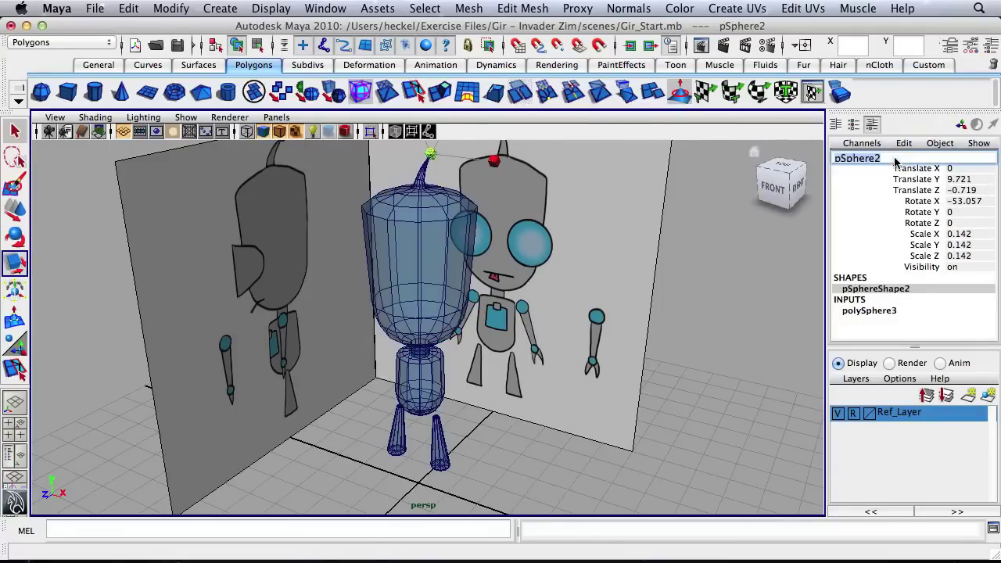
{"action": "type", "text": "an"}
{"action": "type", "text": "tenaal"}
{"action": "key", "text": "BackSpace"}
{"action": "key", "text": "BackSpace"}
{"action": "key", "text": "BackSpace"}
{"action": "type", "text": "na"}
{"action": "key", "text": "Return"}
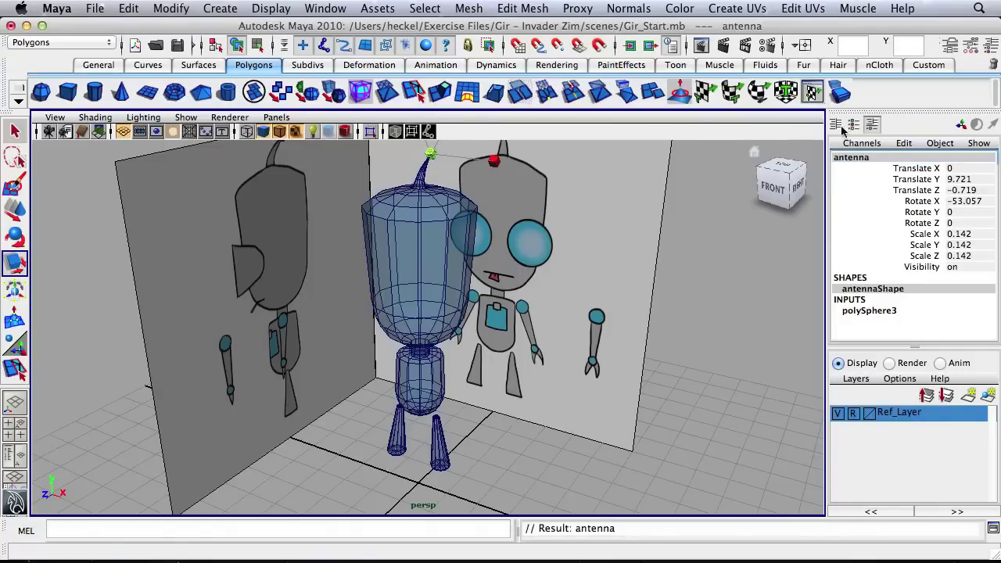
Step: Deselect everything and examine the whole model beside both reference planes from several angles
{"action": "left_click_drag", "start_coordinate": [318, 242], "coordinate": [425, 269], "text": "alt"}
{"action": "right_click_drag", "start_coordinate": [425, 268], "coordinate": [373, 255], "text": "alt"}
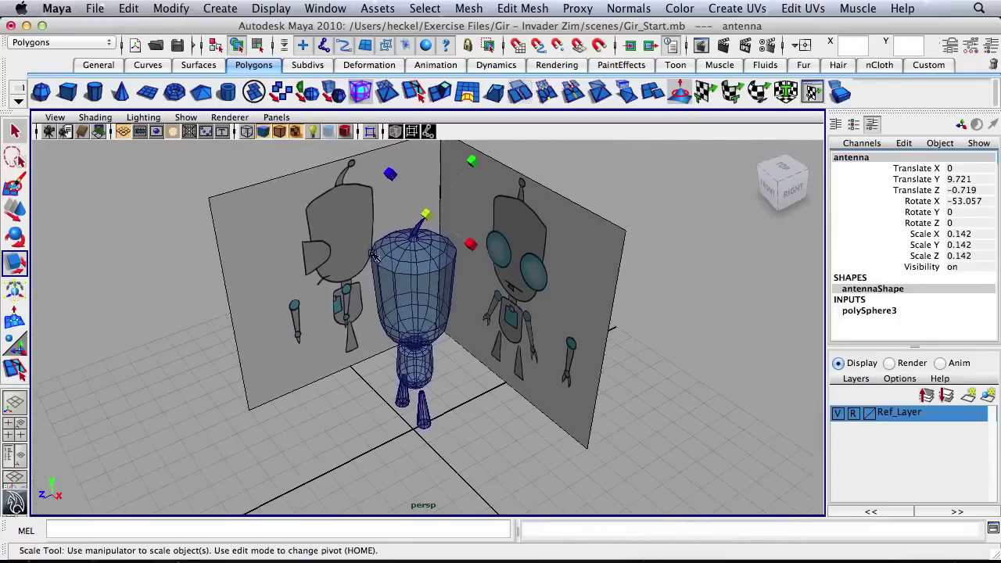
{"action": "middle_click_drag", "start_coordinate": [373, 254], "coordinate": [375, 283], "text": "alt"}
{"action": "left_click_drag", "start_coordinate": [306, 283], "coordinate": [378, 260], "text": "alt"}
{"action": "right_click_drag", "start_coordinate": [378, 261], "coordinate": [507, 273], "text": "alt"}
{"action": "left_click_drag", "start_coordinate": [502, 255], "coordinate": [464, 295], "text": "alt"}
{"action": "left_click", "coordinate": [538, 422]}
{"action": "left_click_drag", "start_coordinate": [542, 431], "coordinate": [545, 380], "text": "alt"}
{"action": "right_click_drag", "start_coordinate": [545, 379], "coordinate": [492, 402], "text": "alt"}
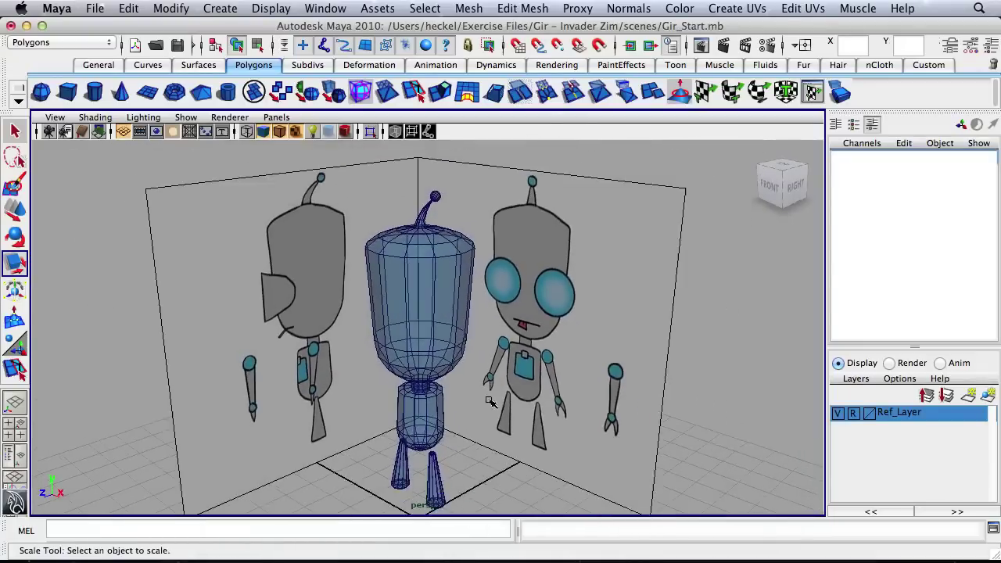
{"action": "left_click_drag", "start_coordinate": [490, 401], "coordinate": [510, 392], "text": "alt"}
{"action": "scroll", "coordinate": [485, 375], "scroll_direction": "up", "scroll_amount": 3}
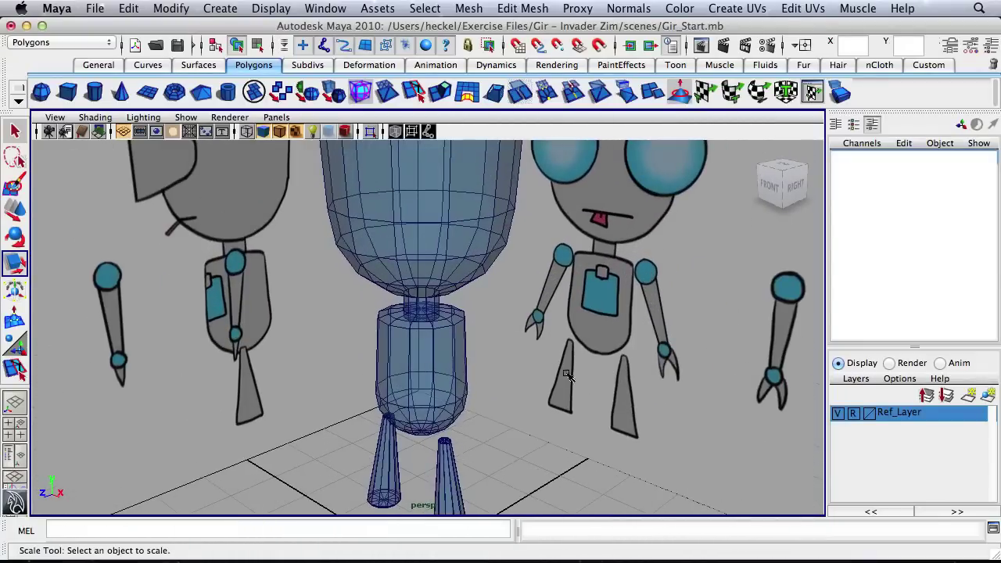
Step: Select the original leg cylinder and rename it leg_right
{"action": "left_click", "coordinate": [463, 362]}
{"action": "left_click_drag", "start_coordinate": [465, 363], "coordinate": [395, 389], "text": "alt"}
{"action": "left_click", "coordinate": [395, 389]}
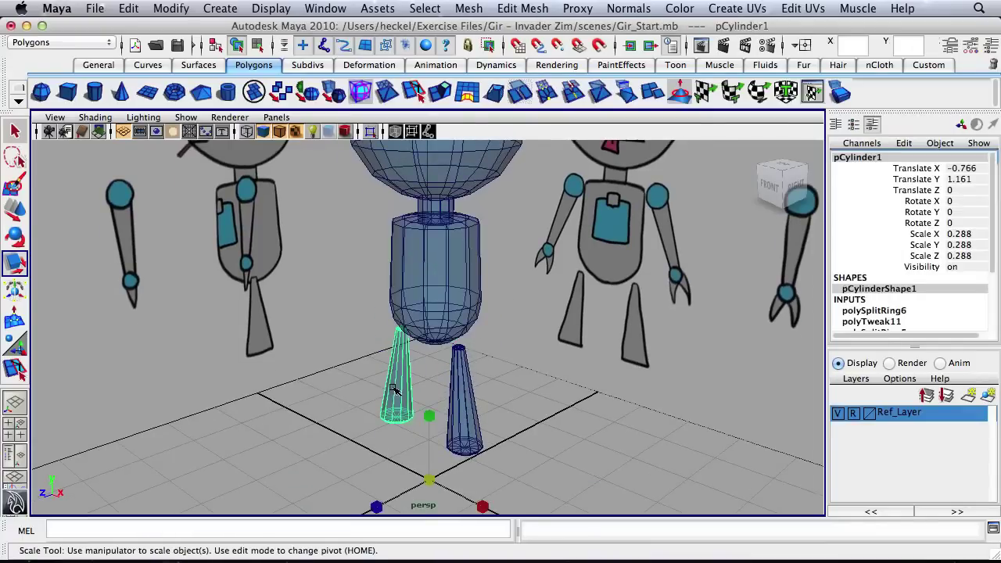
{"action": "left_click", "coordinate": [900, 161]}
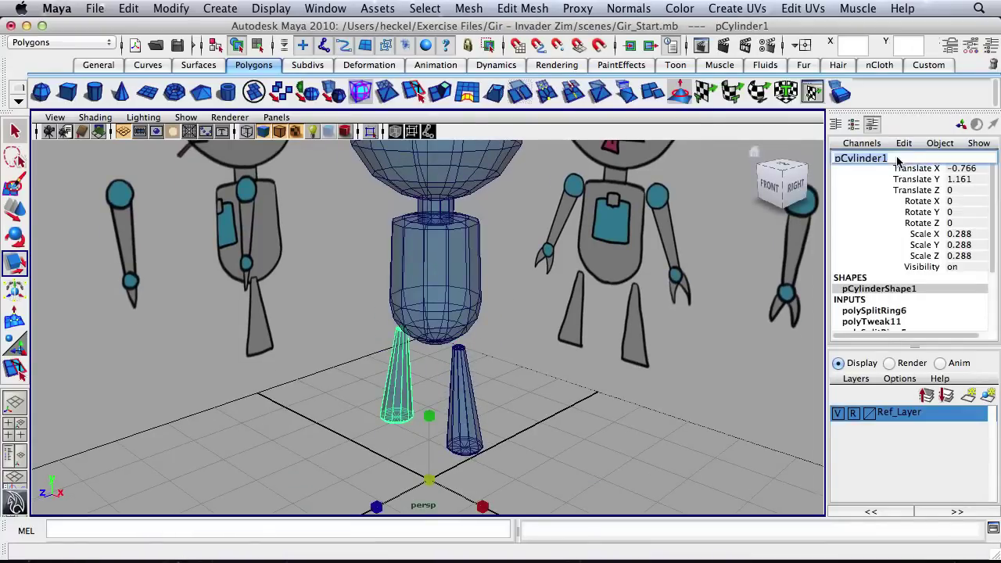
{"action": "type", "text": "leg_r"}
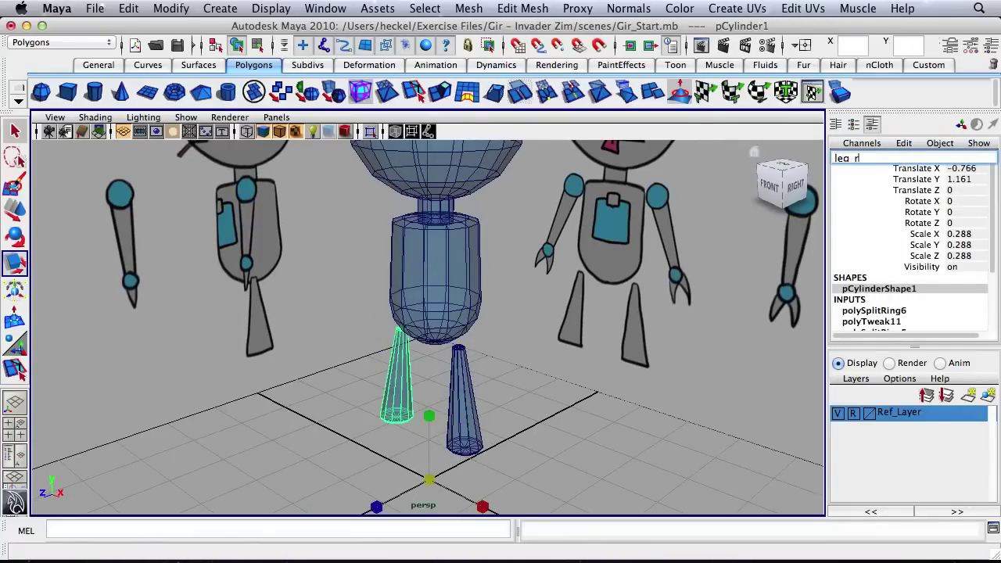
{"action": "type", "text": "ight"}
{"action": "key", "text": "Return"}
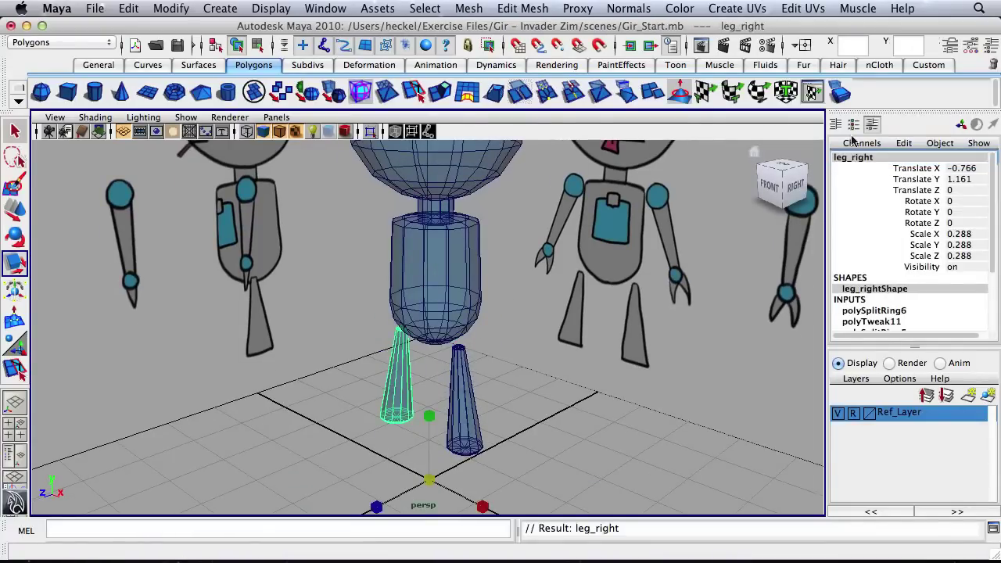
Step: Select the mirrored leg copy and rename it leg_left
{"action": "left_click", "coordinate": [457, 391]}
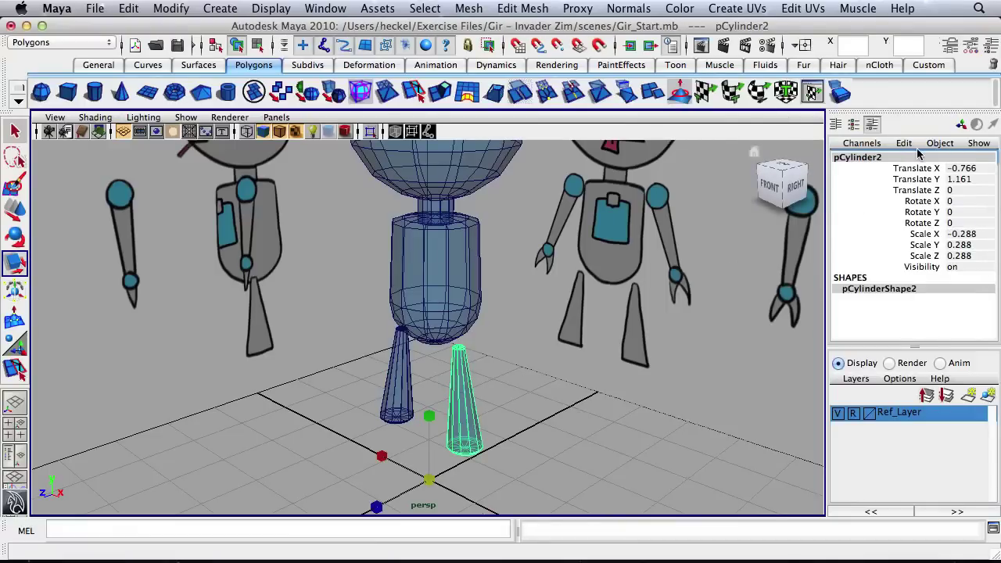
{"action": "left_click", "coordinate": [891, 159]}
{"action": "type", "text": "l"}
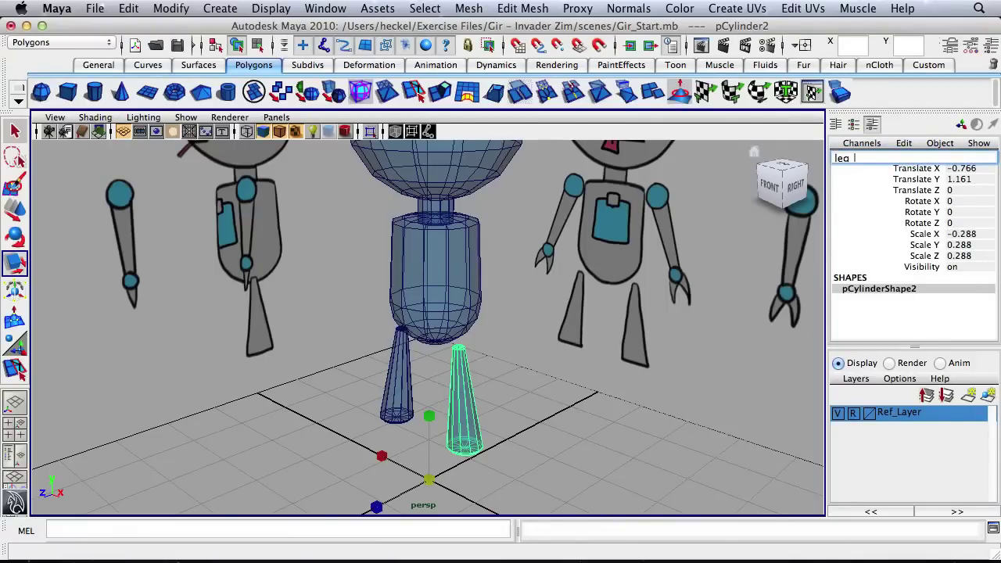
{"action": "type", "text": "eg_eft"}
{"action": "key", "text": "BackSpace"}
{"action": "key", "text": "BackSpace"}
{"action": "key", "text": "Return"}
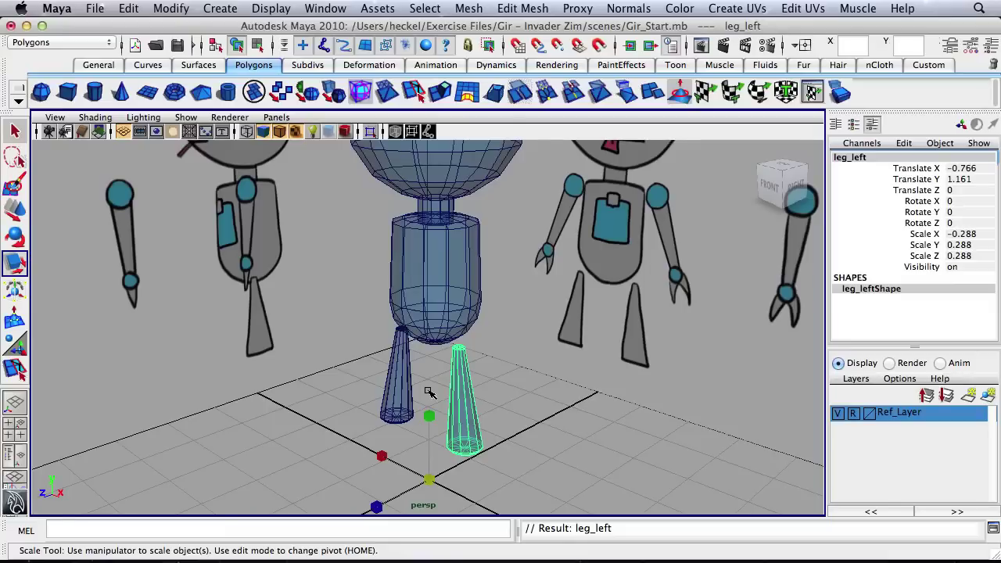
Step: Clear the selection and examine the arms on the reference planes beside the model in perspective
{"action": "right_click_drag", "start_coordinate": [601, 355], "coordinate": [417, 330], "text": "alt"}
{"action": "left_click_drag", "start_coordinate": [418, 329], "coordinate": [468, 321], "text": "alt"}
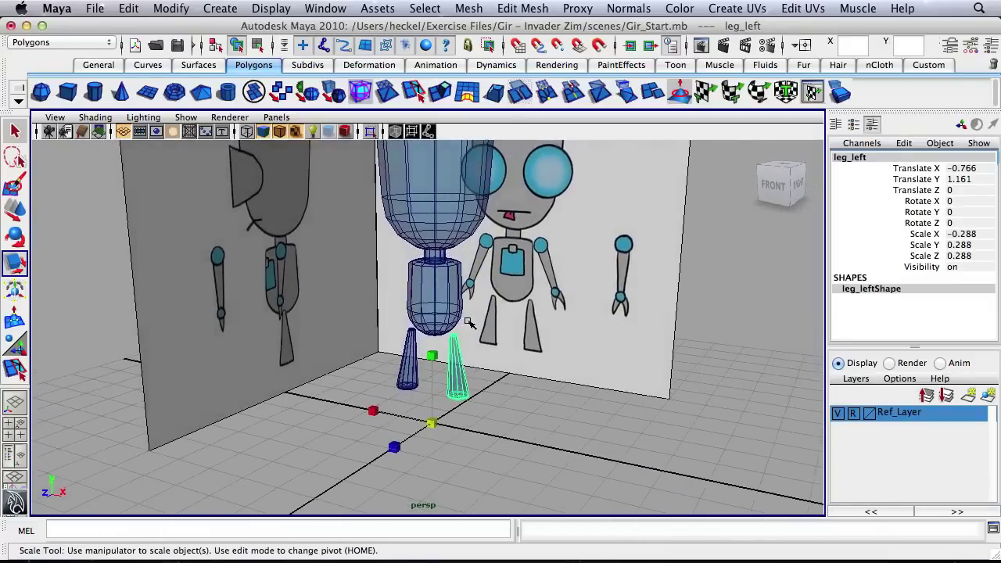
{"action": "middle_click_drag", "start_coordinate": [507, 306], "coordinate": [554, 356], "text": "alt"}
{"action": "left_click", "coordinate": [475, 399]}
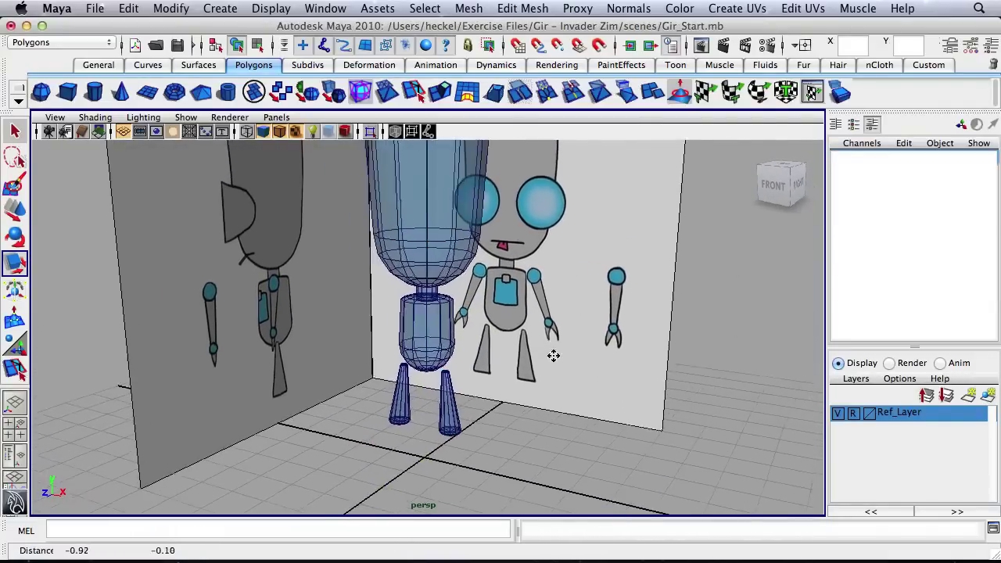
{"action": "right_click_drag", "start_coordinate": [553, 356], "coordinate": [507, 362], "text": "alt"}
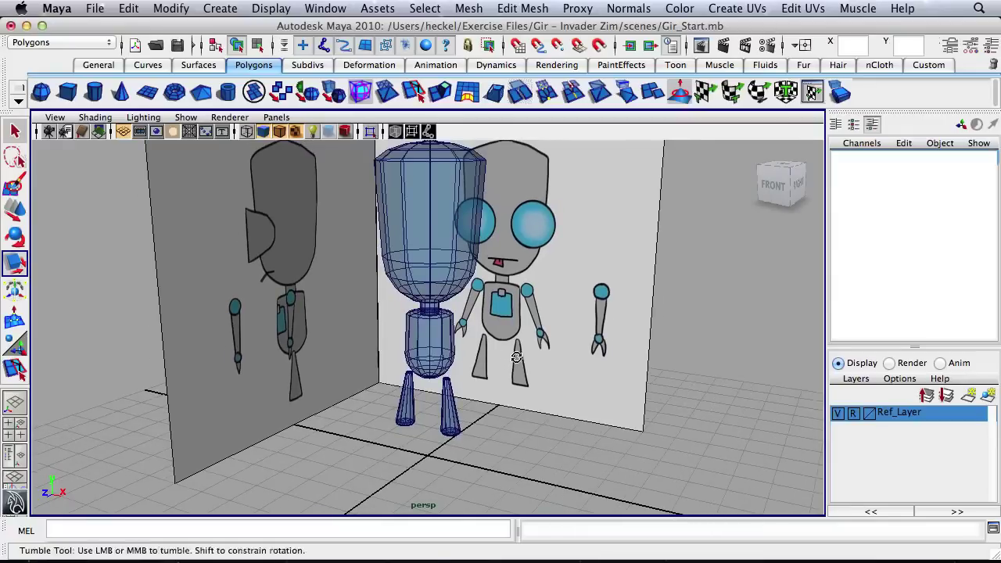
{"action": "left_click_drag", "start_coordinate": [507, 362], "coordinate": [506, 358], "text": "alt"}
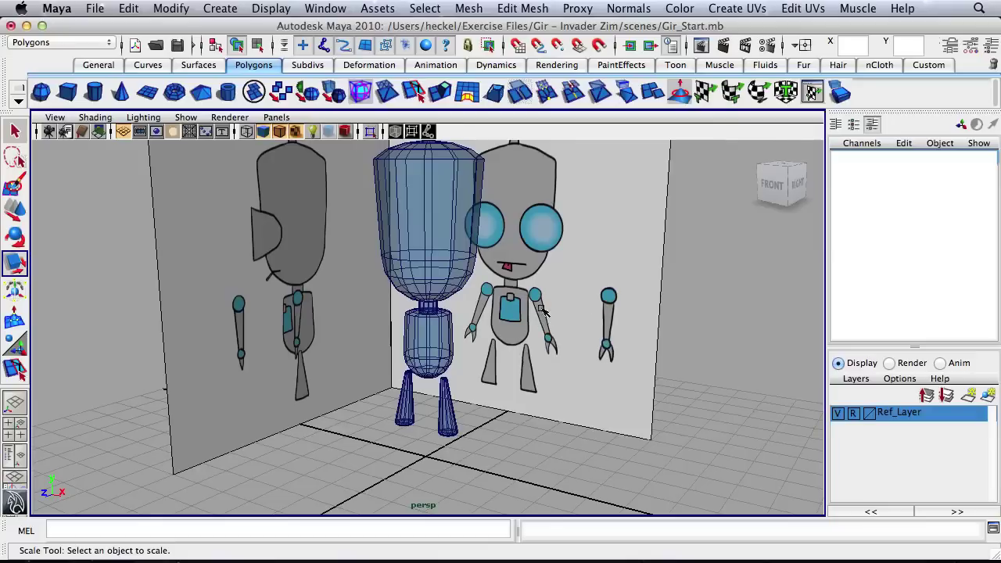
{"action": "left_click_drag", "start_coordinate": [526, 302], "coordinate": [566, 340], "text": "alt"}
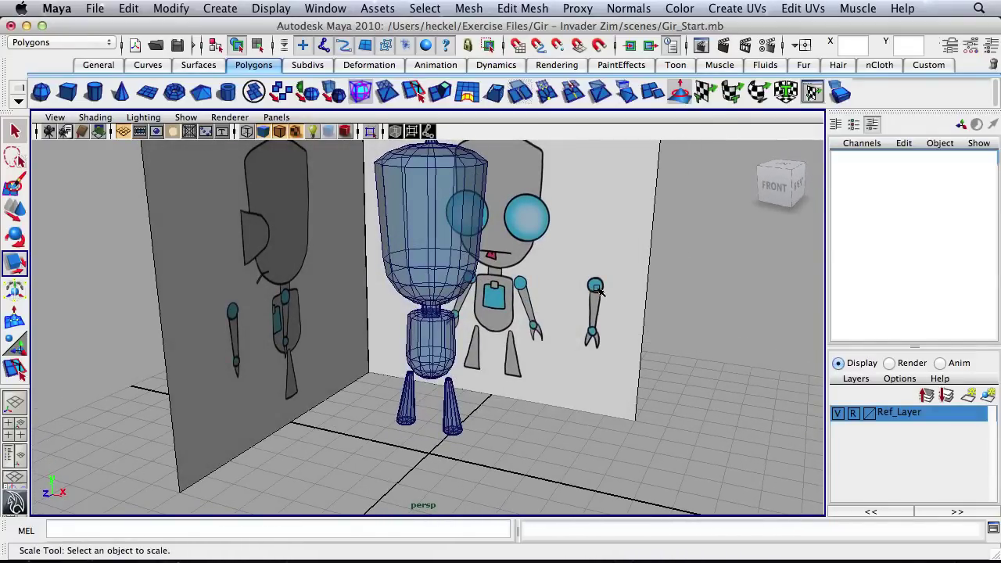
Step: Show the four-view layout, hide the front view's grid, and frame the separate arm reference in the front and side views
{"action": "key", "text": "space"}
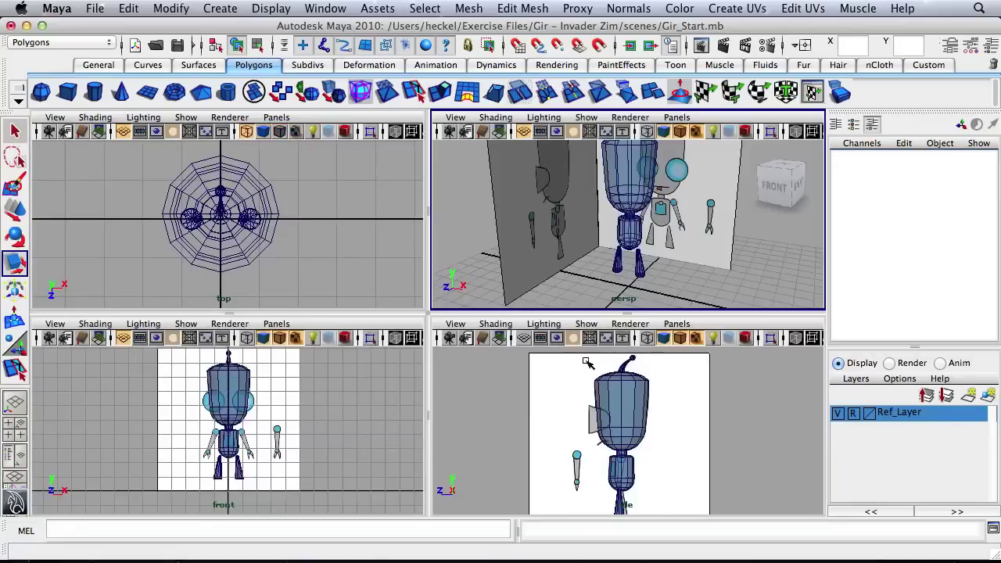
{"action": "middle_click_drag", "start_coordinate": [581, 429], "coordinate": [575, 375], "text": "alt"}
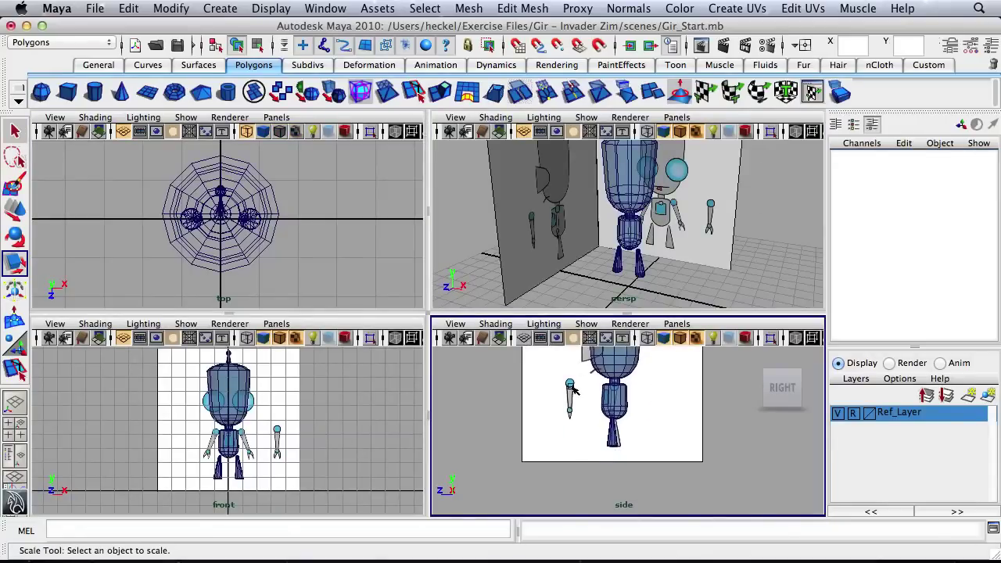
{"action": "left_click", "coordinate": [124, 338]}
{"action": "right_click_drag", "start_coordinate": [143, 386], "coordinate": [290, 413], "text": "alt"}
{"action": "middle_click_drag", "start_coordinate": [290, 414], "coordinate": [254, 389], "text": "alt"}
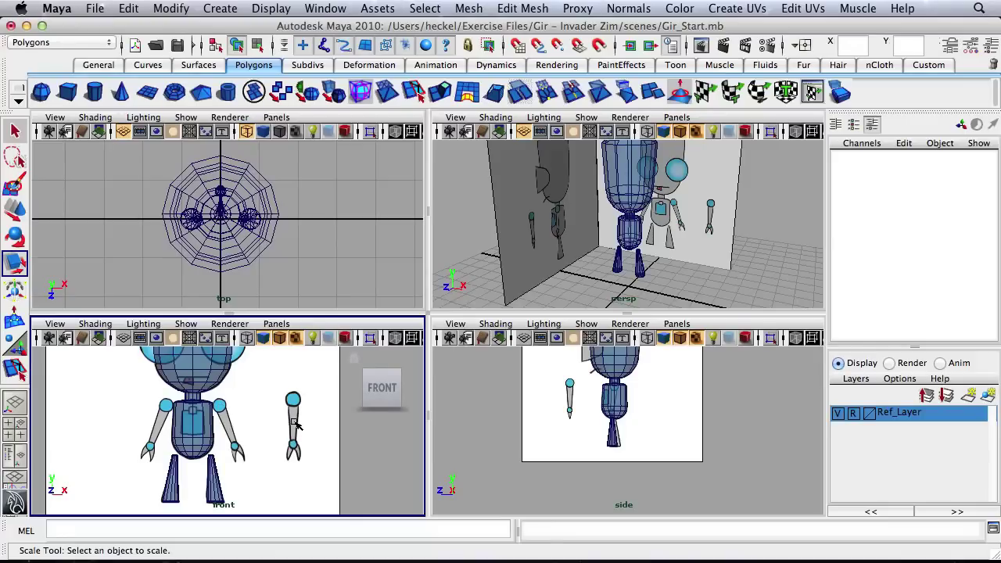
{"action": "middle_click_drag", "start_coordinate": [574, 397], "coordinate": [579, 424], "text": "alt"}
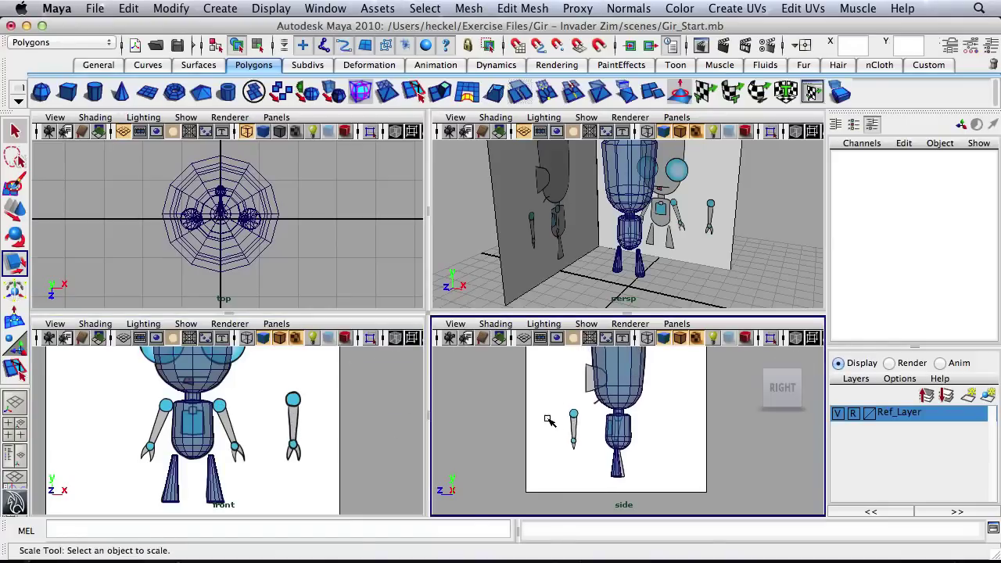
Step: Create a polygon sphere and move it beside the shoulder of the separate arm reference in the front view
{"action": "right_click_drag", "start_coordinate": [550, 420], "coordinate": [606, 423], "text": "alt"}
{"action": "middle_click_drag", "start_coordinate": [606, 422], "coordinate": [632, 428], "text": "alt"}
{"action": "right_click_drag", "start_coordinate": [632, 428], "coordinate": [679, 431], "text": "alt"}
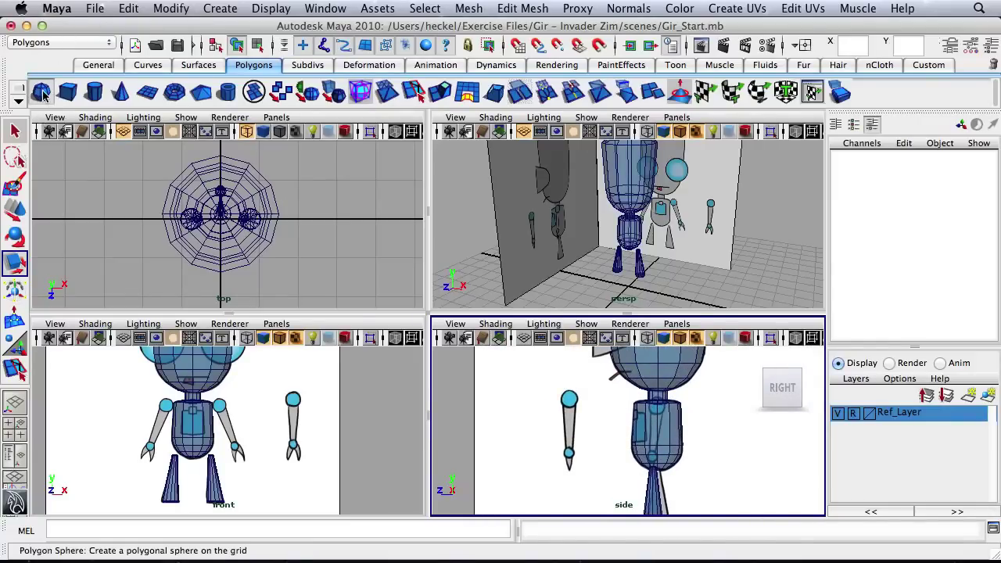
{"action": "left_click", "coordinate": [43, 93]}
{"action": "scroll", "coordinate": [287, 411], "scroll_direction": "down", "scroll_amount": 3}
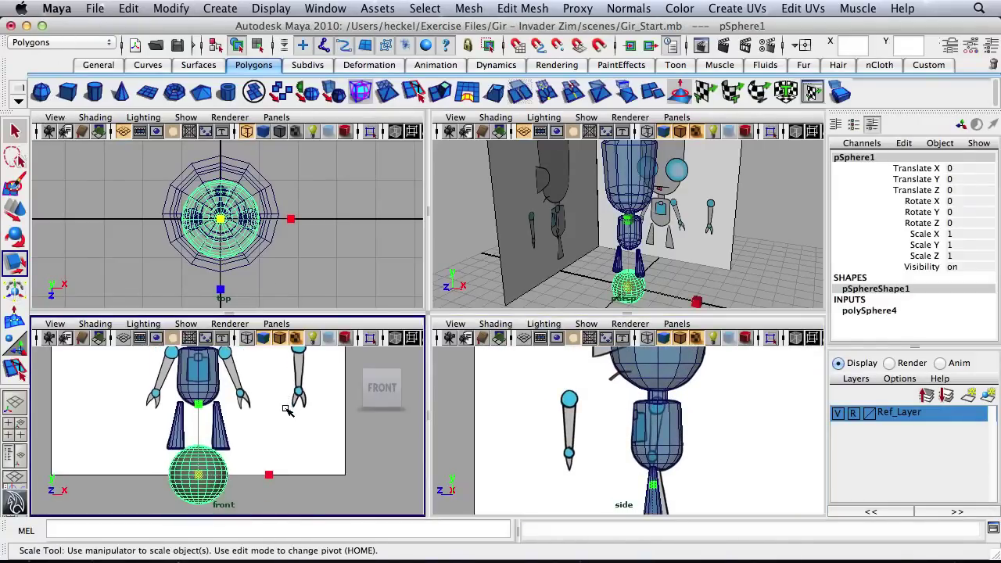
{"action": "key", "text": "w"}
{"action": "left_click_drag", "start_coordinate": [200, 475], "coordinate": [310, 399]}
{"action": "scroll", "coordinate": [310, 399], "scroll_direction": "up", "scroll_amount": 3}
{"action": "left_click_drag", "start_coordinate": [239, 453], "coordinate": [266, 422]}
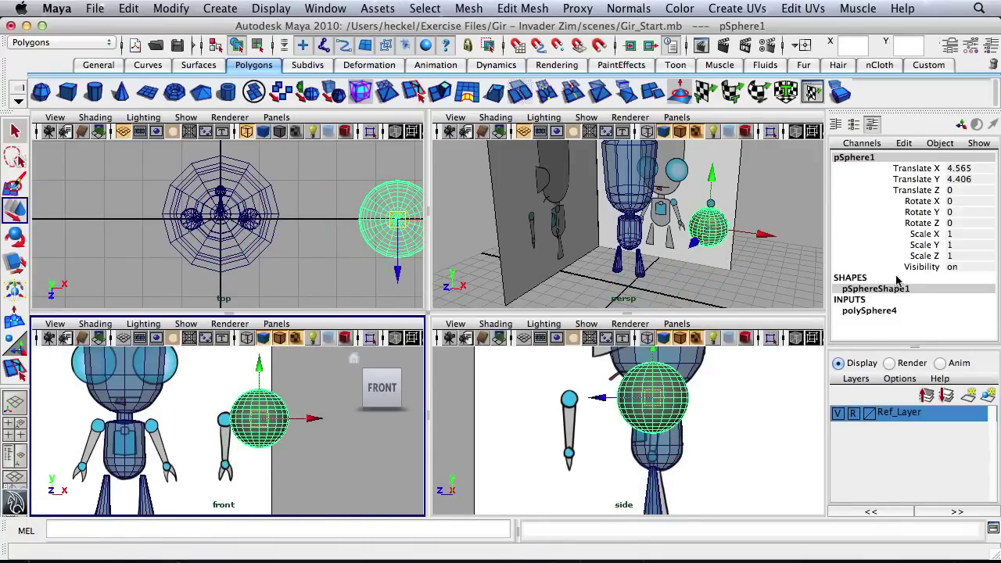
Step: Set the new sphere's axis subdivisions to 12 and its height subdivisions to 8
{"action": "left_click", "coordinate": [870, 311]}
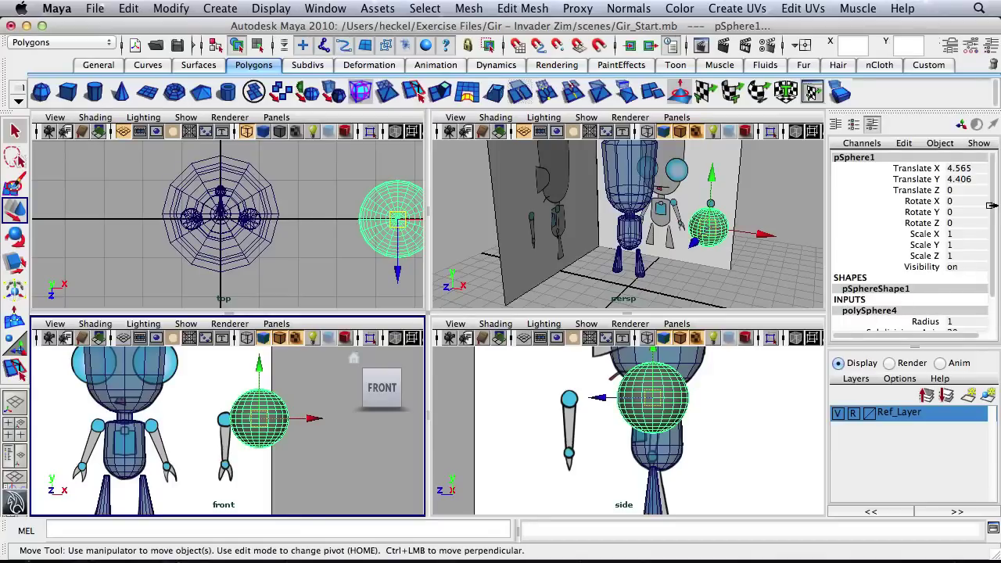
{"action": "scroll", "coordinate": [990, 205], "scroll_direction": "down", "scroll_amount": 2}
{"action": "left_click", "coordinate": [974, 291]}
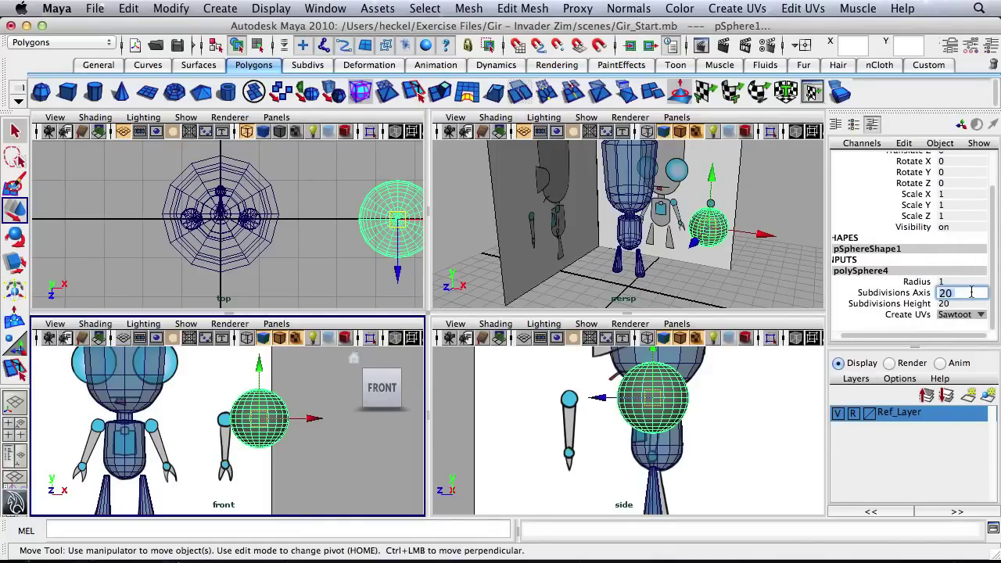
{"action": "type", "text": "12"}
{"action": "left_click", "coordinate": [959, 304]}
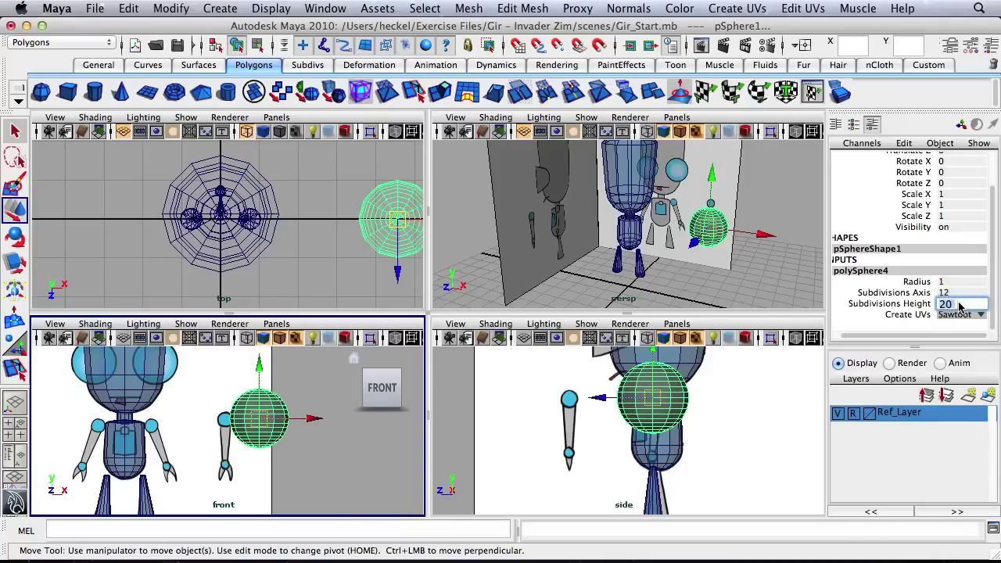
{"action": "type", "text": "8"}
{"action": "key", "text": "Return"}
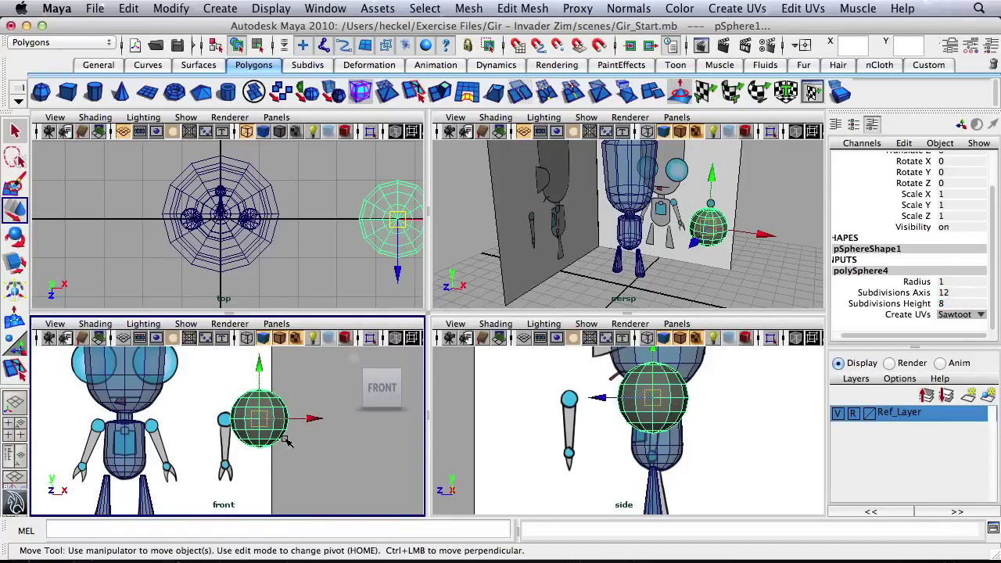
Step: Scale the sphere uniformly to about 0.28 and align it with the separate arm's shoulder circle in the front view
{"action": "key", "text": "r"}
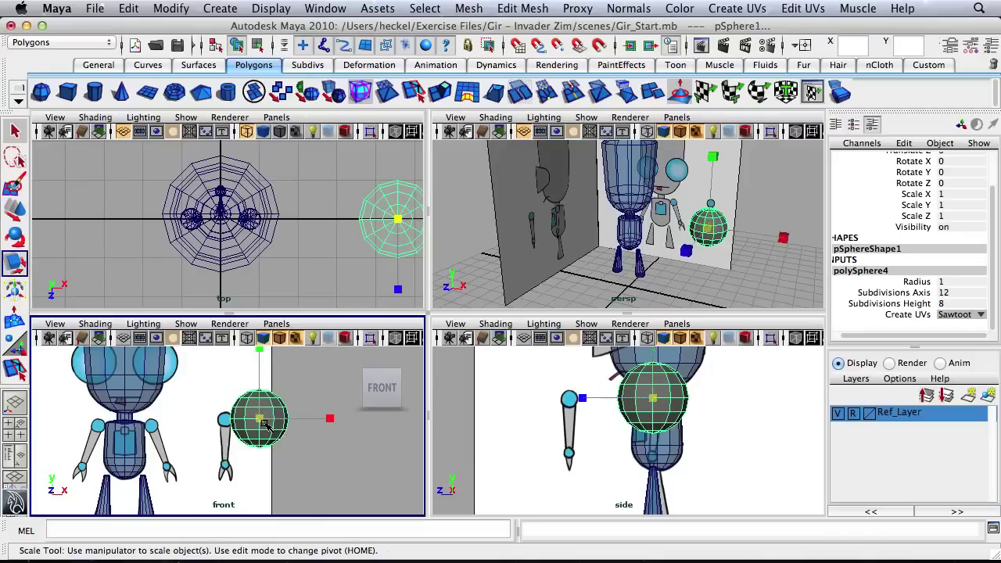
{"action": "left_click_drag", "start_coordinate": [259, 419], "coordinate": [226, 435]}
{"action": "key", "text": "w"}
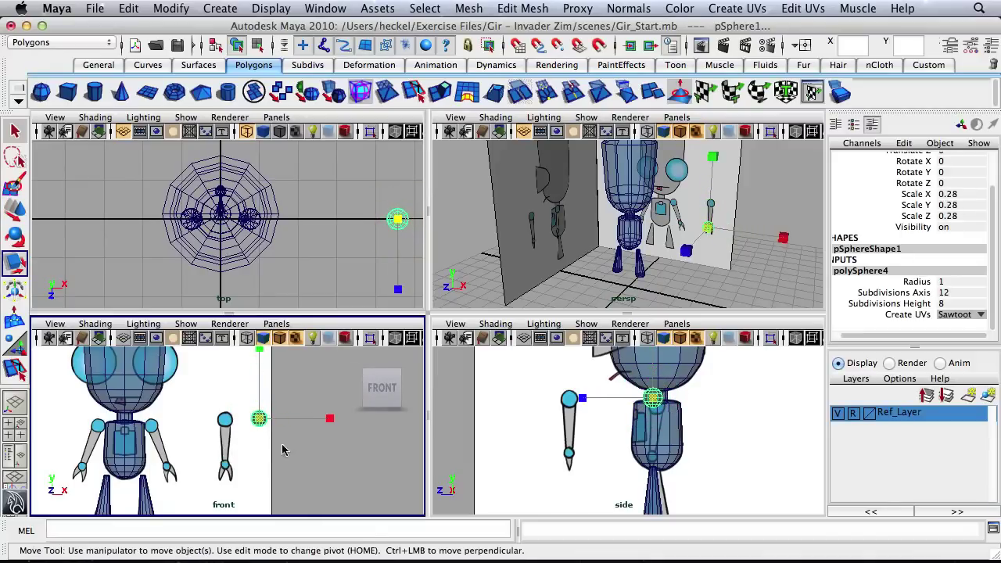
{"action": "left_click_drag", "start_coordinate": [317, 420], "coordinate": [273, 423]}
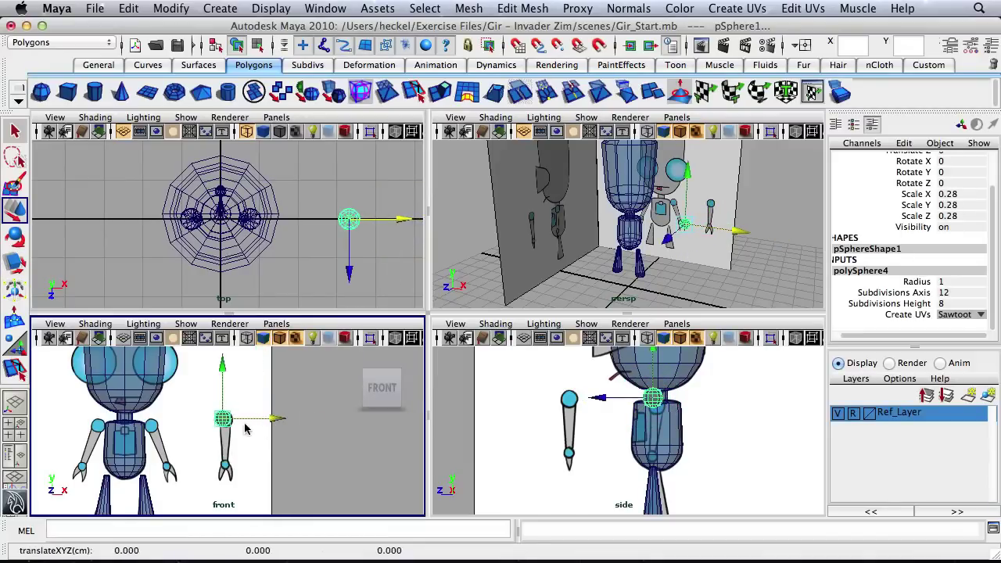
{"action": "key", "text": "f"}
{"action": "middle_click_drag", "start_coordinate": [299, 437], "coordinate": [302, 456], "text": "alt"}
{"action": "left_click_drag", "start_coordinate": [263, 419], "coordinate": [274, 423]}
{"action": "left_click", "coordinate": [219, 368]}
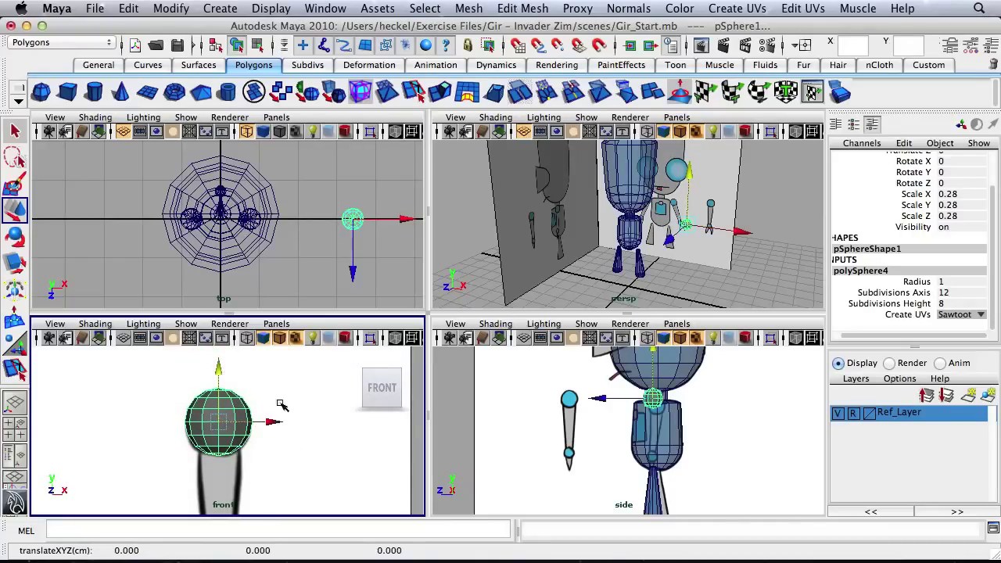
Step: Assign the transparent_mat material from the Hypershade to the shoulder sphere, then minimize the Hypershade
{"action": "mouse_move", "coordinate": [382, 388]}
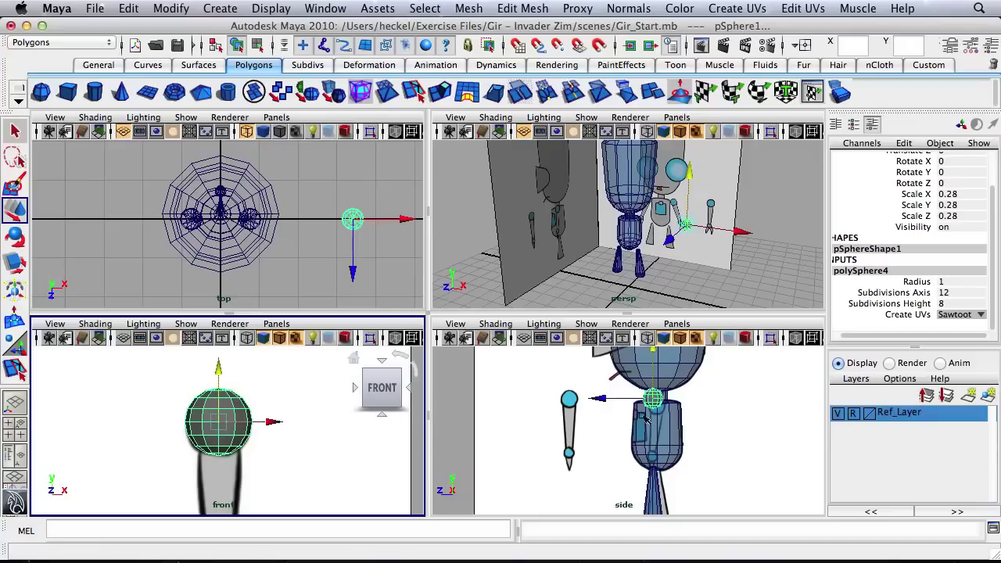
{"action": "mouse_move", "coordinate": [813, 540]}
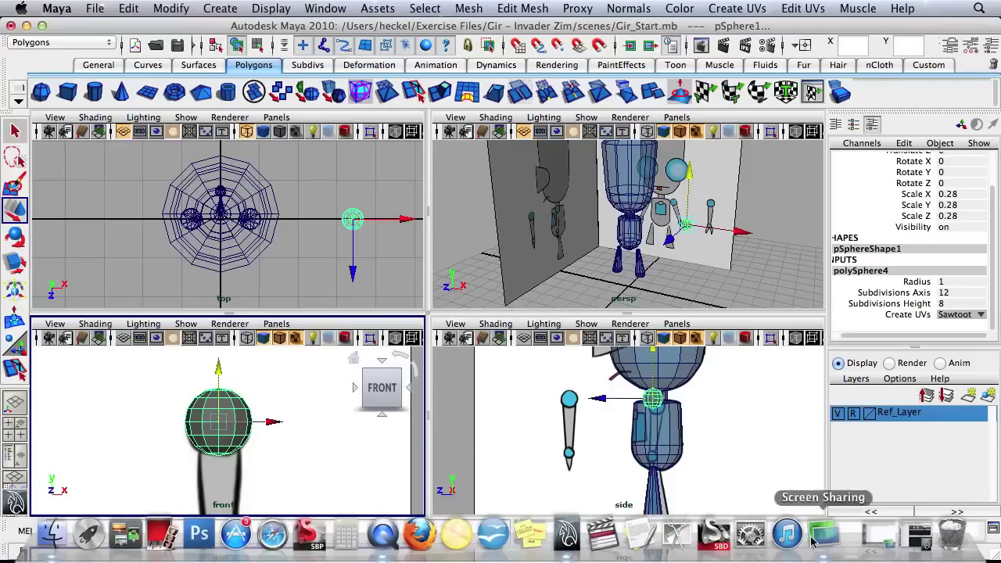
{"action": "left_click", "coordinate": [921, 540]}
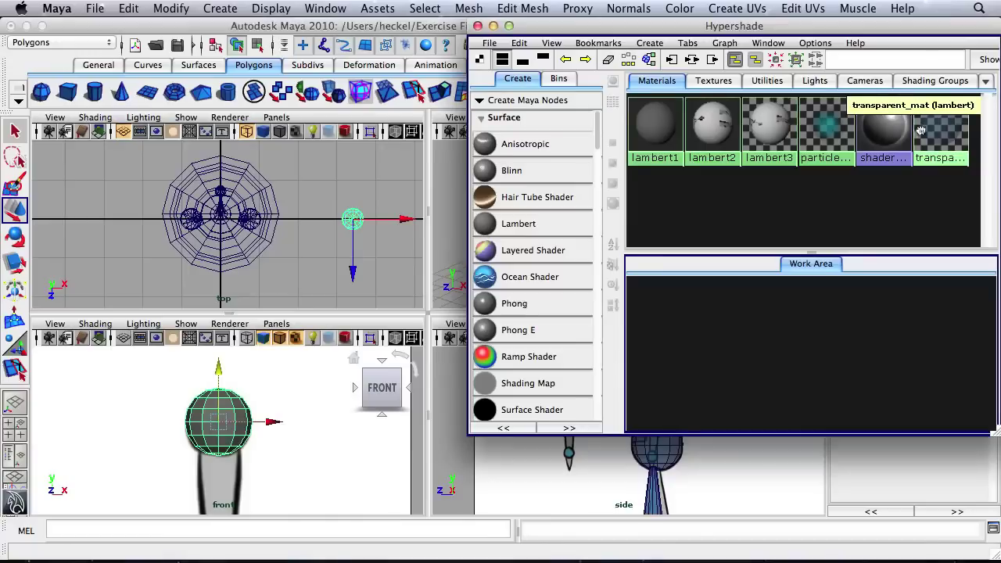
{"action": "middle_click_drag", "start_coordinate": [921, 132], "coordinate": [249, 413]}
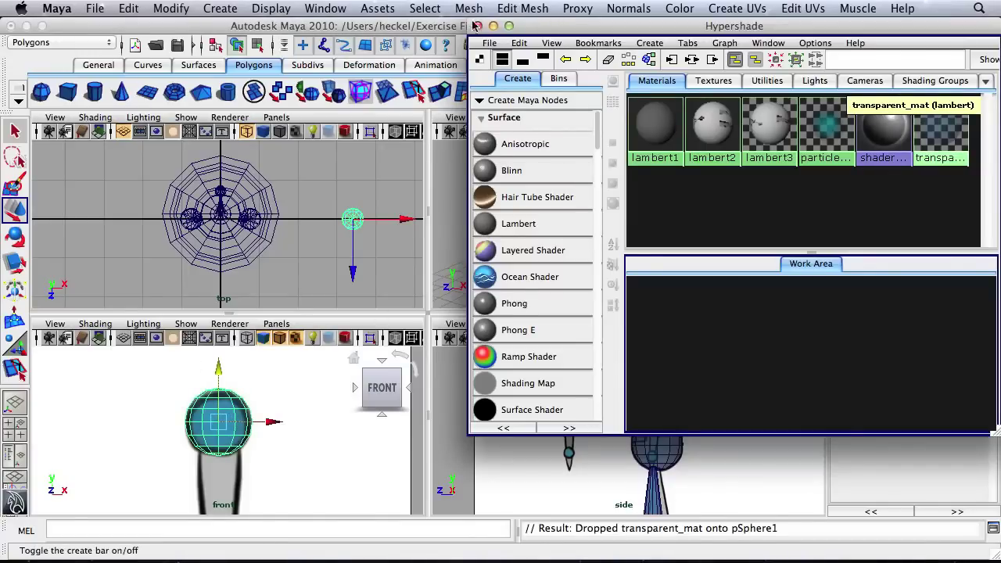
{"action": "left_click", "coordinate": [493, 26]}
Step: Switch the shoulder sphere to face selection and select the faces at its very bottom
{"action": "right_click_drag", "start_coordinate": [307, 428], "coordinate": [257, 423], "text": "alt"}
{"action": "middle_click_drag", "start_coordinate": [258, 423], "coordinate": [259, 386], "text": "alt"}
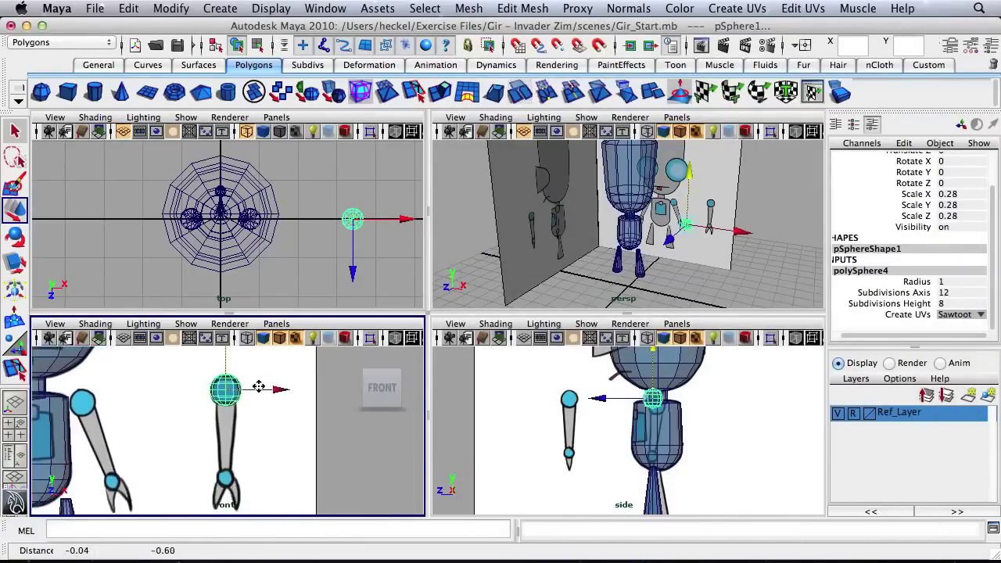
{"action": "right_click_drag", "start_coordinate": [259, 387], "coordinate": [331, 424], "text": "alt"}
{"action": "right_click_drag", "start_coordinate": [224, 409], "coordinate": [329, 427], "text": "alt"}
{"action": "middle_click_drag", "start_coordinate": [247, 414], "coordinate": [248, 452], "text": "alt"}
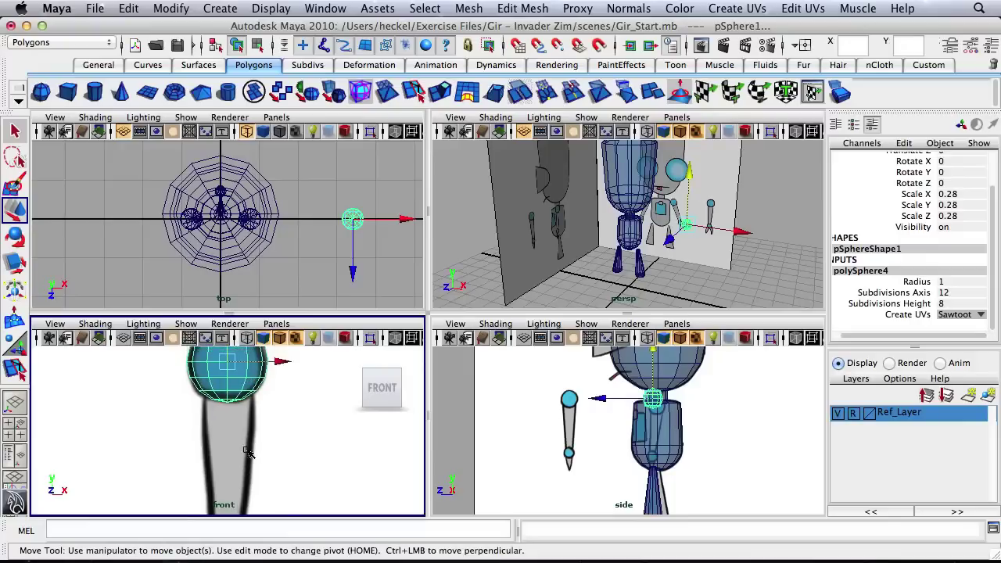
{"action": "right_click_drag", "start_coordinate": [221, 398], "coordinate": [215, 283]}
{"action": "right_click_drag", "start_coordinate": [143, 396], "coordinate": [195, 398], "text": "alt"}
{"action": "middle_click_drag", "start_coordinate": [252, 392], "coordinate": [253, 445], "text": "alt"}
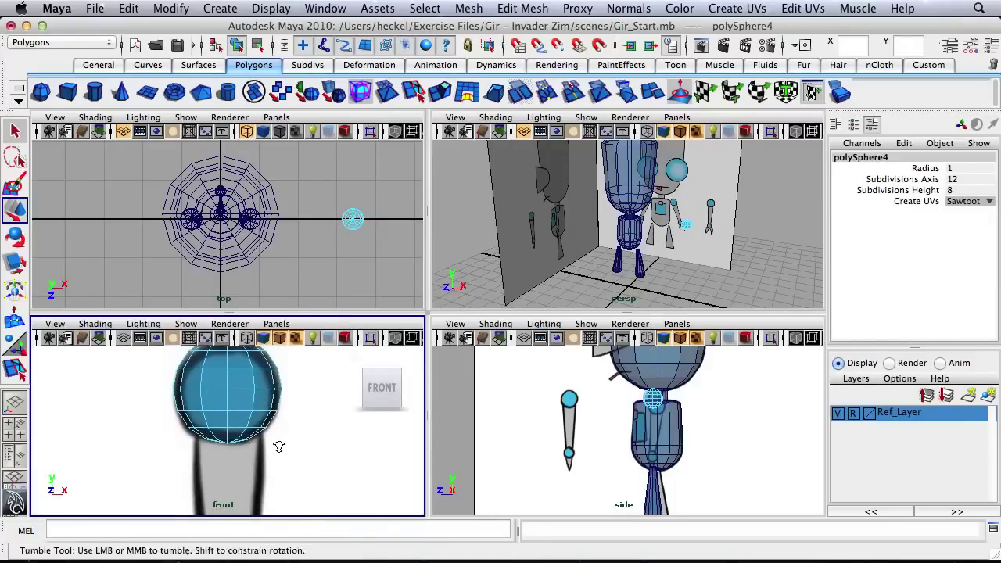
{"action": "right_click_drag", "start_coordinate": [279, 446], "coordinate": [274, 444], "text": "alt"}
{"action": "left_click_drag", "start_coordinate": [176, 429], "coordinate": [262, 462]}
Step: Extrude the shoulder sphere's selected bottom faces and move them straight down to the wrist circle in the enlarged front view
{"action": "scroll", "coordinate": [271, 462], "scroll_direction": "down", "scroll_amount": 4}
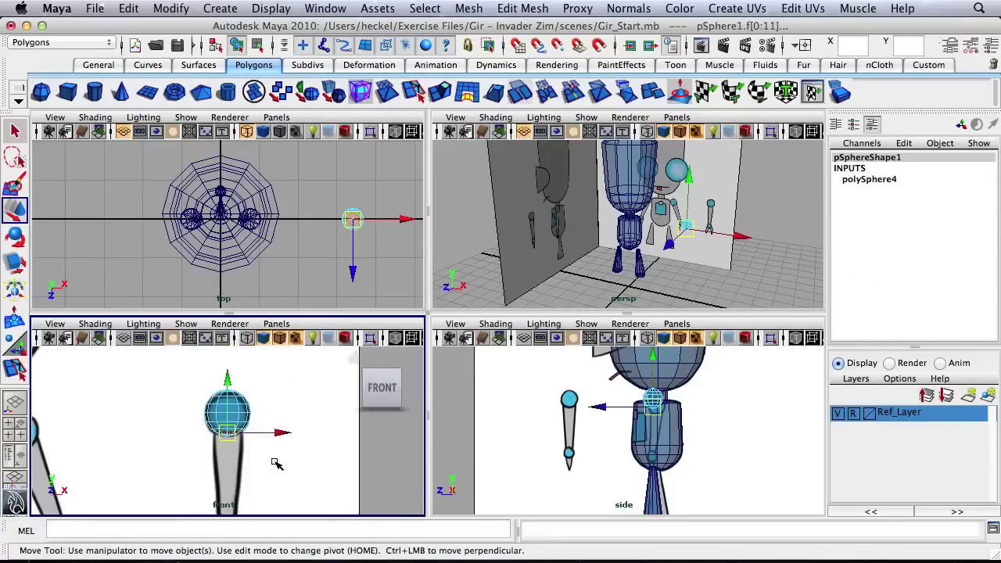
{"action": "right_click_drag", "start_coordinate": [148, 441], "coordinate": [157, 441], "text": "alt"}
{"action": "scroll", "coordinate": [157, 441], "scroll_direction": "up", "scroll_amount": 5}
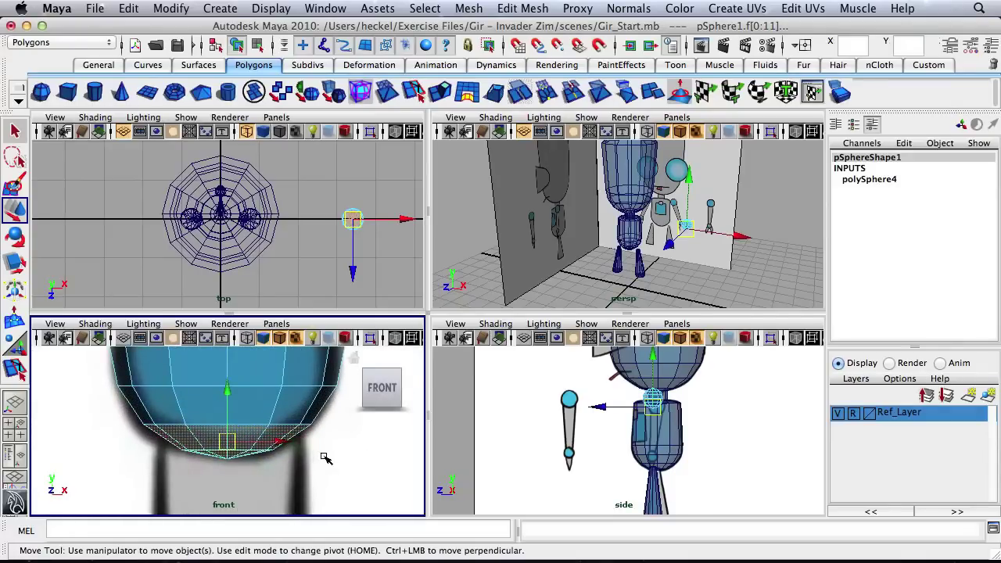
{"action": "scroll", "coordinate": [282, 447], "scroll_direction": "down", "scroll_amount": 5}
{"action": "middle_click_drag", "start_coordinate": [283, 447], "coordinate": [292, 399], "text": "alt"}
{"action": "right_click_drag", "start_coordinate": [300, 411], "coordinate": [278, 427], "text": "alt"}
{"action": "key", "text": "space"}
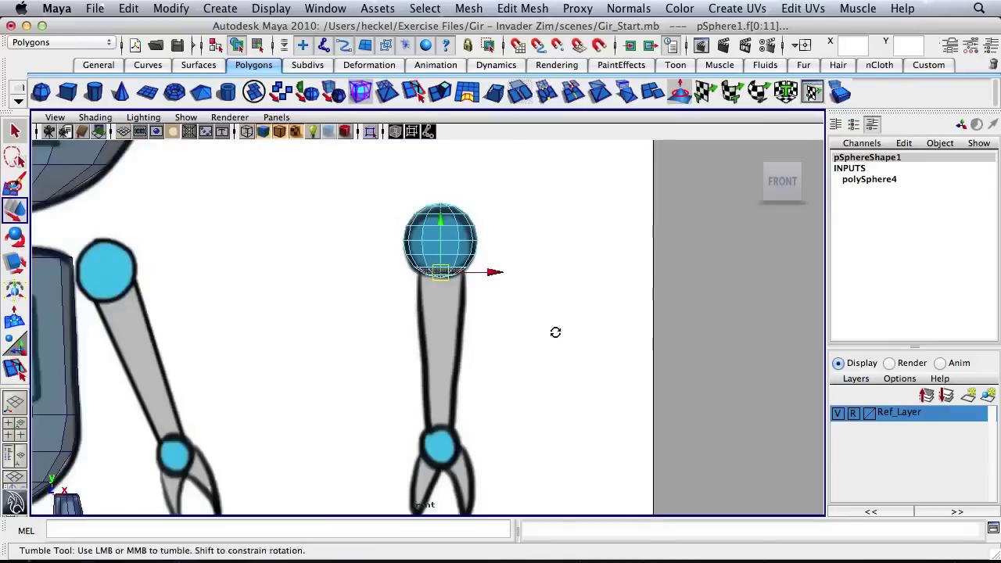
{"action": "right_click_drag", "start_coordinate": [554, 331], "coordinate": [529, 326], "text": "alt"}
{"action": "middle_click_drag", "start_coordinate": [529, 326], "coordinate": [535, 310], "text": "alt"}
{"action": "left_click", "coordinate": [455, 94]}
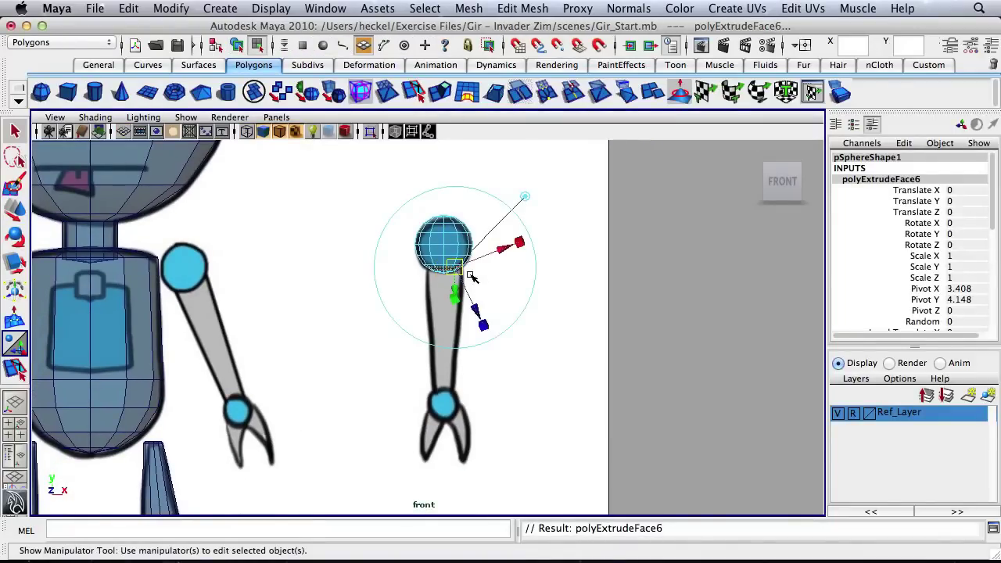
{"action": "key", "text": "w"}
{"action": "left_click_drag", "start_coordinate": [443, 213], "coordinate": [443, 339]}
{"action": "left_click_drag", "start_coordinate": [445, 333], "coordinate": [444, 340]}
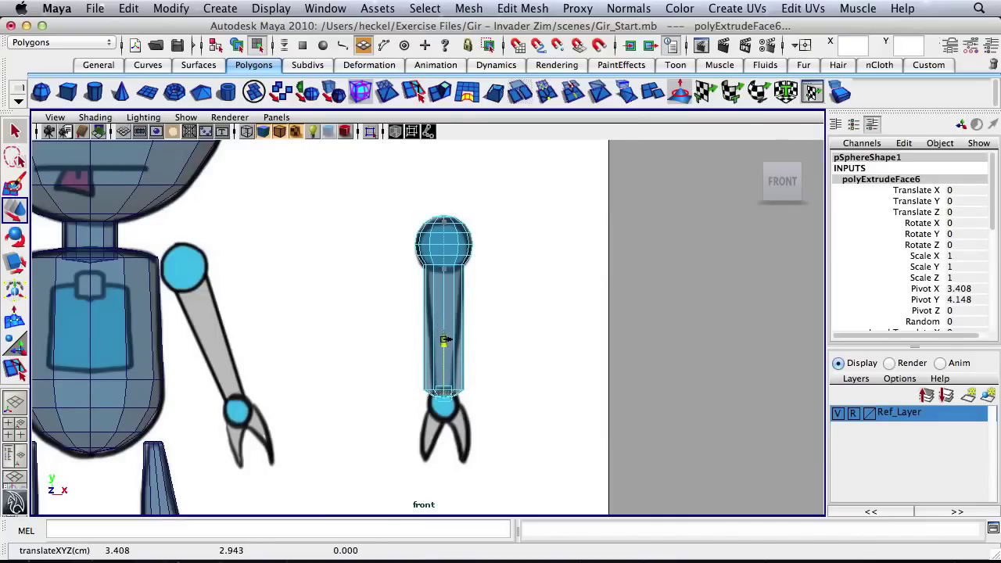
Step: Scale the extruded end faces down uniformly so the arm tapers to the reference's wrist width, and clear the selection
{"action": "key", "text": "r"}
{"action": "left_click_drag", "start_coordinate": [443, 395], "coordinate": [430, 402]}
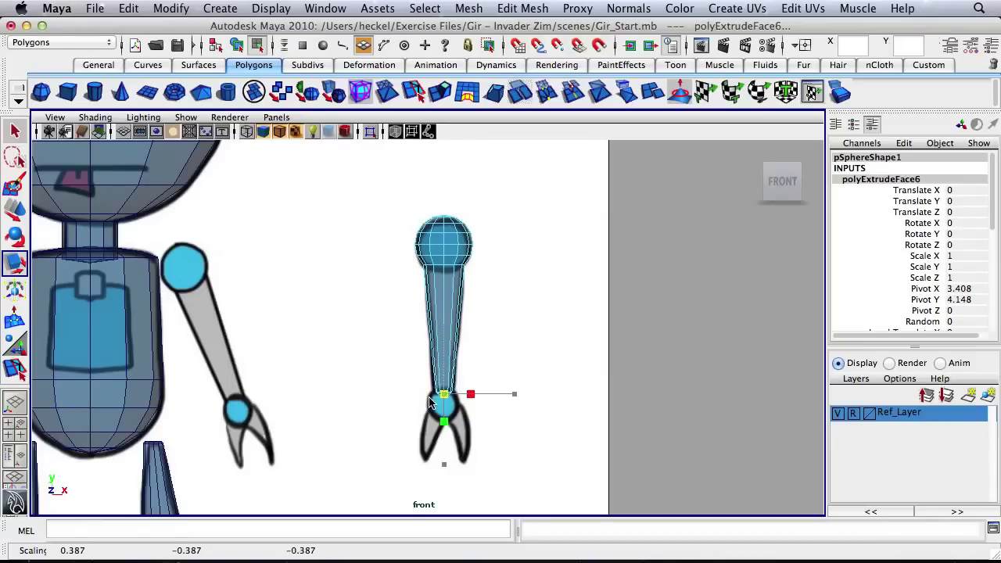
{"action": "left_click", "coordinate": [494, 361]}
Step: Create a second polygon sphere for the arm's wrist joint
{"action": "right_click_drag", "start_coordinate": [505, 358], "coordinate": [611, 376], "text": "alt"}
{"action": "middle_click_drag", "start_coordinate": [611, 376], "coordinate": [501, 293], "text": "alt"}
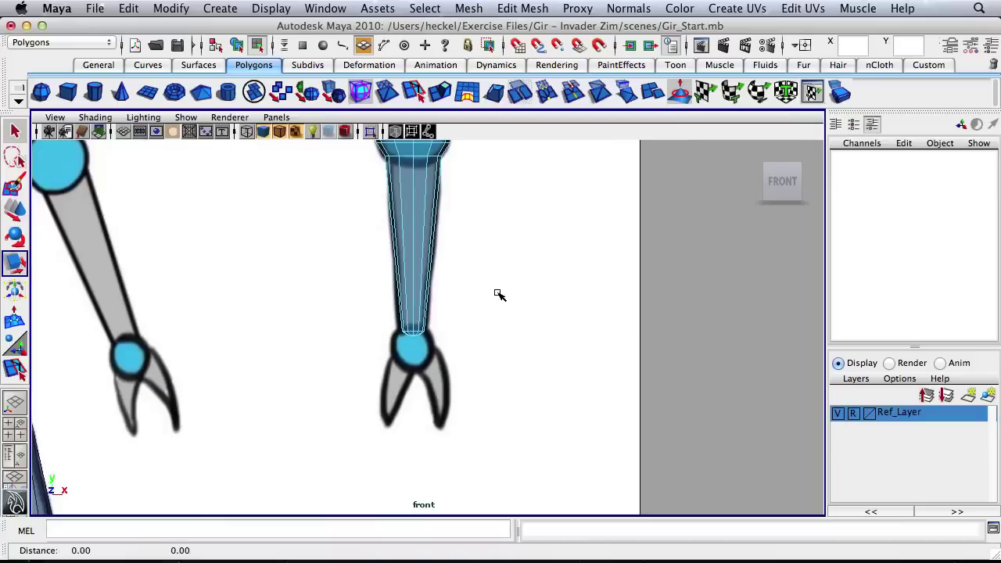
{"action": "right_click_drag", "start_coordinate": [500, 292], "coordinate": [505, 308], "text": "alt"}
{"action": "middle_click_drag", "start_coordinate": [505, 308], "coordinate": [506, 359], "text": "alt"}
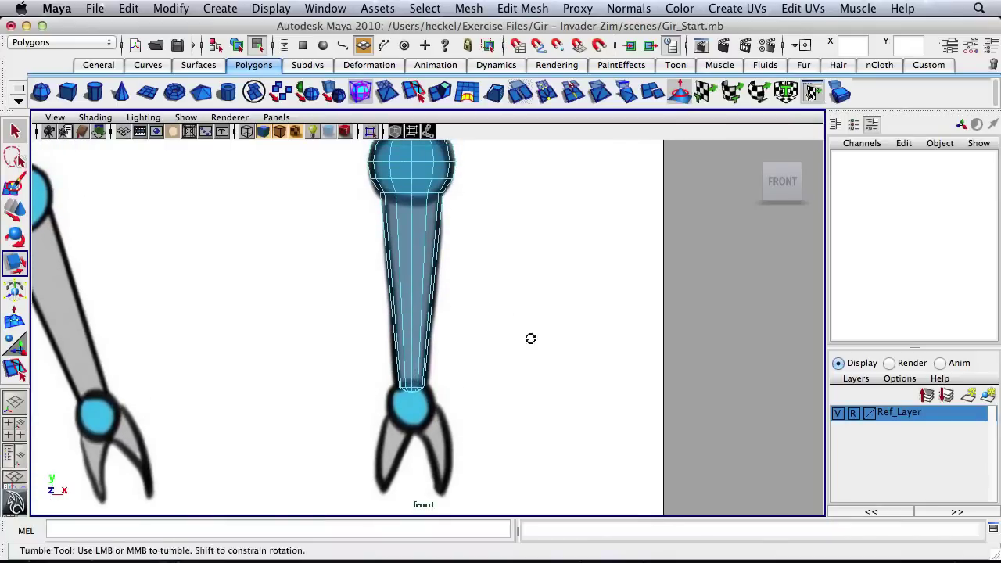
{"action": "mouse_move", "coordinate": [529, 337]}
{"action": "right_mouse_down", "text": "alt"}
{"action": "mouse_move", "coordinate": [444, 341]}
{"action": "mouse_move", "coordinate": [531, 343]}
{"action": "right_mouse_up", "text": "alt"}
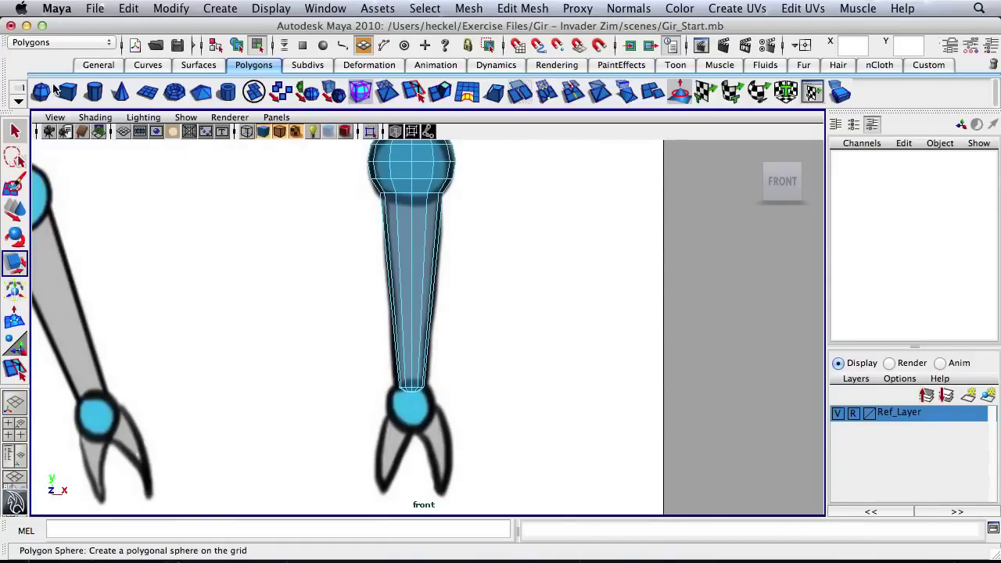
{"action": "left_click", "coordinate": [49, 90]}
{"action": "right_click_drag", "start_coordinate": [747, 338], "coordinate": [580, 336], "text": "alt"}
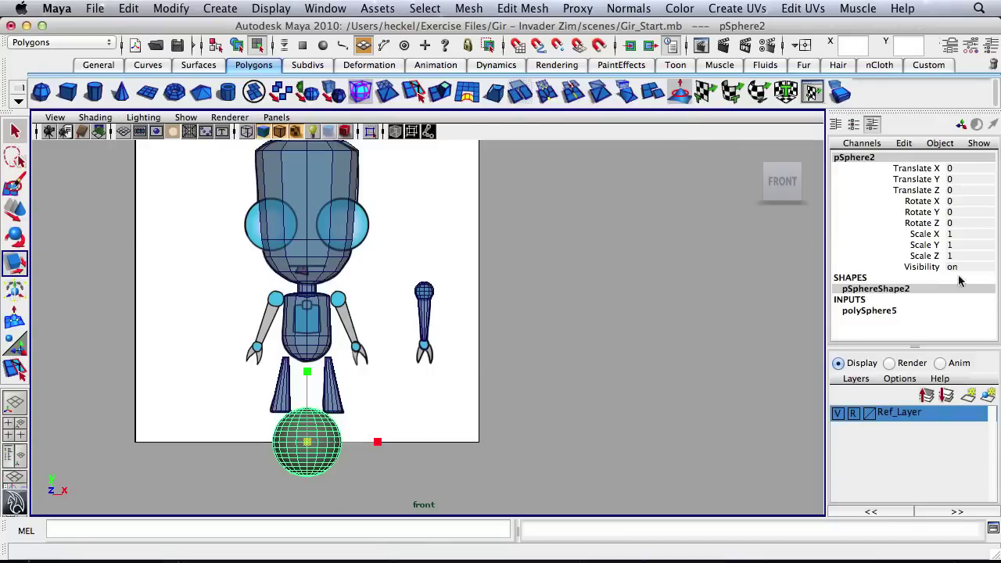
Step: Give the wrist sphere 12 axis subdivisions and 8 height subdivisions
{"action": "left_click", "coordinate": [866, 310]}
{"action": "left_click_drag", "start_coordinate": [993, 200], "coordinate": [993, 264]}
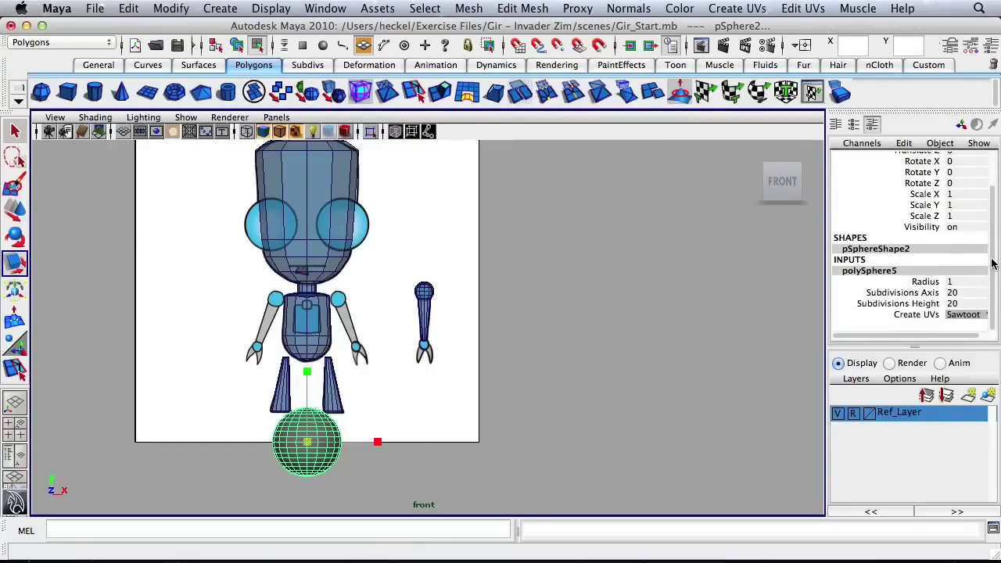
{"action": "left_click", "coordinate": [968, 293]}
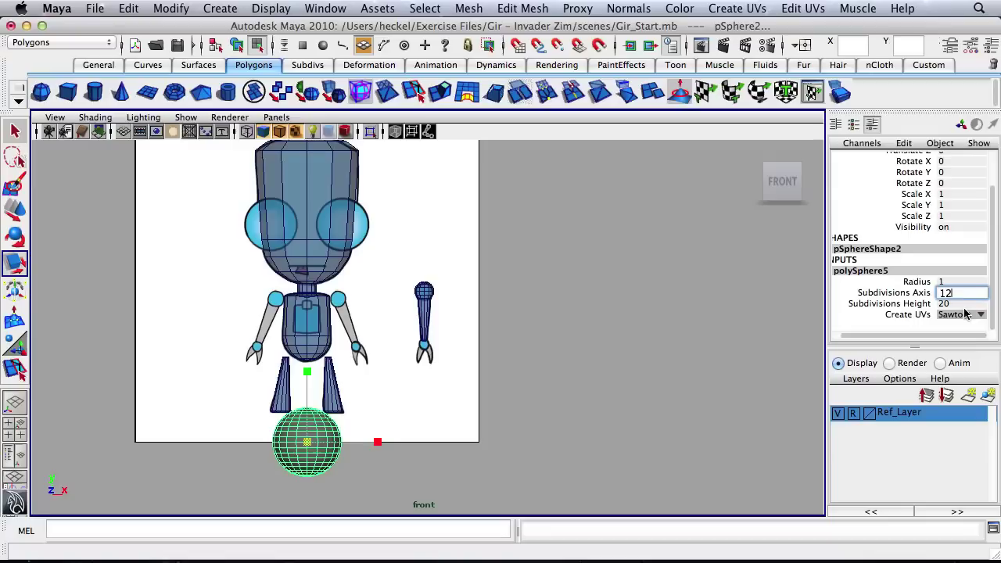
{"action": "type", "text": "12"}
{"action": "key", "text": "Tab"}
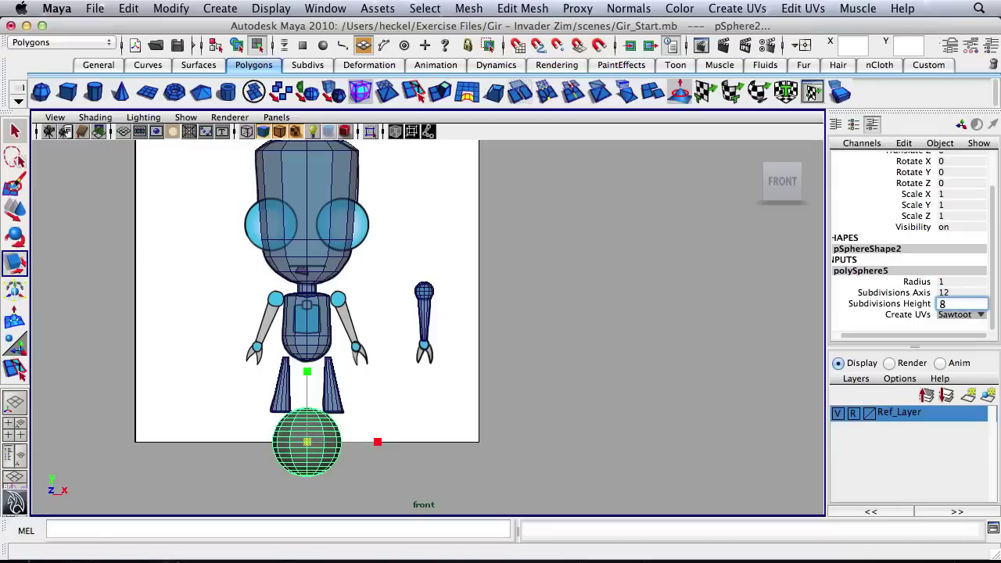
{"action": "key", "text": "Return"}
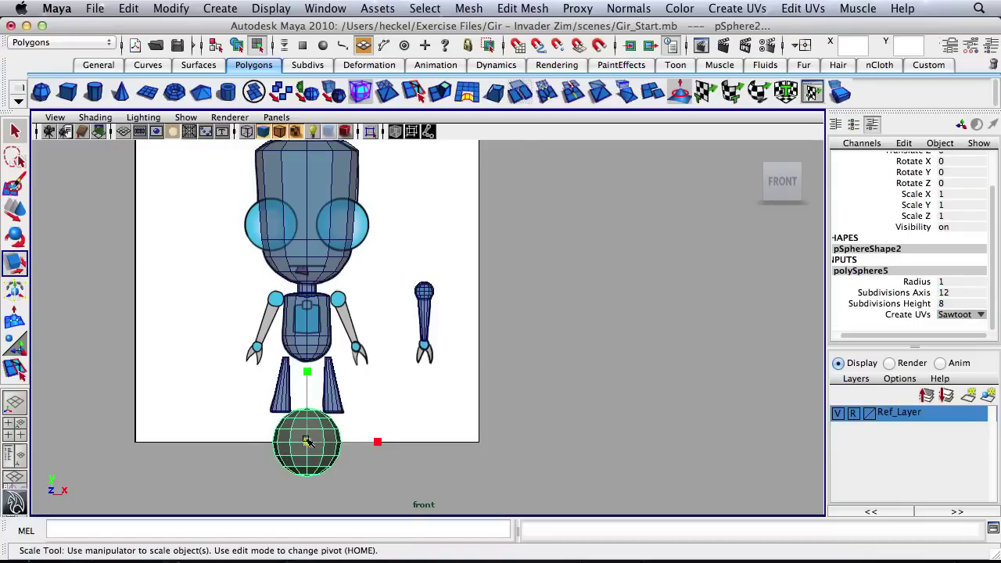
Step: Move the second sphere onto the separate arm's wrist circle, scale it down to match the circle, and deselect it
{"action": "left_click_drag", "start_coordinate": [307, 443], "coordinate": [420, 348]}
{"action": "key", "text": "w"}
{"action": "scroll", "coordinate": [432, 348], "scroll_direction": "up", "scroll_amount": 5}
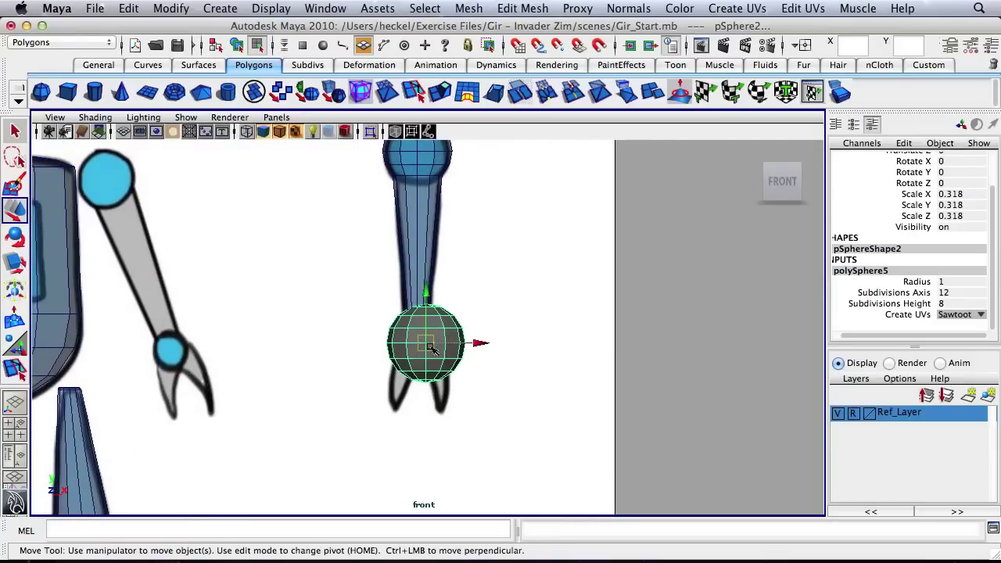
{"action": "key", "text": "r"}
{"action": "left_click_drag", "start_coordinate": [405, 345], "coordinate": [431, 347]}
{"action": "key", "text": "w"}
{"action": "key", "text": "r"}
{"action": "left_click", "coordinate": [457, 325]}
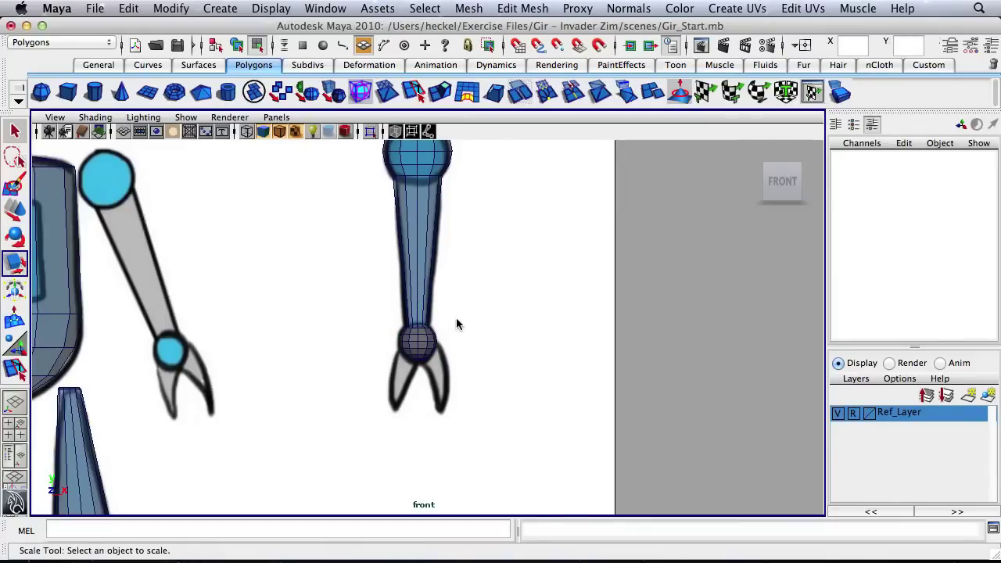
{"action": "right_click_drag", "start_coordinate": [373, 351], "coordinate": [449, 234], "text": "alt"}
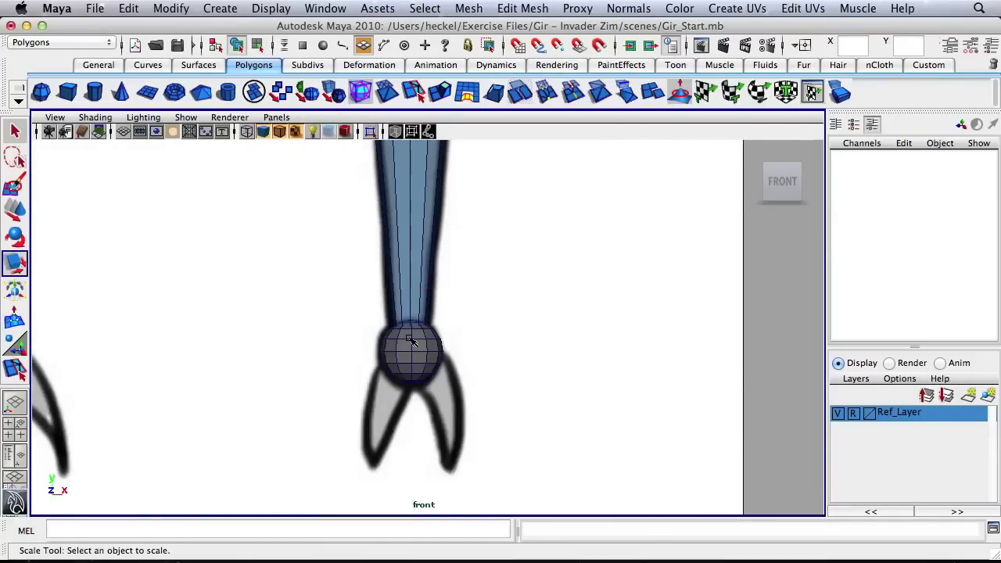
Step: Nudge the wrist sphere sideways along X to about 3.408 so it is centred under the forearm
{"action": "left_click", "coordinate": [438, 351]}
{"action": "key", "text": "w"}
{"action": "left_click_drag", "start_coordinate": [459, 351], "coordinate": [463, 352]}
{"action": "right_click_drag", "start_coordinate": [462, 352], "coordinate": [731, 352], "text": "alt"}
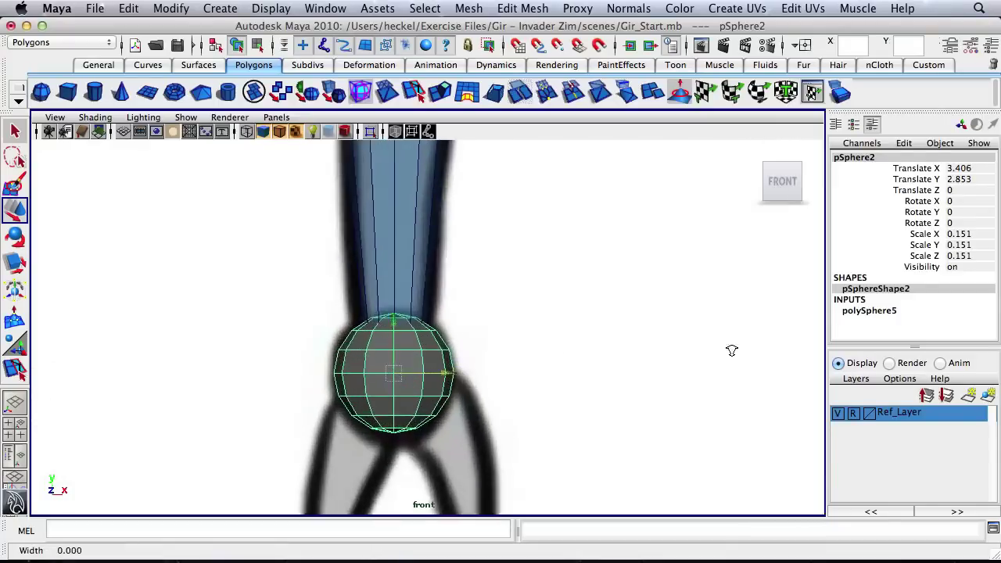
{"action": "left_click_drag", "start_coordinate": [442, 382], "coordinate": [445, 382]}
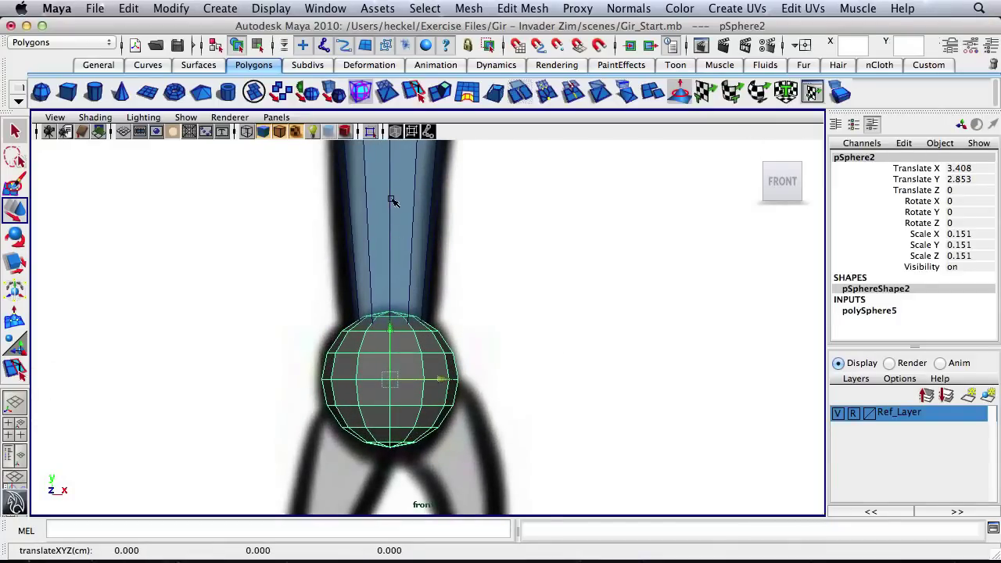
{"action": "right_click_drag", "start_coordinate": [541, 242], "coordinate": [414, 242], "text": "alt"}
{"action": "middle_click_drag", "start_coordinate": [485, 301], "coordinate": [502, 289], "text": "alt"}
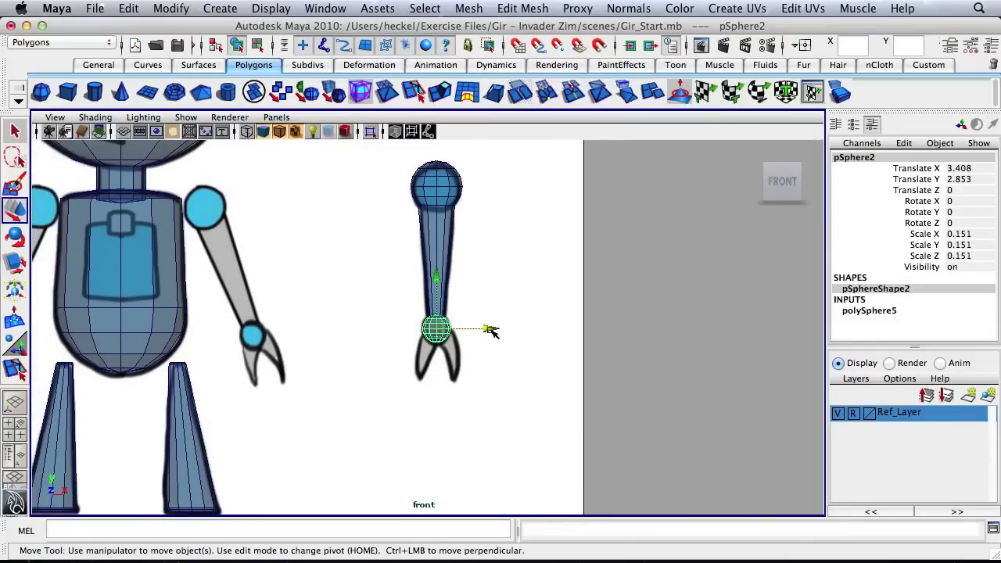
Step: Assign the existing transparent_mat material to the wrist sphere and close the Hypershade
{"action": "scroll", "coordinate": [490, 330], "scroll_direction": "up", "scroll_amount": 6}
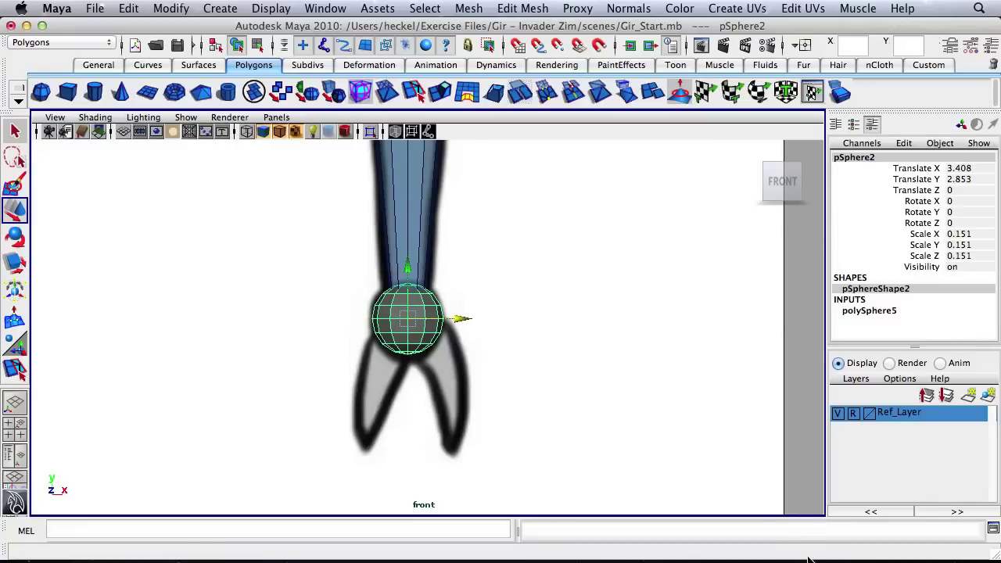
{"action": "mouse_move", "coordinate": [810, 558]}
{"action": "left_click", "coordinate": [928, 539]}
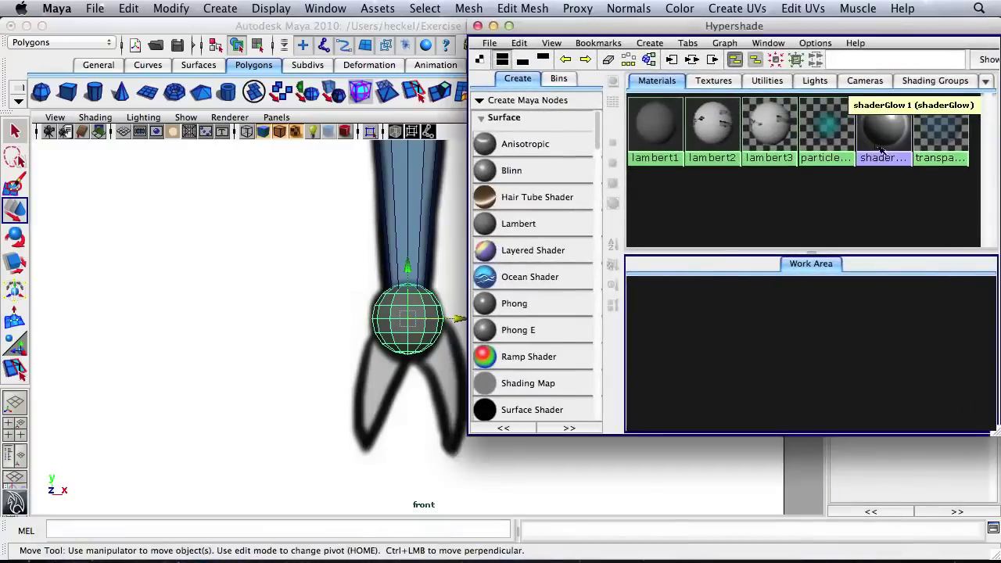
{"action": "middle_click_drag", "start_coordinate": [423, 340], "coordinate": [423, 340]}
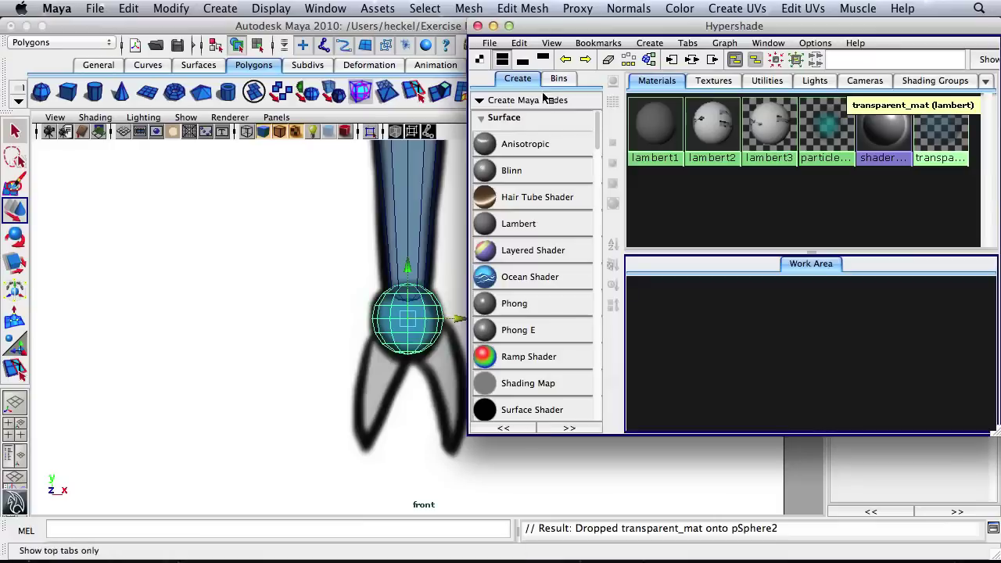
{"action": "left_click", "coordinate": [493, 27]}
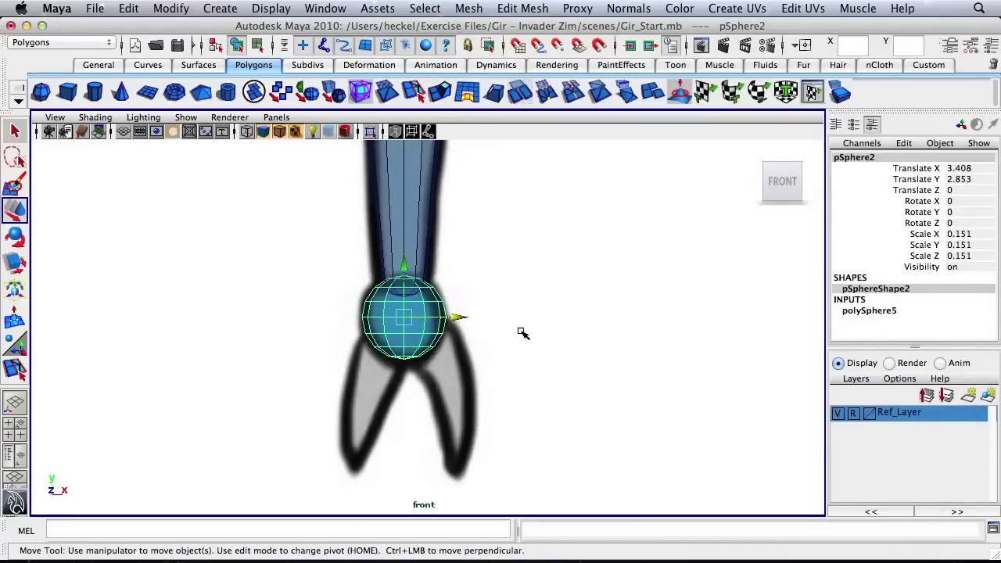
Step: Inspect the wrist sphere from several angles in the perspective and side views to plan the claw's attachment
{"action": "key", "text": "space"}
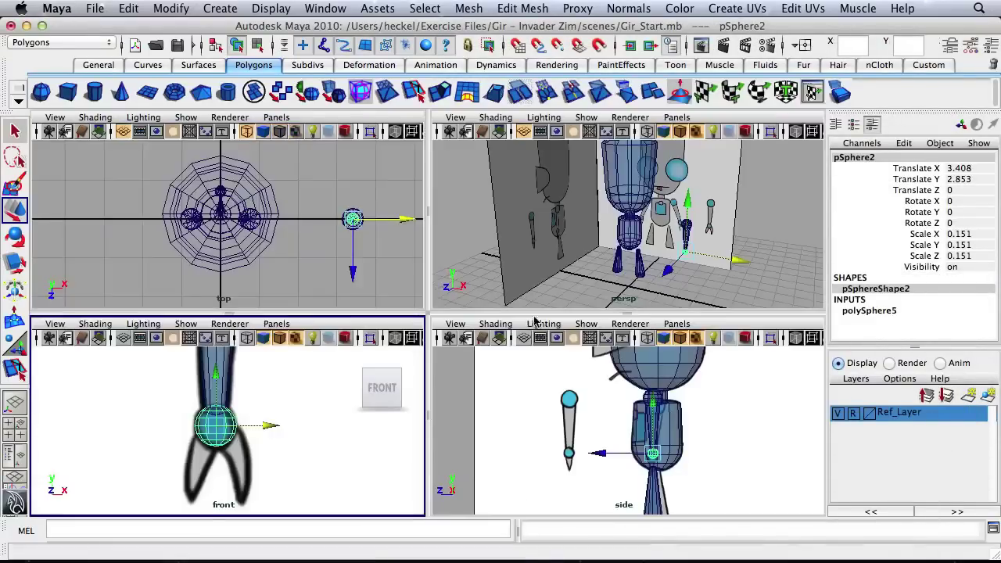
{"action": "key", "text": "space"}
{"action": "left_click_drag", "start_coordinate": [543, 331], "coordinate": [493, 306], "text": "alt"}
{"action": "right_click_drag", "start_coordinate": [494, 306], "coordinate": [638, 306], "text": "alt"}
{"action": "left_click_drag", "start_coordinate": [638, 305], "coordinate": [608, 297], "text": "alt"}
{"action": "middle_click_drag", "start_coordinate": [608, 297], "coordinate": [482, 308], "text": "alt"}
{"action": "right_click_drag", "start_coordinate": [481, 308], "coordinate": [530, 295], "text": "alt"}
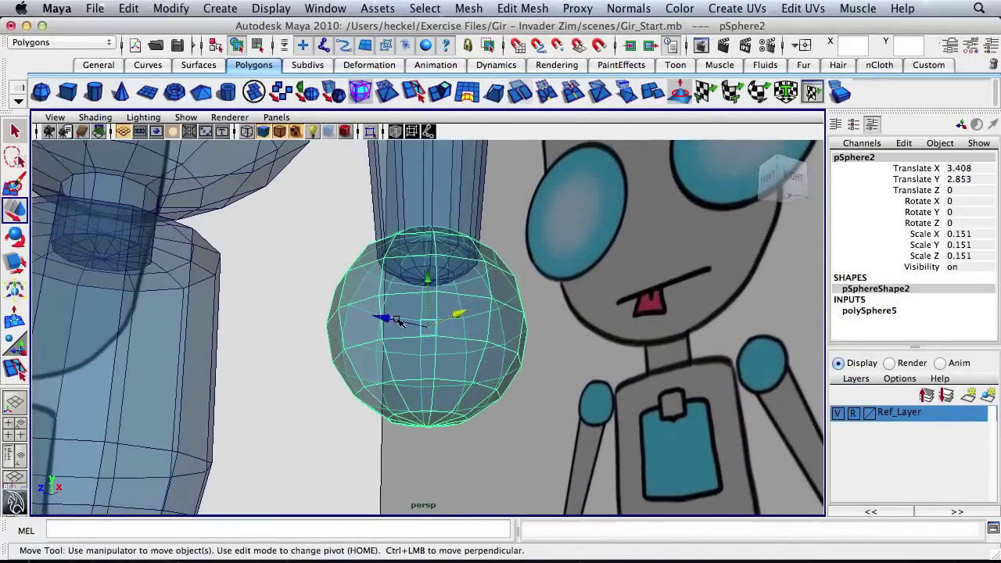
{"action": "left_click_drag", "start_coordinate": [399, 322], "coordinate": [402, 269], "text": "alt"}
{"action": "right_click_drag", "start_coordinate": [689, 262], "coordinate": [446, 234], "text": "alt"}
{"action": "left_click_drag", "start_coordinate": [445, 234], "coordinate": [373, 302], "text": "alt"}
{"action": "right_click_drag", "start_coordinate": [383, 304], "coordinate": [458, 309], "text": "alt"}
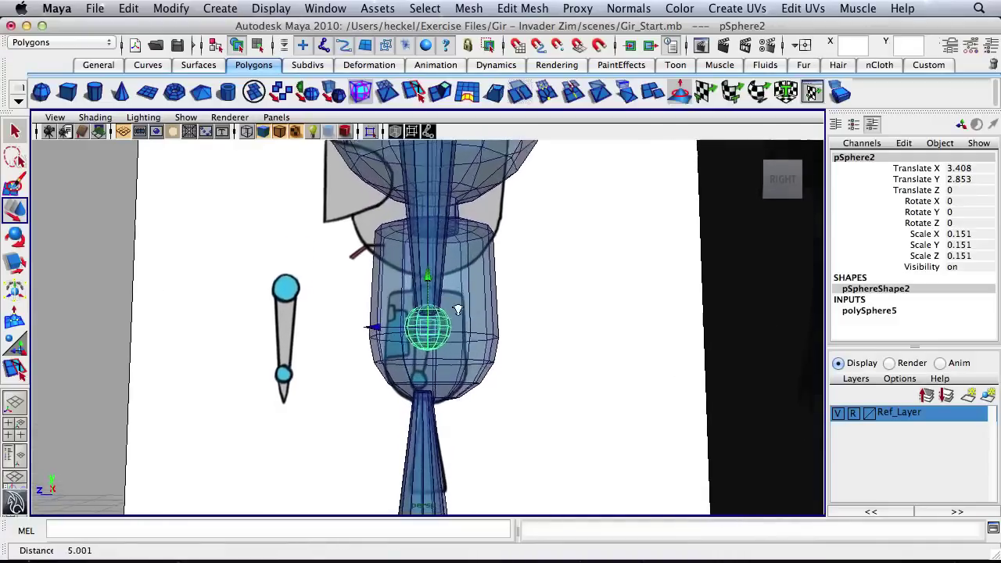
{"action": "left_click_drag", "start_coordinate": [457, 311], "coordinate": [603, 306], "text": "alt"}
{"action": "key", "text": "space"}
{"action": "key", "text": "space"}
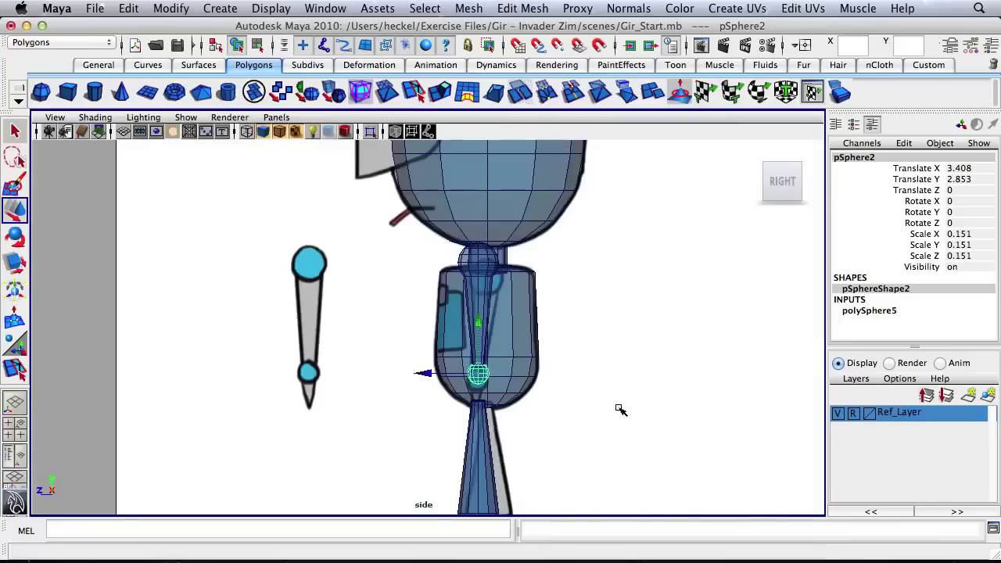
{"action": "right_click_drag", "start_coordinate": [621, 409], "coordinate": [824, 334], "text": "alt"}
{"action": "middle_click_drag", "start_coordinate": [641, 399], "coordinate": [565, 242], "text": "alt"}
{"action": "right_click_drag", "start_coordinate": [598, 266], "coordinate": [768, 288], "text": "alt"}
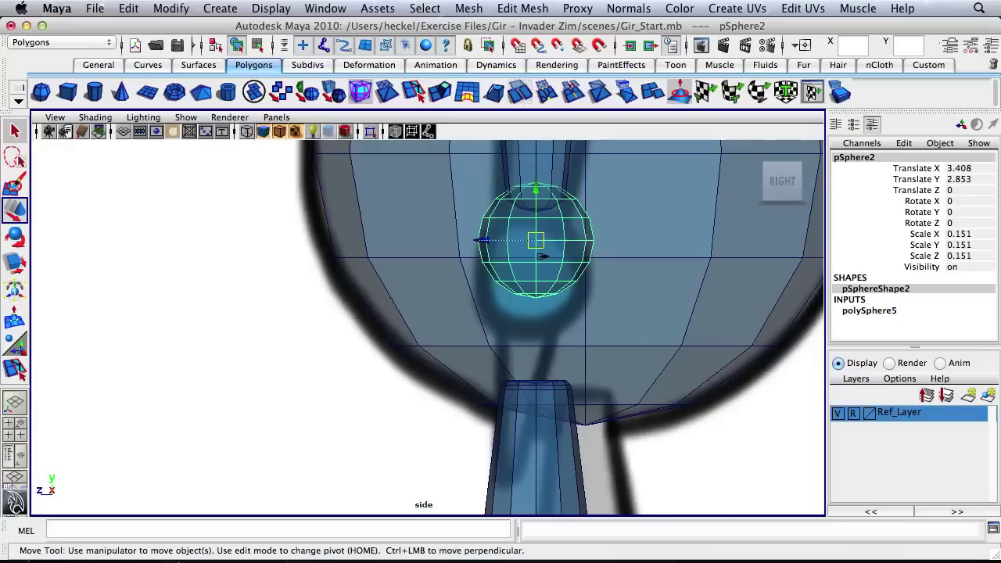
Step: Switch the wrist sphere to face selection and select the faces at its underside in the side view
{"action": "right_click", "coordinate": [541, 256]}
{"action": "left_click", "coordinate": [532, 283]}
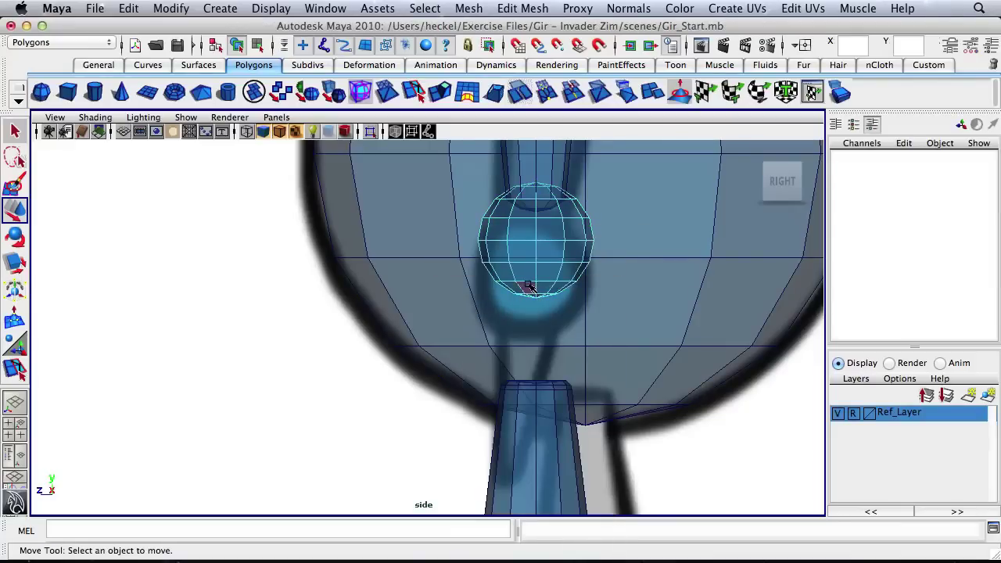
{"action": "left_click_drag", "start_coordinate": [541, 312], "coordinate": [529, 288]}
{"action": "right_click_drag", "start_coordinate": [610, 292], "coordinate": [707, 288], "text": "alt"}
{"action": "middle_click_drag", "start_coordinate": [652, 287], "coordinate": [508, 349], "text": "alt"}
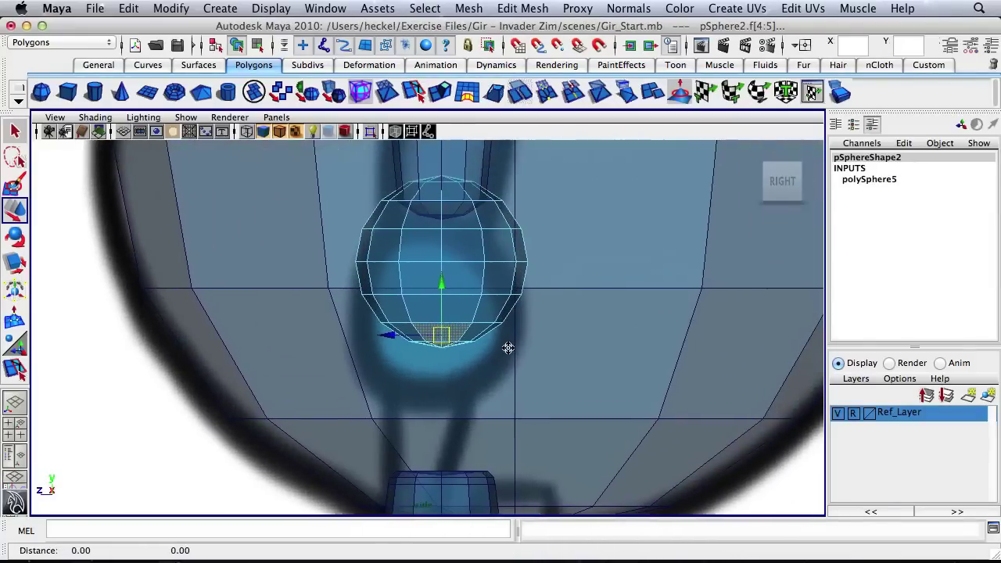
Step: Examine the selected underside faces of the wrist sphere from below and from several angles in perspective
{"action": "key", "text": "space"}
{"action": "key", "text": "space"}
{"action": "left_click_drag", "start_coordinate": [537, 319], "coordinate": [579, 187], "text": "alt"}
{"action": "right_click_drag", "start_coordinate": [599, 228], "coordinate": [684, 282], "text": "alt"}
{"action": "right_click_drag", "start_coordinate": [594, 286], "coordinate": [637, 291], "text": "alt"}
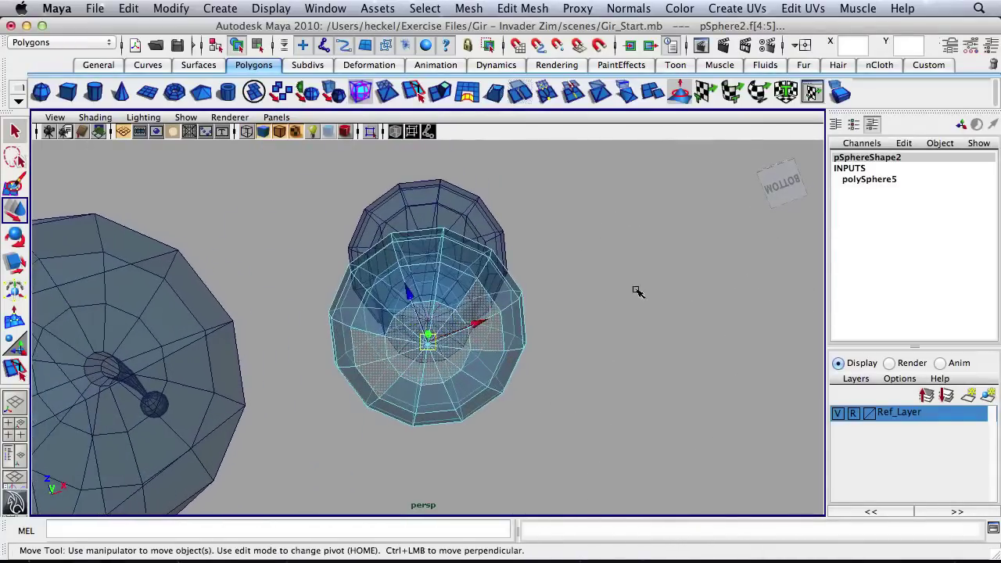
{"action": "middle_click_drag", "start_coordinate": [574, 312], "coordinate": [624, 236], "text": "alt"}
{"action": "left_click_drag", "start_coordinate": [618, 258], "coordinate": [681, 245], "text": "alt"}
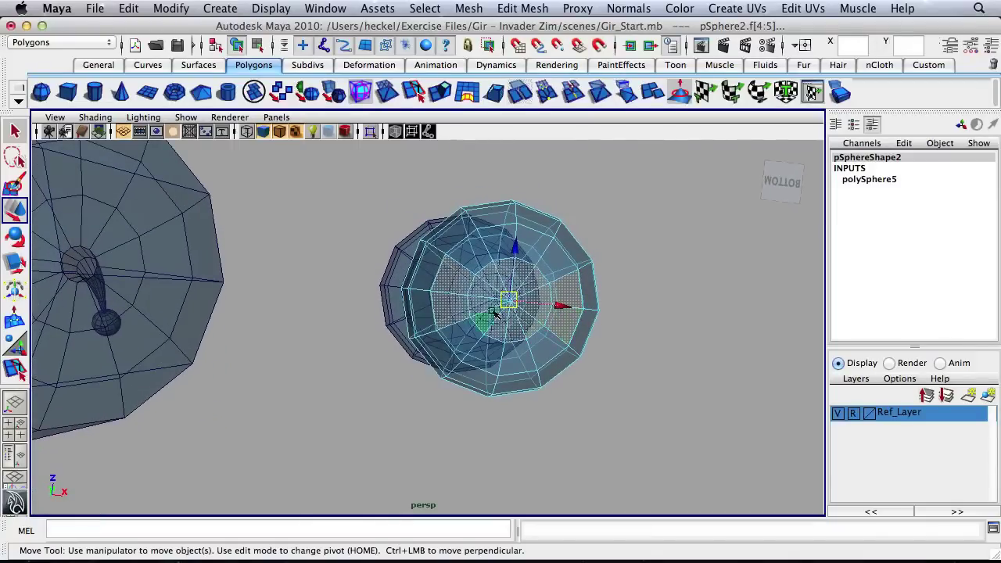
{"action": "left_click_drag", "start_coordinate": [572, 297], "coordinate": [419, 266], "text": "alt"}
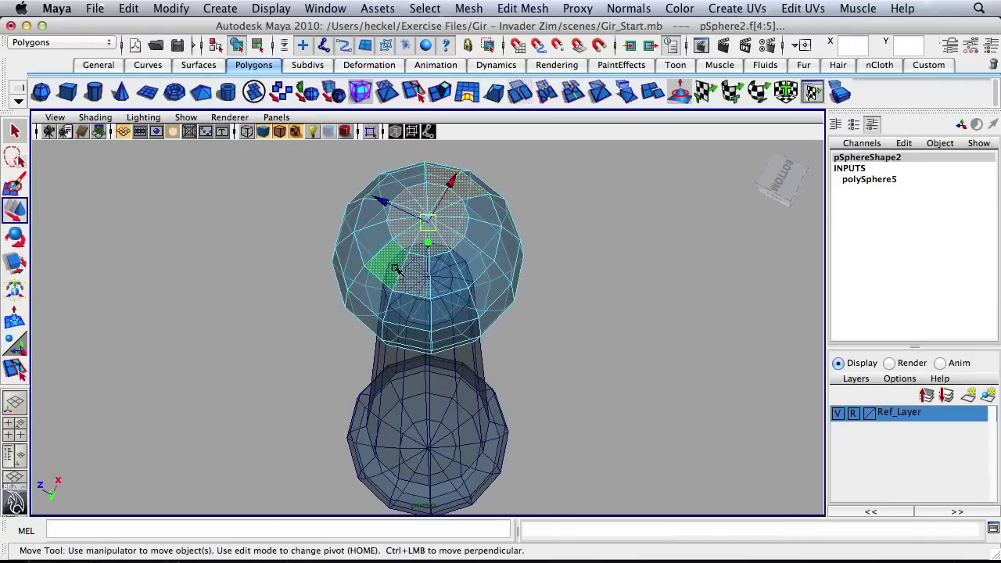
{"action": "left_click_drag", "start_coordinate": [481, 219], "coordinate": [536, 246], "text": "alt"}
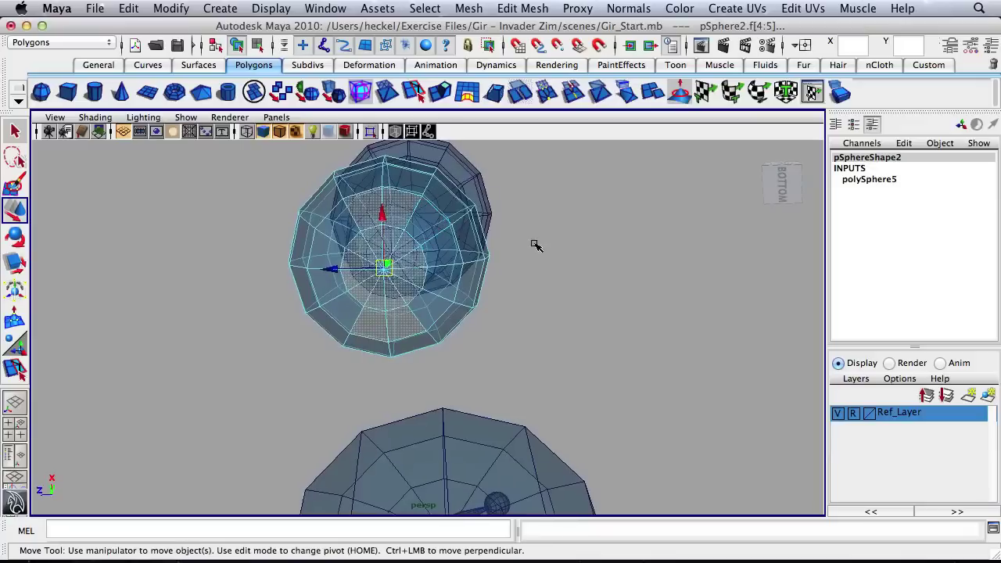
{"action": "left_click_drag", "start_coordinate": [398, 270], "coordinate": [632, 257], "text": "alt"}
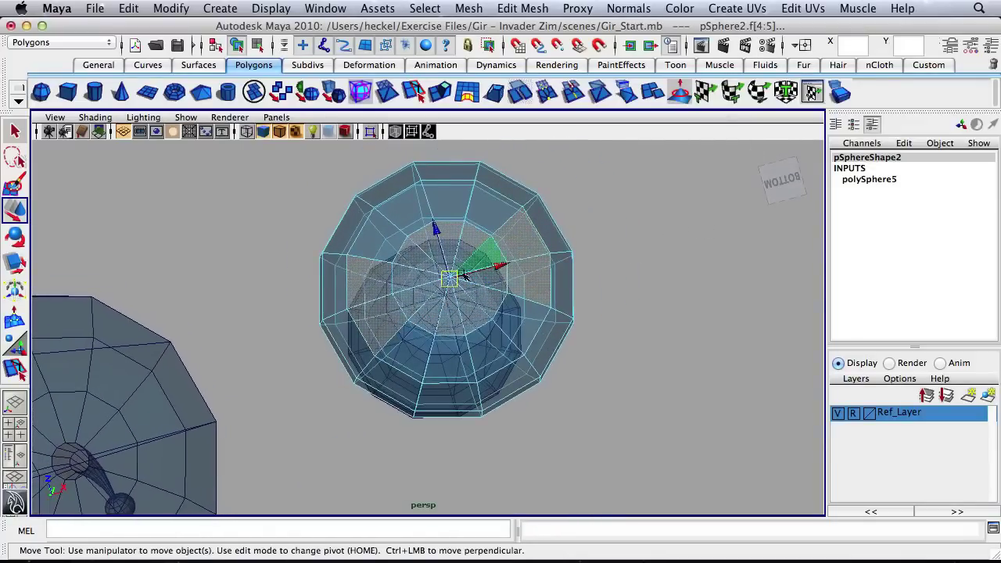
Step: Replace the selection with two adjacent columns of faces on the lower half of the wrist sphere's outer side
{"action": "left_click", "coordinate": [517, 245]}
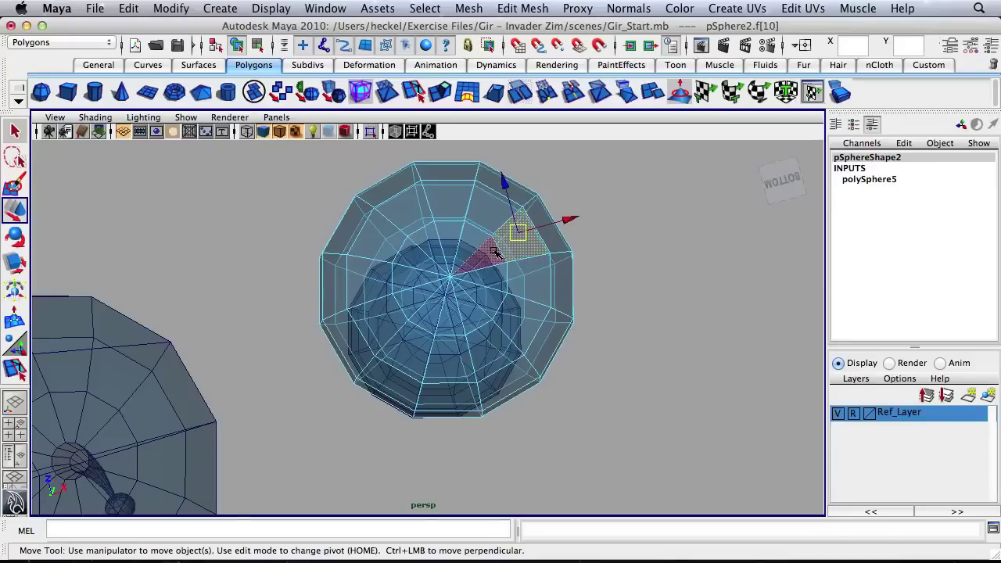
{"action": "left_click", "coordinate": [495, 251], "text": "shift"}
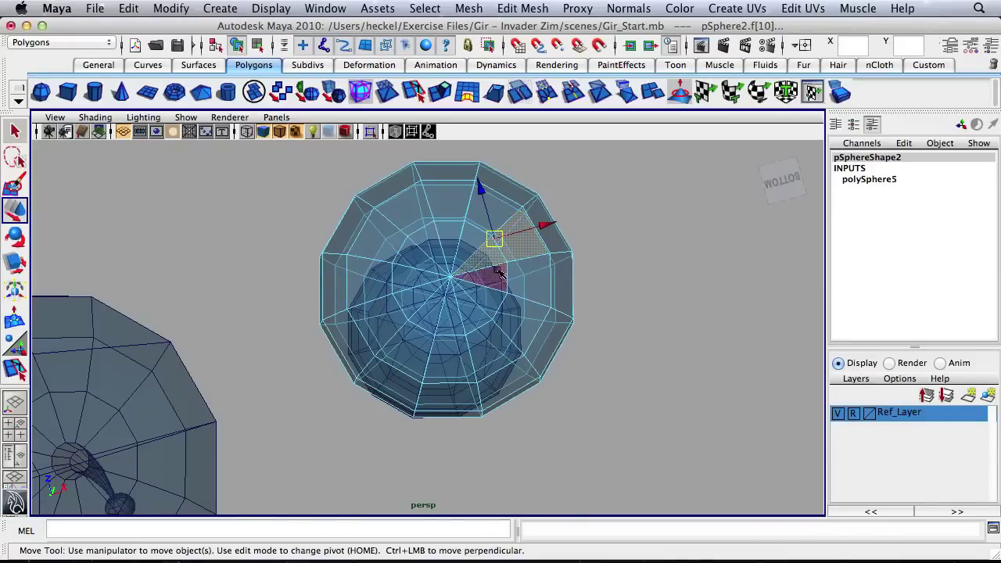
{"action": "left_click", "coordinate": [499, 274], "text": "shift"}
{"action": "left_click_drag", "start_coordinate": [539, 286], "coordinate": [571, 338], "text": "alt"}
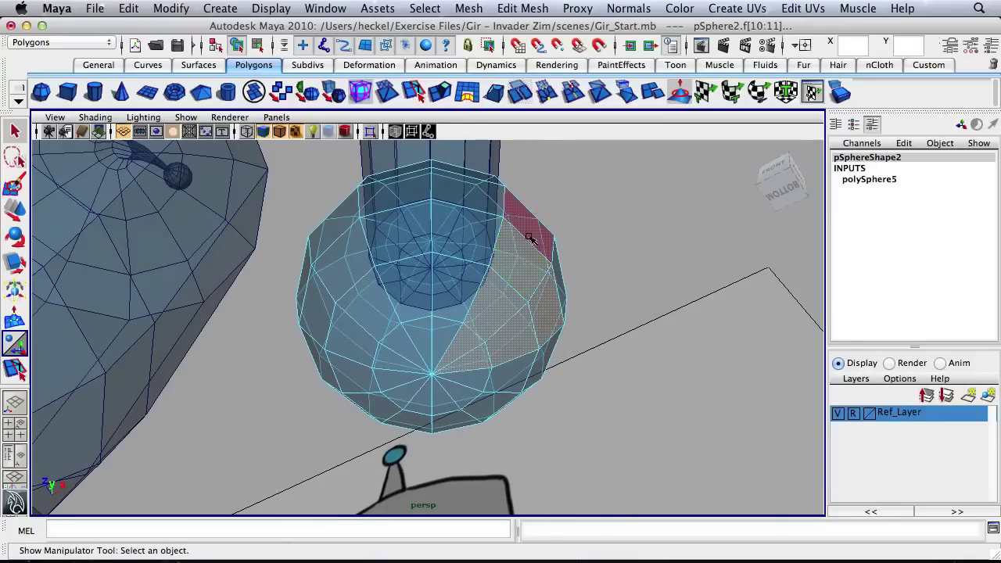
{"action": "left_click_drag", "start_coordinate": [632, 320], "coordinate": [615, 360], "text": "alt"}
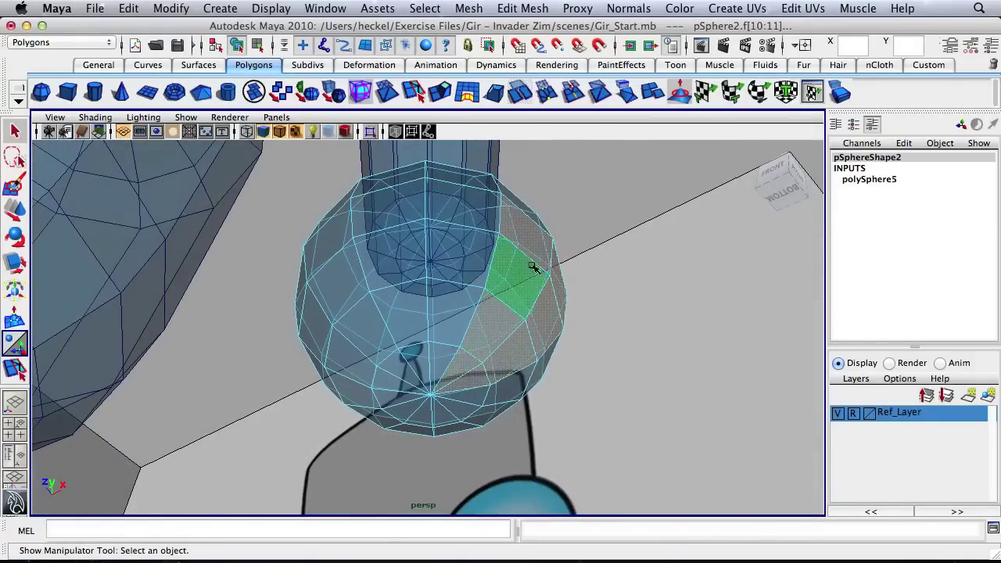
{"action": "left_click_drag", "start_coordinate": [533, 265], "coordinate": [601, 279], "text": "alt"}
Step: Extrude the selected faces slightly outward toward the outer claw finger and scale them uniformly to about 0.85
{"action": "key", "text": "space"}
{"action": "key", "text": "space"}
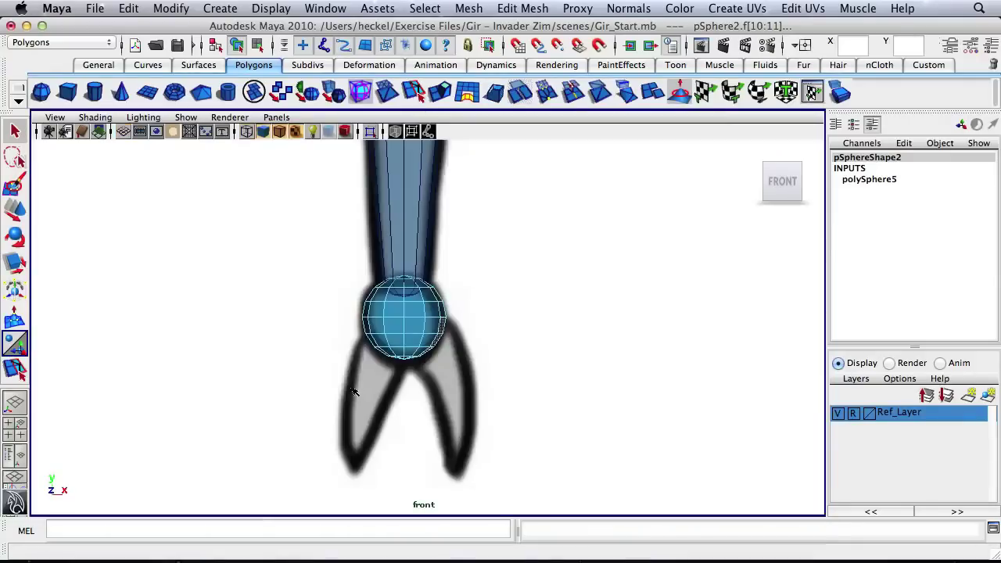
{"action": "left_click", "coordinate": [440, 93]}
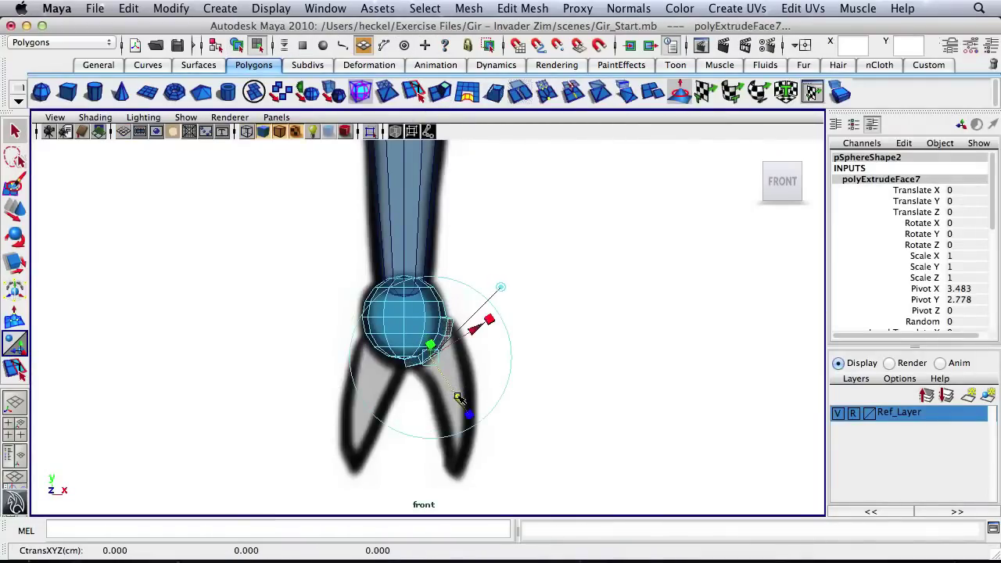
{"action": "key", "text": "r"}
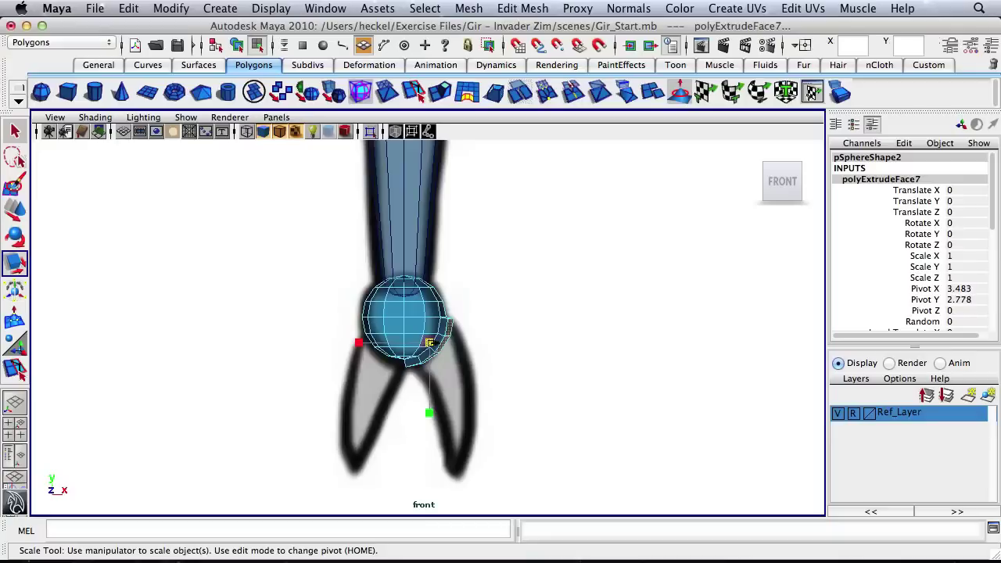
{"action": "left_click_drag", "start_coordinate": [430, 342], "coordinate": [424, 345]}
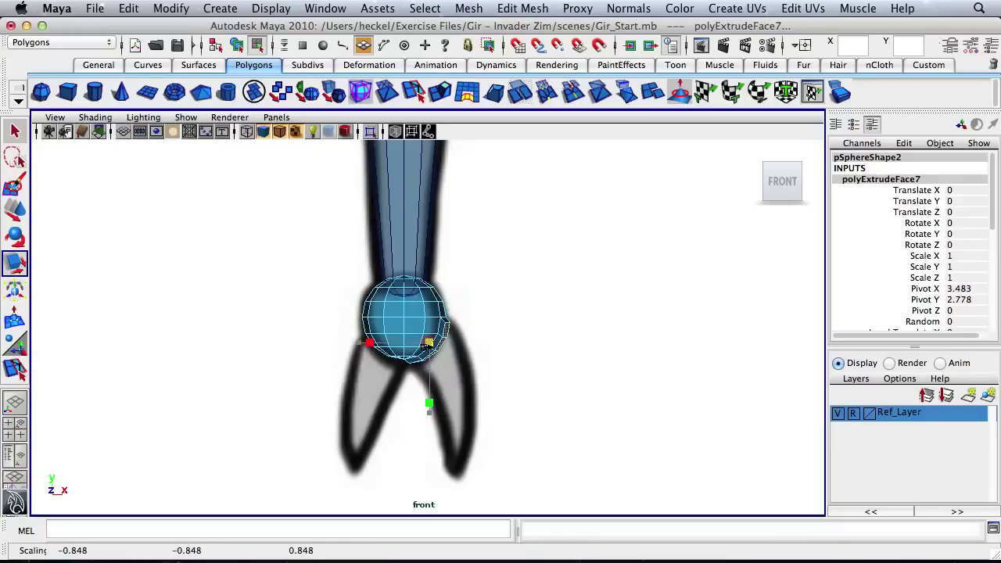
Step: Select the matching two columns of lower faces on the opposite, body-facing side of the wrist sphere
{"action": "key", "text": "space"}
{"action": "key", "text": "space"}
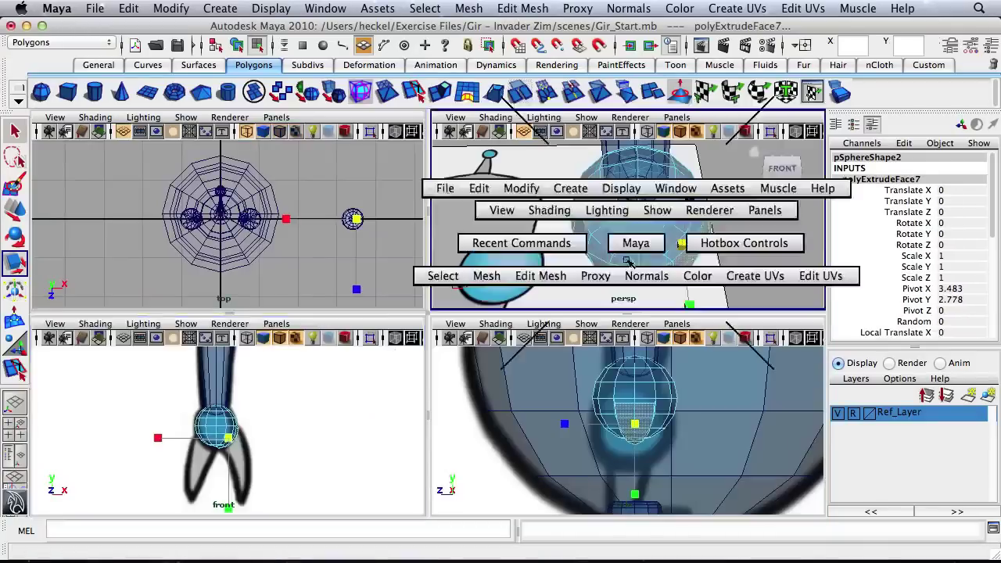
{"action": "left_click_drag", "start_coordinate": [509, 332], "coordinate": [556, 227], "text": "alt"}
{"action": "left_click_drag", "start_coordinate": [527, 272], "coordinate": [552, 257], "text": "alt"}
{"action": "left_click", "coordinate": [433, 238]}
{"action": "left_click", "coordinate": [384, 255], "text": "shift"}
{"action": "left_click", "coordinate": [384, 255], "text": "shift"}
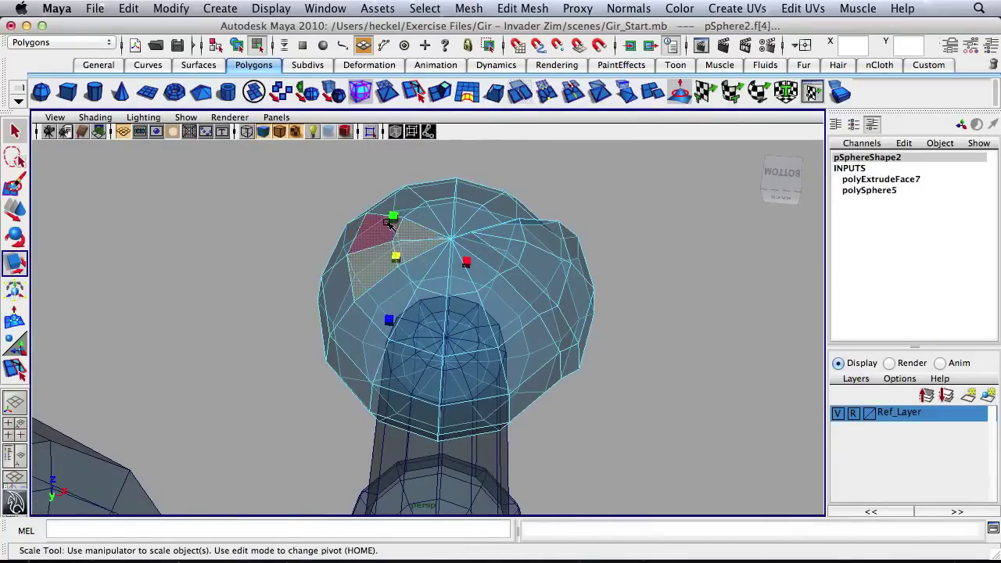
{"action": "left_click", "coordinate": [382, 229], "text": "shift"}
{"action": "left_click_drag", "start_coordinate": [358, 274], "coordinate": [524, 227], "text": "alt"}
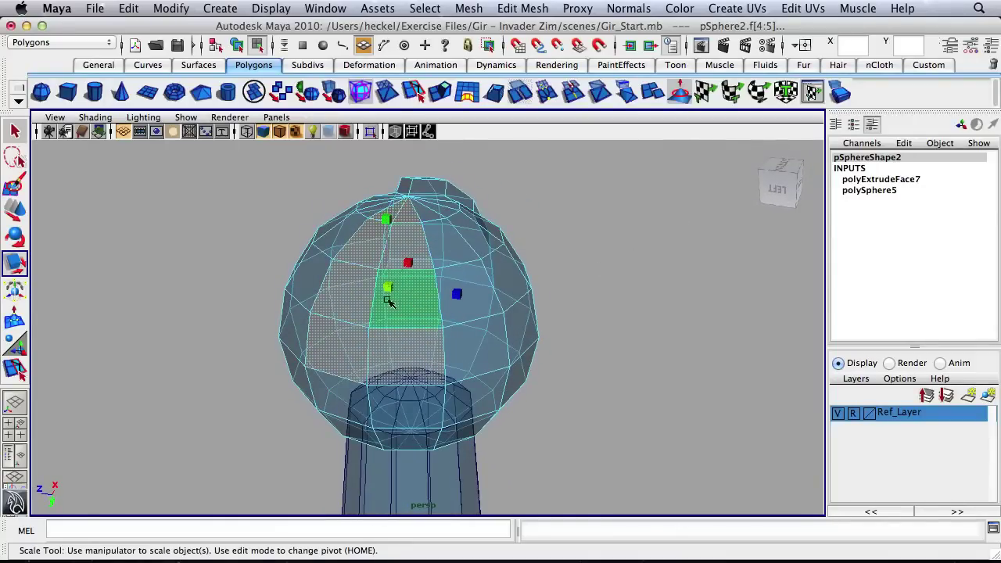
{"action": "left_click_drag", "start_coordinate": [554, 163], "coordinate": [423, 408], "text": "alt"}
{"action": "right_click_drag", "start_coordinate": [422, 407], "coordinate": [331, 330], "text": "alt"}
Step: Extrude the body-side faces slightly outward toward the inner claw finger and scale them uniformly to about 0.84
{"action": "key", "text": "space"}
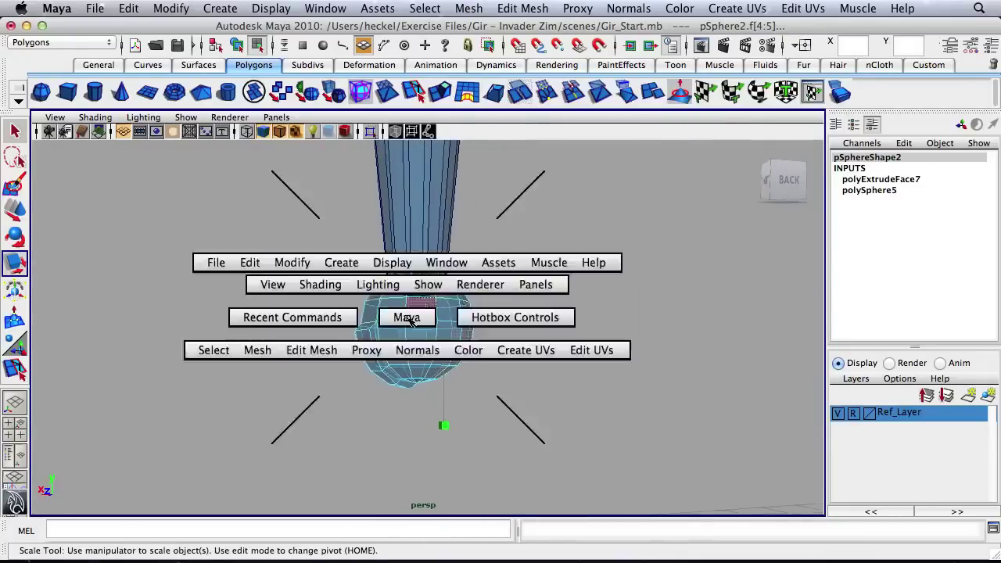
{"action": "key", "text": "space"}
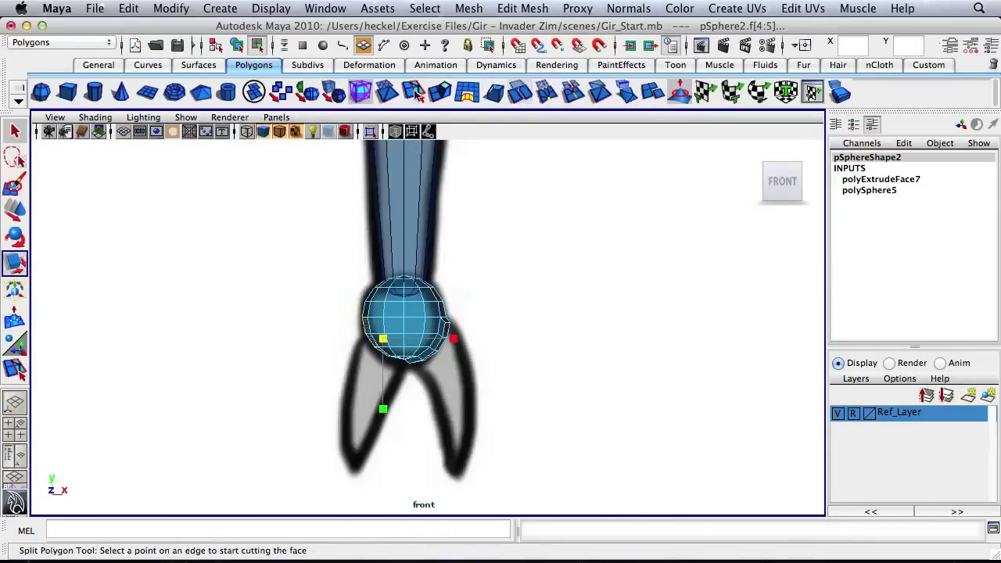
{"action": "left_click", "coordinate": [440, 93]}
{"action": "left_click_drag", "start_coordinate": [356, 391], "coordinate": [355, 394]}
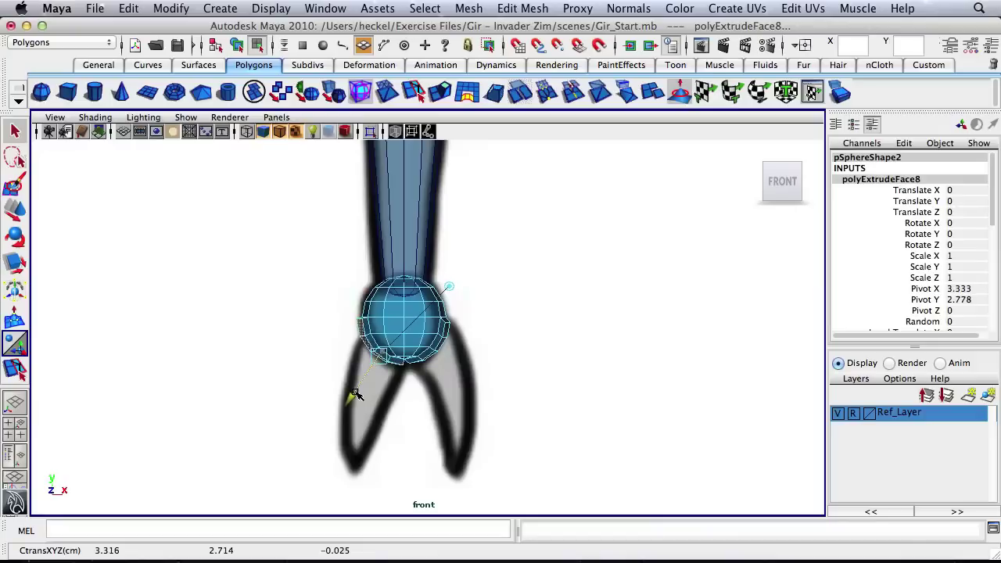
{"action": "key", "text": "r"}
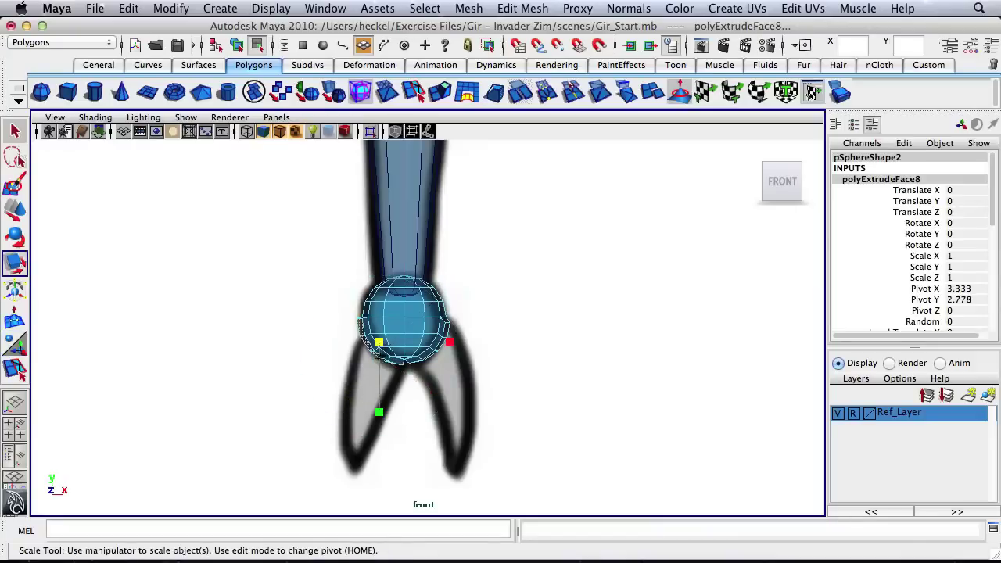
{"action": "left_click_drag", "start_coordinate": [380, 342], "coordinate": [366, 346]}
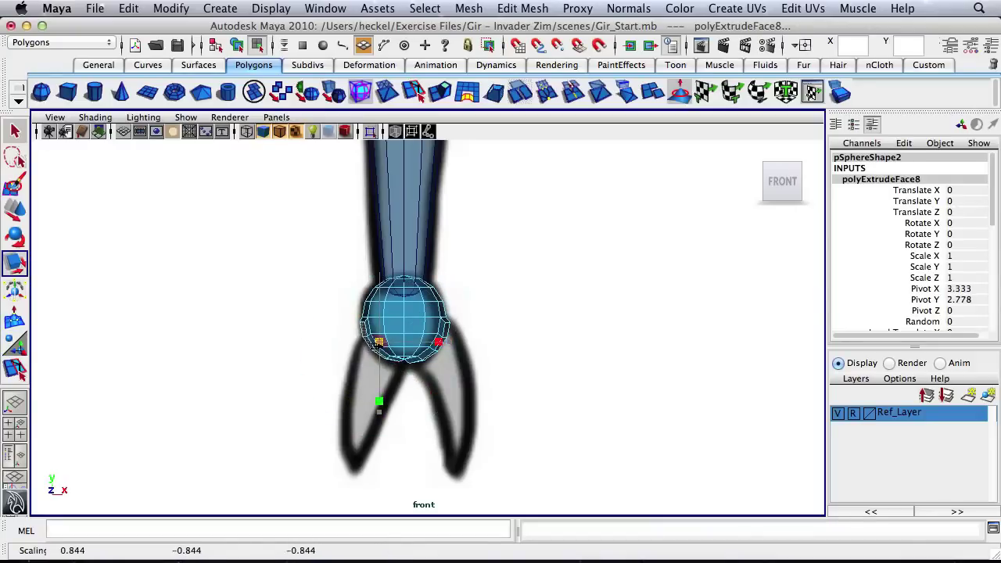
Step: Nudge the body-side faces down, extrude them into the inner claw finger's first segment, narrow and reposition its end, and flatten it vertically
{"action": "key", "text": "w"}
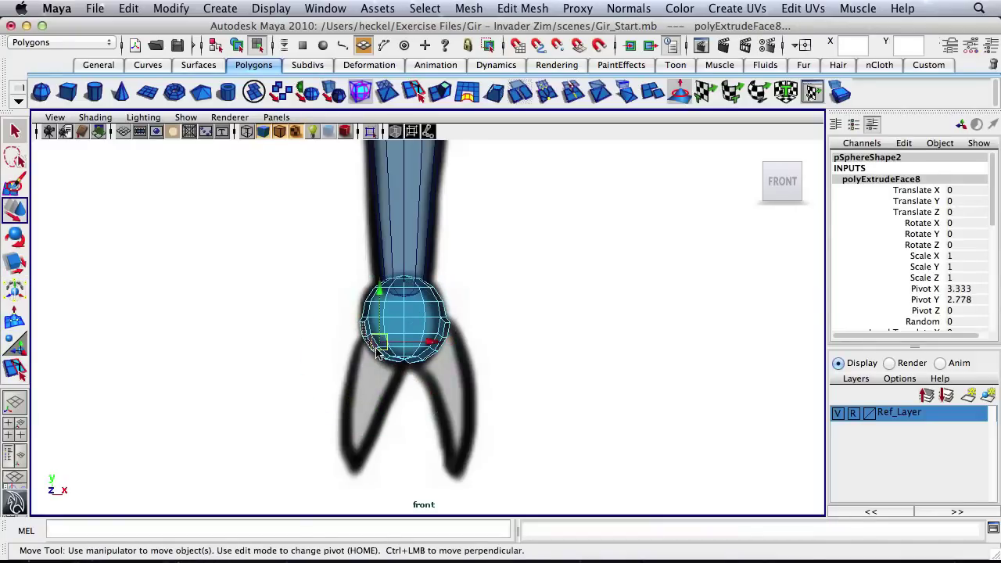
{"action": "left_click_drag", "start_coordinate": [379, 342], "coordinate": [379, 351]}
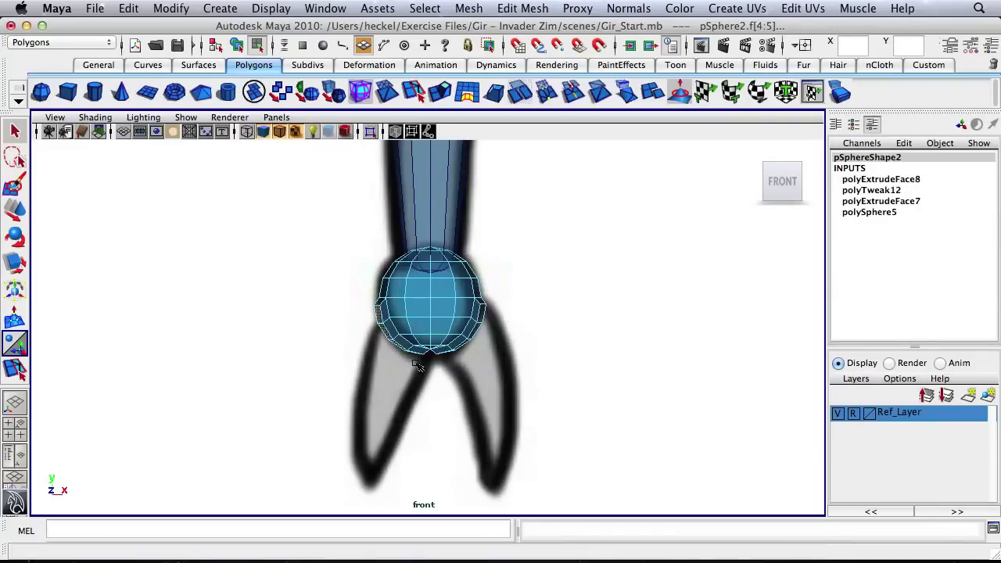
{"action": "left_click", "coordinate": [440, 92]}
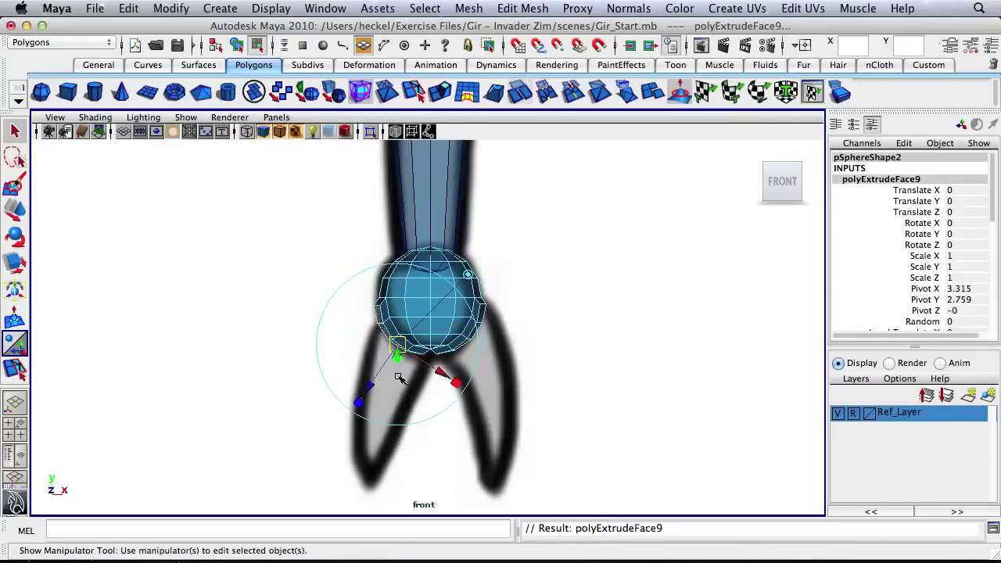
{"action": "left_click_drag", "start_coordinate": [373, 385], "coordinate": [344, 412]}
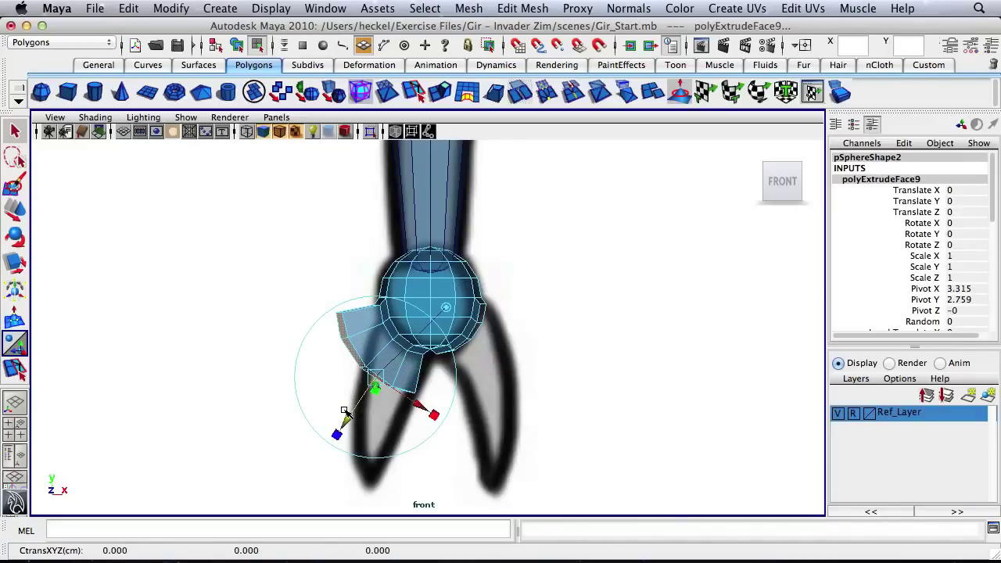
{"action": "key", "text": "r"}
{"action": "mouse_move", "coordinate": [362, 366]}
{"action": "middle_mouse_down"}
{"action": "mouse_move", "coordinate": [351, 363]}
{"action": "mouse_move", "coordinate": [378, 374]}
{"action": "middle_mouse_up"}
{"action": "key", "text": "w"}
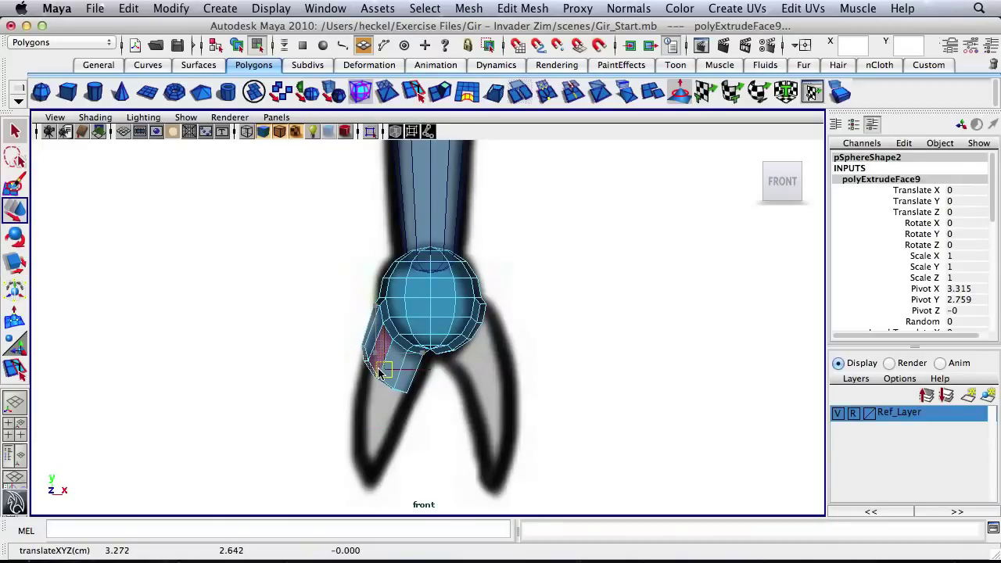
{"action": "key", "text": "r"}
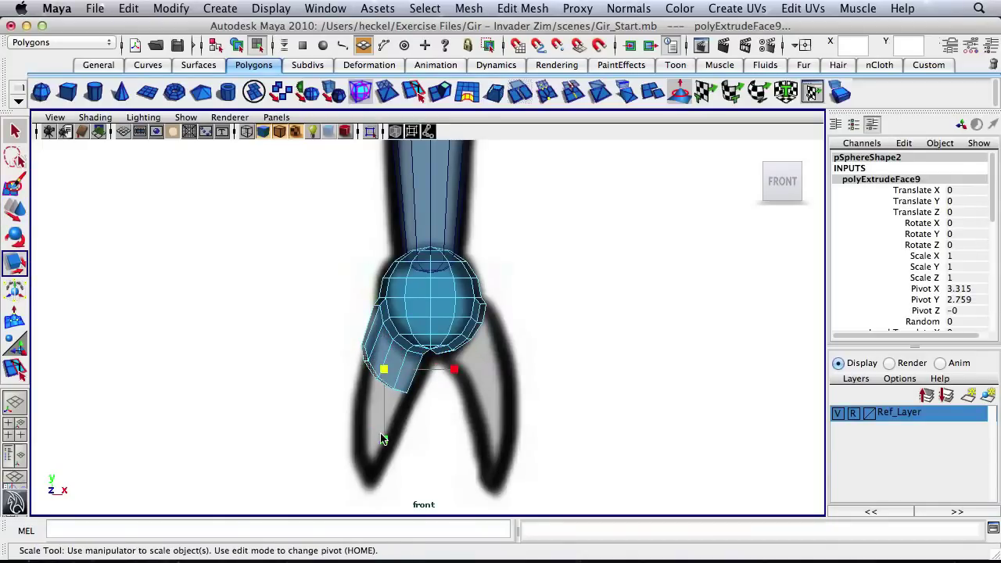
{"action": "middle_click_drag", "start_coordinate": [383, 440], "coordinate": [390, 404]}
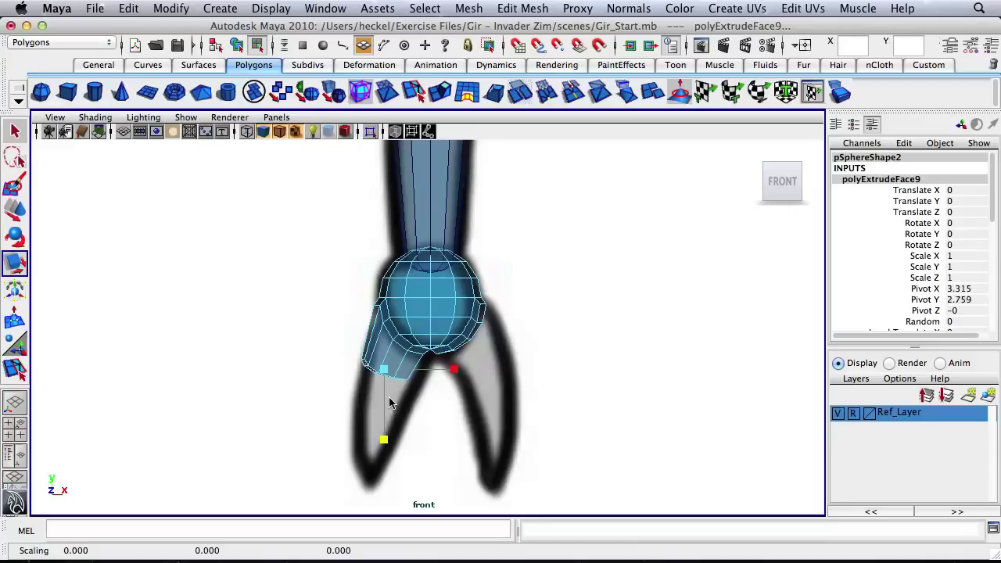
Step: Extrude a second inner finger segment downward, scale its end smaller, shift it inside the reference outline and flatten it vertically
{"action": "left_click", "coordinate": [442, 93]}
{"action": "middle_click_drag", "start_coordinate": [364, 413], "coordinate": [366, 475]}
{"action": "key", "text": "r"}
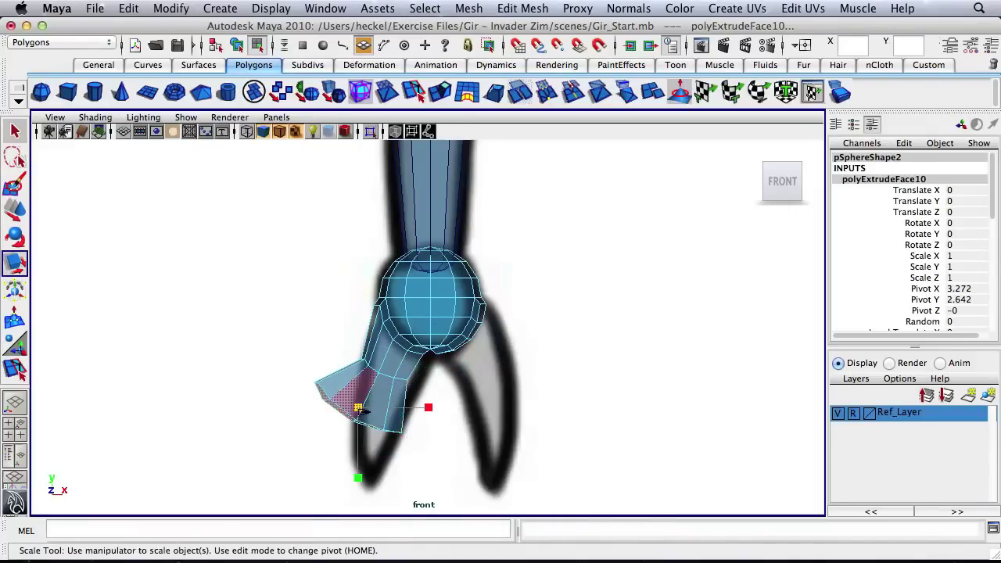
{"action": "middle_click_drag", "start_coordinate": [364, 412], "coordinate": [324, 416]}
{"action": "key", "text": "w"}
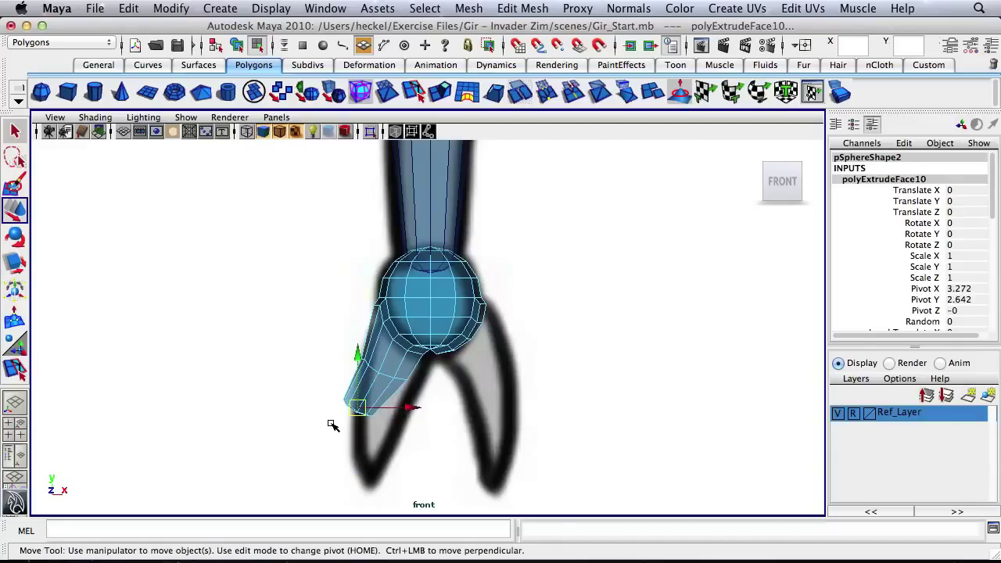
{"action": "left_click", "coordinate": [428, 409]}
{"action": "key", "text": "r"}
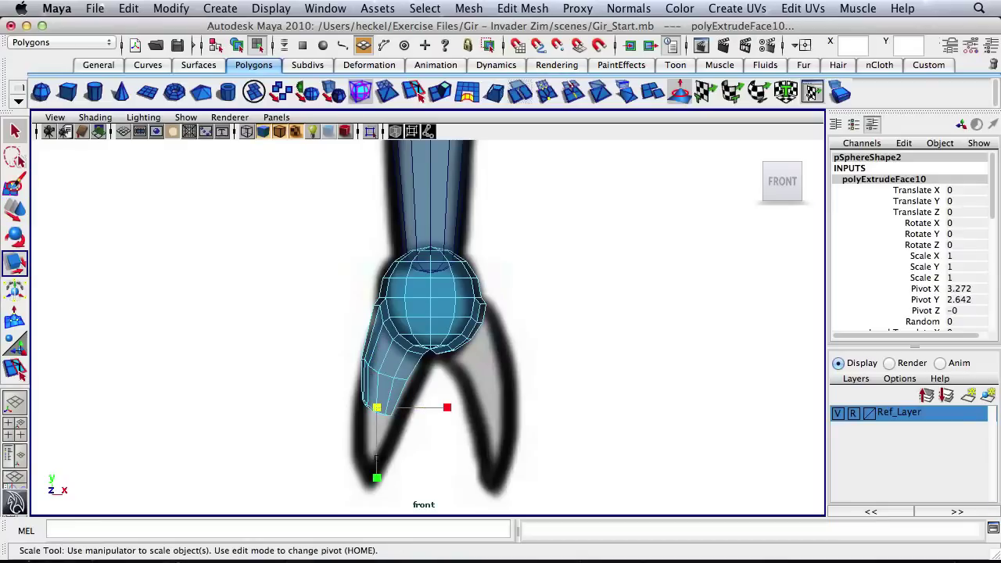
{"action": "left_click_drag", "start_coordinate": [377, 477], "coordinate": [381, 444]}
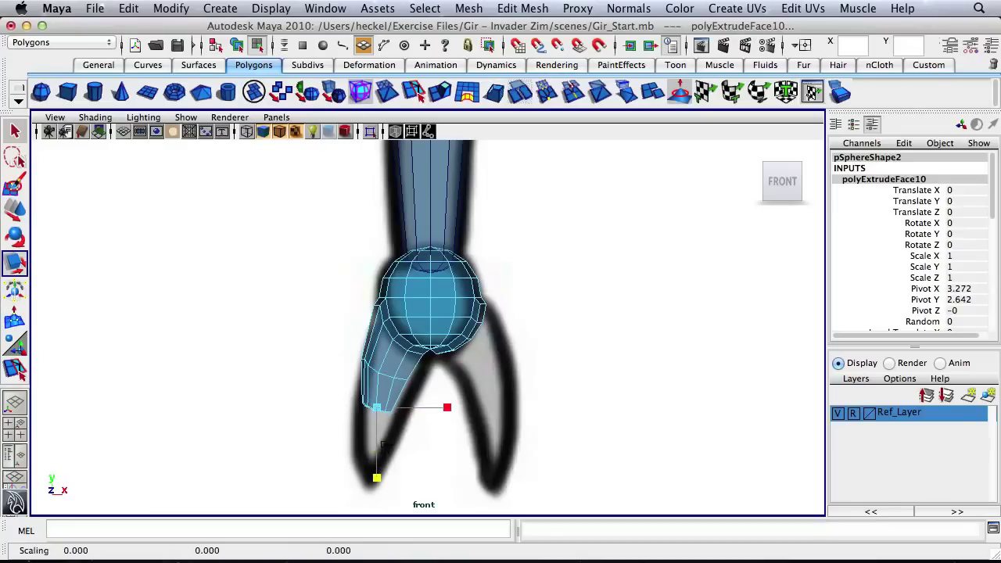
Step: Extrude a third segment toward the finger's tip, scale its end narrower and move it sideways onto the reference claw
{"action": "key", "text": "ctrl+e"}
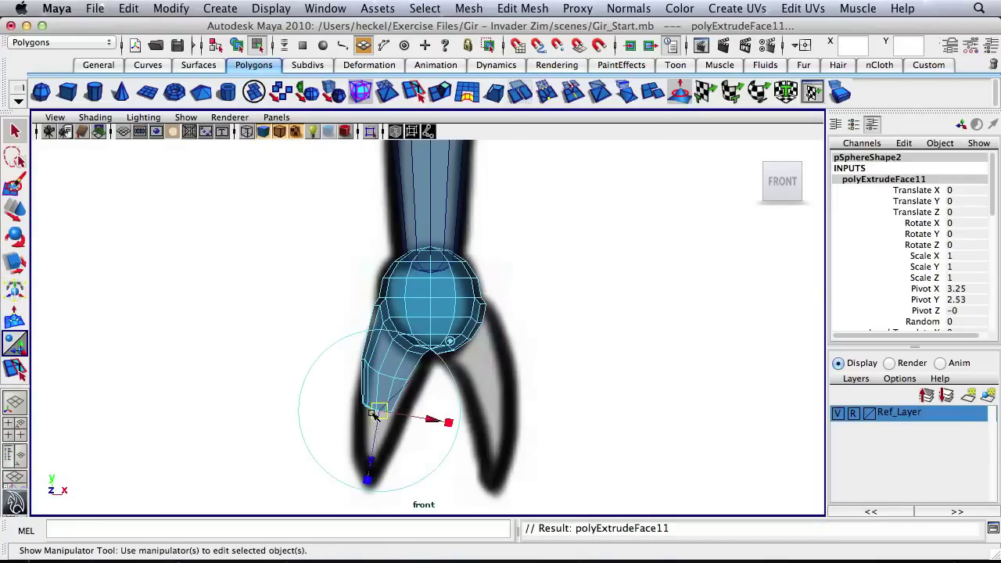
{"action": "left_click_drag", "start_coordinate": [375, 461], "coordinate": [373, 499]}
{"action": "key", "text": "r"}
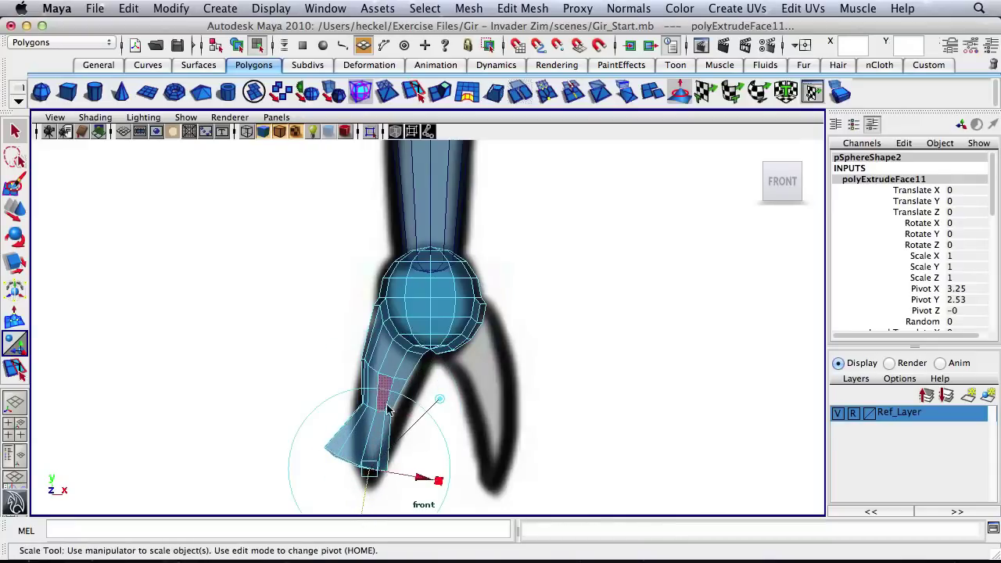
{"action": "left_click_drag", "start_coordinate": [348, 460], "coordinate": [329, 473]}
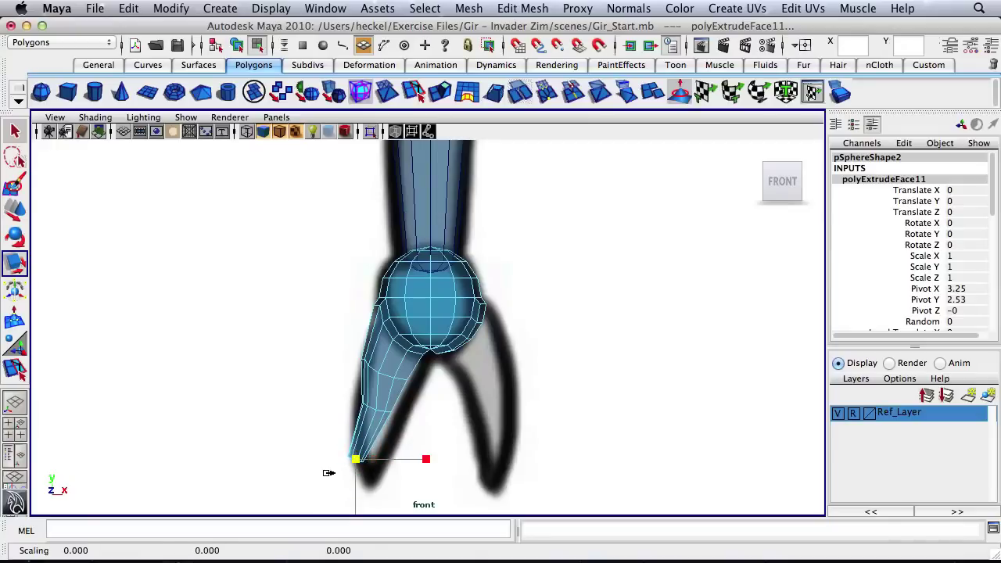
{"action": "key", "text": "w"}
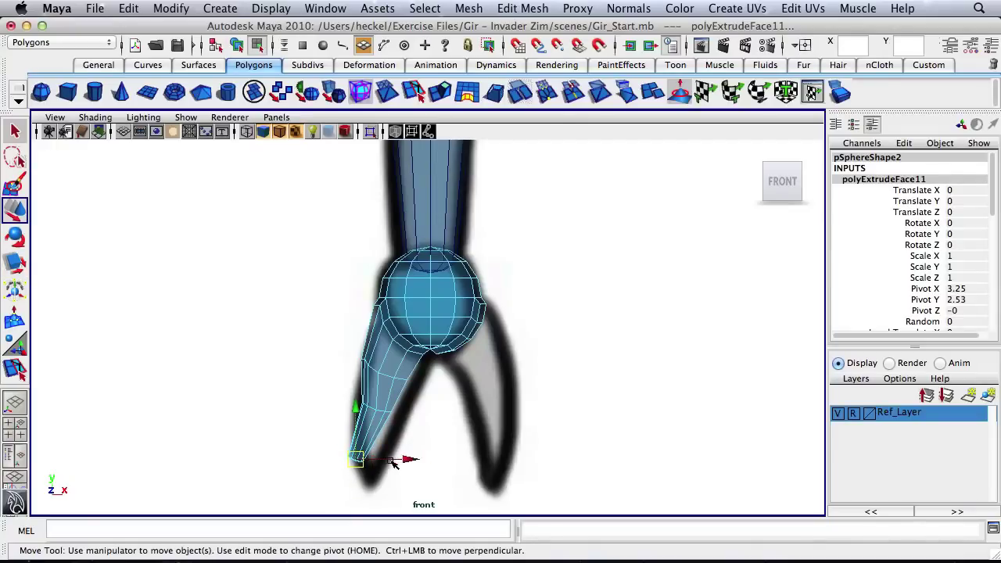
{"action": "left_click_drag", "start_coordinate": [385, 462], "coordinate": [403, 461]}
Step: Select the edge loop around the lower part of the inner finger and move it slightly down to fit the reference curve
{"action": "right_click_drag", "start_coordinate": [406, 427], "coordinate": [475, 420], "text": "alt"}
{"action": "middle_click_drag", "start_coordinate": [475, 421], "coordinate": [498, 353], "text": "alt"}
{"action": "right_click_drag", "start_coordinate": [382, 354], "coordinate": [394, 222], "text": "alt"}
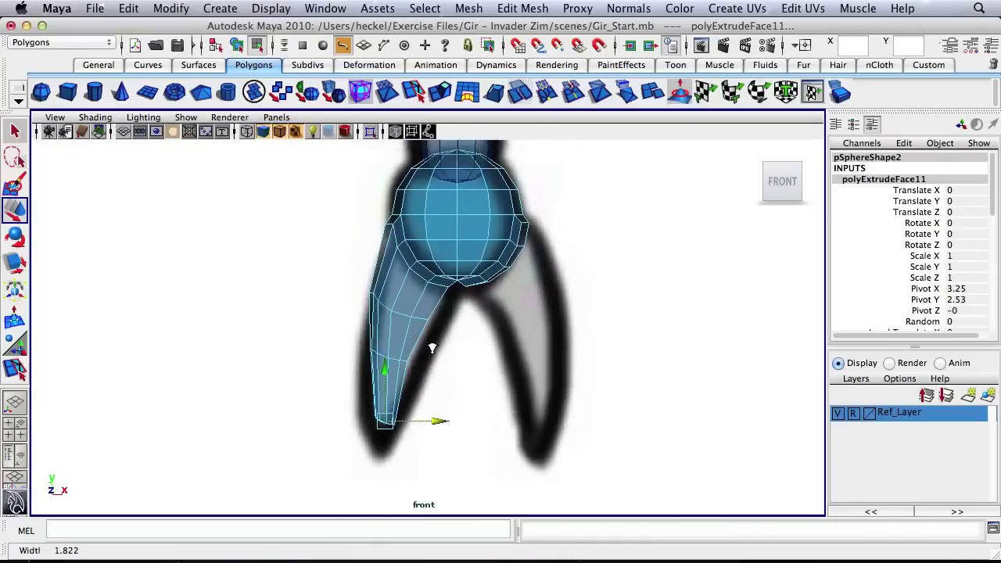
{"action": "left_click", "coordinate": [373, 366]}
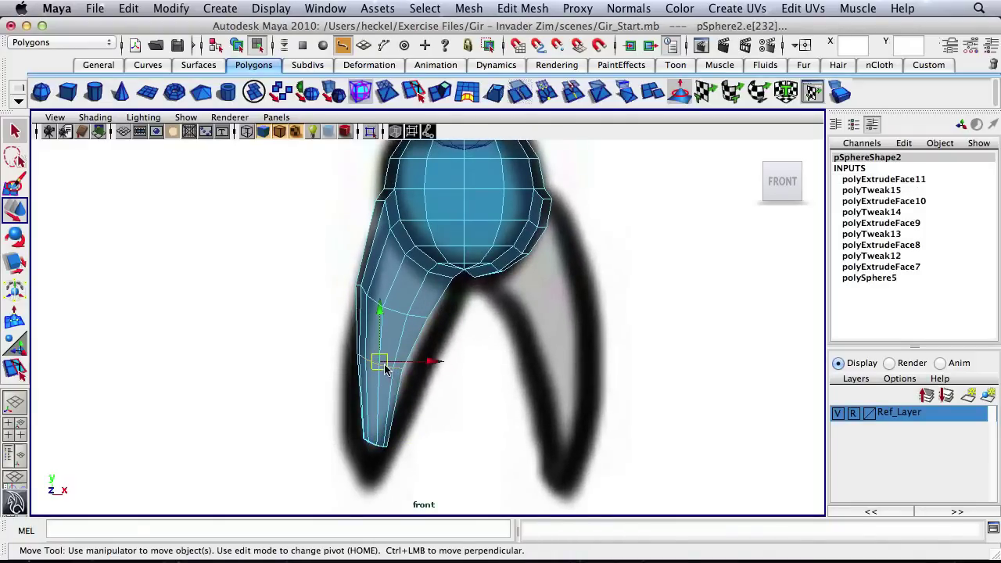
{"action": "mouse_move", "coordinate": [385, 369]}
{"action": "left_mouse_down"}
{"action": "mouse_move", "coordinate": [374, 375]}
{"action": "mouse_move", "coordinate": [385, 378]}
{"action": "left_mouse_up"}
{"action": "key", "text": "r"}
{"action": "scroll", "coordinate": [461, 360], "scroll_direction": "down", "scroll_amount": 5}
{"action": "middle_click_drag", "start_coordinate": [431, 342], "coordinate": [431, 358], "text": "alt"}
{"action": "right_click_drag", "start_coordinate": [369, 349], "coordinate": [751, 338], "text": "alt"}
{"action": "middle_click_drag", "start_coordinate": [572, 337], "coordinate": [541, 301], "text": "alt"}
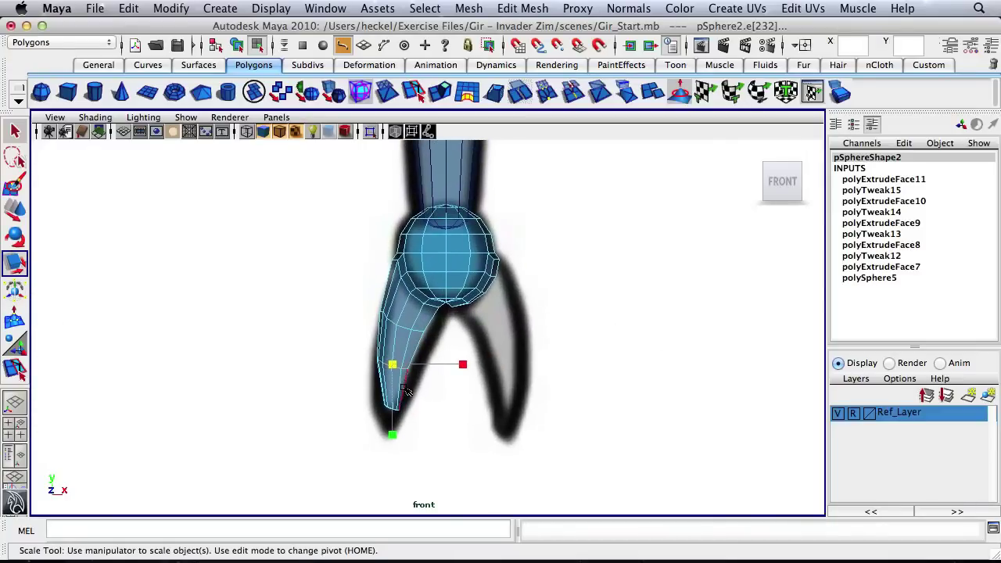
Step: Switch the claw mesh back to face selection in the perspective view, with the inner finger's tip faces selected
{"action": "key", "text": "space"}
{"action": "key", "text": "space"}
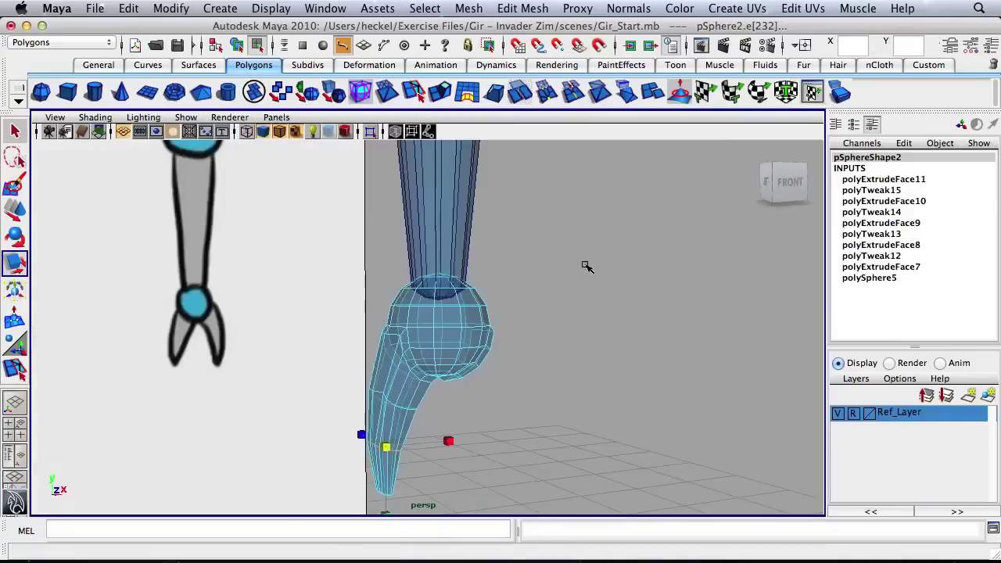
{"action": "left_click_drag", "start_coordinate": [480, 335], "coordinate": [476, 201], "text": "alt"}
{"action": "scroll", "coordinate": [442, 335], "scroll_direction": "up", "scroll_amount": 4}
{"action": "left_click_drag", "start_coordinate": [442, 335], "coordinate": [462, 303], "text": "alt"}
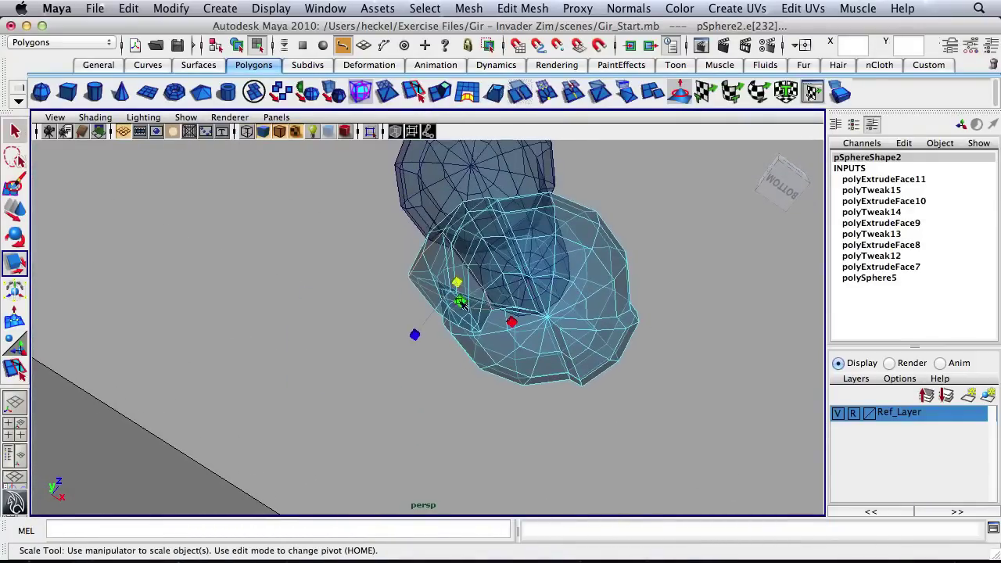
{"action": "key", "text": "q"}
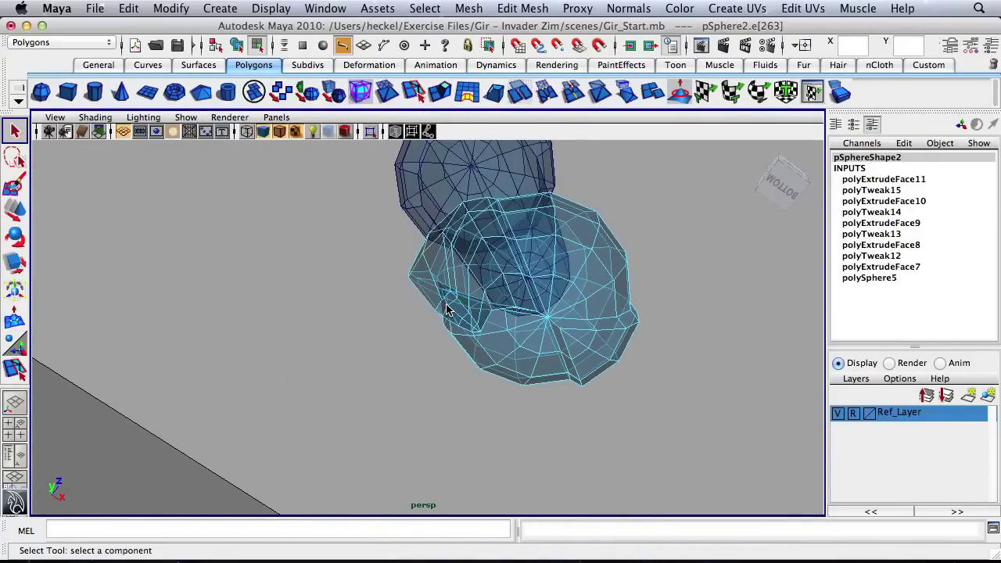
{"action": "right_click", "coordinate": [445, 311]}
{"action": "right_click", "coordinate": [456, 305]}
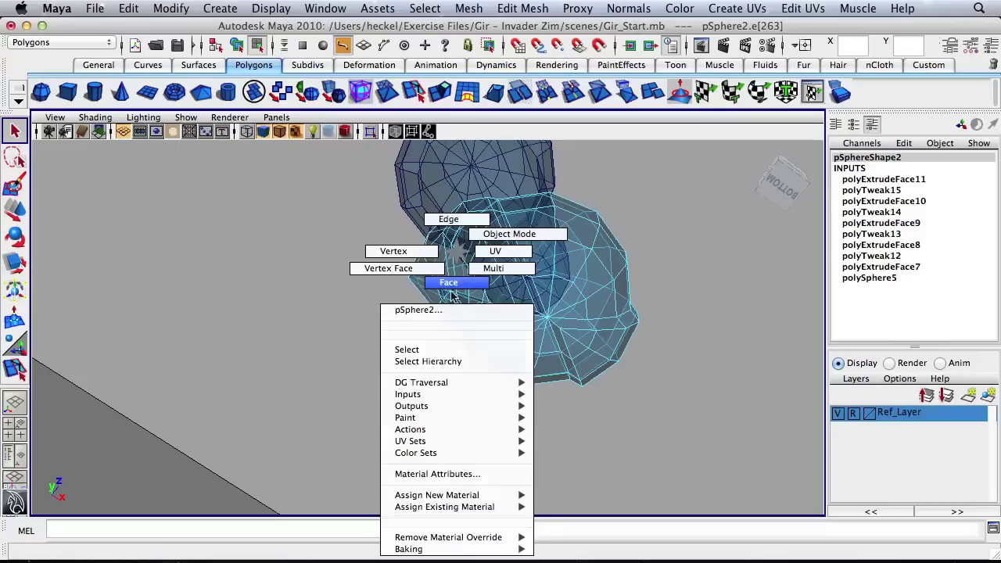
{"action": "left_click", "coordinate": [451, 291]}
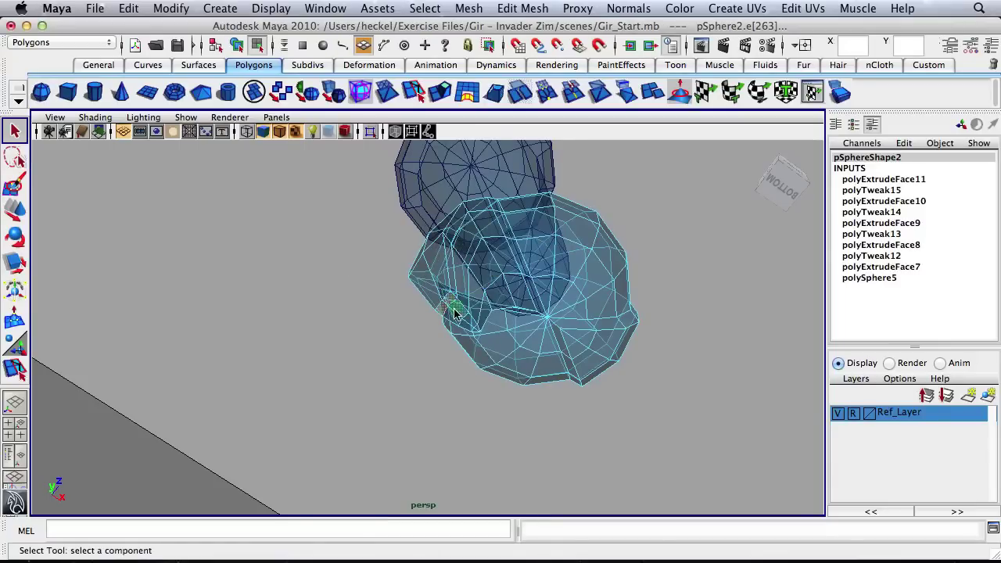
Step: Examine the inner finger's selected tip faces from underneath in the perspective view
{"action": "right_click_drag", "start_coordinate": [442, 332], "coordinate": [459, 298], "text": "alt"}
{"action": "left_click", "coordinate": [652, 334]}
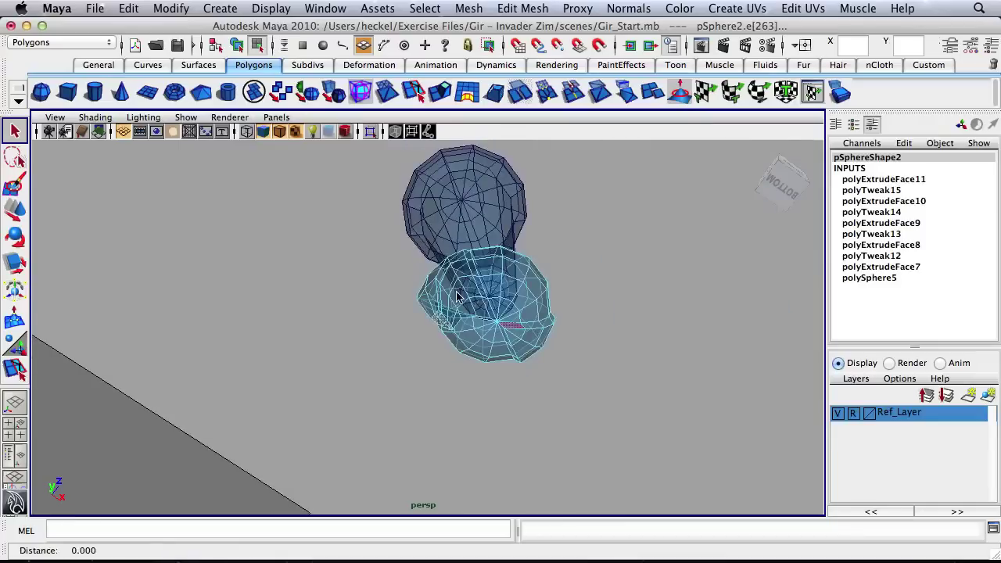
{"action": "left_click_drag", "start_coordinate": [459, 298], "coordinate": [413, 342], "text": "alt"}
{"action": "right_click_drag", "start_coordinate": [413, 342], "coordinate": [435, 352], "text": "alt"}
{"action": "left_click_drag", "start_coordinate": [436, 351], "coordinate": [552, 286], "text": "alt"}
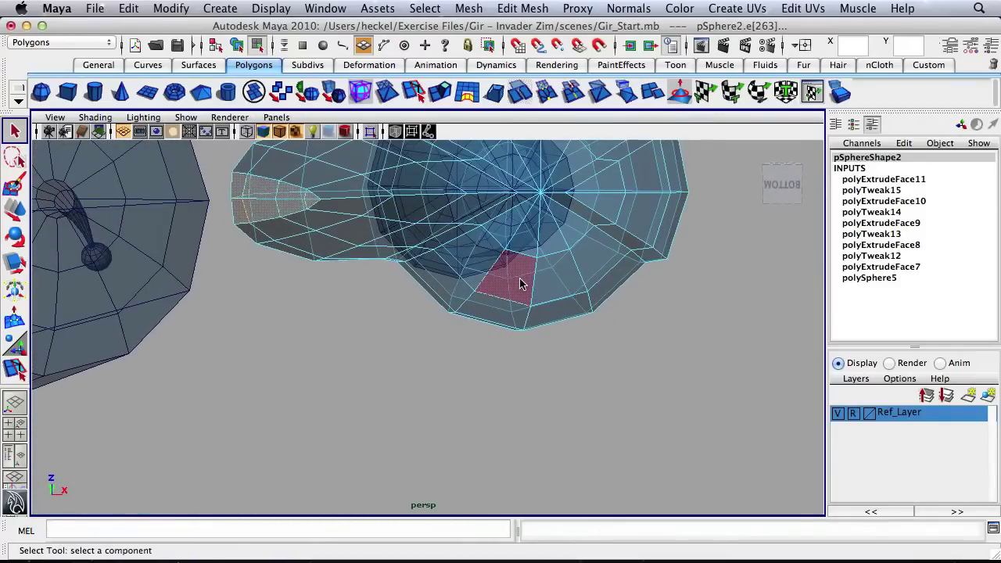
{"action": "key", "text": "space"}
{"action": "key", "text": "space"}
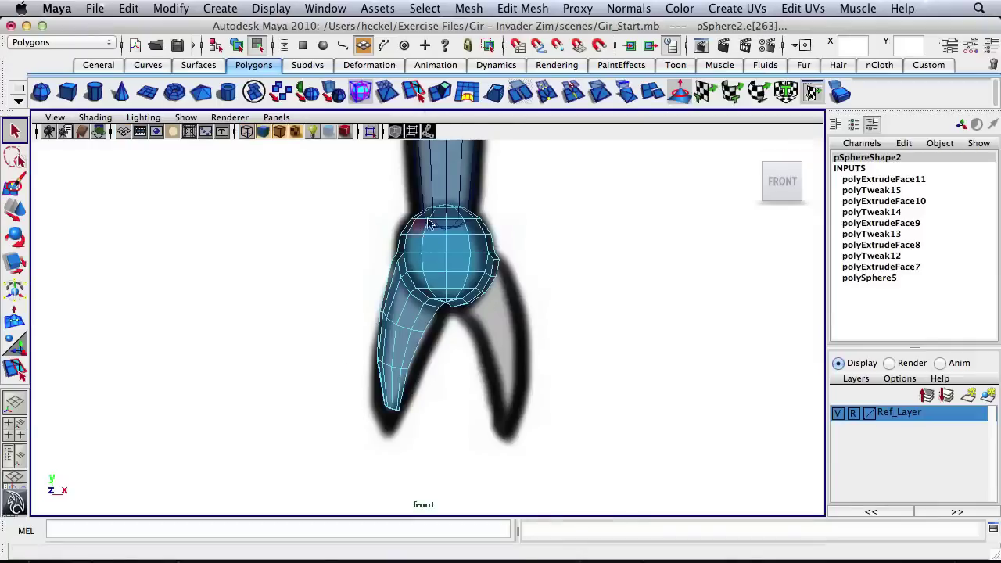
Step: Extrude the tip faces down to the end of the reference claw, scale them to a narrow point and fine-tune their position
{"action": "left_click", "coordinate": [440, 91]}
{"action": "left_click_drag", "start_coordinate": [384, 457], "coordinate": [382, 475]}
{"action": "key", "text": "r"}
{"action": "left_click_drag", "start_coordinate": [386, 428], "coordinate": [434, 424]}
{"action": "key", "text": "w"}
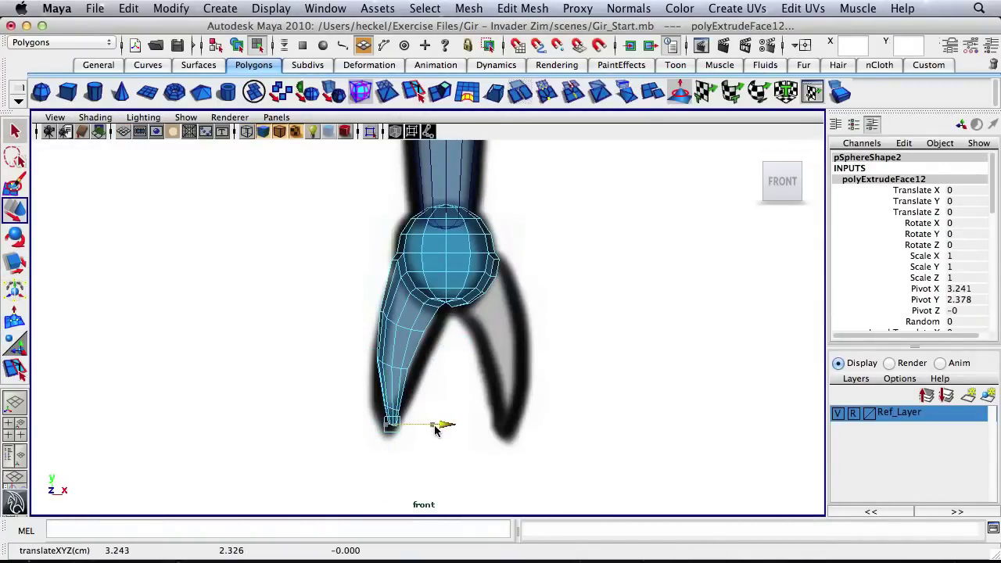
{"action": "left_click_drag", "start_coordinate": [392, 375], "coordinate": [392, 379]}
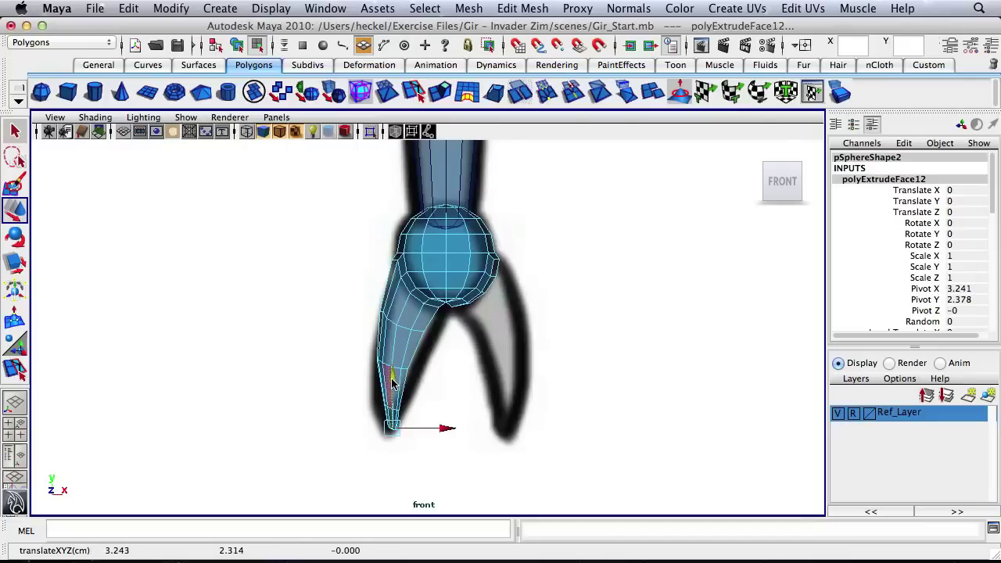
{"action": "left_click_drag", "start_coordinate": [434, 428], "coordinate": [438, 430]}
{"action": "left_click_drag", "start_coordinate": [397, 377], "coordinate": [397, 381]}
{"action": "left_click", "coordinate": [420, 415]}
{"action": "right_click_drag", "start_coordinate": [503, 349], "coordinate": [486, 345], "text": "alt"}
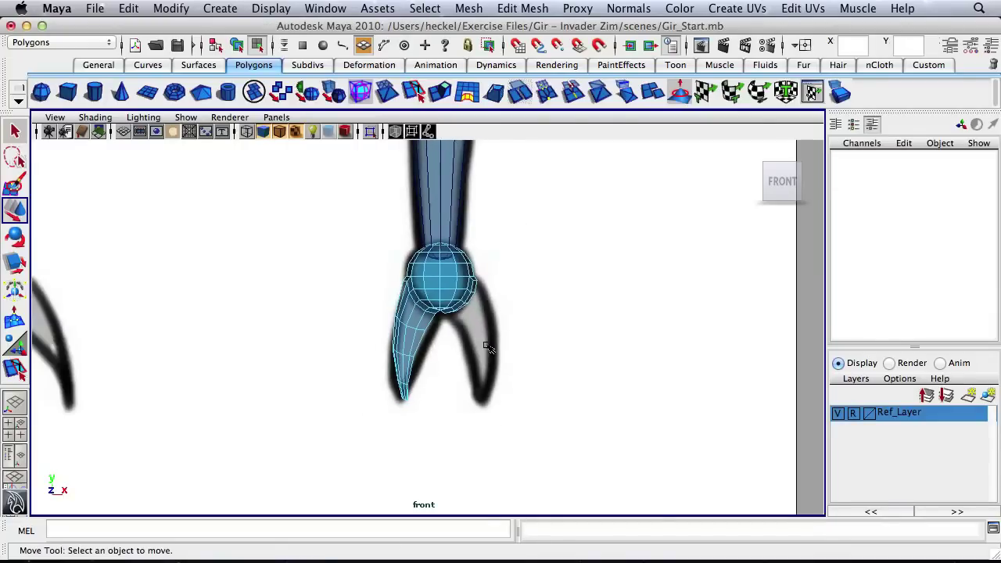
{"action": "right_click_drag", "start_coordinate": [473, 291], "coordinate": [528, 305], "text": "alt"}
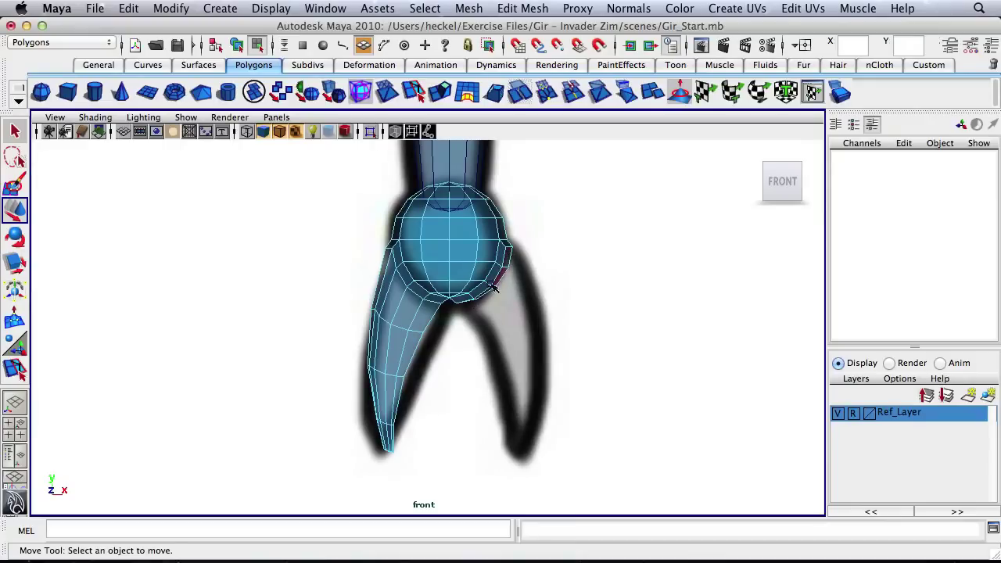
{"action": "left_click", "coordinate": [451, 250]}
{"action": "right_click", "coordinate": [453, 244]}
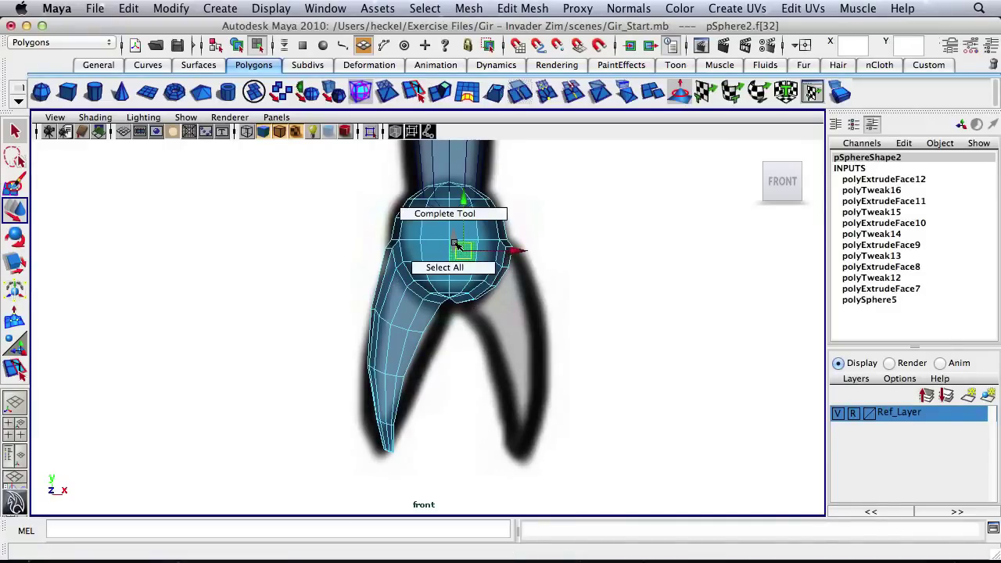
{"action": "left_click", "coordinate": [398, 339]}
{"action": "left_click", "coordinate": [496, 376]}
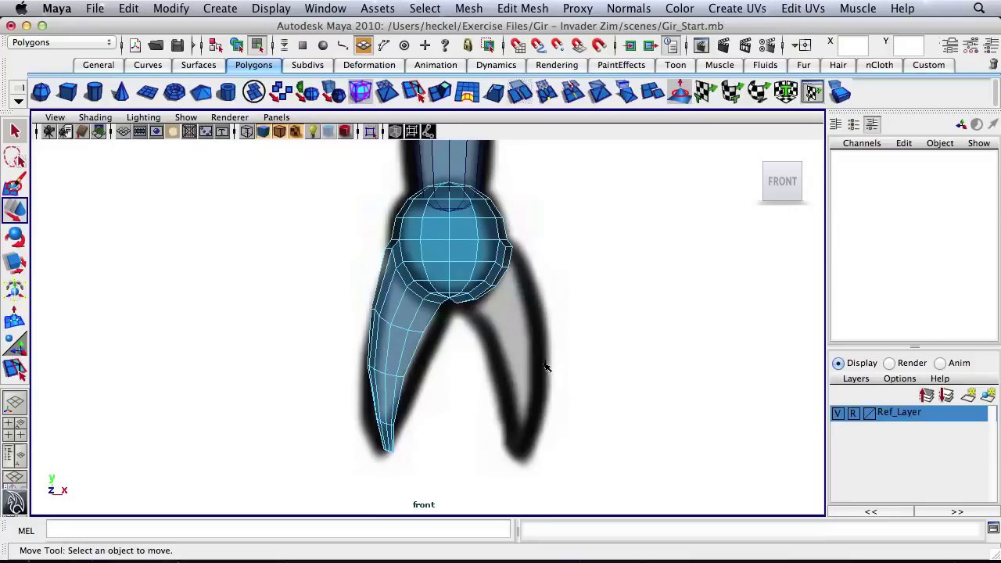
Step: Delete all faces on the outer half of the wrist sphere and return the mesh to object mode
{"action": "left_click_drag", "start_coordinate": [544, 365], "coordinate": [453, 142]}
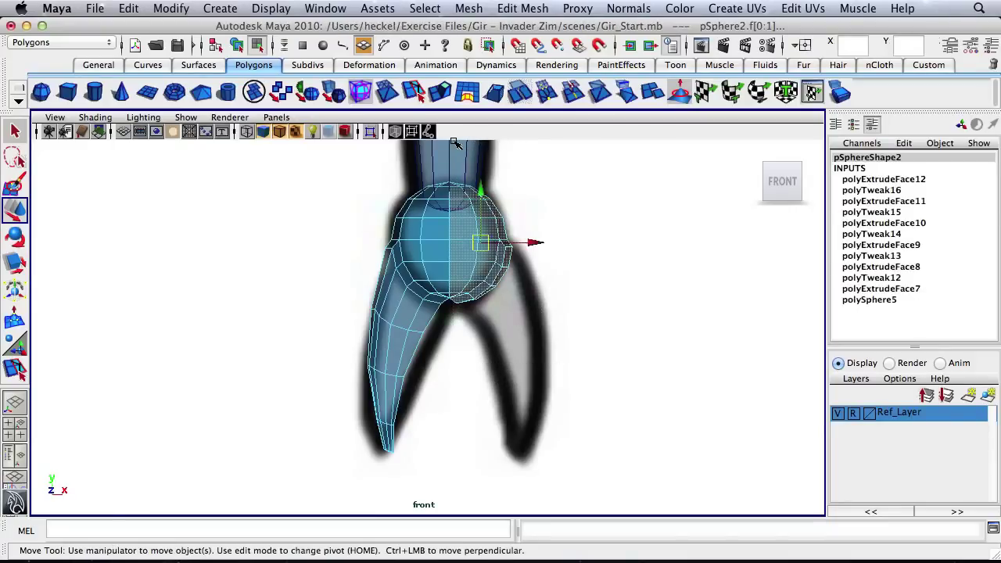
{"action": "key", "text": "Delete"}
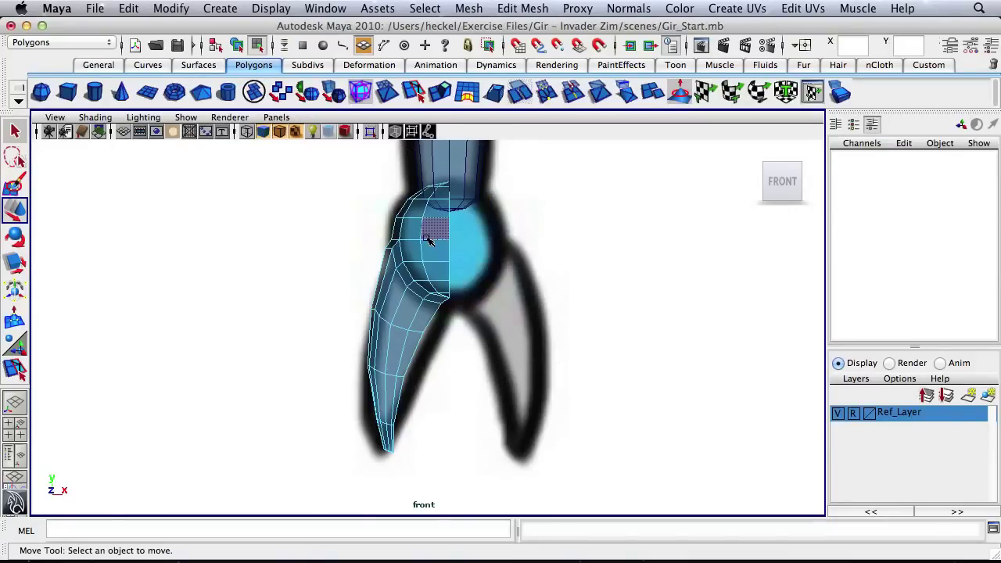
{"action": "right_click_drag", "start_coordinate": [429, 241], "coordinate": [463, 220]}
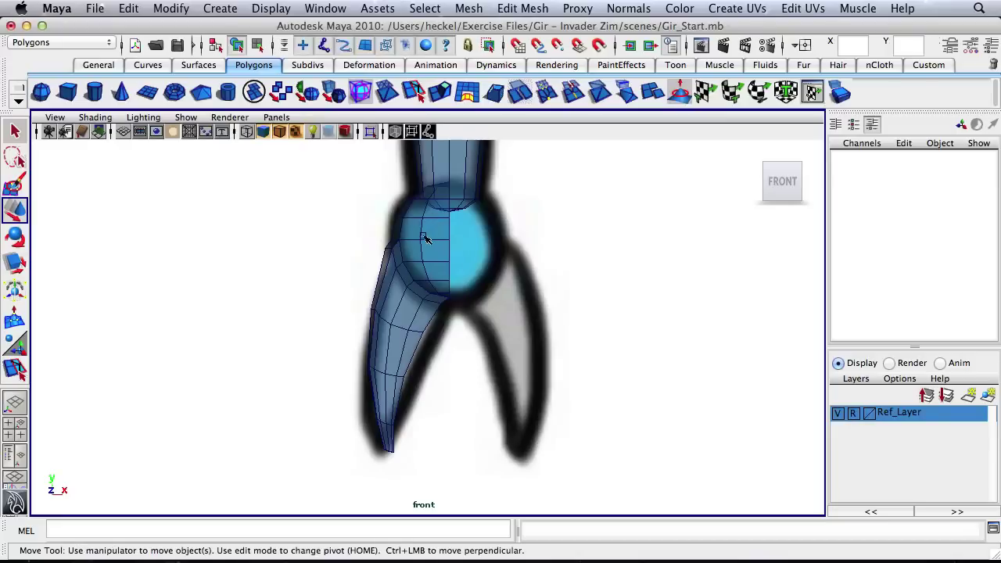
Step: Duplicate the half wrist and claw mesh with Duplicate Special as one copy scaled -1 in X to form the opposite half
{"action": "left_click", "coordinate": [426, 239]}
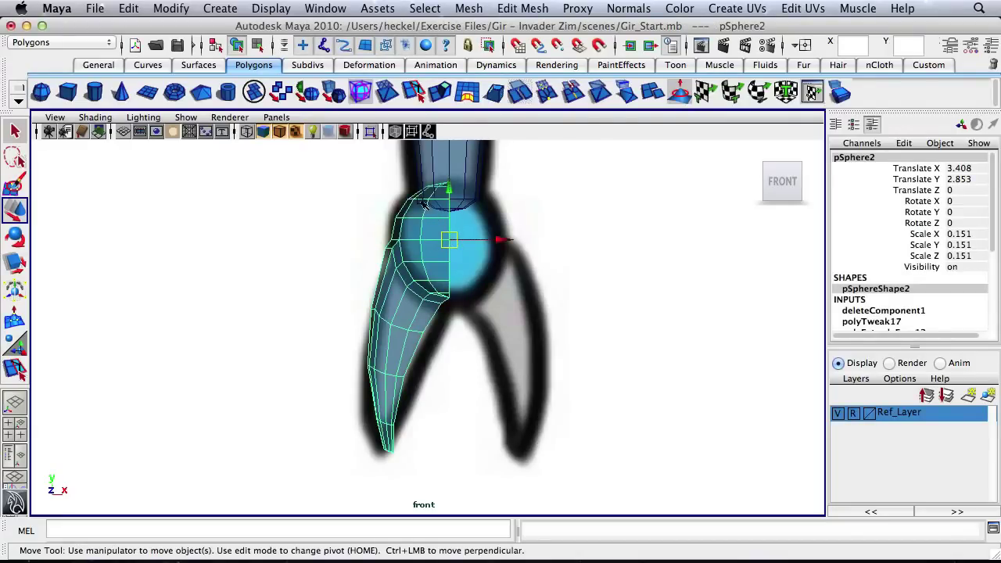
{"action": "left_click", "coordinate": [130, 8]}
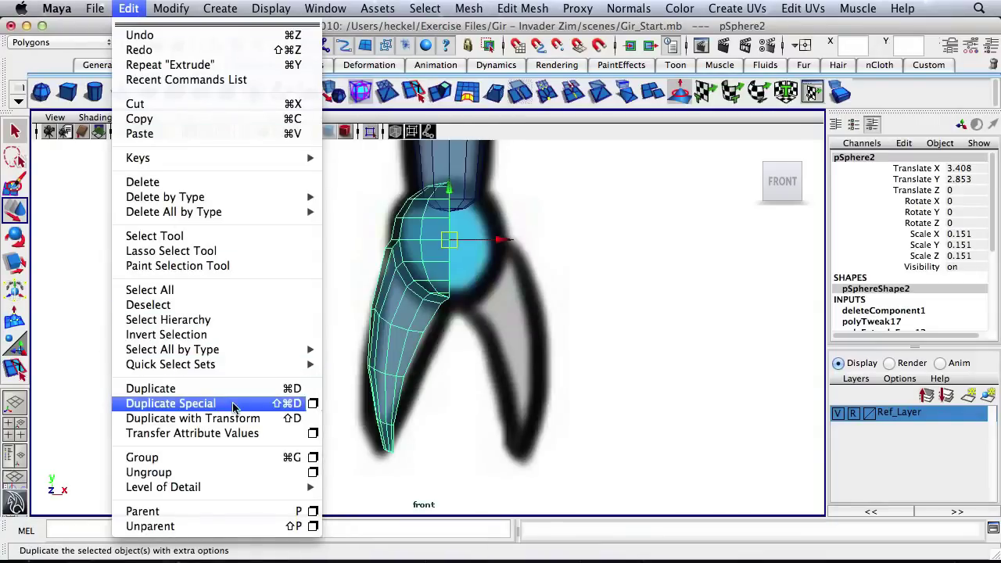
{"action": "left_click", "coordinate": [313, 404]}
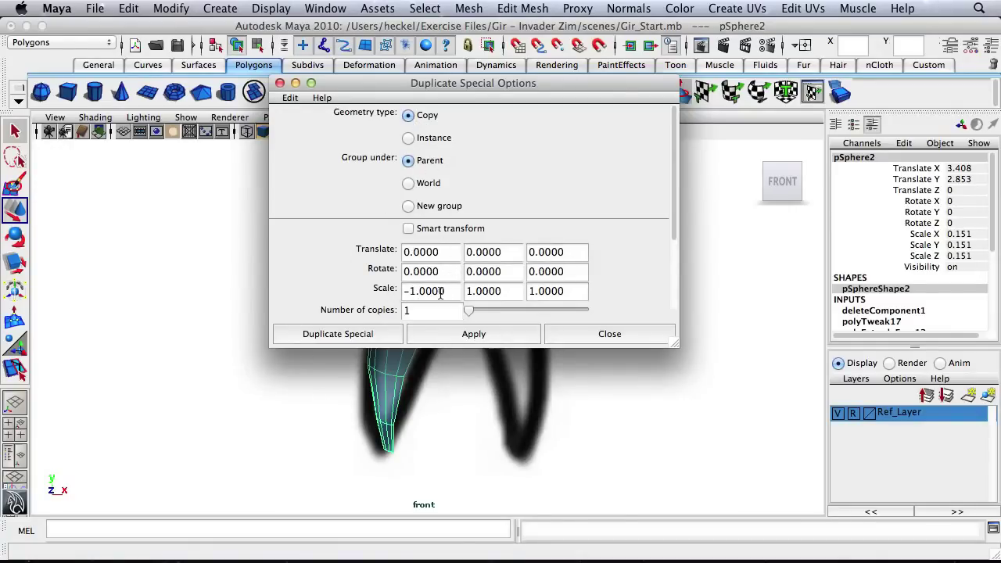
{"action": "left_click", "coordinate": [452, 336]}
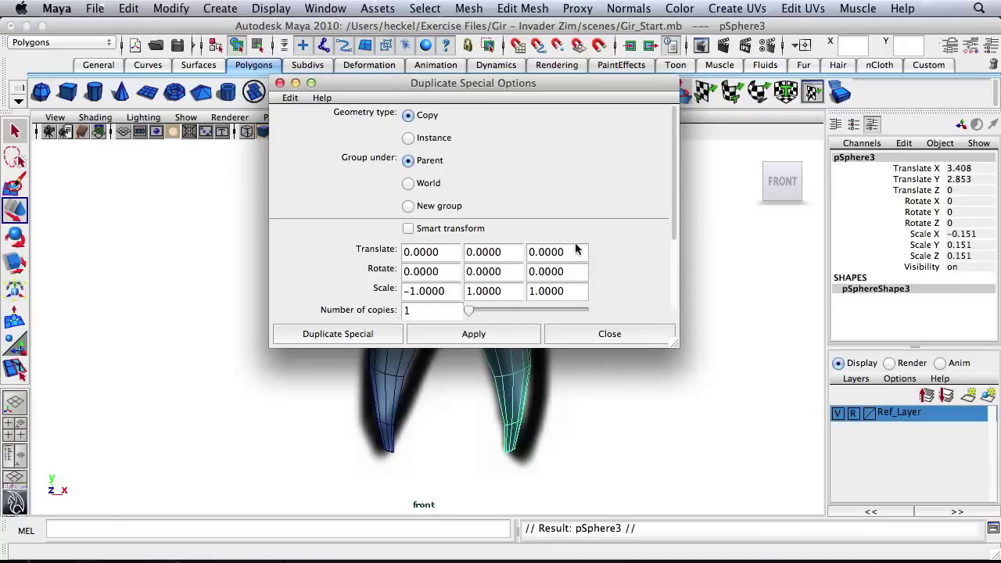
{"action": "left_click", "coordinate": [609, 336]}
{"action": "right_click_drag", "start_coordinate": [545, 288], "coordinate": [494, 290], "text": "alt"}
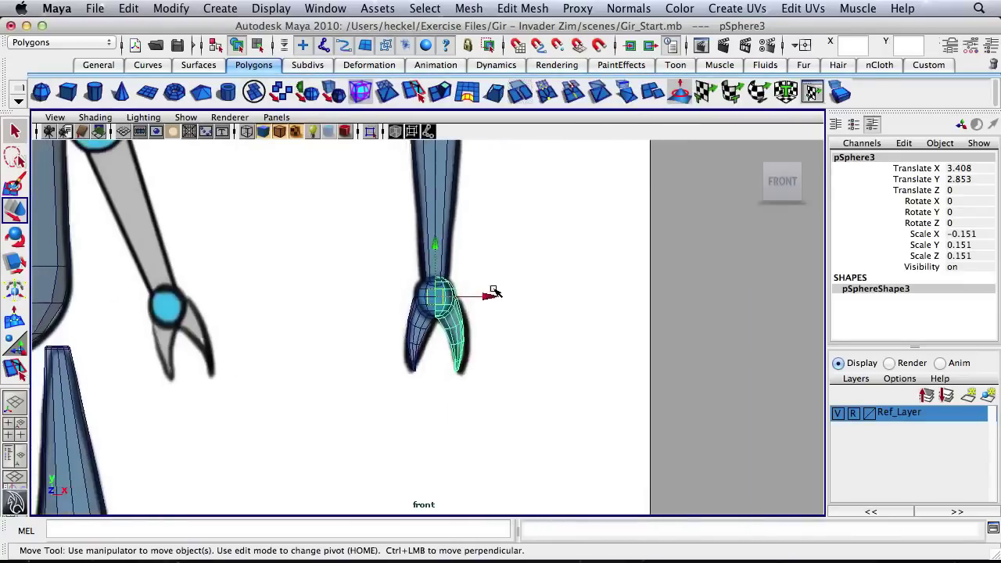
Step: Examine both halves of the wrist and claw and the seam between them up close in the perspective view
{"action": "key", "text": "space"}
{"action": "key", "text": "space"}
{"action": "right_click_drag", "start_coordinate": [623, 295], "coordinate": [514, 243], "text": "alt"}
{"action": "mouse_move", "coordinate": [514, 243]}
{"action": "left_mouse_down", "text": "alt"}
{"action": "mouse_move", "coordinate": [503, 273]}
{"action": "mouse_move", "coordinate": [410, 314]}
{"action": "mouse_move", "coordinate": [471, 291]}
{"action": "mouse_move", "coordinate": [599, 284]}
{"action": "mouse_move", "coordinate": [576, 293]}
{"action": "mouse_move", "coordinate": [532, 227]}
{"action": "mouse_move", "coordinate": [438, 205]}
{"action": "mouse_move", "coordinate": [429, 191]}
{"action": "left_mouse_up", "text": "alt"}
{"action": "right_click_drag", "start_coordinate": [438, 213], "coordinate": [556, 238], "text": "alt"}
{"action": "left_click_drag", "start_coordinate": [556, 238], "coordinate": [537, 274], "text": "alt"}
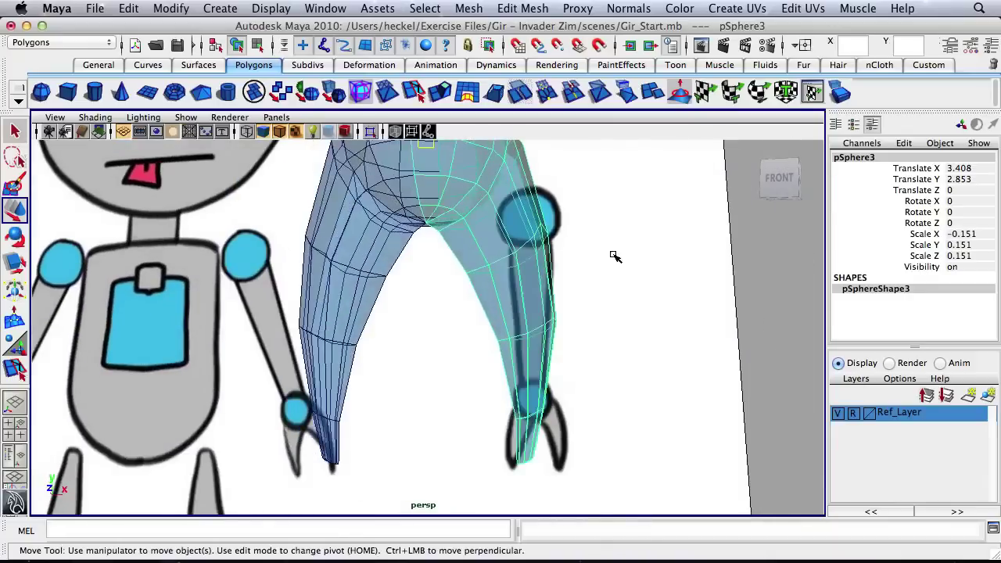
{"action": "right_click_drag", "start_coordinate": [615, 255], "coordinate": [532, 236], "text": "alt"}
{"action": "middle_click_drag", "start_coordinate": [533, 237], "coordinate": [531, 243], "text": "alt"}
{"action": "left_click_drag", "start_coordinate": [531, 243], "coordinate": [448, 262], "text": "alt"}
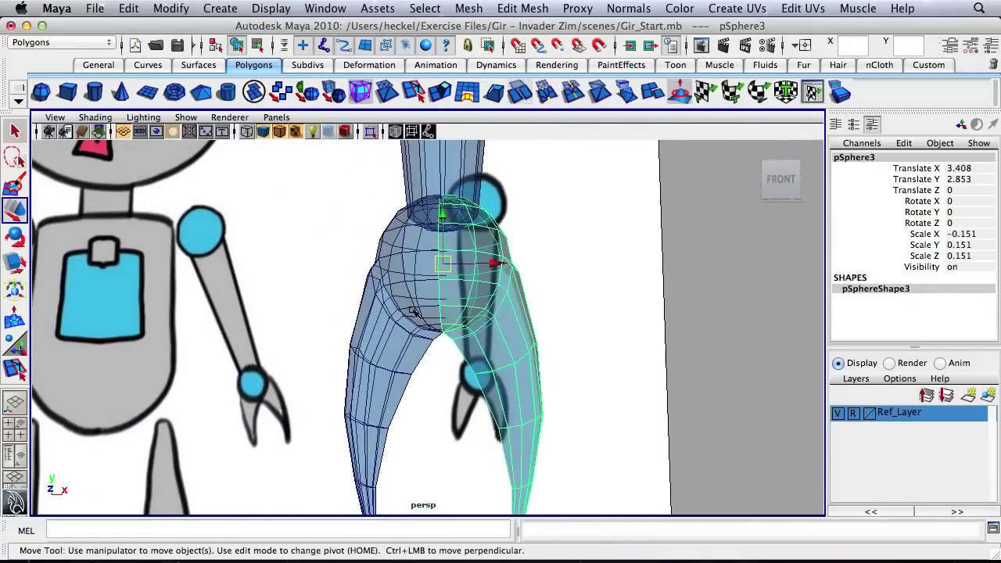